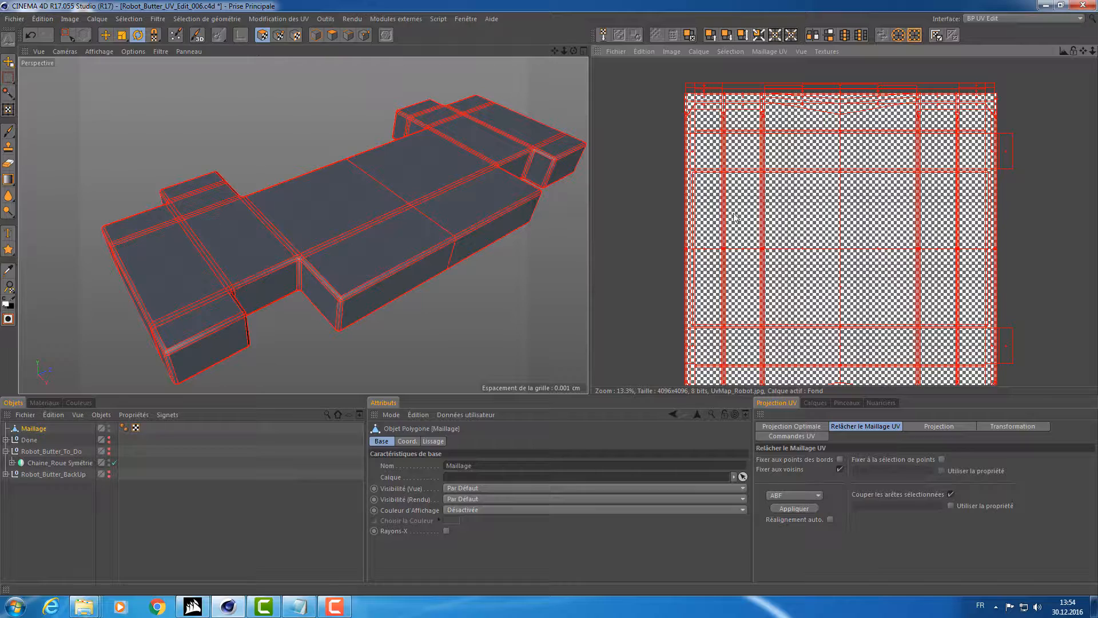
{"action": "scroll", "coordinate": [841, 260], "scroll_direction": "down", "scroll_amount": 2}
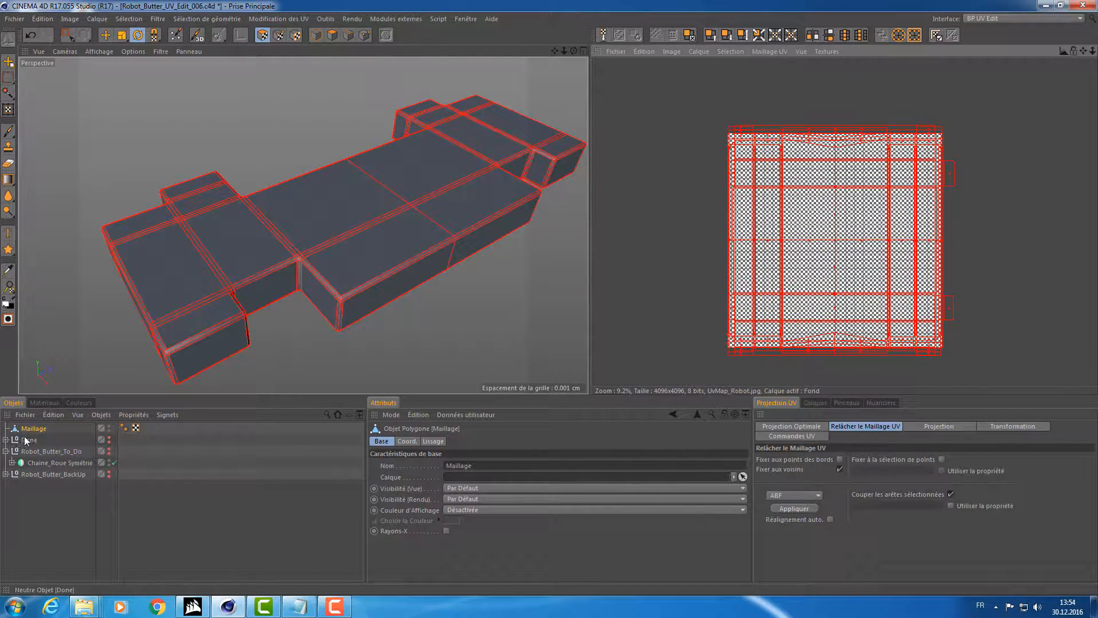
{"action": "left_click", "coordinate": [41, 403]}
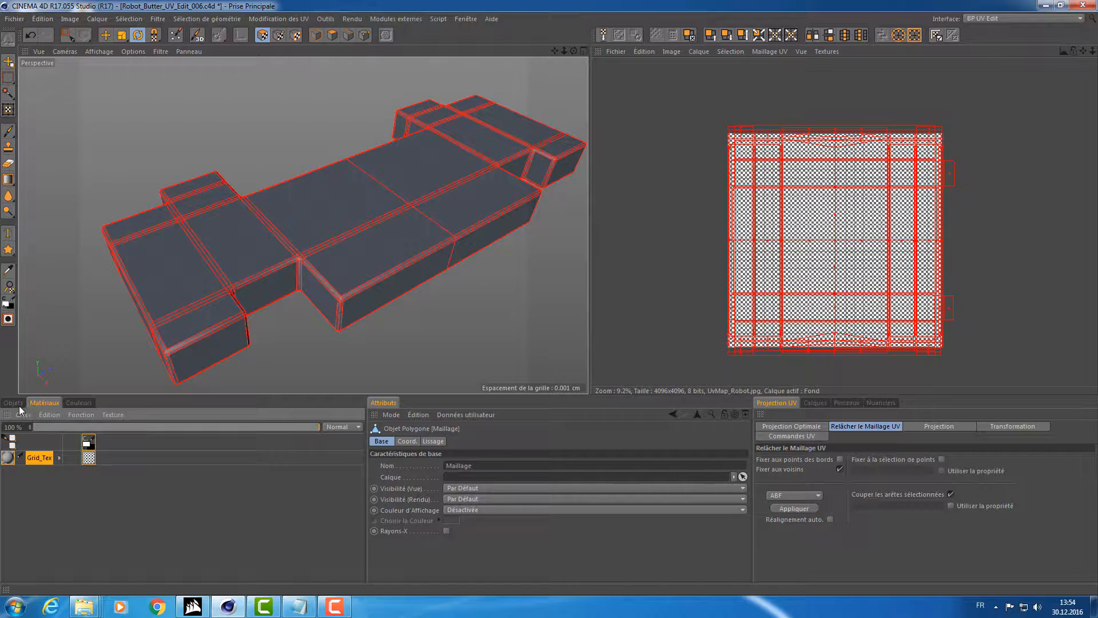
{"action": "left_click", "coordinate": [17, 406]}
{"action": "middle_click_drag", "start_coordinate": [310, 243], "coordinate": [292, 247], "text": "alt"}
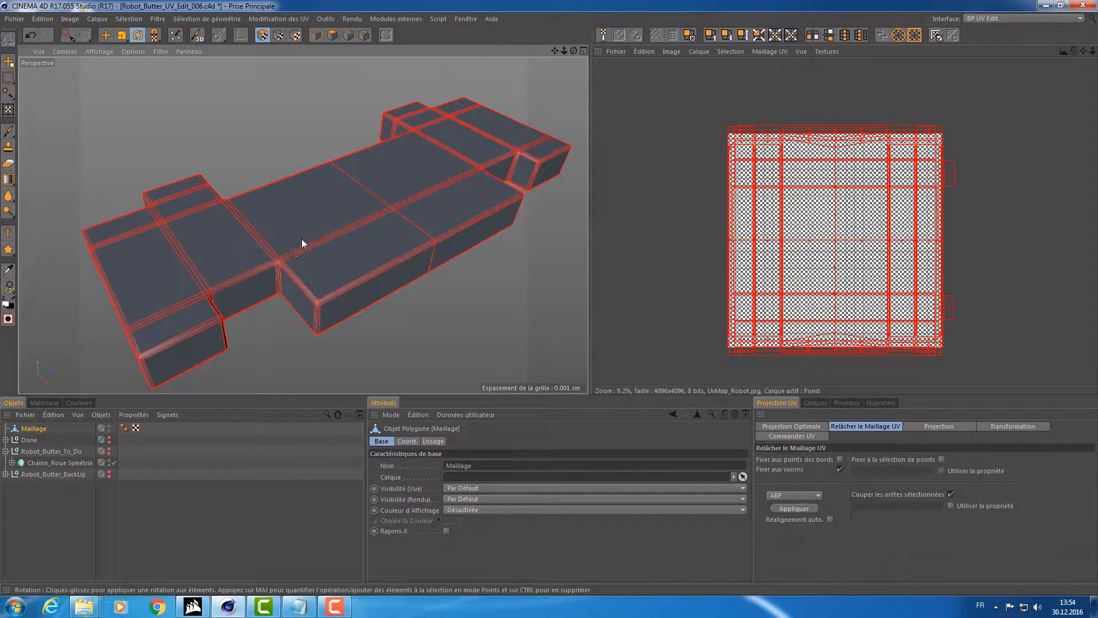
Switch to the four-view layout and frame the mesh in each view.
{"action": "middle_click", "coordinate": [327, 239]}
{"action": "key", "text": "h"}
{"action": "key", "text": "h"}
{"action": "key", "text": "h"}
{"action": "key", "text": "h"}
{"action": "key", "text": "h"}
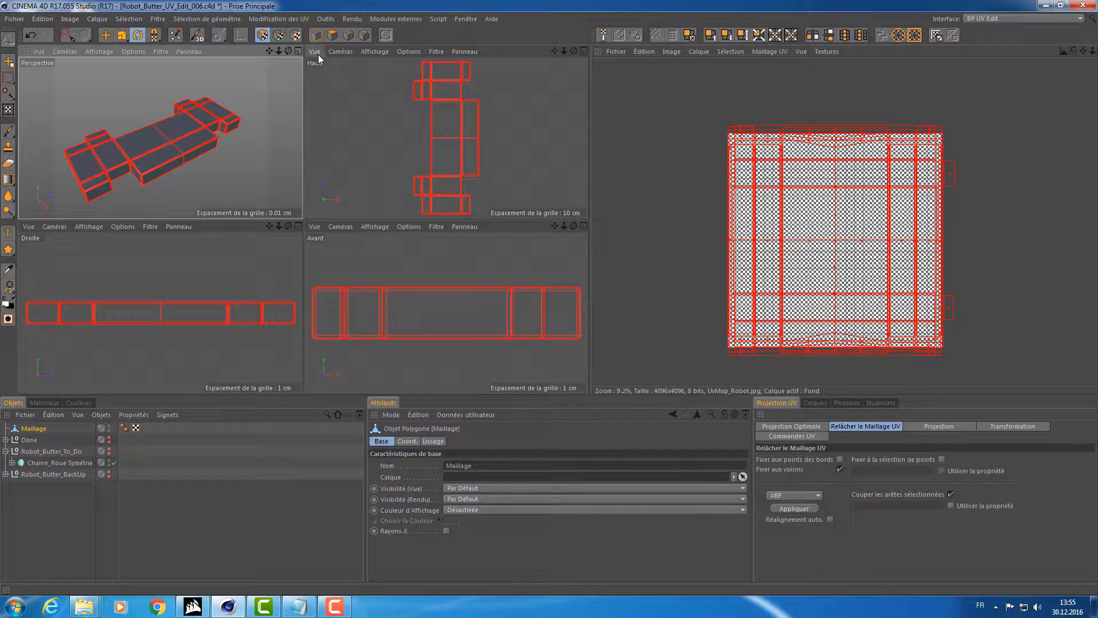
Apply the Frontale UV projection to the Maillage mesh from the top view (Haut).
{"action": "left_click", "coordinate": [924, 426]}
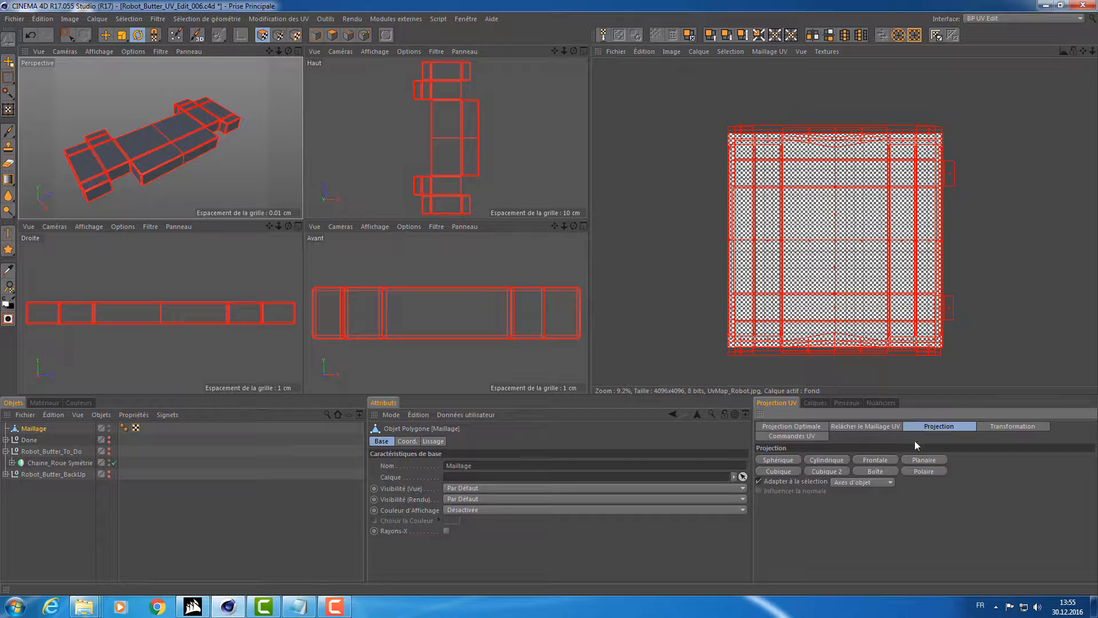
{"action": "left_click", "coordinate": [513, 213]}
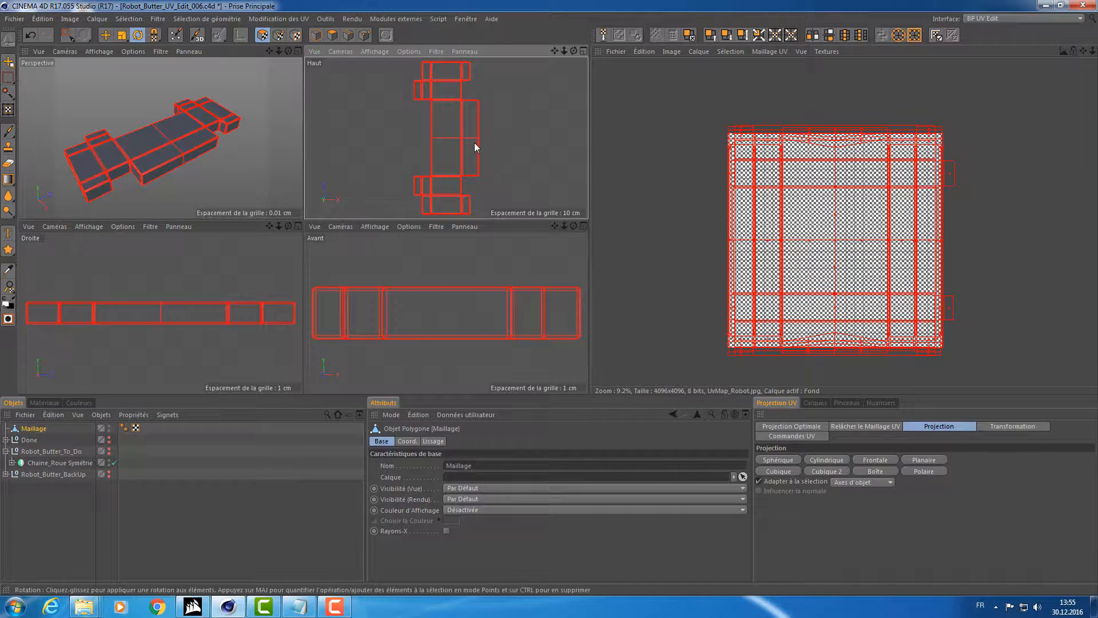
{"action": "left_click", "coordinate": [875, 460]}
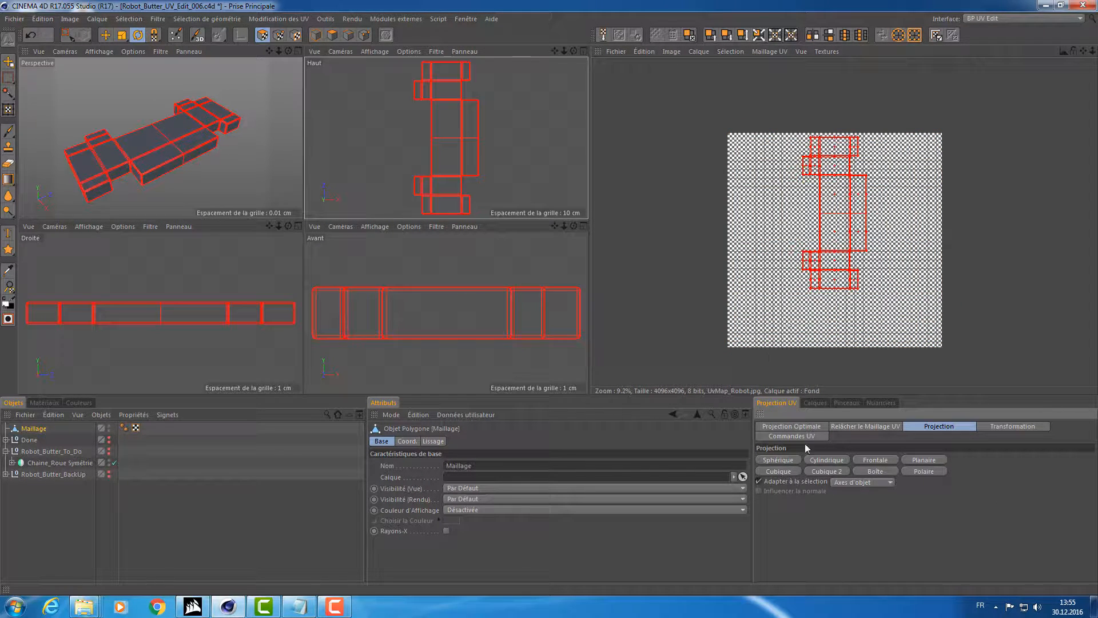
Try the Sphérique and Cubique UV projections on the mesh and check the resulting UV layout.
{"action": "left_click", "coordinate": [852, 427]}
{"action": "left_click", "coordinate": [923, 427]}
{"action": "left_click", "coordinate": [776, 460]}
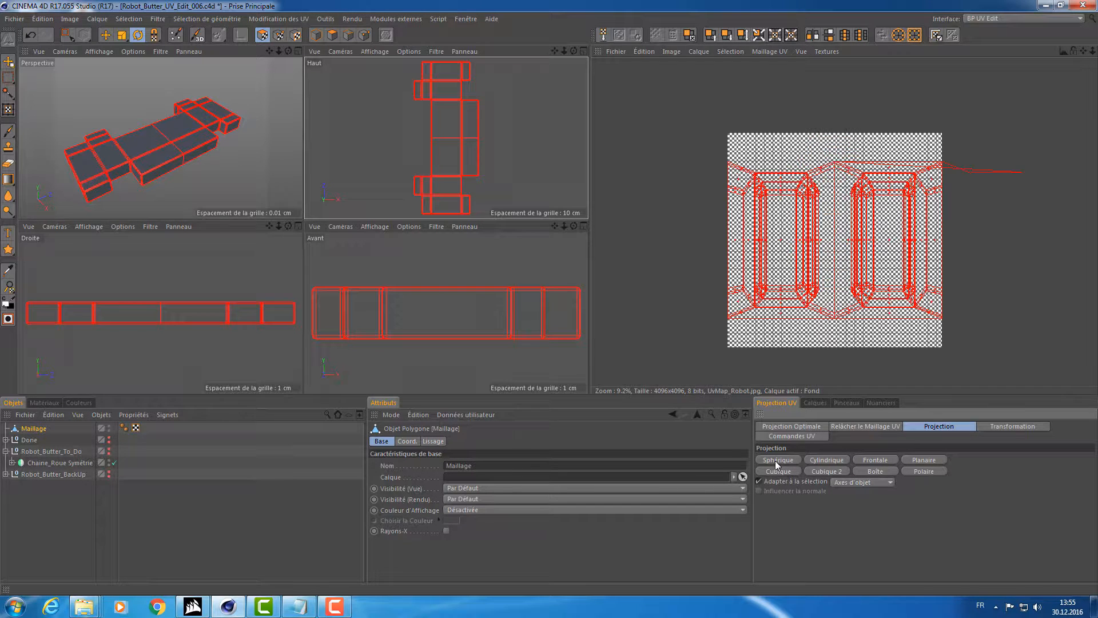
{"action": "left_click", "coordinate": [776, 471]}
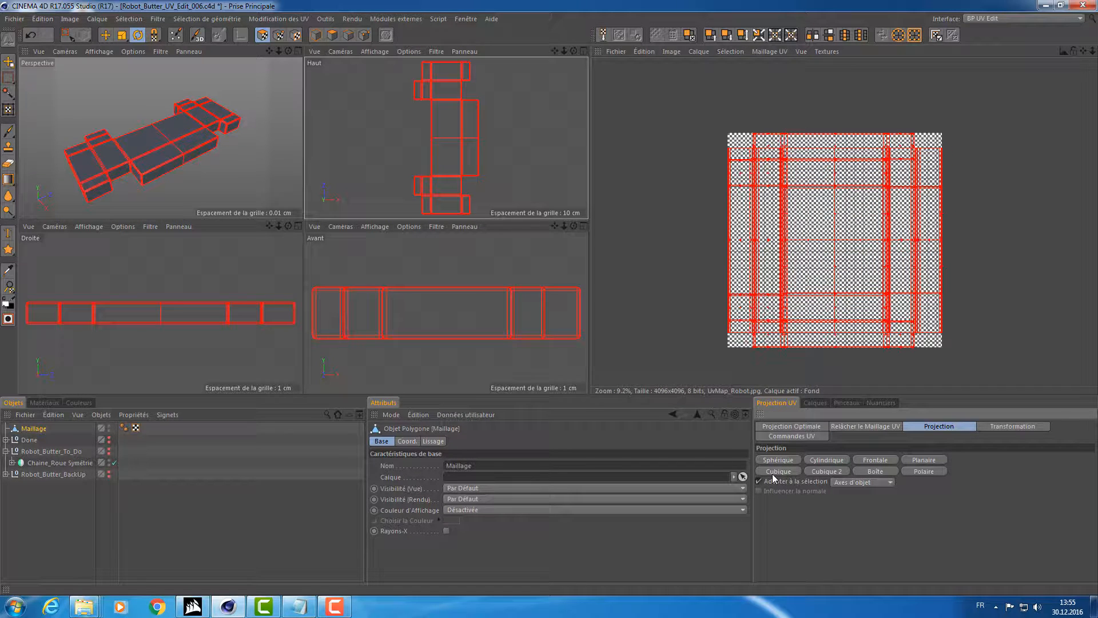
{"action": "scroll", "coordinate": [799, 301], "scroll_direction": "up", "scroll_amount": 8}
{"action": "scroll", "coordinate": [807, 326], "scroll_direction": "down", "scroll_amount": 5}
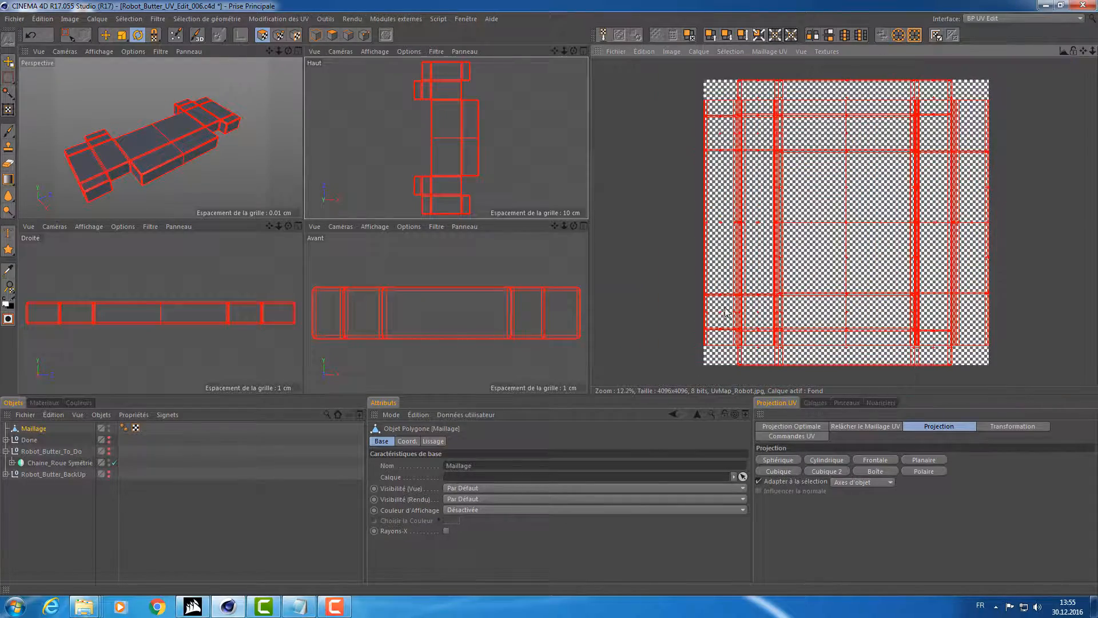
Apply the Grid_Tex checker material to the mesh and view it in the full-size perspective view.
{"action": "left_click", "coordinate": [43, 404]}
{"action": "left_click_drag", "start_coordinate": [8, 457], "coordinate": [148, 154]}
{"action": "middle_click", "coordinate": [148, 154]}
{"action": "scroll", "coordinate": [309, 263], "scroll_direction": "up", "scroll_amount": 10}
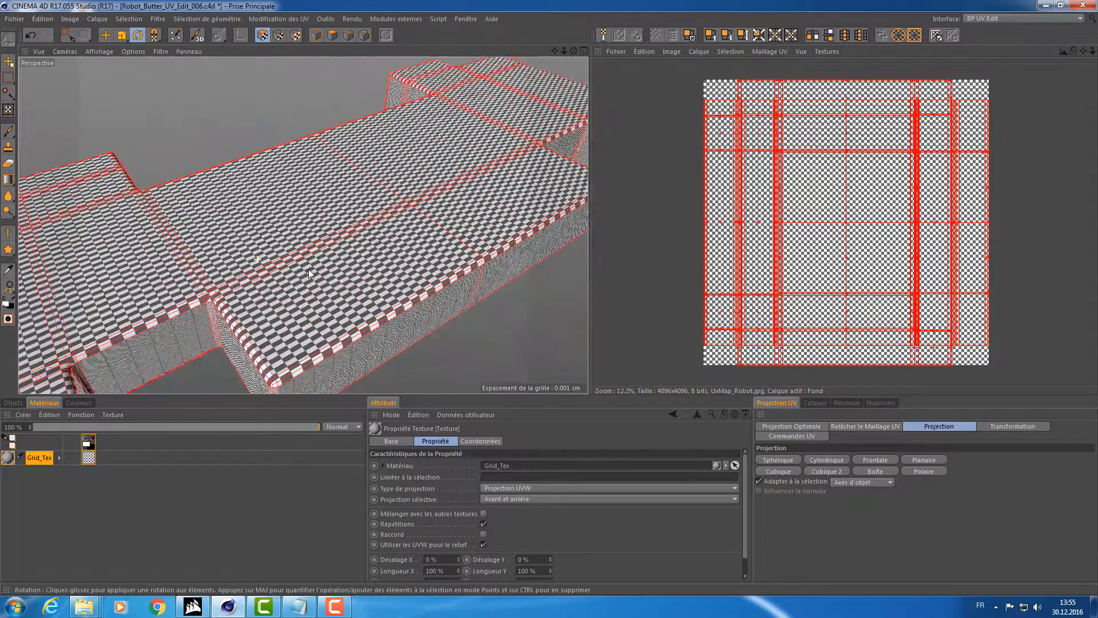
Try the Cubique 2 and Boîte UV projections while viewing a corner of the mesh up close.
{"action": "scroll", "coordinate": [278, 233], "scroll_direction": "up", "scroll_amount": 10}
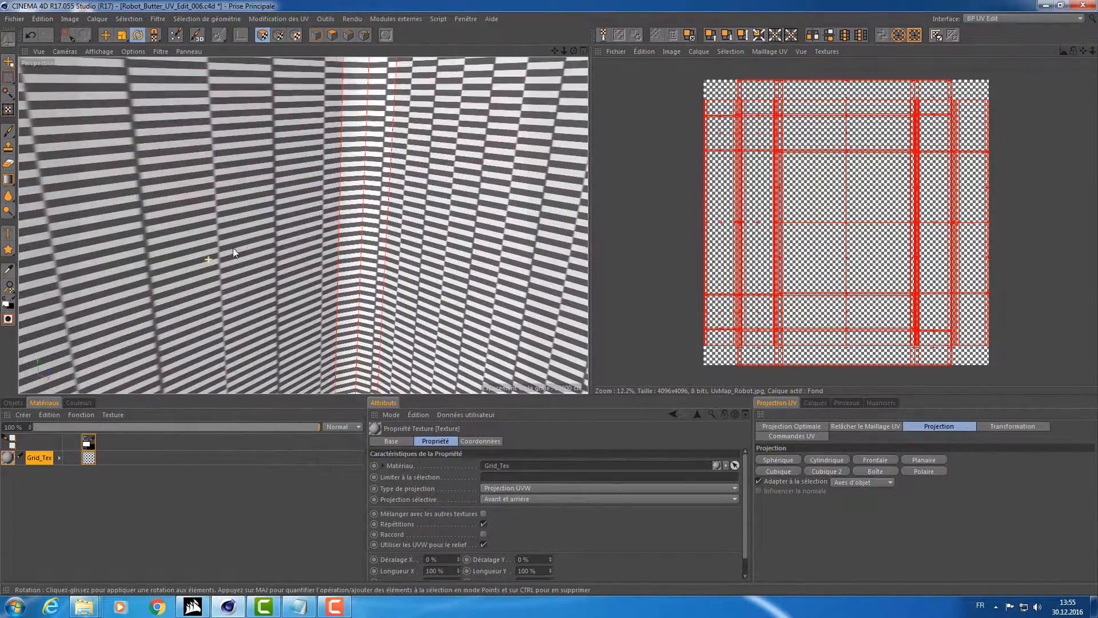
{"action": "left_click", "coordinate": [818, 471]}
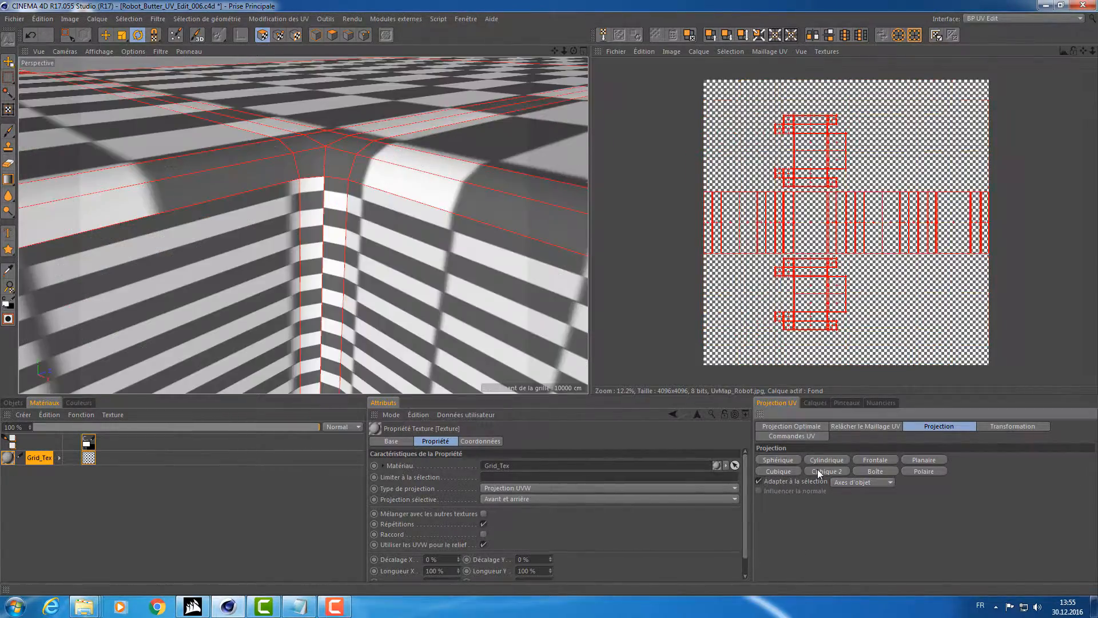
{"action": "left_click", "coordinate": [874, 472]}
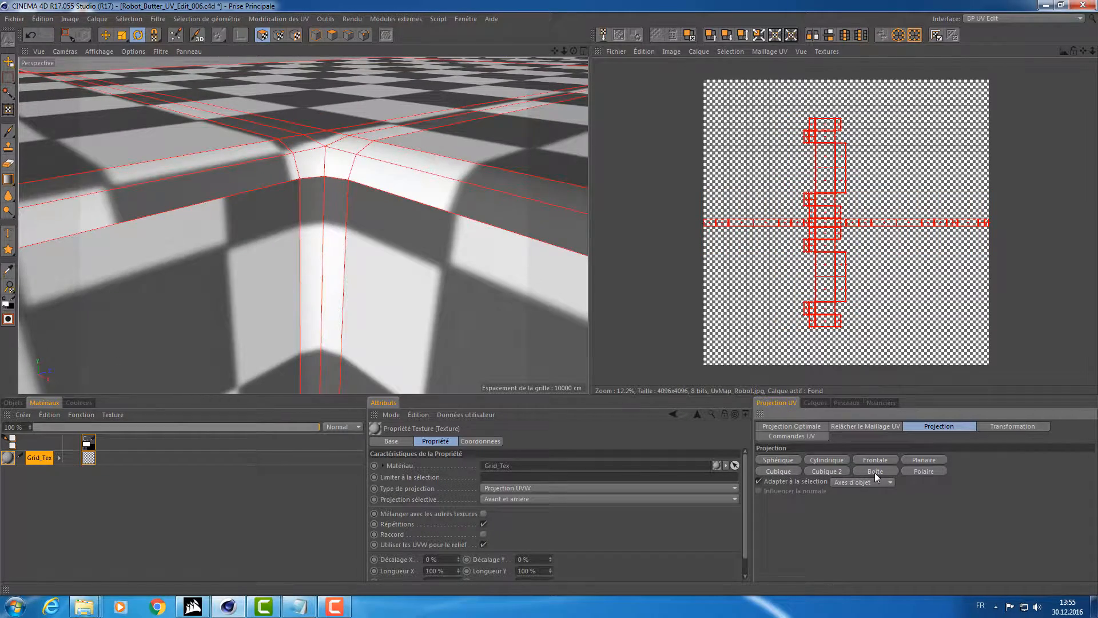
Examine the separation and overlap of the islands in the UV layout made with the Boîte projection.
{"action": "scroll", "coordinate": [843, 244], "scroll_direction": "up", "scroll_amount": 8}
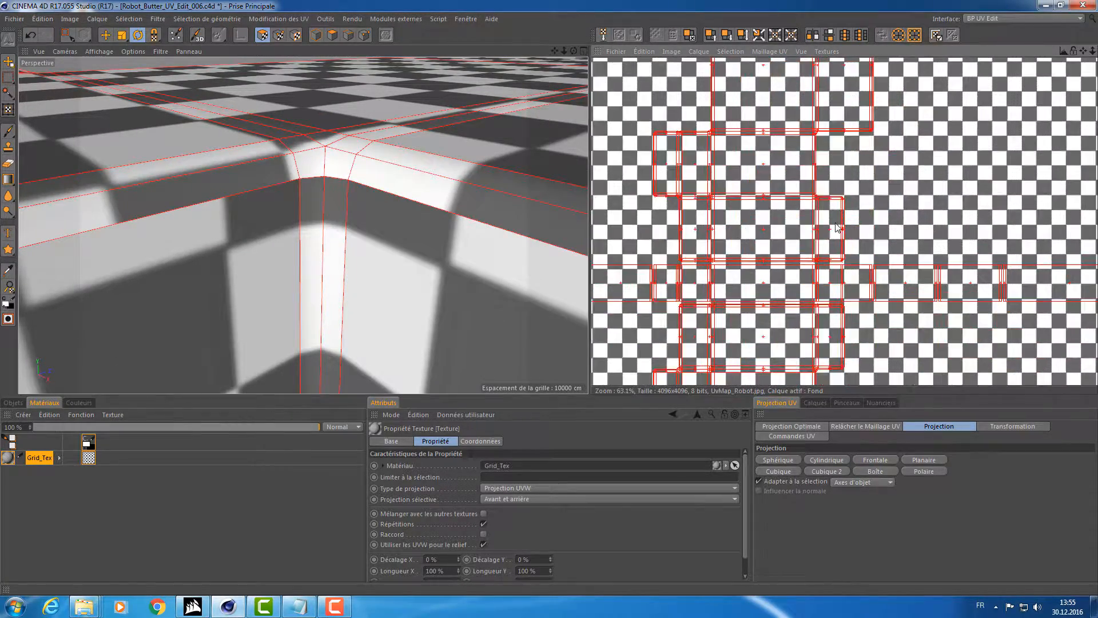
{"action": "scroll", "coordinate": [830, 275], "scroll_direction": "up", "scroll_amount": 2}
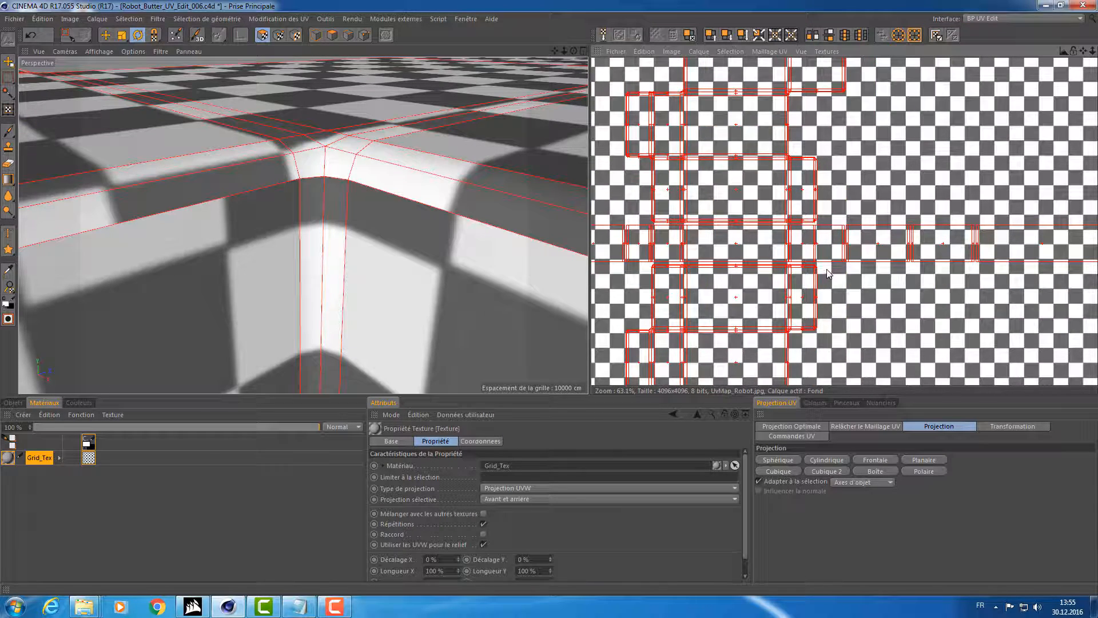
{"action": "scroll", "coordinate": [830, 268], "scroll_direction": "up", "scroll_amount": 3}
{"action": "scroll", "coordinate": [829, 217], "scroll_direction": "up", "scroll_amount": 5}
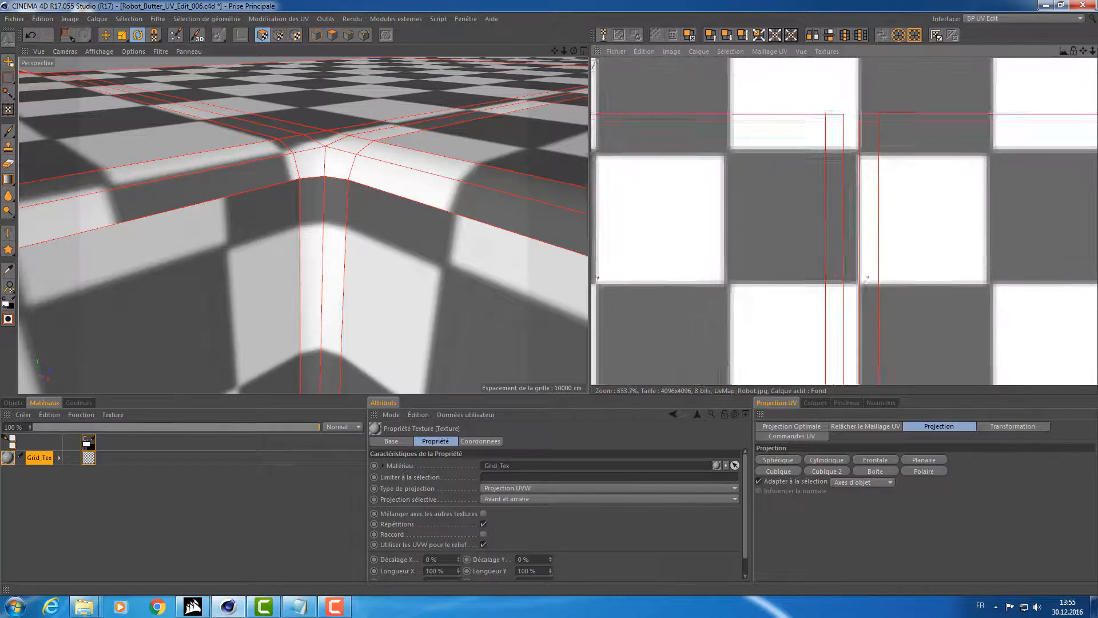
{"action": "scroll", "coordinate": [833, 160], "scroll_direction": "up", "scroll_amount": 2}
{"action": "scroll", "coordinate": [833, 162], "scroll_direction": "down", "scroll_amount": 4}
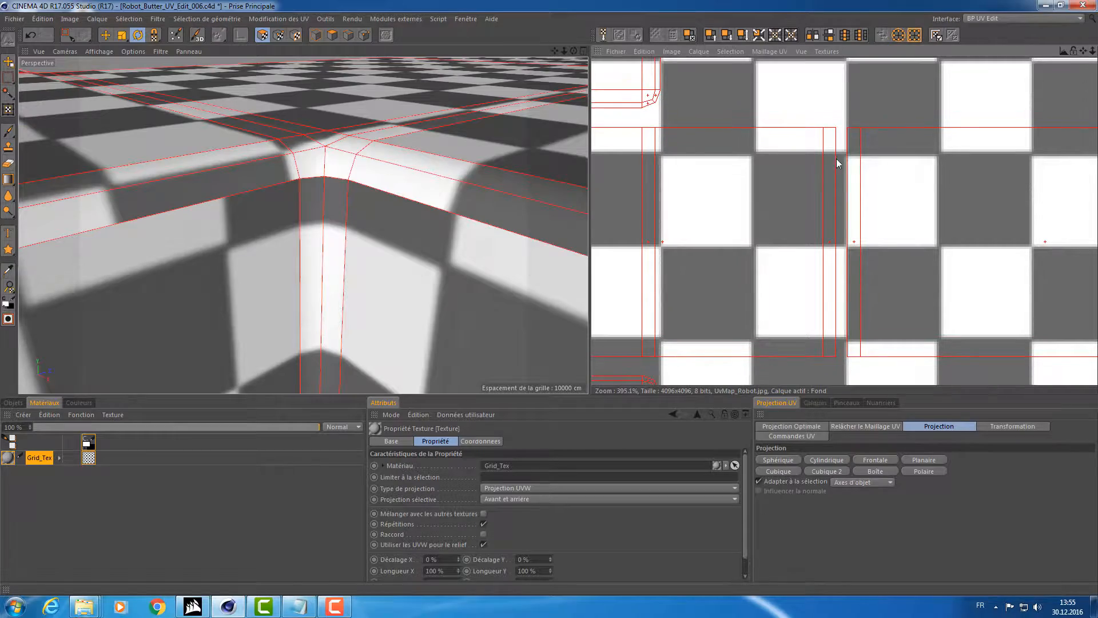
{"action": "scroll", "coordinate": [725, 296], "scroll_direction": "down", "scroll_amount": 3}
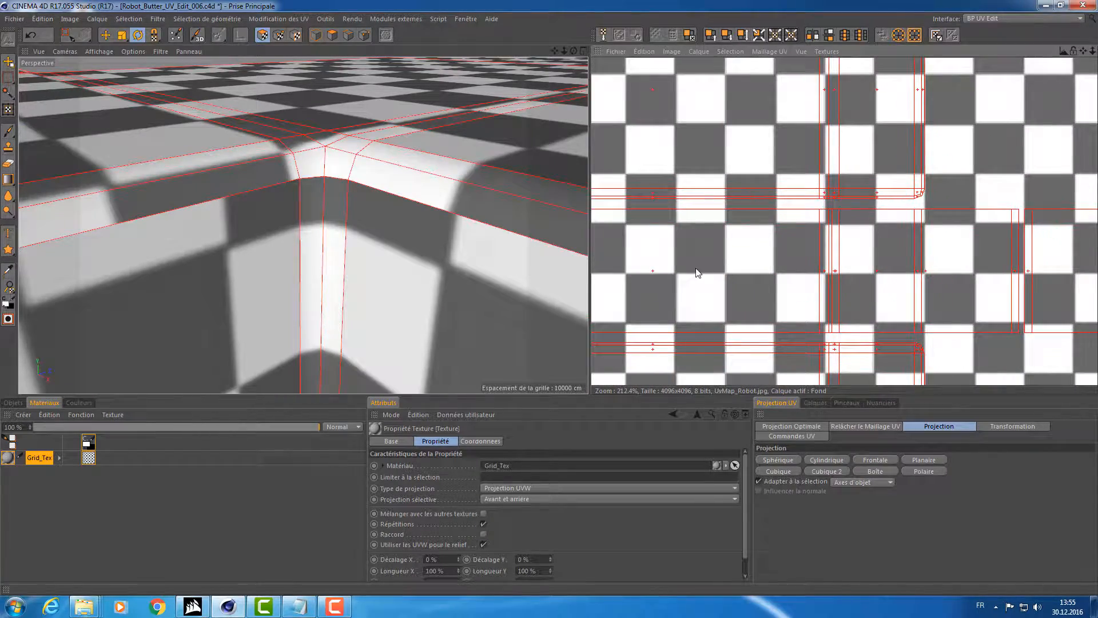
{"action": "scroll", "coordinate": [696, 273], "scroll_direction": "down", "scroll_amount": 3}
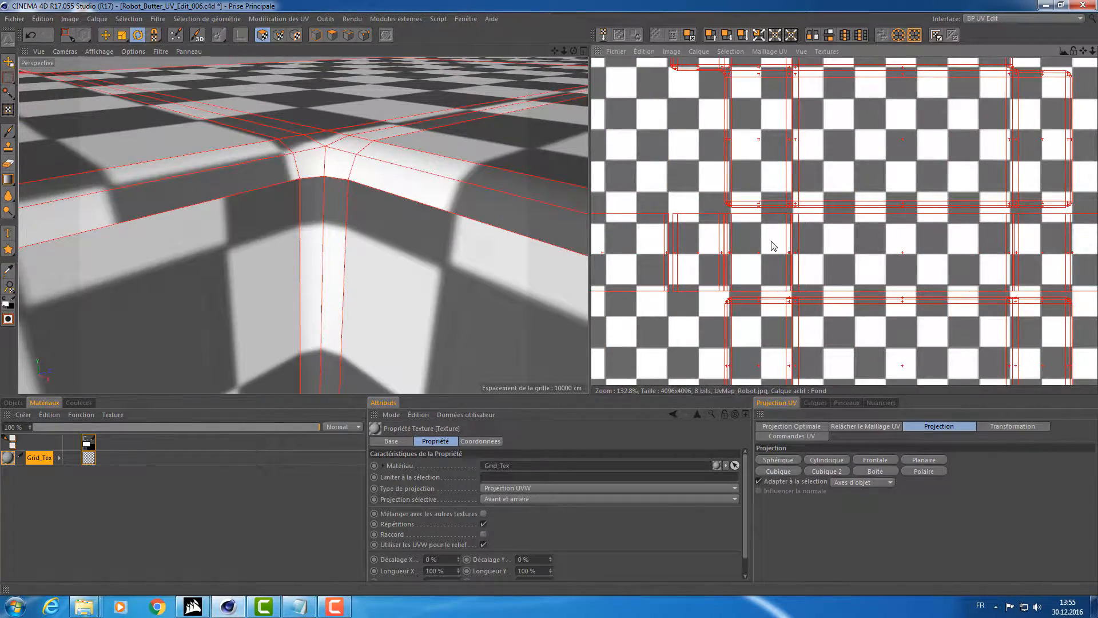
{"action": "scroll", "coordinate": [772, 245], "scroll_direction": "down", "scroll_amount": 14}
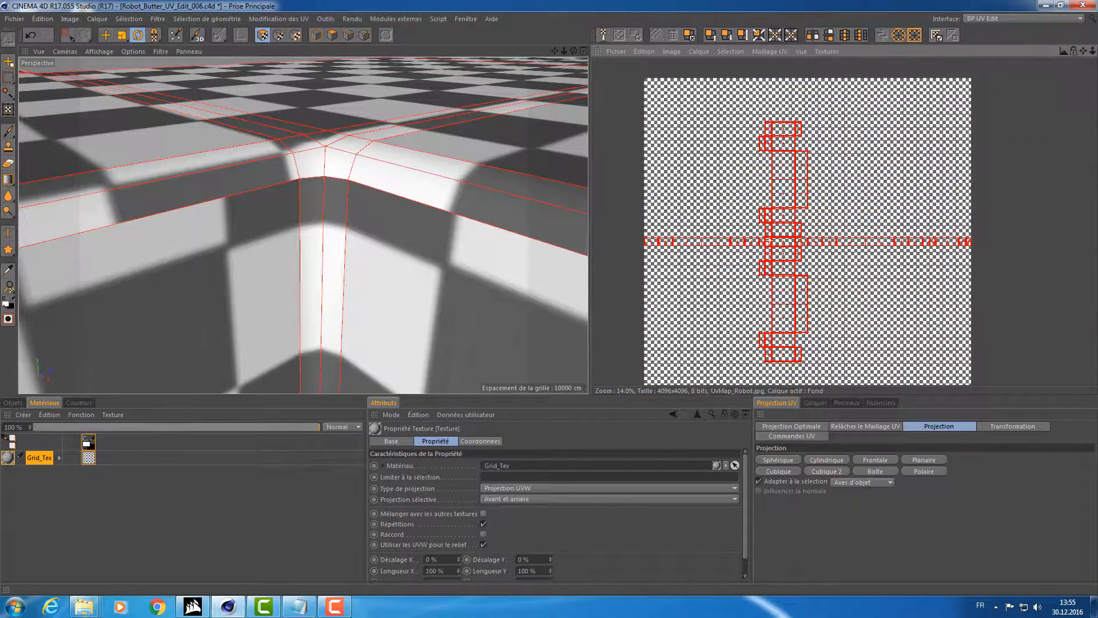
{"action": "middle_click_drag", "start_coordinate": [943, 263], "coordinate": [937, 242], "text": "alt"}
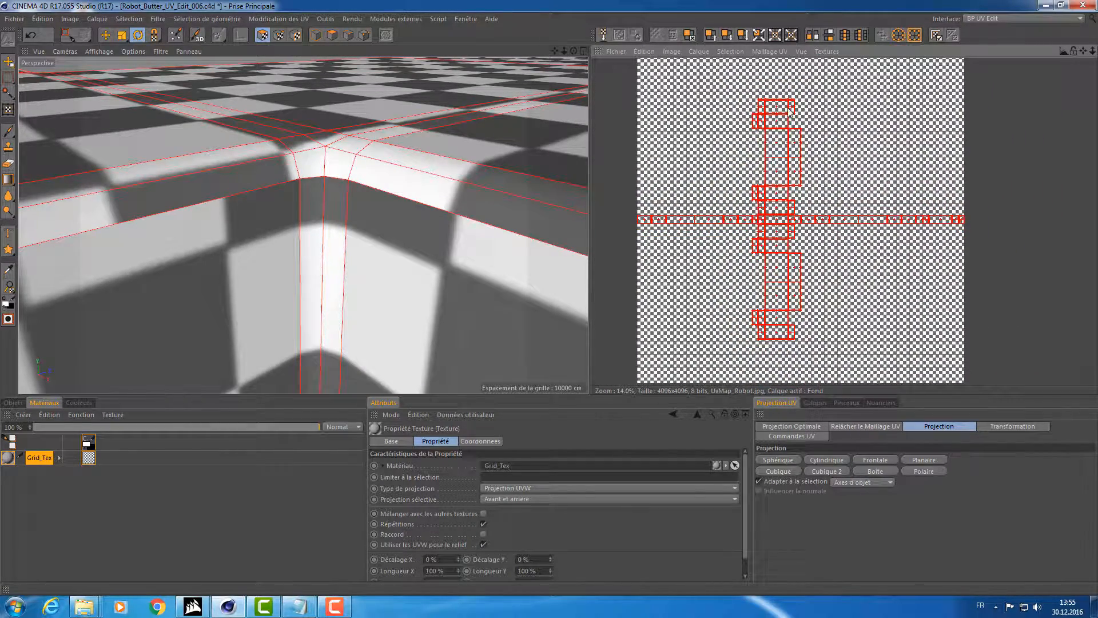
Try the Polaire, Boîte, Cubique, Cylindrique, Frontale and Planaire projections in turn on the mesh from the perspective view.
{"action": "left_click", "coordinate": [920, 472]}
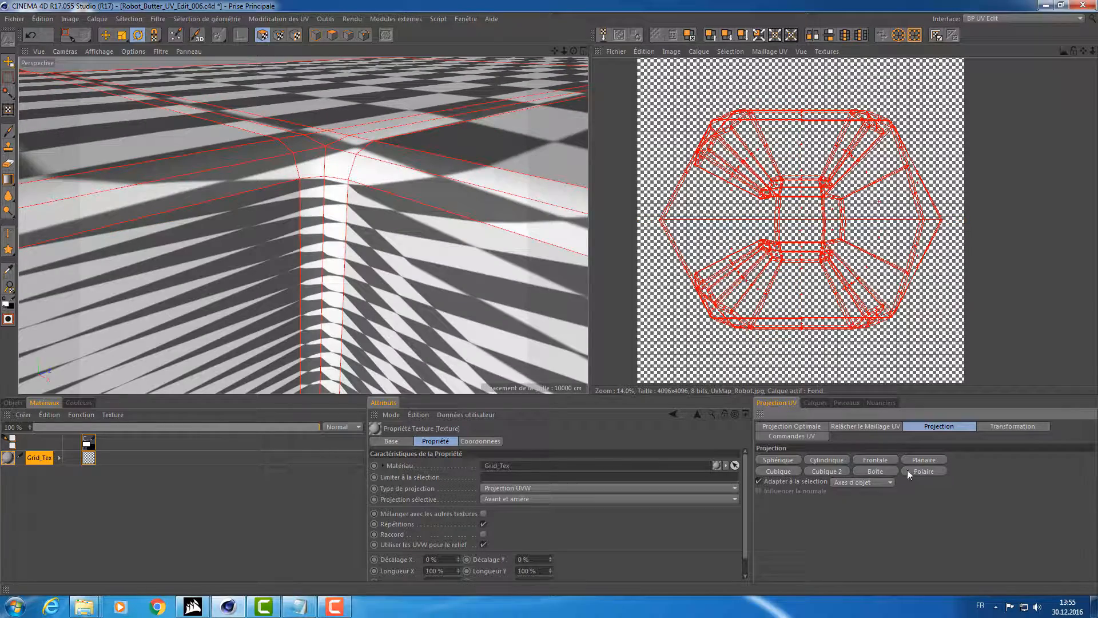
{"action": "left_click", "coordinate": [880, 471]}
{"action": "left_click", "coordinate": [788, 470]}
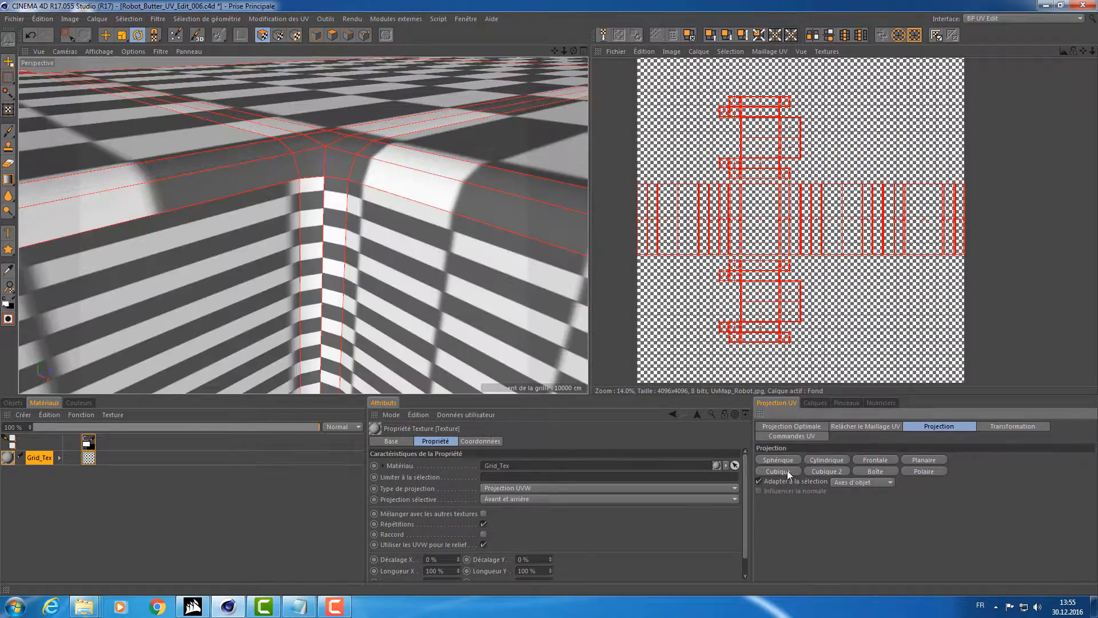
{"action": "left_click", "coordinate": [815, 460]}
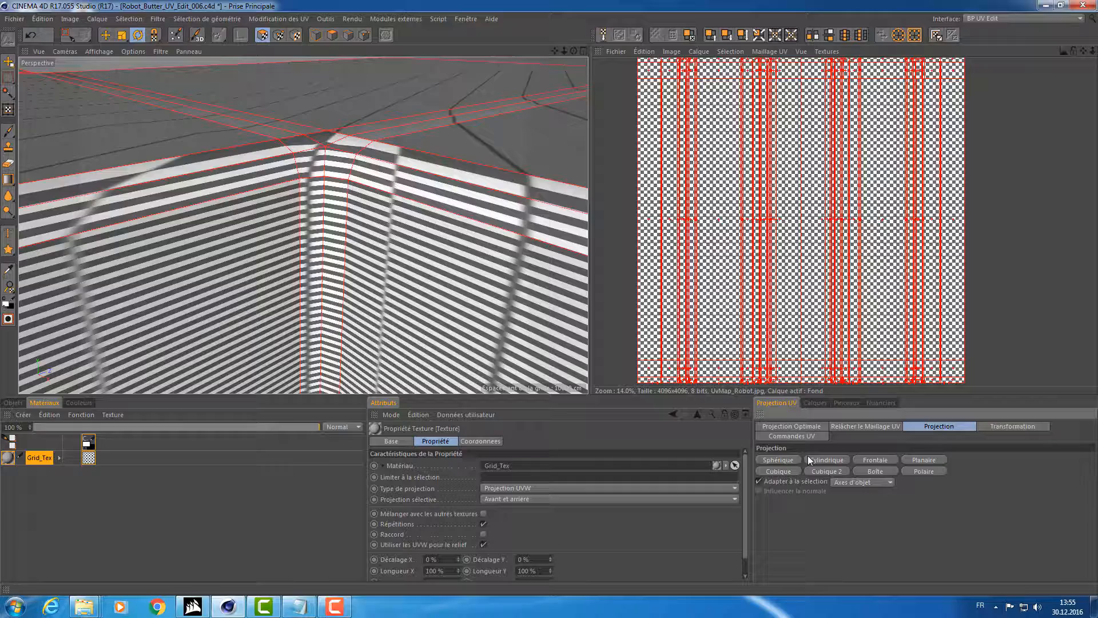
{"action": "left_click", "coordinate": [876, 460]}
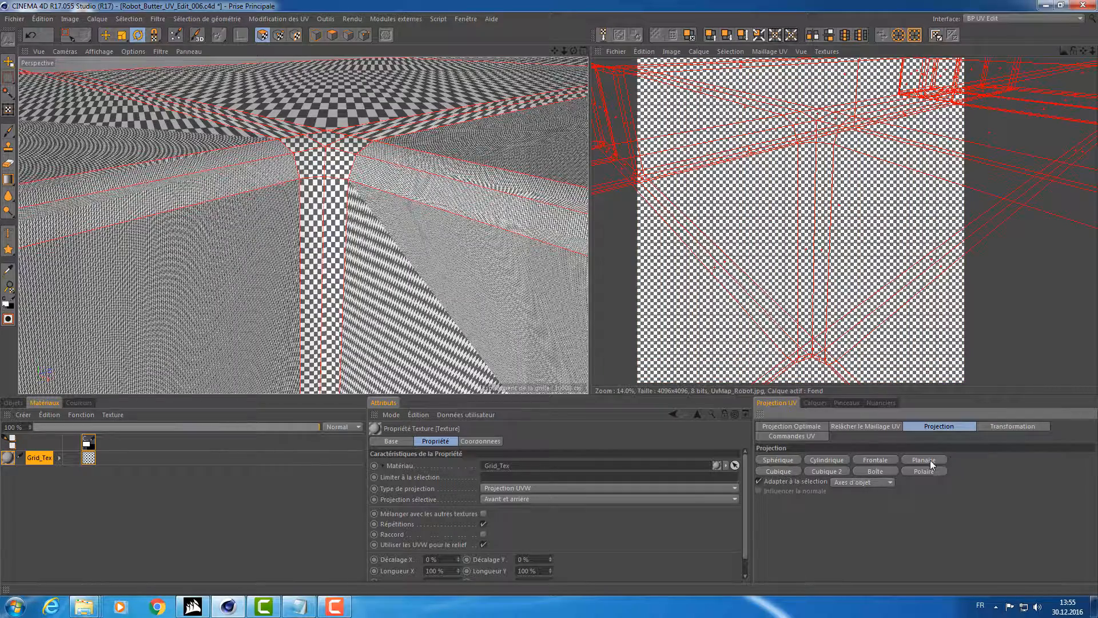
{"action": "left_click", "coordinate": [924, 460]}
Apply the Frontale UV projection from the top view and inspect the checker texture on the model's sides and underside.
{"action": "middle_click", "coordinate": [411, 257]}
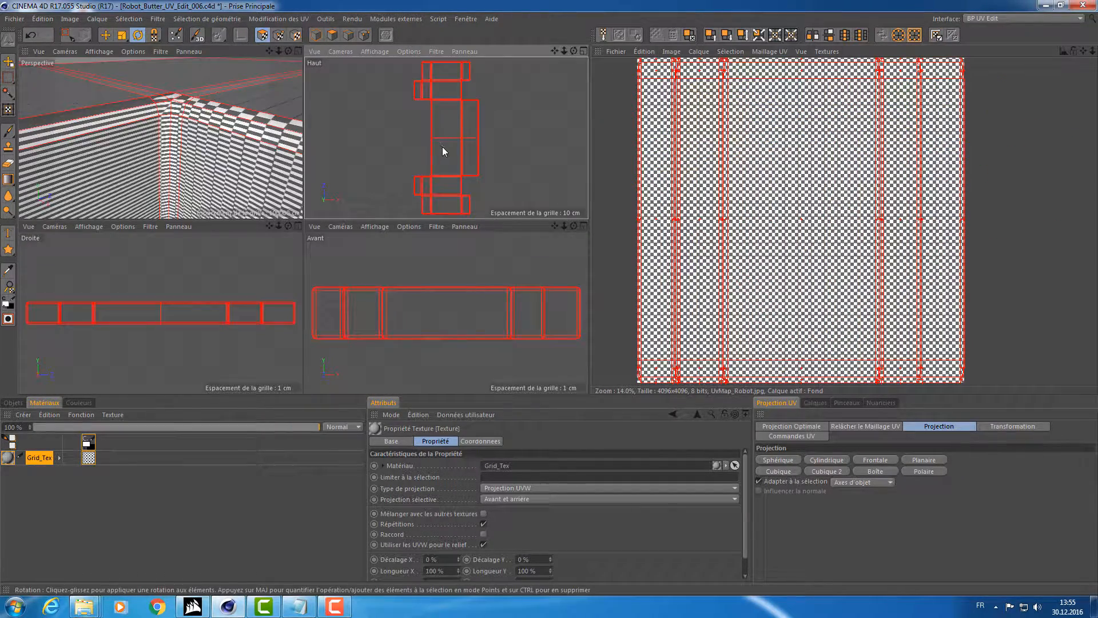
{"action": "left_click", "coordinate": [880, 461]}
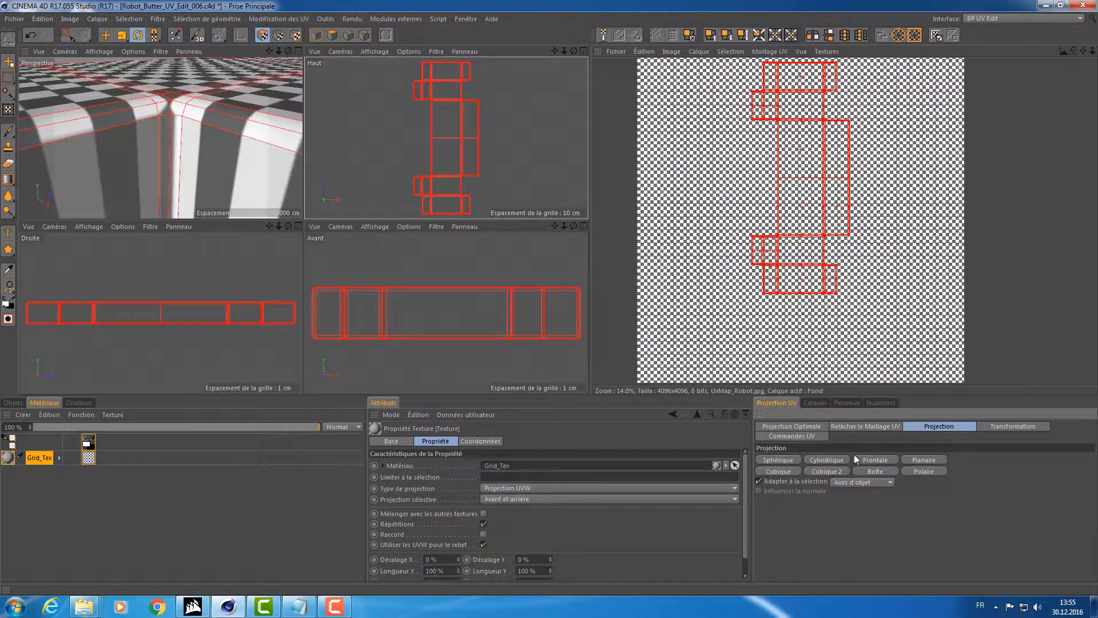
{"action": "middle_click", "coordinate": [278, 166]}
{"action": "right_click_drag", "start_coordinate": [405, 168], "coordinate": [360, 170], "text": "alt"}
{"action": "left_click_drag", "start_coordinate": [446, 161], "coordinate": [356, 198], "text": "alt"}
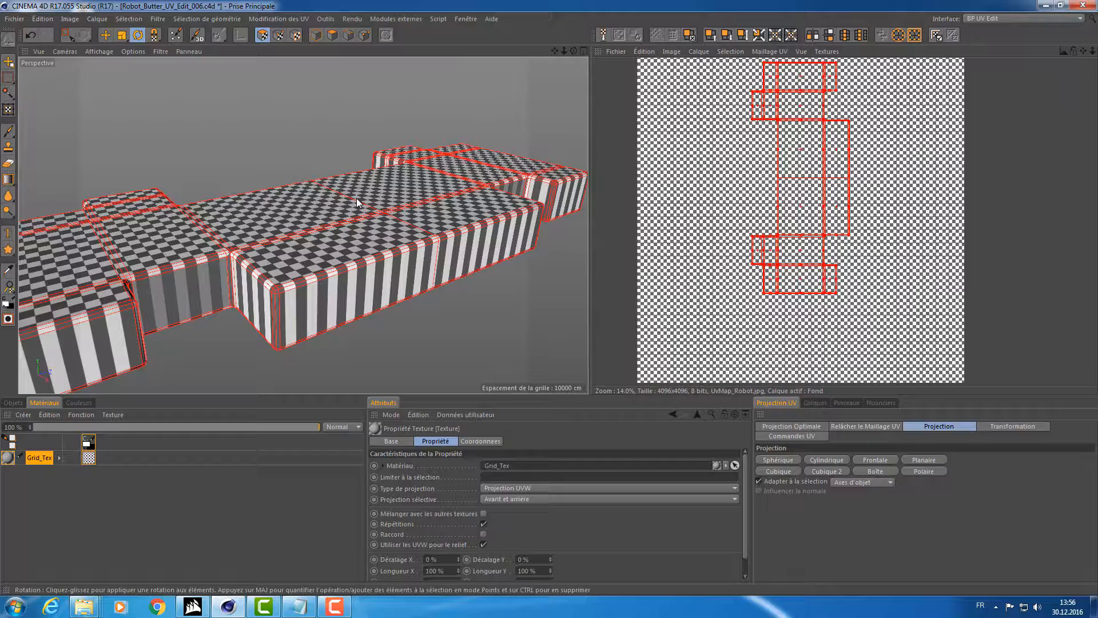
{"action": "left_click_drag", "start_coordinate": [356, 198], "coordinate": [322, 124], "text": "alt"}
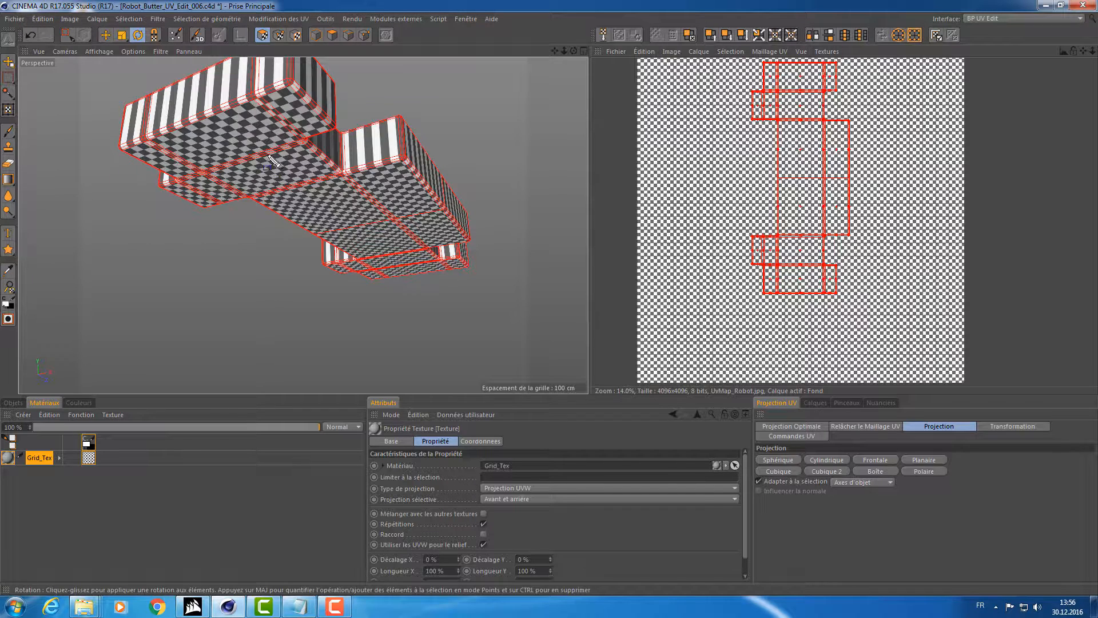
{"action": "left_click_drag", "start_coordinate": [290, 104], "coordinate": [221, 147]}
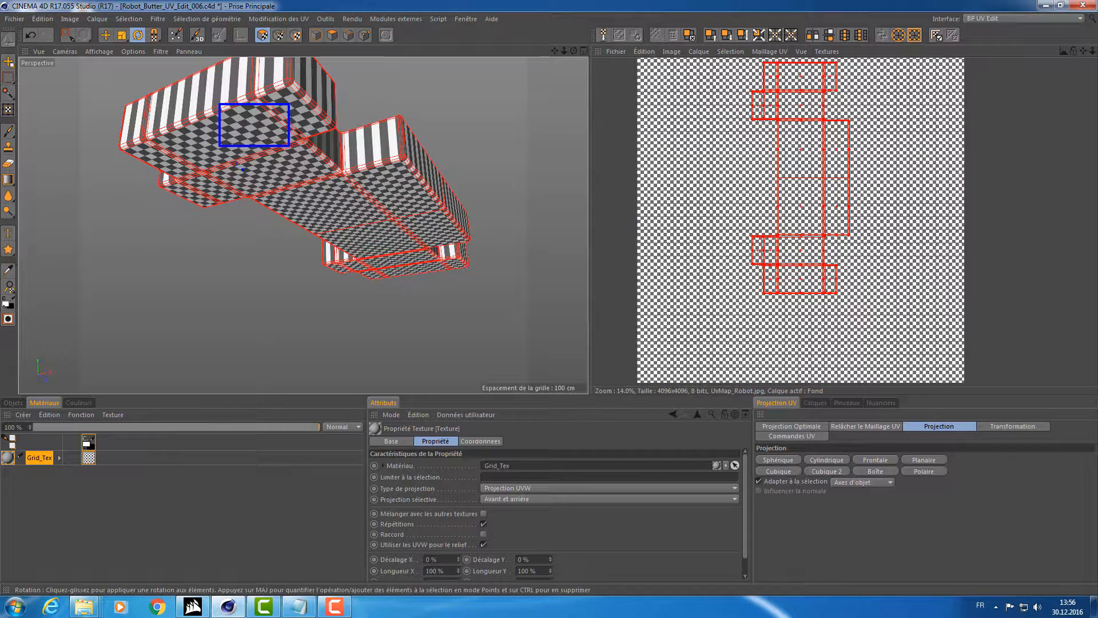
{"action": "key", "text": "Escape"}
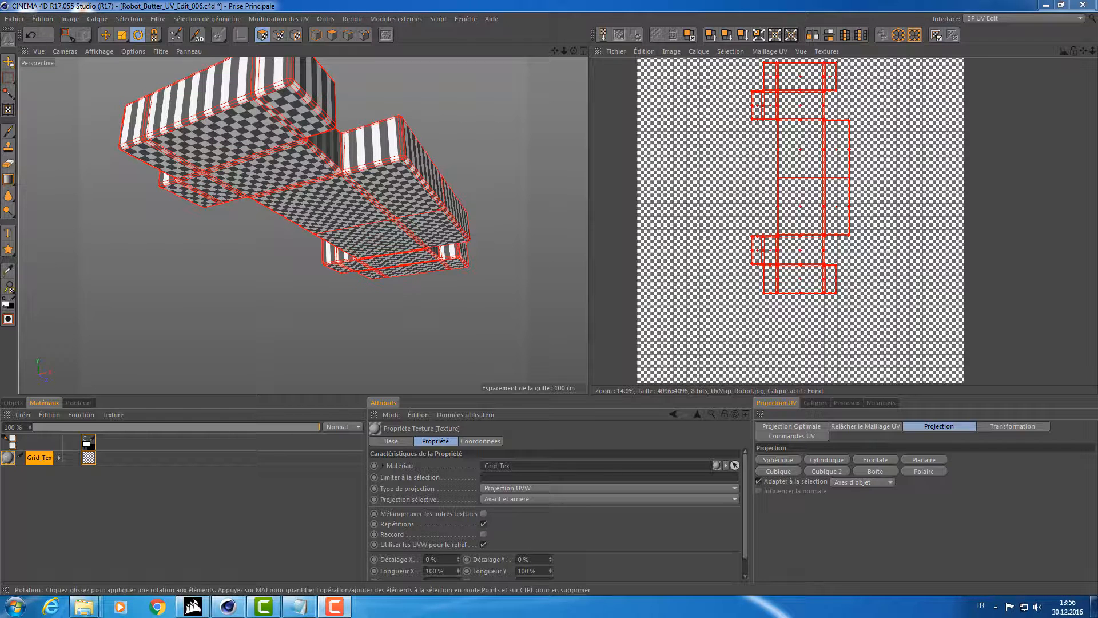
{"action": "mouse_move", "coordinate": [230, 133]}
{"action": "left_mouse_down"}
{"action": "mouse_move", "coordinate": [398, 273]}
{"action": "mouse_move", "coordinate": [445, 268]}
{"action": "left_mouse_up"}
{"action": "left_click_drag", "start_coordinate": [433, 220], "coordinate": [360, 242]}
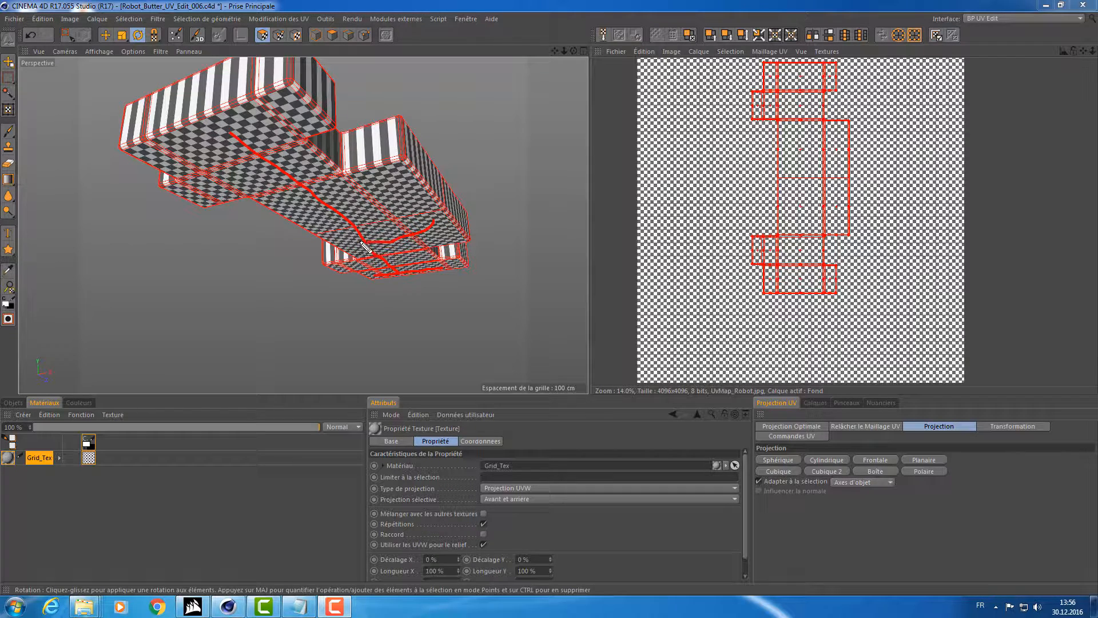
{"action": "mouse_move", "coordinate": [394, 160]}
{"action": "left_mouse_down"}
{"action": "mouse_move", "coordinate": [435, 224]}
{"action": "mouse_move", "coordinate": [395, 164]}
{"action": "mouse_move", "coordinate": [346, 173]}
{"action": "mouse_move", "coordinate": [303, 143]}
{"action": "mouse_move", "coordinate": [322, 131]}
{"action": "mouse_move", "coordinate": [286, 84]}
{"action": "mouse_move", "coordinate": [142, 150]}
{"action": "mouse_move", "coordinate": [192, 212]}
{"action": "mouse_move", "coordinate": [273, 205]}
{"action": "mouse_move", "coordinate": [348, 249]}
{"action": "mouse_move", "coordinate": [358, 269]}
{"action": "mouse_move", "coordinate": [337, 274]}
{"action": "mouse_move", "coordinate": [460, 246]}
{"action": "mouse_move", "coordinate": [428, 206]}
{"action": "mouse_move", "coordinate": [373, 182]}
{"action": "mouse_move", "coordinate": [331, 236]}
{"action": "mouse_move", "coordinate": [372, 212]}
{"action": "mouse_move", "coordinate": [532, 181]}
{"action": "mouse_move", "coordinate": [538, 190]}
{"action": "left_mouse_up"}
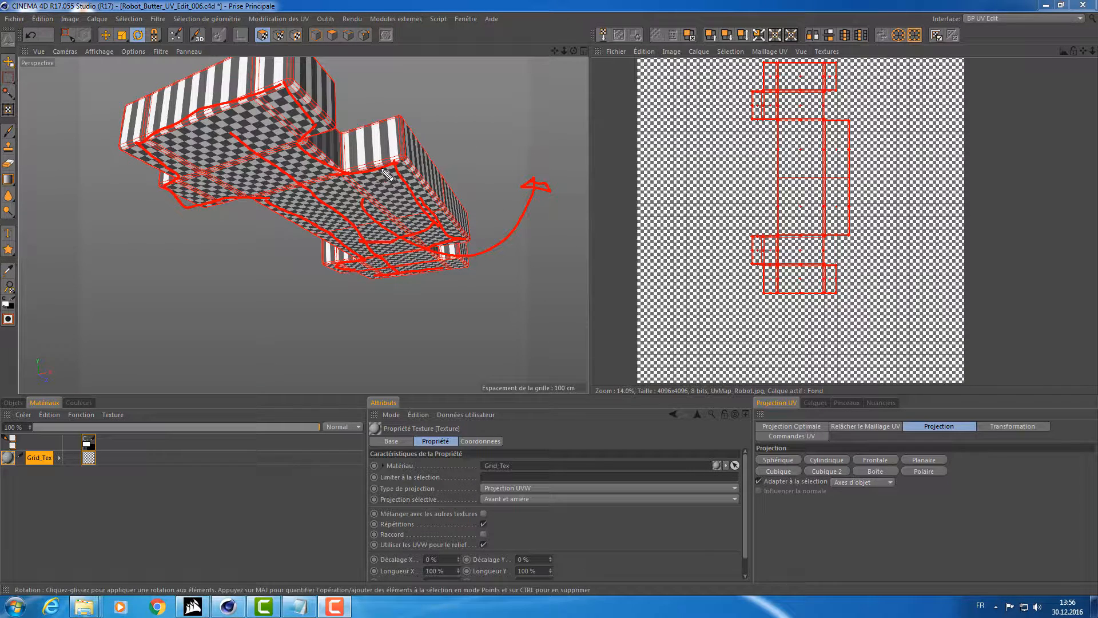
{"action": "mouse_move", "coordinate": [406, 132]}
{"action": "left_mouse_down"}
{"action": "mouse_move", "coordinate": [455, 182]}
{"action": "mouse_move", "coordinate": [470, 243]}
{"action": "mouse_move", "coordinate": [401, 171]}
{"action": "mouse_move", "coordinate": [417, 183]}
{"action": "left_mouse_up"}
{"action": "key", "text": "Escape"}
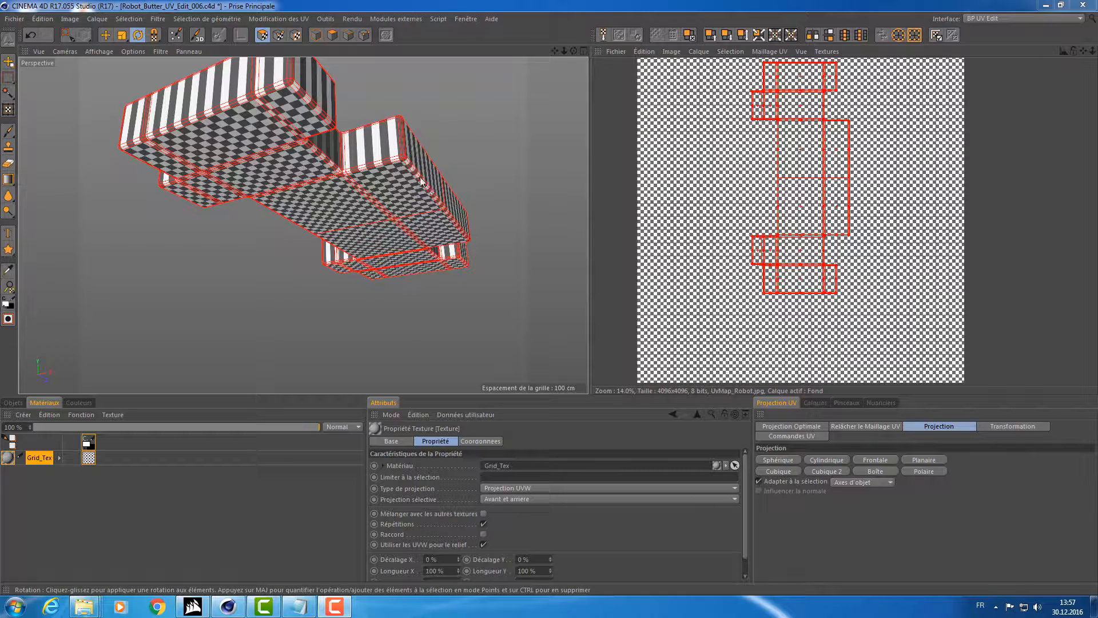
{"action": "left_click_drag", "start_coordinate": [420, 180], "coordinate": [427, 215], "text": "alt"}
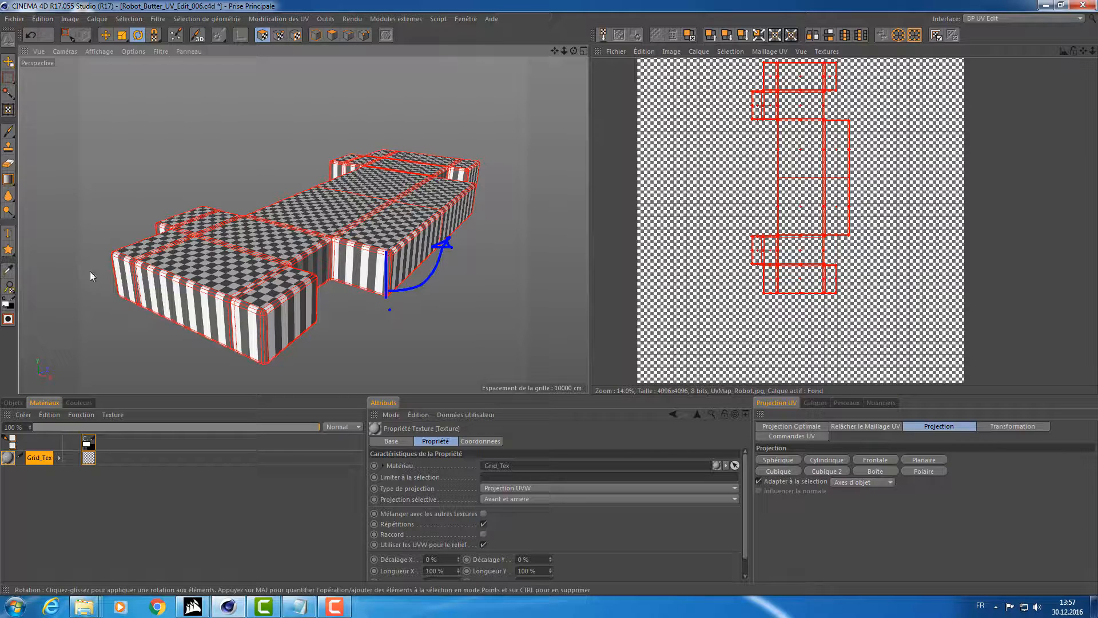
{"action": "left_click_drag", "start_coordinate": [107, 300], "coordinate": [270, 366]}
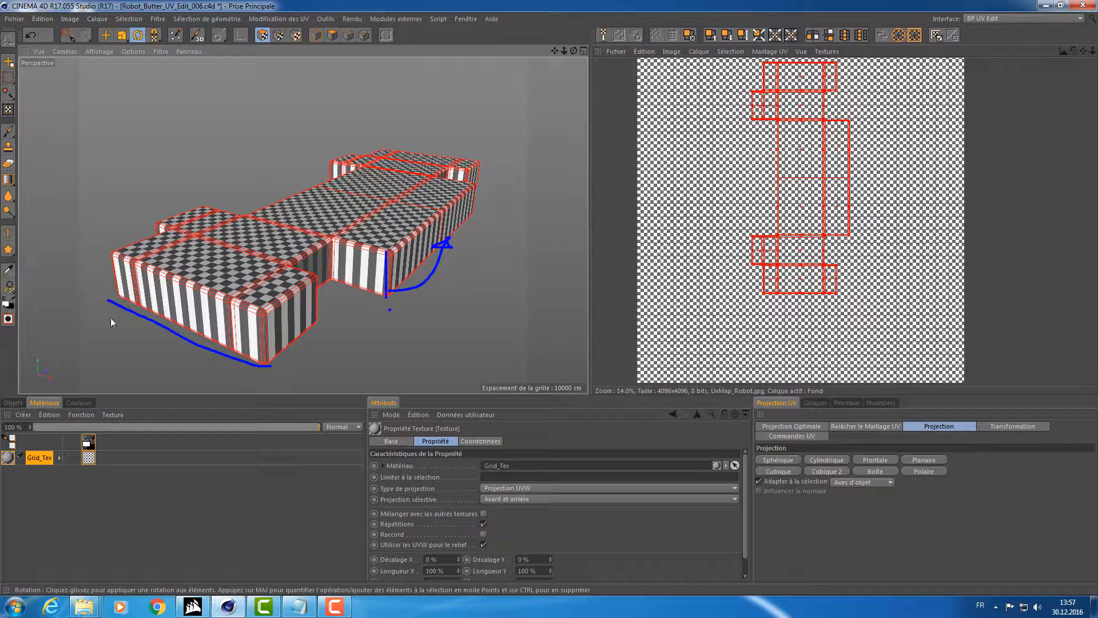
{"action": "mouse_move", "coordinate": [111, 322]}
{"action": "left_mouse_down"}
{"action": "mouse_move", "coordinate": [475, 386]}
{"action": "mouse_move", "coordinate": [524, 290]}
{"action": "mouse_move", "coordinate": [516, 301]}
{"action": "left_mouse_up"}
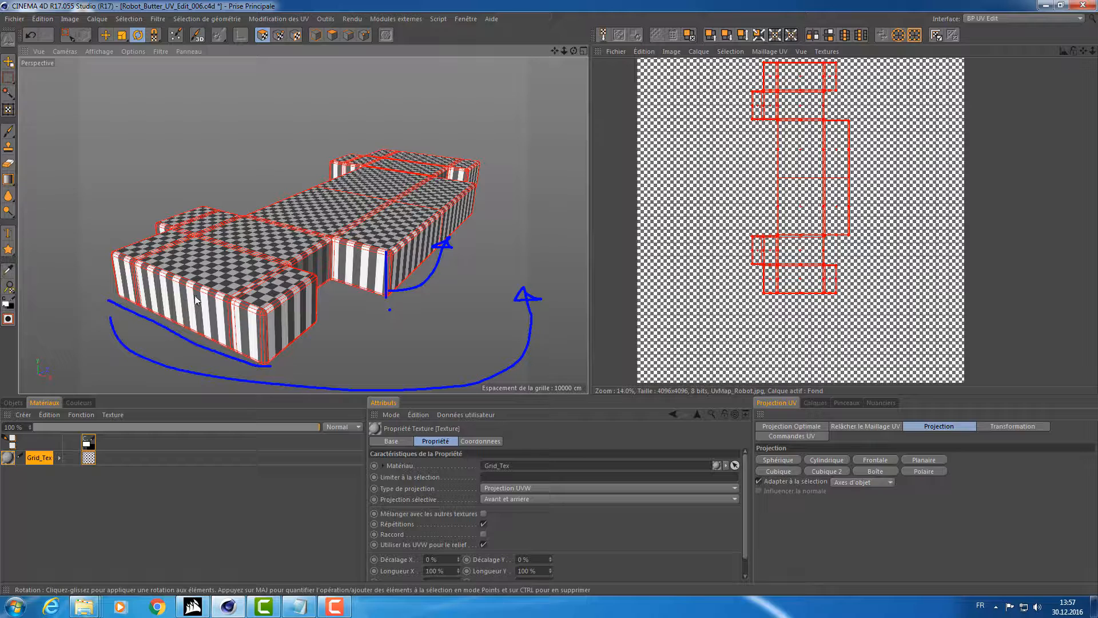
{"action": "mouse_move", "coordinate": [193, 295]}
{"action": "left_mouse_down"}
{"action": "mouse_move", "coordinate": [174, 306]}
{"action": "mouse_move", "coordinate": [200, 313]}
{"action": "left_mouse_up"}
{"action": "mouse_move", "coordinate": [212, 267]}
{"action": "left_mouse_down"}
{"action": "mouse_move", "coordinate": [119, 262]}
{"action": "mouse_move", "coordinate": [138, 257]}
{"action": "left_mouse_up"}
{"action": "mouse_move", "coordinate": [119, 262]}
{"action": "left_mouse_down"}
{"action": "mouse_move", "coordinate": [142, 264]}
{"action": "mouse_move", "coordinate": [116, 261]}
{"action": "left_mouse_up"}
{"action": "mouse_move", "coordinate": [282, 306]}
{"action": "left_mouse_down"}
{"action": "mouse_move", "coordinate": [195, 342]}
{"action": "mouse_move", "coordinate": [96, 305]}
{"action": "mouse_move", "coordinate": [69, 282]}
{"action": "mouse_move", "coordinate": [127, 255]}
{"action": "left_mouse_up"}
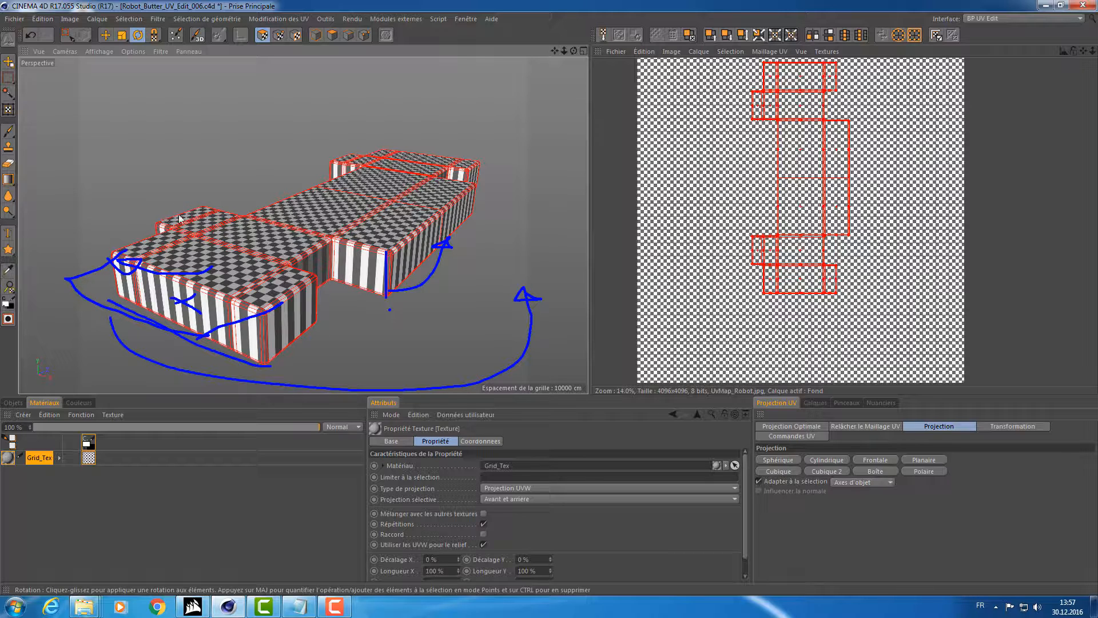
{"action": "left_click_drag", "start_coordinate": [195, 219], "coordinate": [182, 216]}
{"action": "left_click_drag", "start_coordinate": [124, 184], "coordinate": [148, 206]}
{"action": "mouse_move", "coordinate": [172, 232]}
{"action": "left_mouse_down"}
{"action": "mouse_move", "coordinate": [120, 213]}
{"action": "mouse_move", "coordinate": [191, 200]}
{"action": "mouse_move", "coordinate": [214, 220]}
{"action": "left_mouse_up"}
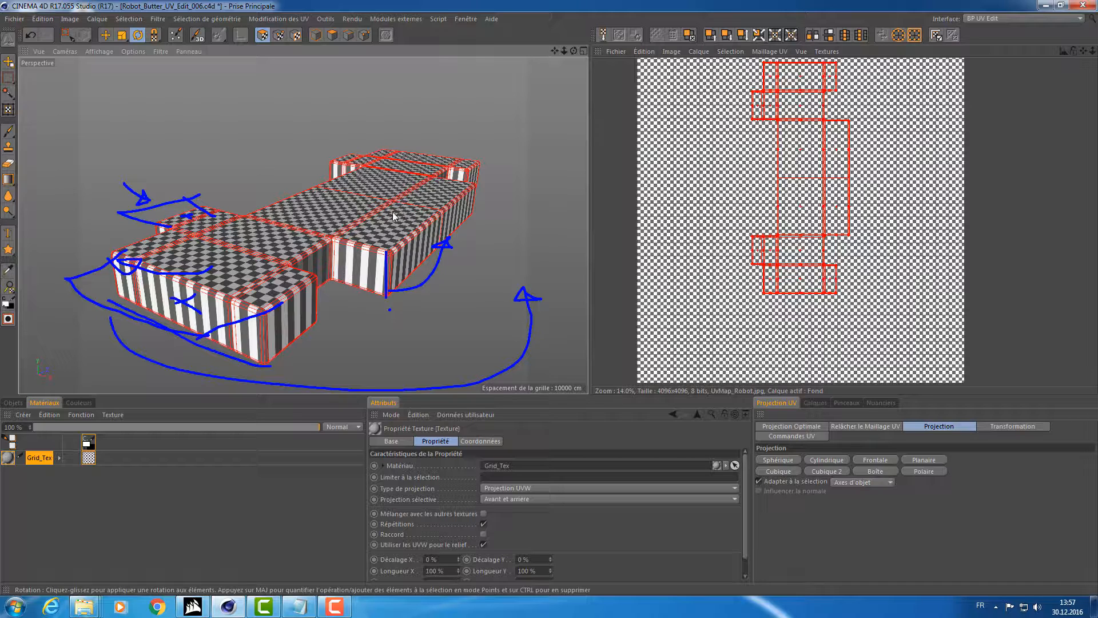
{"action": "mouse_move", "coordinate": [393, 212]}
{"action": "left_mouse_down"}
{"action": "mouse_move", "coordinate": [306, 228]}
{"action": "mouse_move", "coordinate": [383, 226]}
{"action": "mouse_move", "coordinate": [425, 241]}
{"action": "mouse_move", "coordinate": [269, 241]}
{"action": "mouse_move", "coordinate": [248, 303]}
{"action": "mouse_move", "coordinate": [219, 326]}
{"action": "mouse_move", "coordinate": [227, 305]}
{"action": "left_mouse_up"}
{"action": "key", "text": "Escape"}
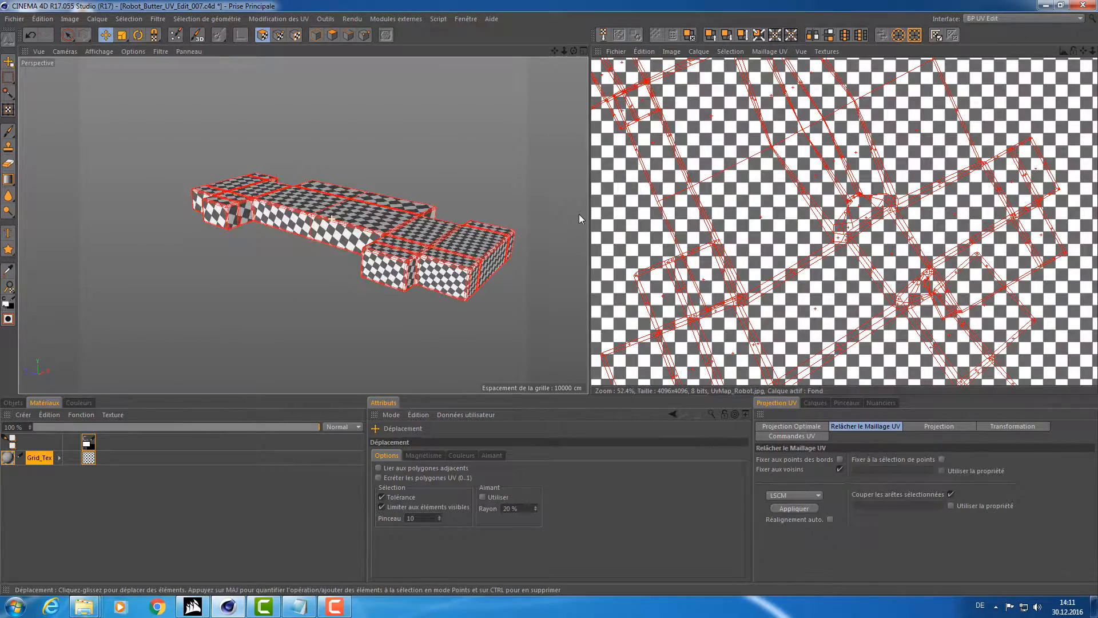
Switch to edge mode and examine the seam edges selected along the model's corners and lower border from several sides.
{"action": "left_click_drag", "start_coordinate": [579, 214], "coordinate": [37, 187], "text": "alt"}
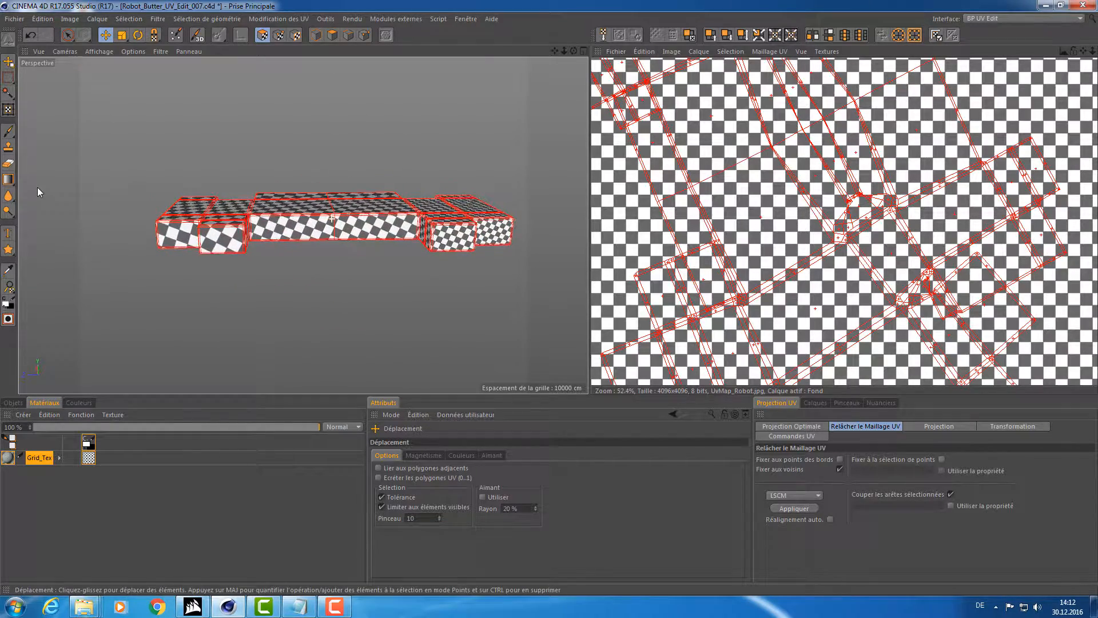
{"action": "left_click", "coordinate": [349, 35]}
{"action": "left_click_drag", "start_coordinate": [298, 228], "coordinate": [515, 200], "text": "alt"}
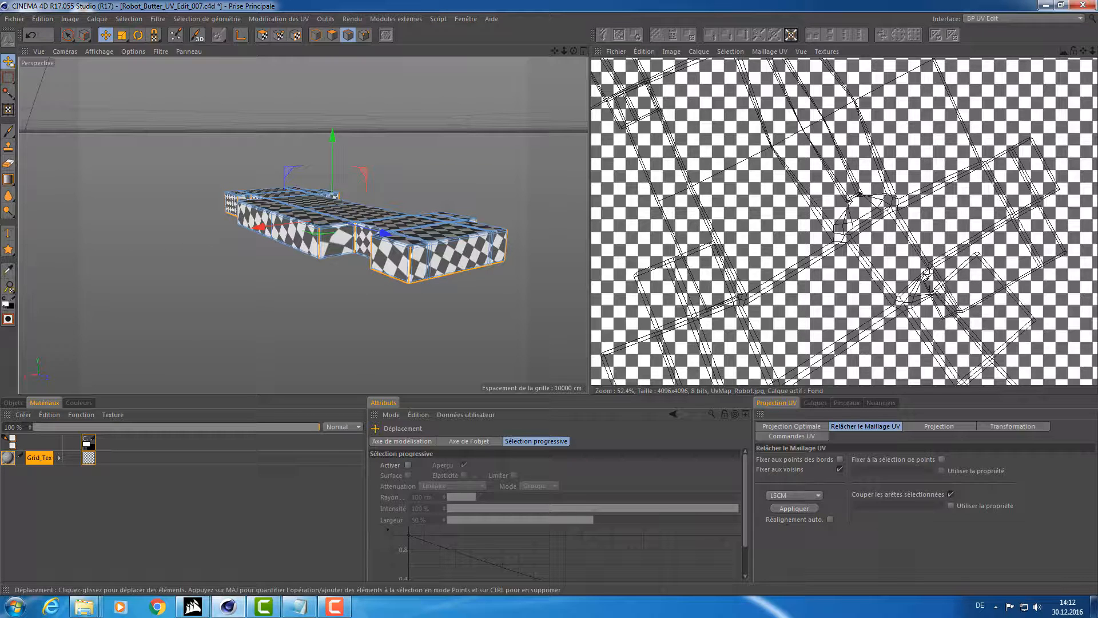
{"action": "left_click_drag", "start_coordinate": [379, 241], "coordinate": [213, 238]}
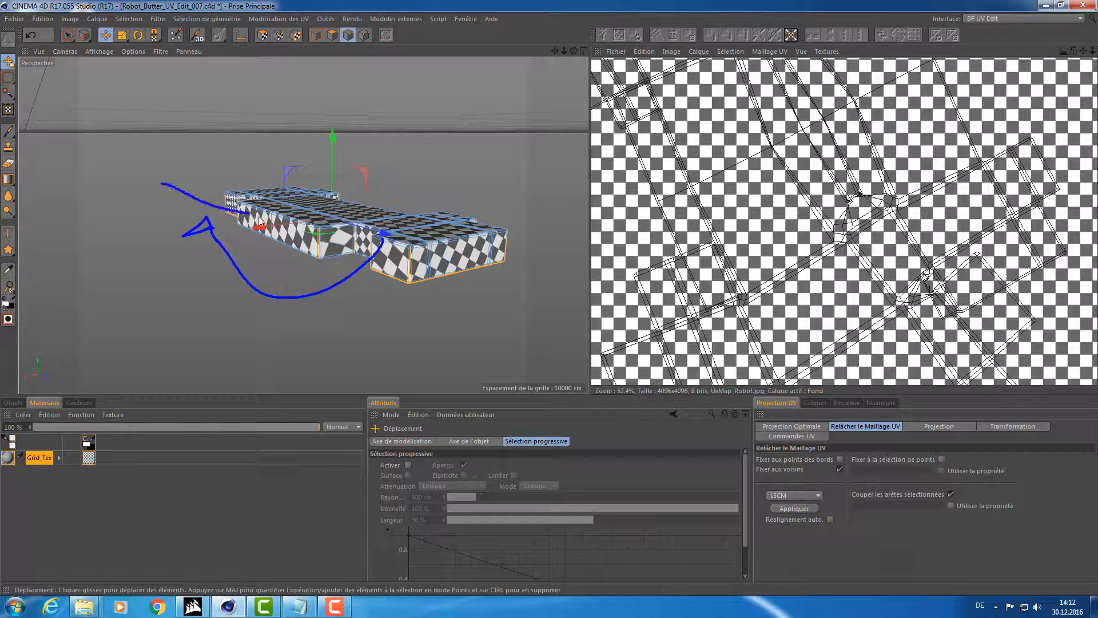
{"action": "key", "text": "Escape"}
{"action": "mouse_move", "coordinate": [202, 225]}
{"action": "left_mouse_down", "text": "alt"}
{"action": "mouse_move", "coordinate": [349, 229]}
{"action": "mouse_move", "coordinate": [355, 220]}
{"action": "left_mouse_up", "text": "alt"}
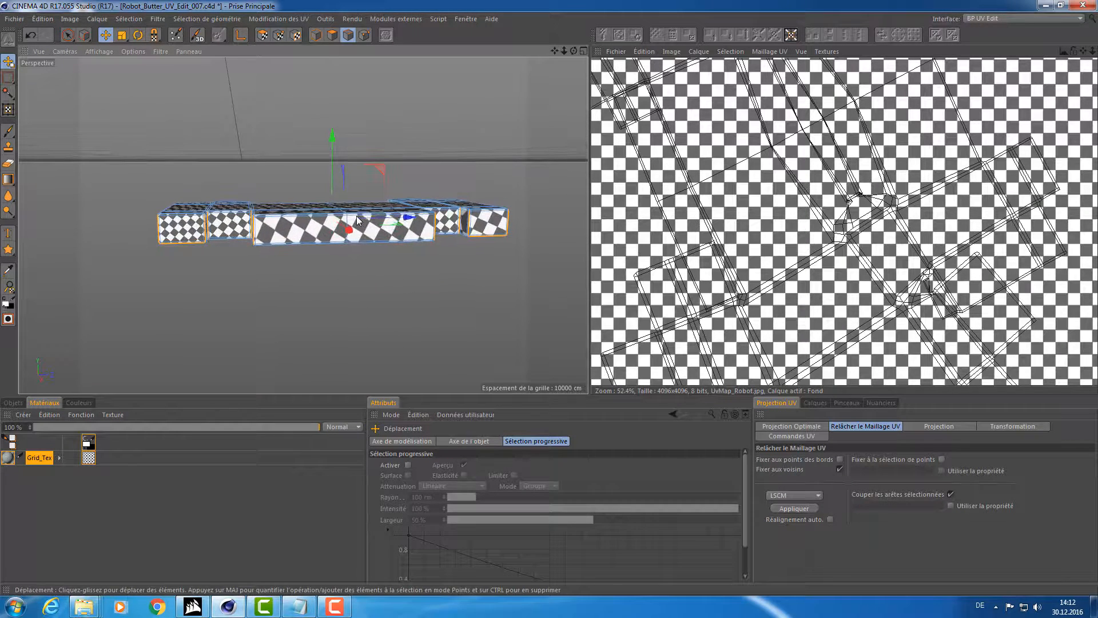
{"action": "left_click_drag", "start_coordinate": [292, 248], "coordinate": [113, 221]}
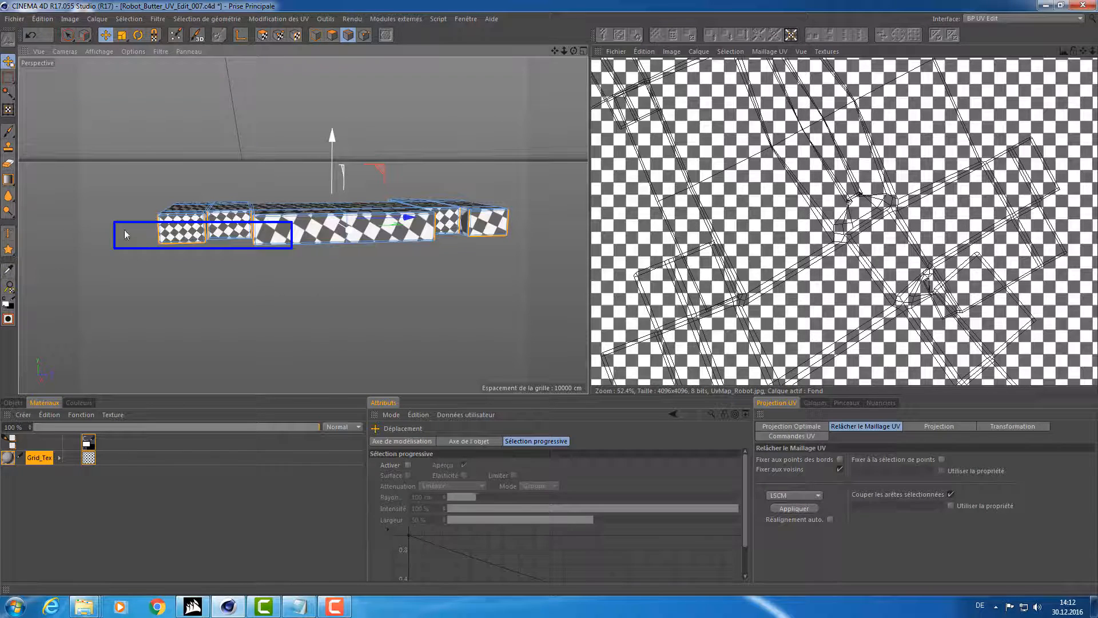
{"action": "key", "text": "Escape"}
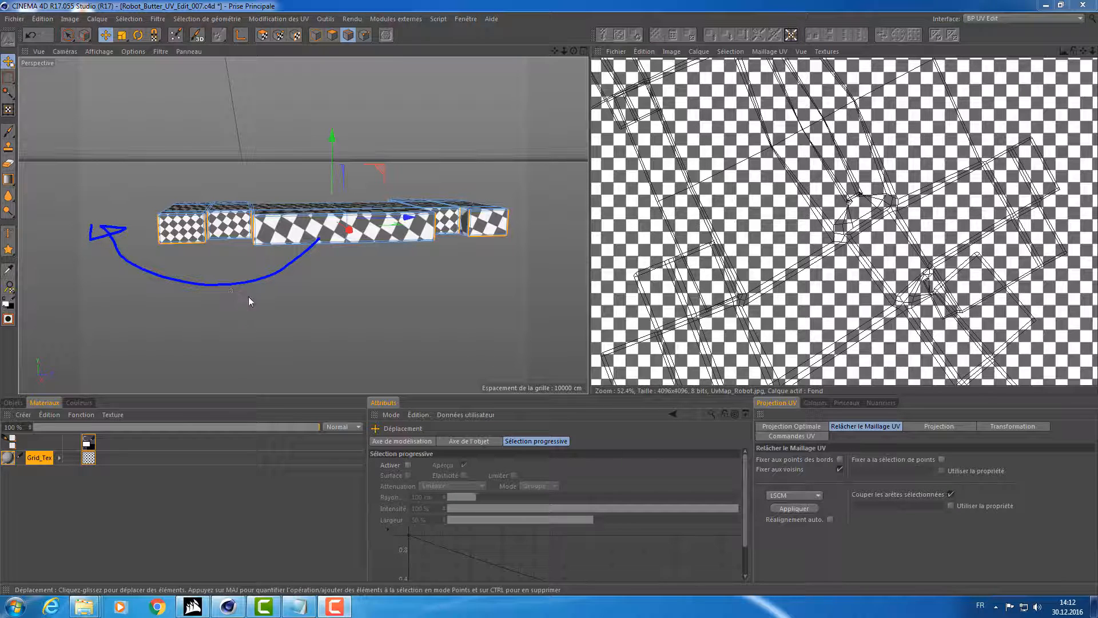
{"action": "key", "text": "Escape"}
{"action": "mouse_move", "coordinate": [194, 235]}
{"action": "left_mouse_down", "text": "alt"}
{"action": "mouse_move", "coordinate": [286, 260]}
{"action": "mouse_move", "coordinate": [304, 243]}
{"action": "left_mouse_up", "text": "alt"}
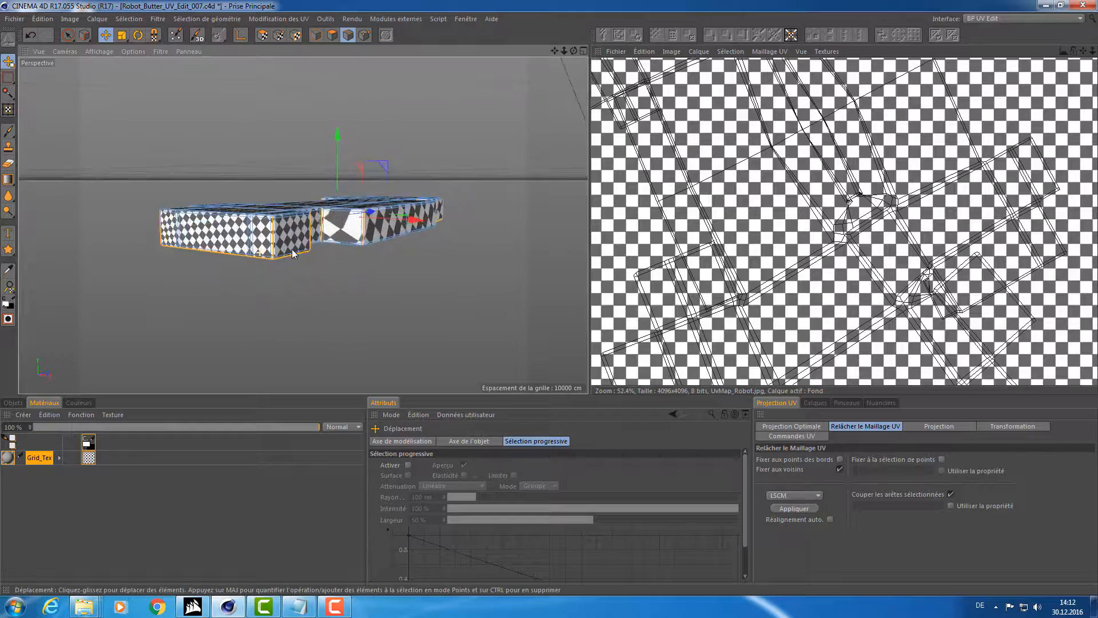
Replace the seam selection with the edge loop running around the model's bottom border, using loop selection.
{"action": "right_click_drag", "start_coordinate": [260, 252], "coordinate": [296, 253], "text": "alt"}
{"action": "key", "text": "u"}
{"action": "key", "text": "l"}
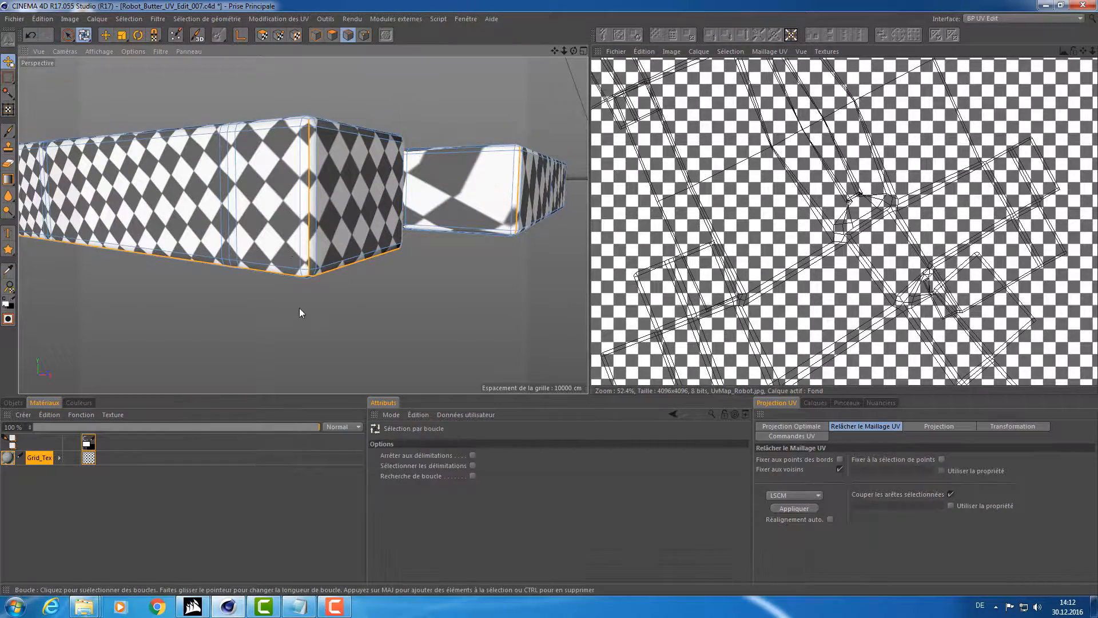
{"action": "right_click_drag", "start_coordinate": [306, 273], "coordinate": [342, 274], "text": "alt"}
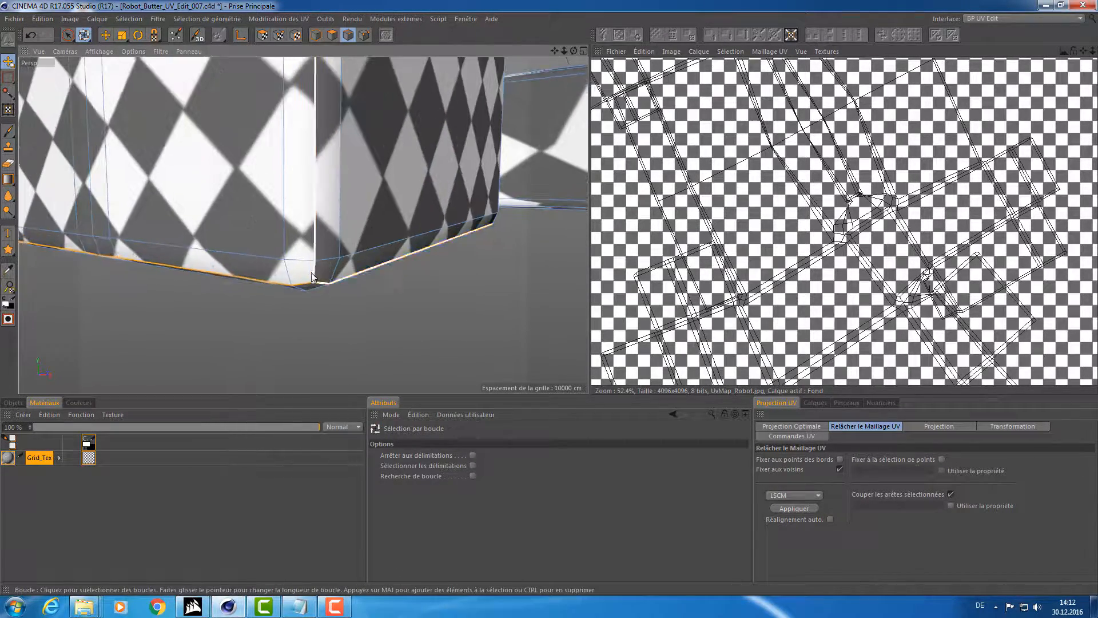
{"action": "left_click_drag", "start_coordinate": [312, 286], "coordinate": [303, 266], "text": "alt"}
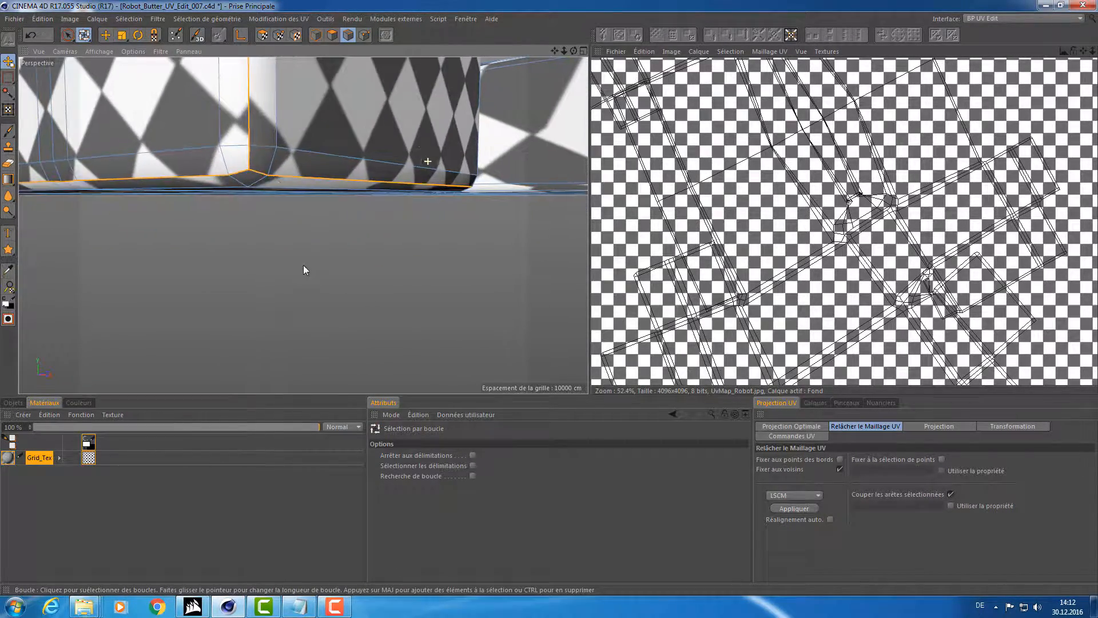
{"action": "left_click", "coordinate": [252, 177]}
{"action": "right_click_drag", "start_coordinate": [385, 230], "coordinate": [344, 246], "text": "alt"}
{"action": "left_click_drag", "start_coordinate": [344, 246], "coordinate": [368, 263], "text": "alt"}
{"action": "right_click_drag", "start_coordinate": [427, 250], "coordinate": [466, 241], "text": "alt"}
{"action": "left_click_drag", "start_coordinate": [466, 241], "coordinate": [208, 246], "text": "alt"}
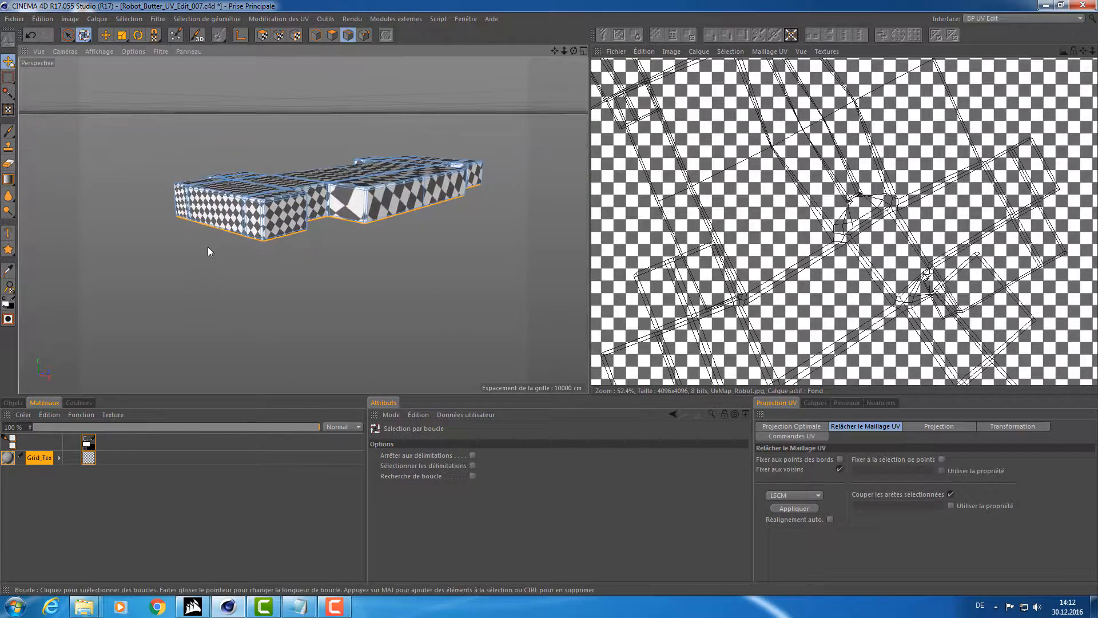
Deselect the bottom-border edges along one end face with the selection brush, keeping the rest of the loop selected.
{"action": "right_click_drag", "start_coordinate": [207, 246], "coordinate": [237, 238], "text": "alt"}
{"action": "key", "text": "e"}
{"action": "left_click", "coordinate": [68, 34]}
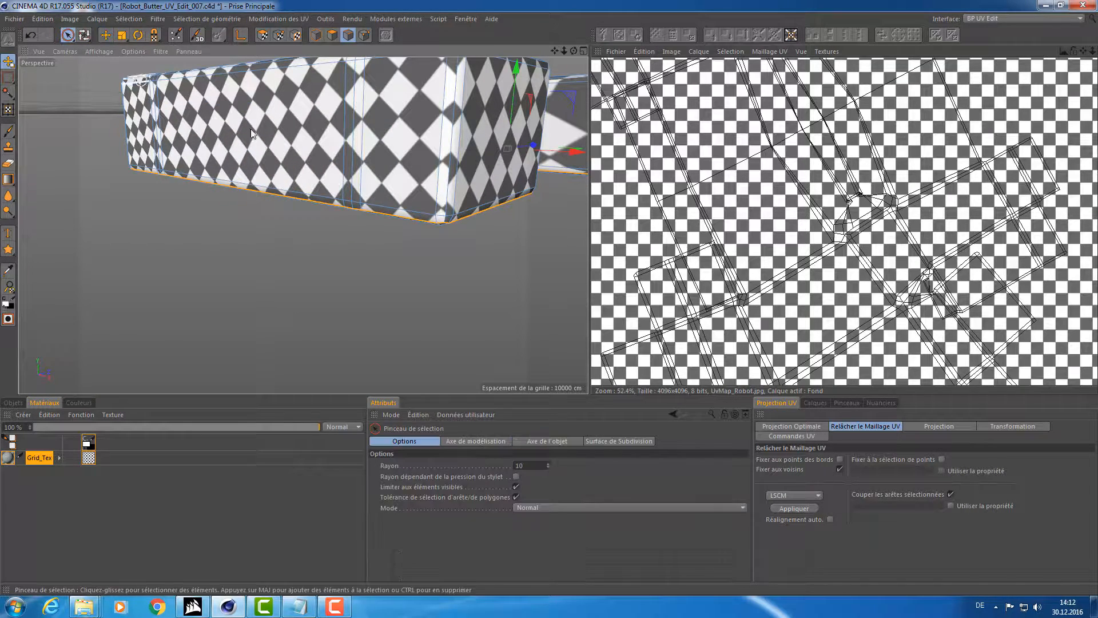
{"action": "left_click_drag", "start_coordinate": [320, 159], "coordinate": [343, 149], "text": "alt"}
{"action": "left_click", "coordinate": [324, 152], "text": "ctrl"}
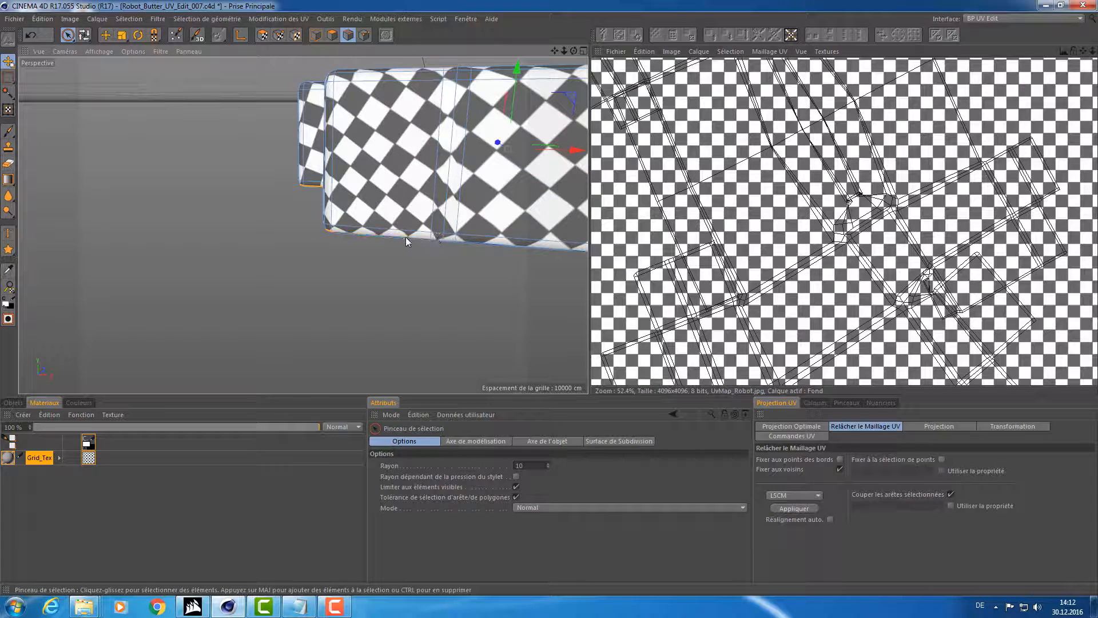
{"action": "scroll", "coordinate": [342, 231], "scroll_direction": "up", "scroll_amount": 5}
{"action": "left_click_drag", "start_coordinate": [342, 231], "coordinate": [348, 224], "text": "alt"}
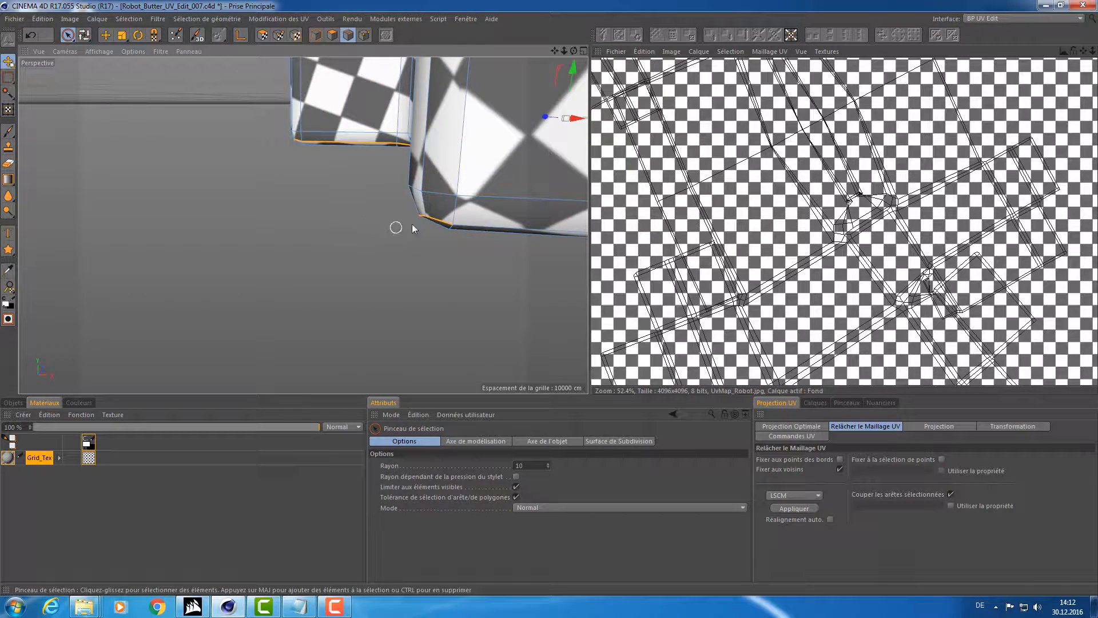
{"action": "left_click_drag", "start_coordinate": [532, 231], "coordinate": [517, 237], "text": "alt"}
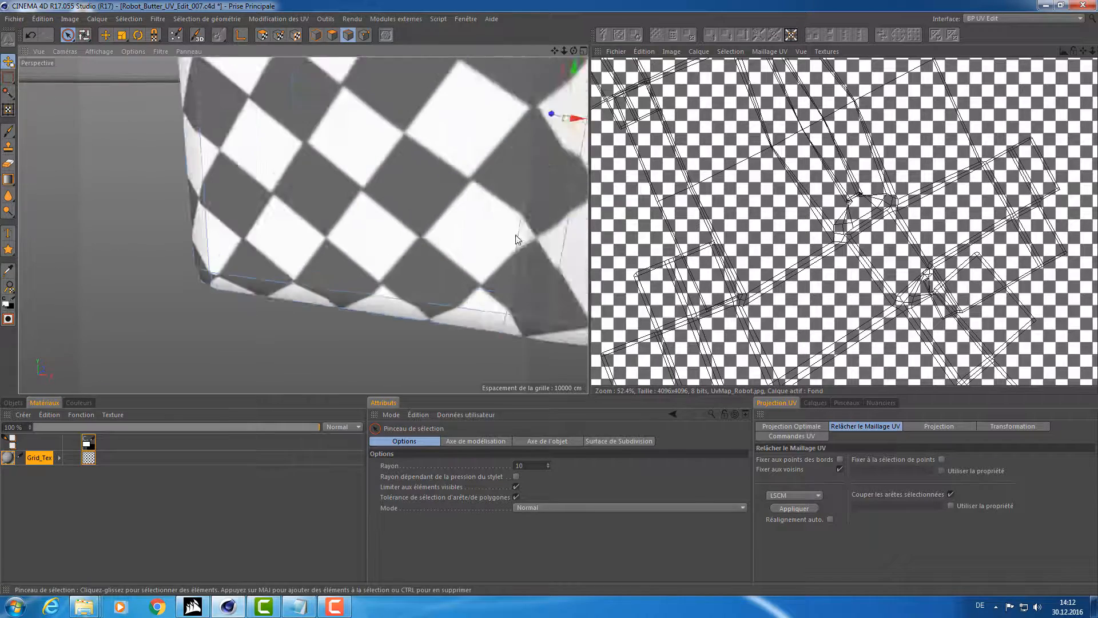
{"action": "scroll", "coordinate": [517, 237], "scroll_direction": "down", "scroll_amount": 5}
{"action": "left_click_drag", "start_coordinate": [371, 220], "coordinate": [309, 205], "text": "alt"}
{"action": "scroll", "coordinate": [309, 204], "scroll_direction": "up", "scroll_amount": 6}
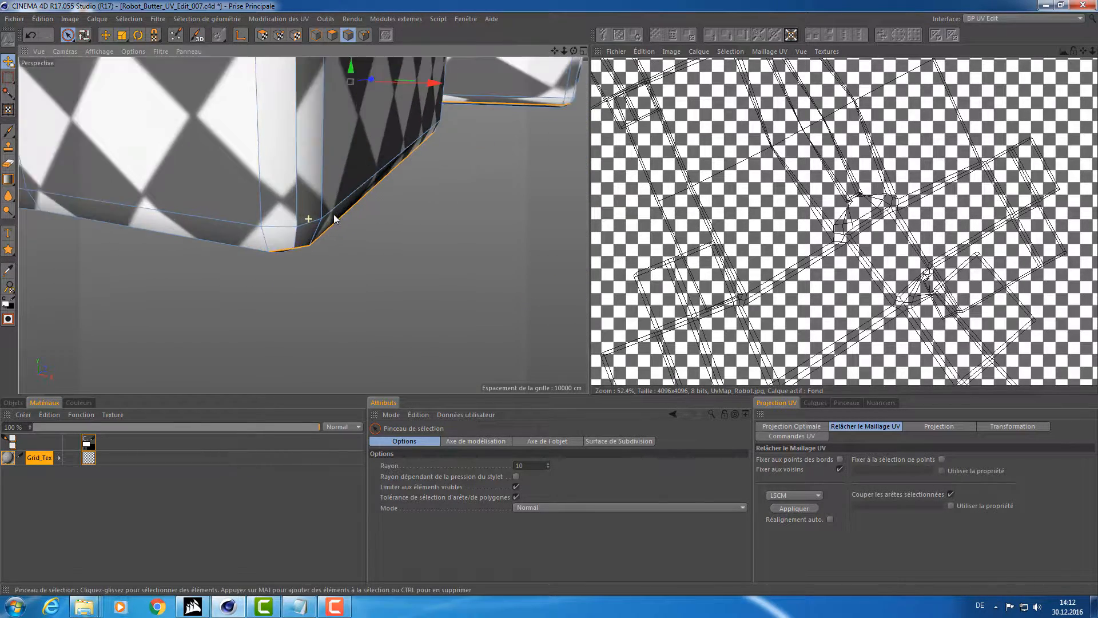
{"action": "scroll", "coordinate": [400, 270], "scroll_direction": "down", "scroll_amount": 6}
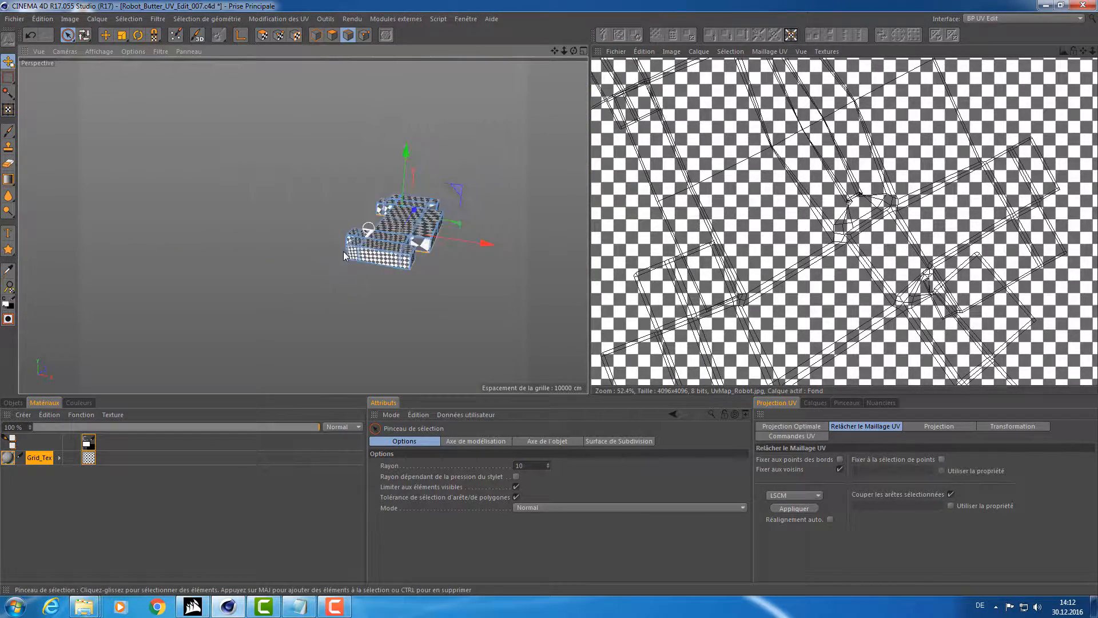
Return to UV polygon editing and apply the Frontale projection from the top view.
{"action": "left_click_drag", "start_coordinate": [252, 138], "coordinate": [245, 273], "text": "alt"}
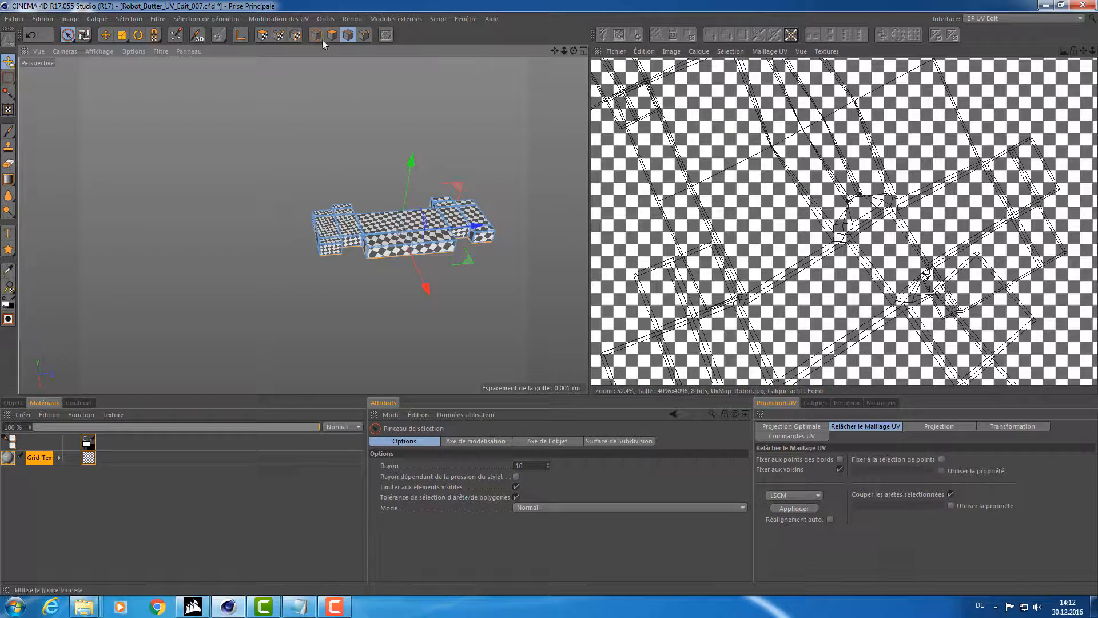
{"action": "left_click", "coordinate": [263, 35]}
{"action": "middle_click", "coordinate": [364, 193]}
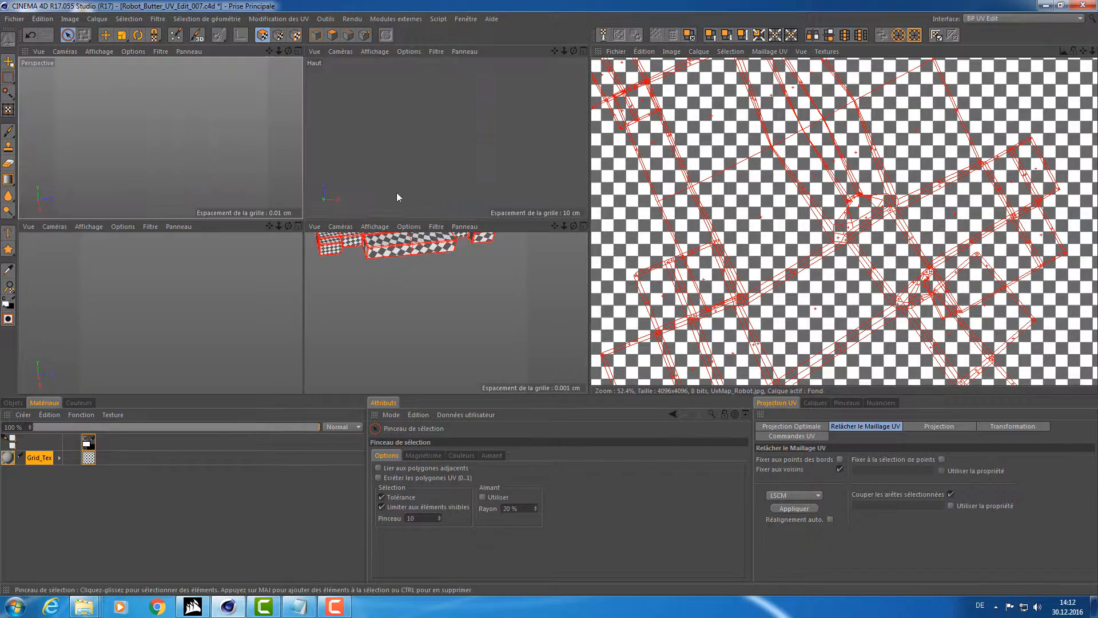
{"action": "left_click", "coordinate": [943, 427]}
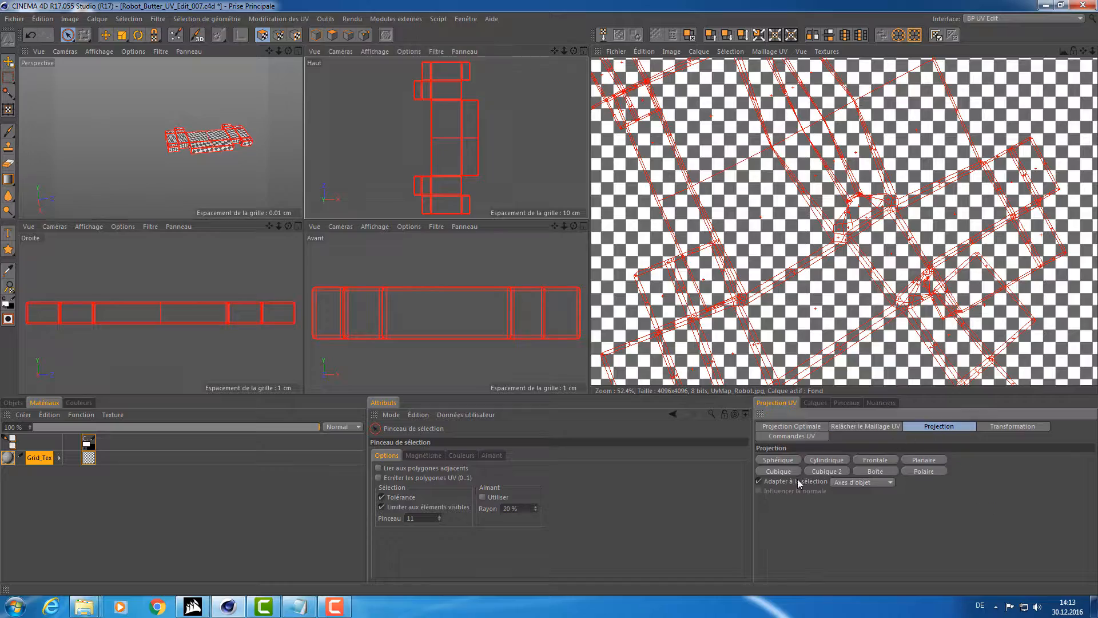
{"action": "left_click", "coordinate": [875, 461]}
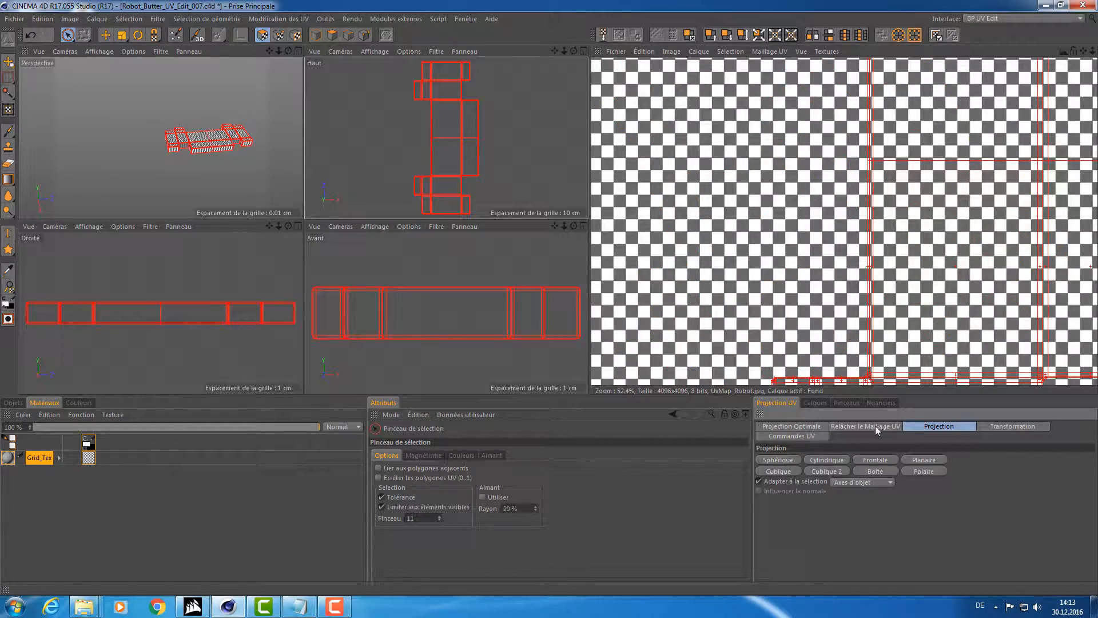
Relax the UV mesh with the LSCM method, cutting along the selected edges.
{"action": "left_click", "coordinate": [876, 426]}
{"action": "left_click", "coordinate": [794, 508]}
{"action": "scroll", "coordinate": [593, 303], "scroll_direction": "down", "scroll_amount": 3}
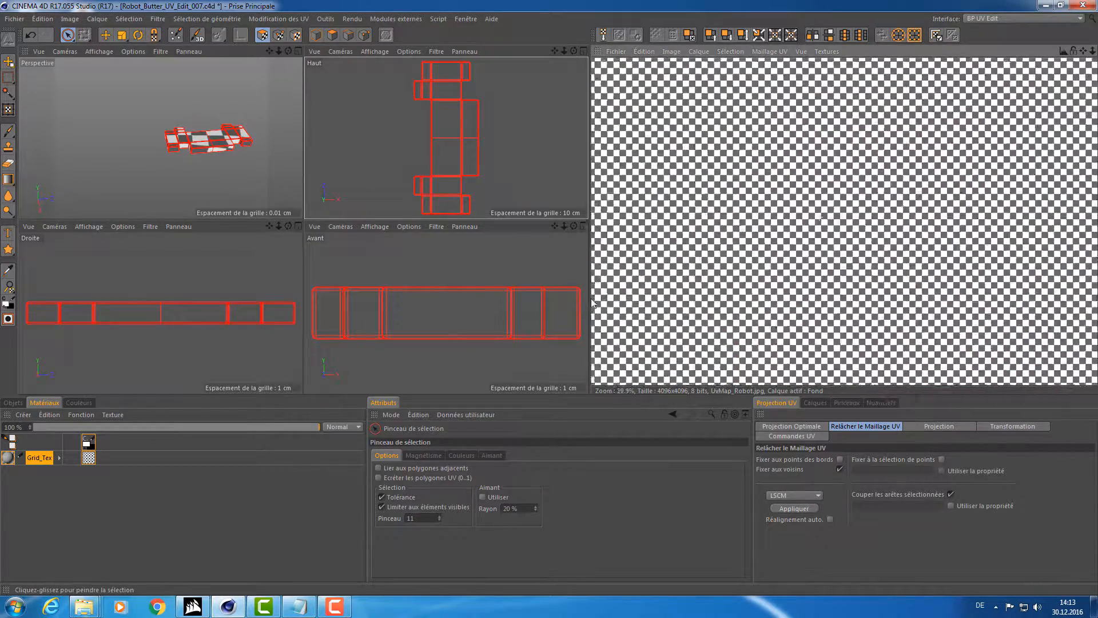
{"action": "scroll", "coordinate": [592, 297], "scroll_direction": "down", "scroll_amount": 3}
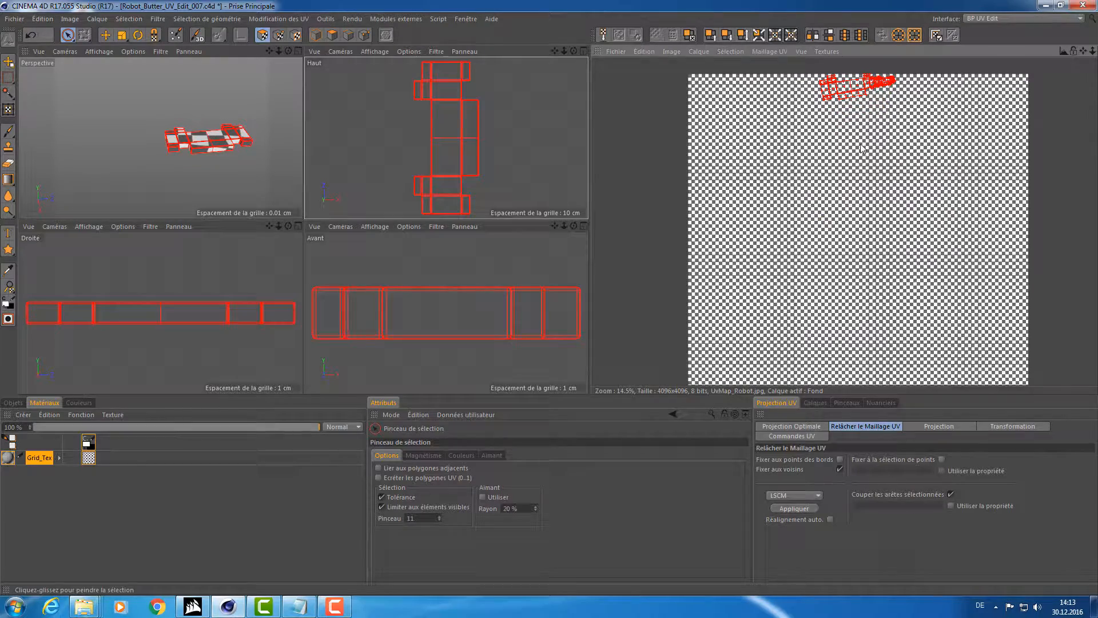
Move the relaxed UV mesh inside the texture area and scale it up to span most of the width.
{"action": "key", "text": "e"}
{"action": "left_click_drag", "start_coordinate": [853, 92], "coordinate": [805, 233]}
{"action": "key", "text": "t"}
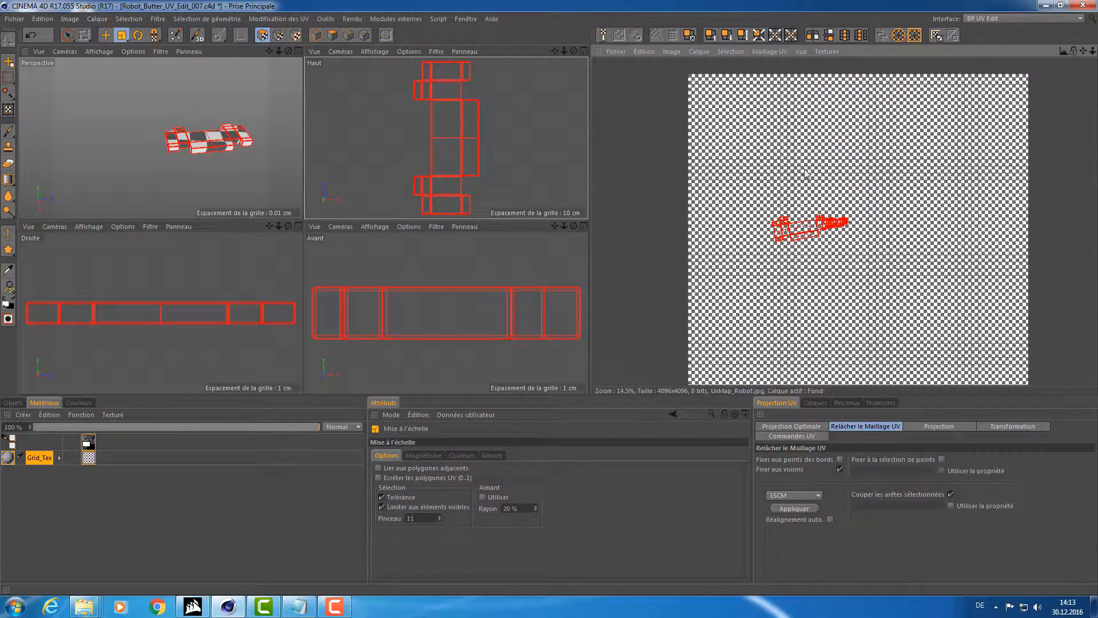
{"action": "left_click_drag", "start_coordinate": [608, 295], "coordinate": [595, 302]}
{"action": "key", "text": "e"}
Examine the checker texture on the model in perspective and the polygons at the narrow end of the UV layout.
{"action": "left_click_drag", "start_coordinate": [199, 142], "coordinate": [217, 96], "text": "alt"}
{"action": "right_click_drag", "start_coordinate": [217, 96], "coordinate": [240, 146], "text": "alt"}
{"action": "middle_click", "coordinate": [240, 145]}
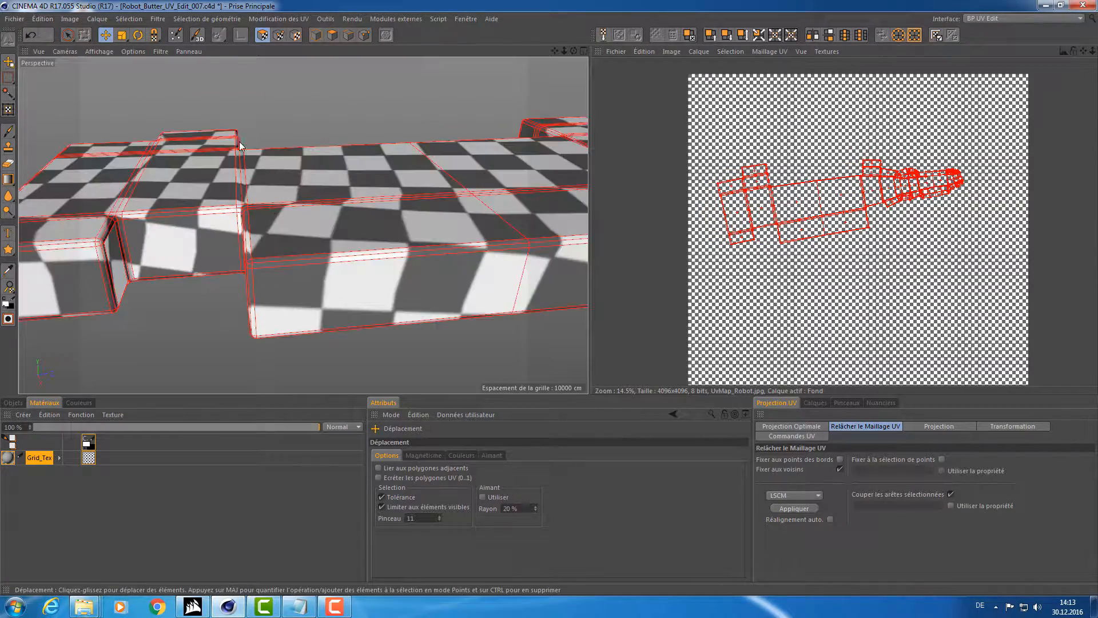
{"action": "left_click_drag", "start_coordinate": [240, 145], "coordinate": [455, 240], "text": "alt"}
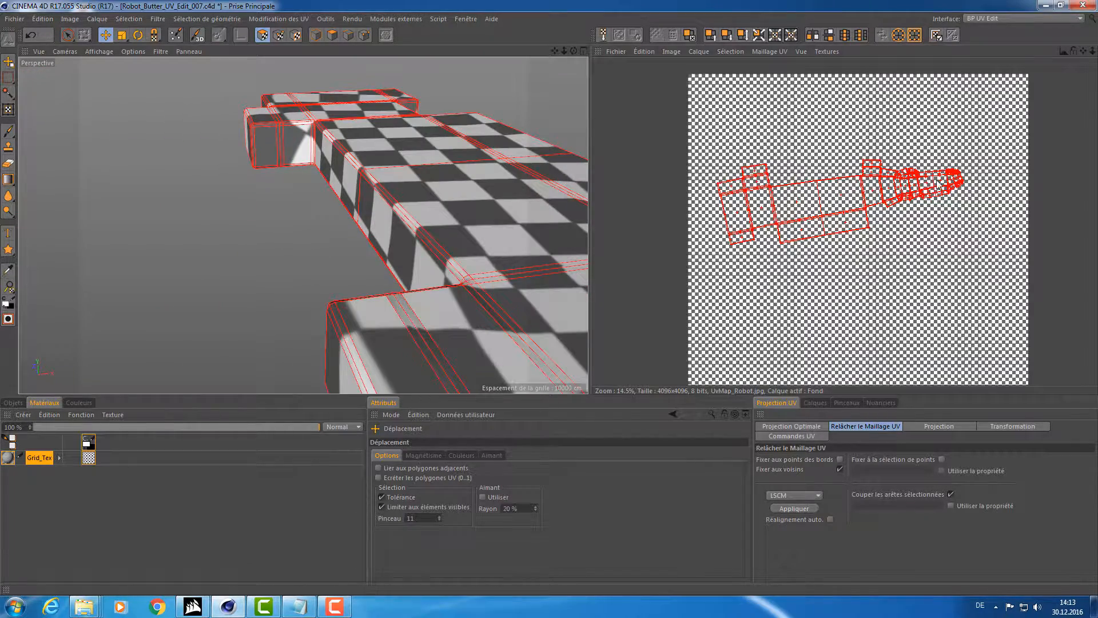
{"action": "right_click_drag", "start_coordinate": [913, 161], "coordinate": [592, 298], "text": "alt"}
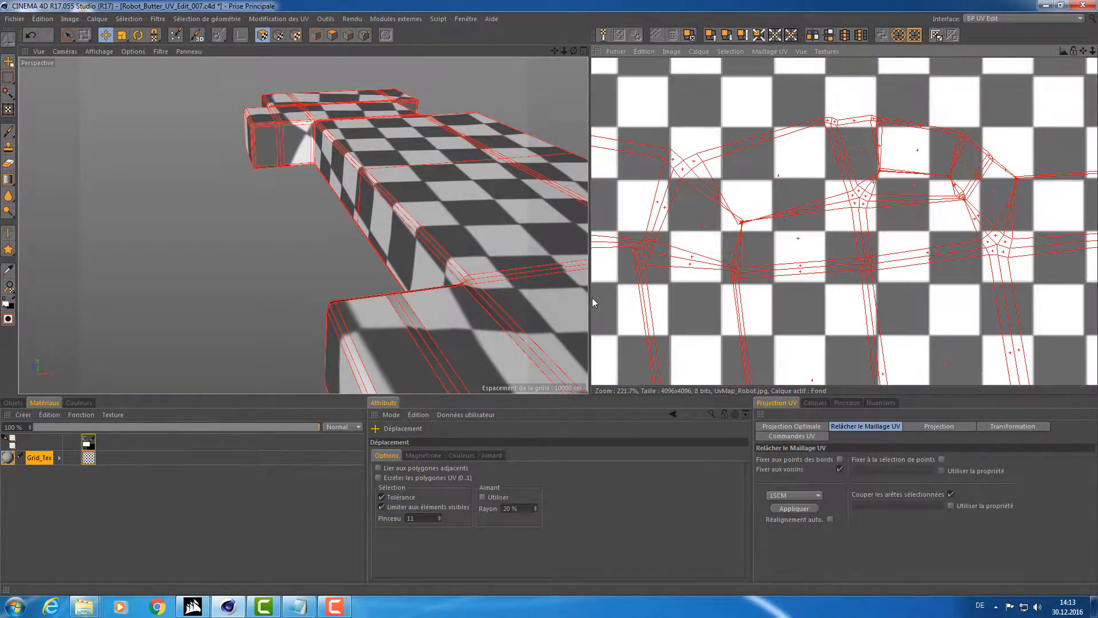
{"action": "middle_click_drag", "start_coordinate": [887, 244], "coordinate": [592, 298], "text": "alt"}
{"action": "right_click_drag", "start_coordinate": [949, 277], "coordinate": [827, 250], "text": "alt"}
{"action": "middle_click_drag", "start_coordinate": [827, 250], "coordinate": [863, 241], "text": "alt"}
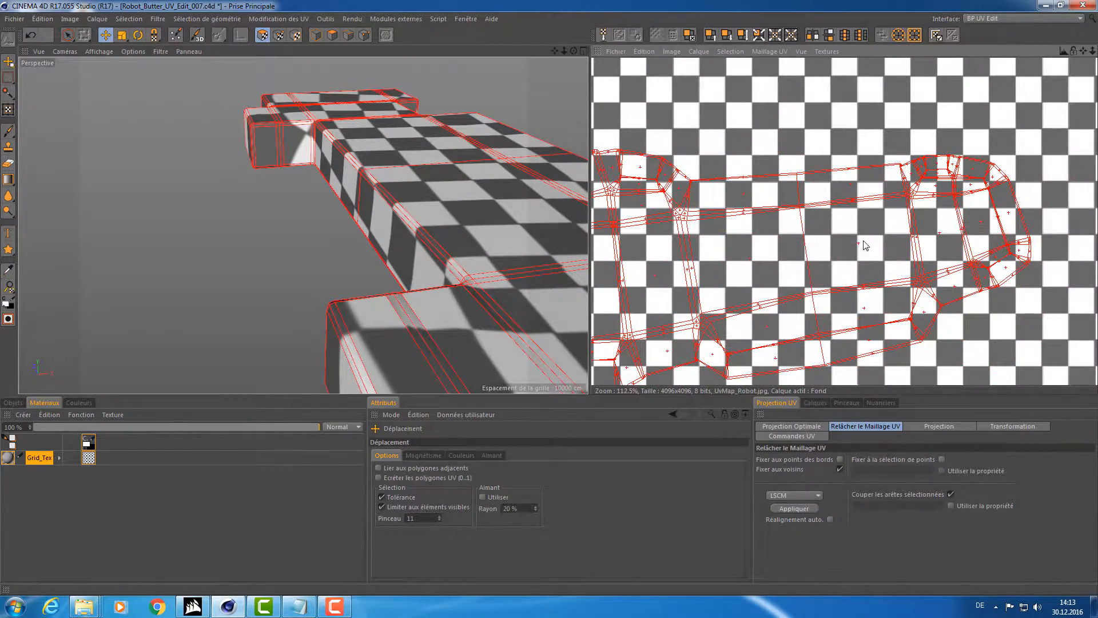
{"action": "right_click_drag", "start_coordinate": [925, 236], "coordinate": [747, 363], "text": "alt"}
{"action": "middle_click_drag", "start_coordinate": [747, 363], "coordinate": [875, 260], "text": "alt"}
{"action": "right_click_drag", "start_coordinate": [875, 260], "coordinate": [846, 283], "text": "alt"}
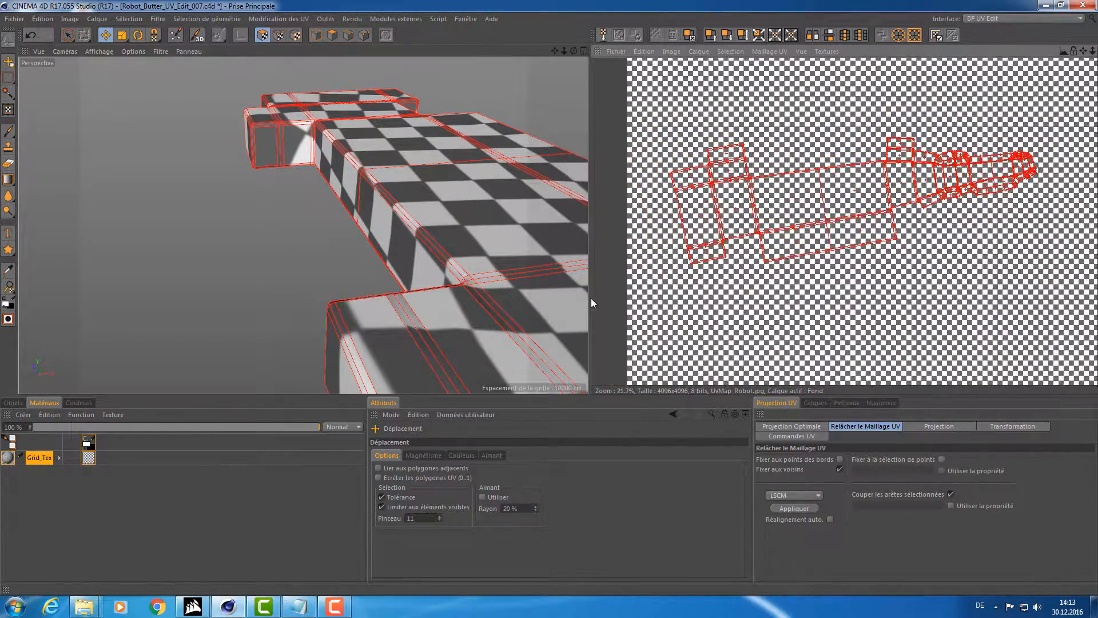
Relax the UV mesh with the ABF method, keeping the cut along the selected edges.
{"action": "middle_click_drag", "start_coordinate": [847, 283], "coordinate": [839, 297], "text": "alt"}
{"action": "left_click", "coordinate": [799, 495]}
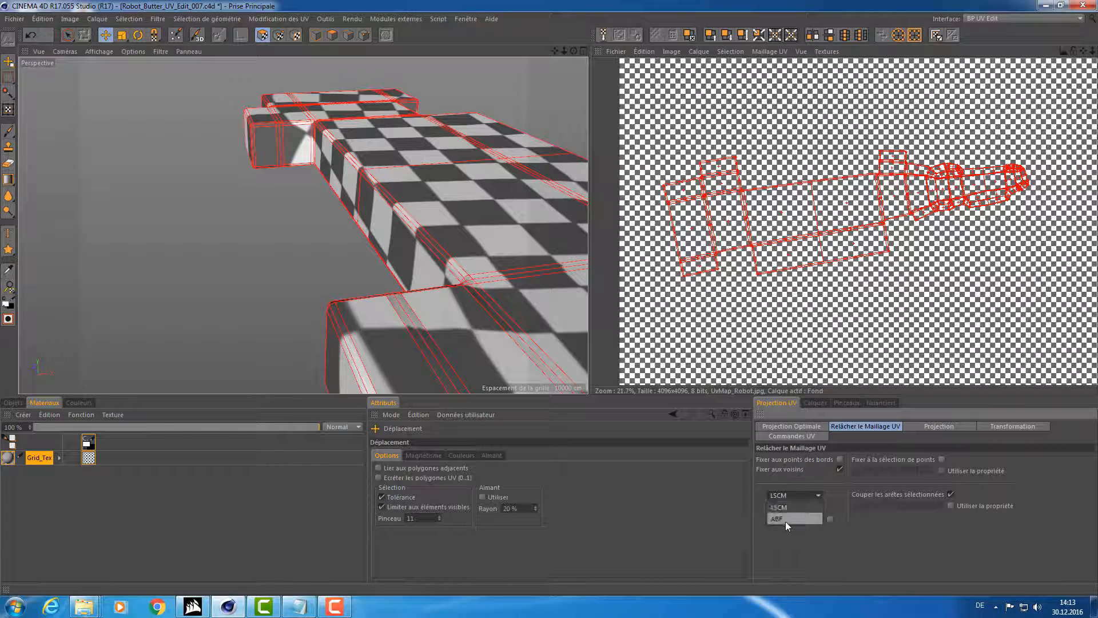
{"action": "left_click", "coordinate": [804, 511]}
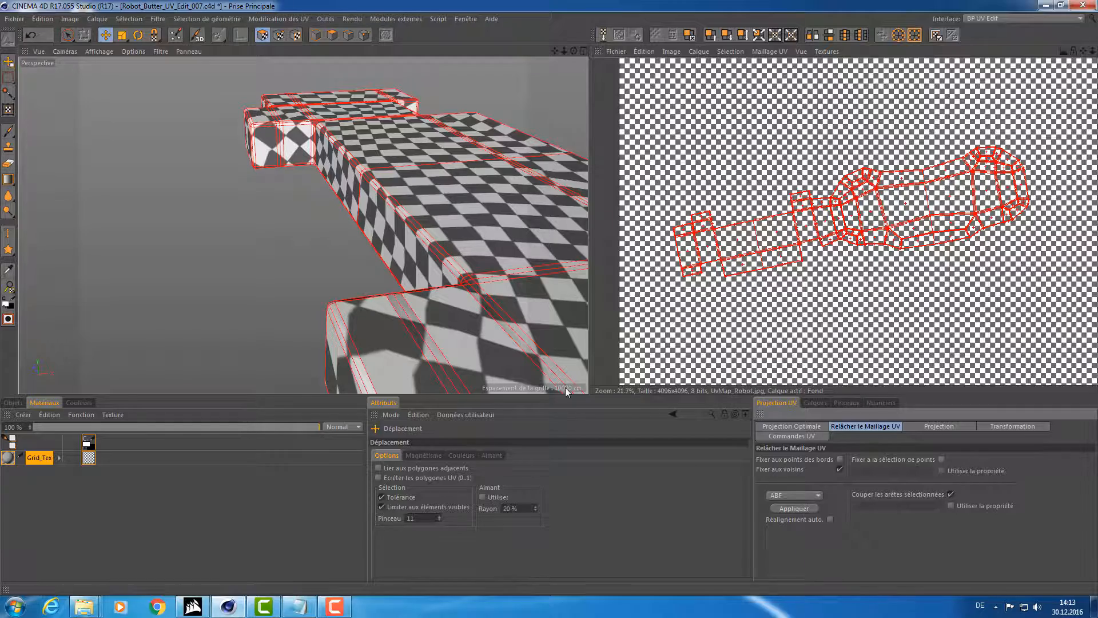
Examine the corner polygons of the relaxed UV layout and the checker texture distortion on the model.
{"action": "right_click_drag", "start_coordinate": [877, 194], "coordinate": [593, 303], "text": "alt"}
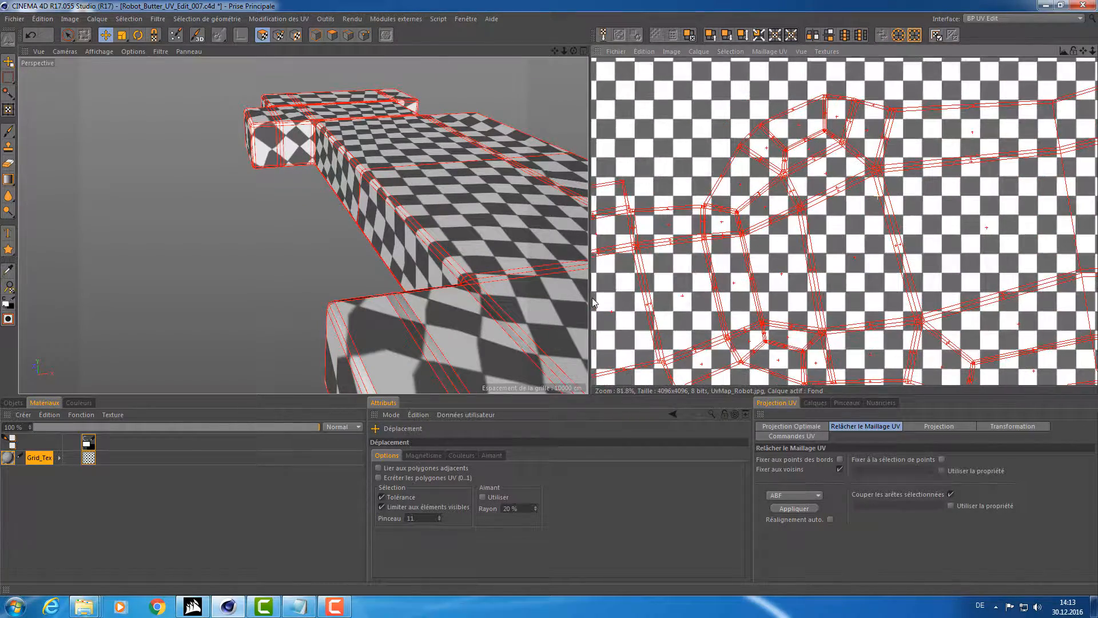
{"action": "middle_click_drag", "start_coordinate": [592, 303], "coordinate": [839, 237], "text": "alt"}
{"action": "middle_click_drag", "start_coordinate": [768, 256], "coordinate": [853, 395], "text": "alt"}
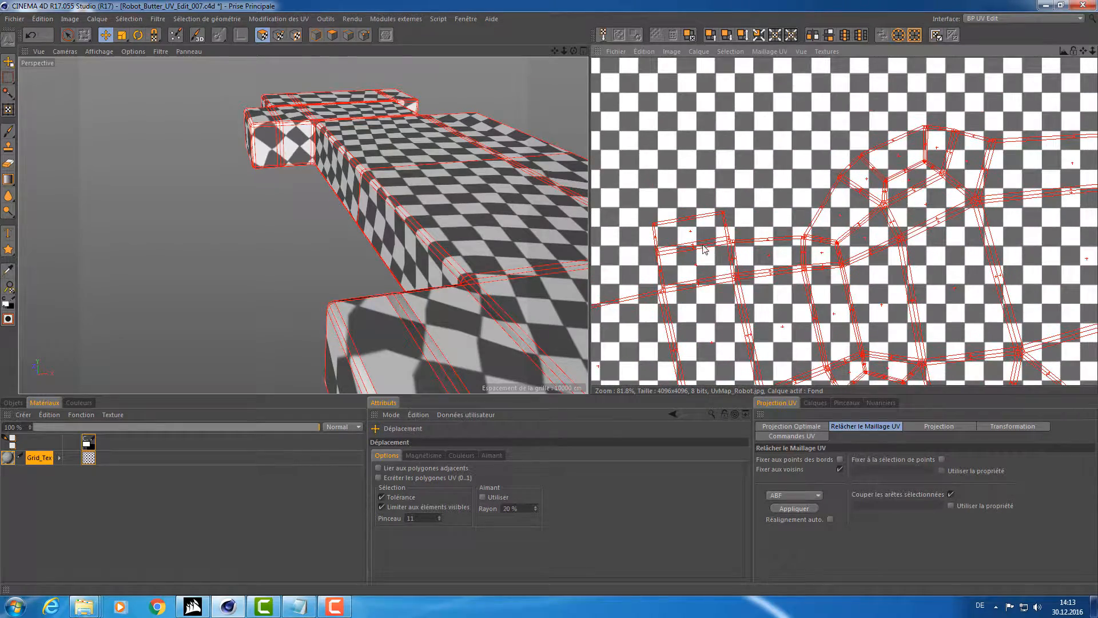
{"action": "right_click_drag", "start_coordinate": [839, 220], "coordinate": [909, 220], "text": "alt"}
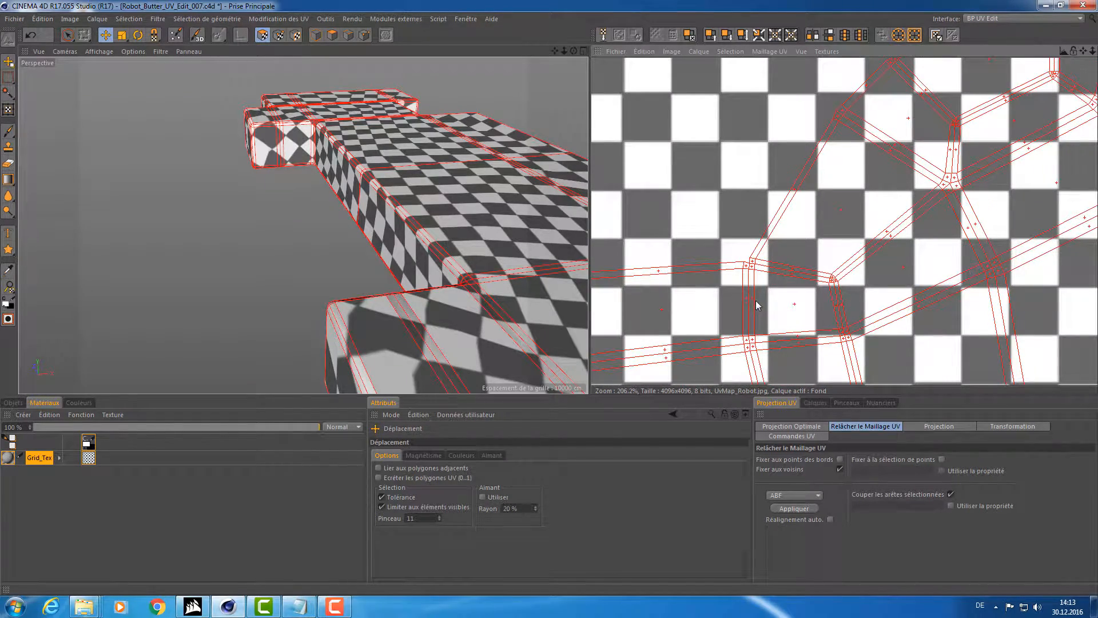
{"action": "middle_click_drag", "start_coordinate": [757, 300], "coordinate": [717, 268], "text": "alt"}
{"action": "right_click_drag", "start_coordinate": [771, 292], "coordinate": [763, 269], "text": "alt"}
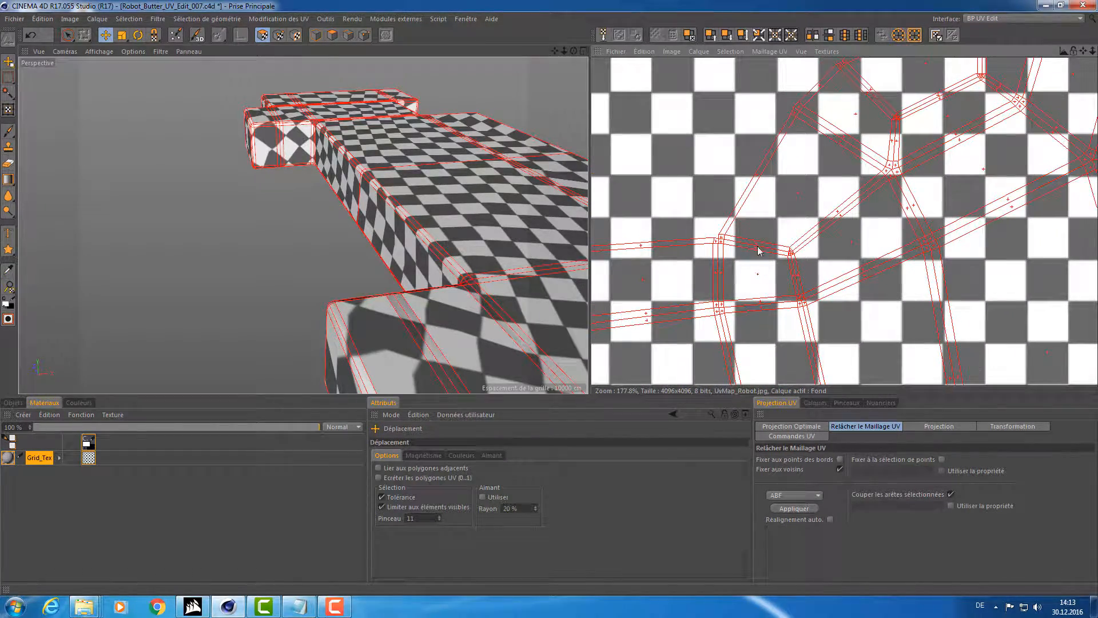
{"action": "middle_click_drag", "start_coordinate": [780, 247], "coordinate": [792, 238], "text": "alt"}
{"action": "right_click_drag", "start_coordinate": [794, 238], "coordinate": [868, 188], "text": "alt"}
{"action": "middle_click_drag", "start_coordinate": [976, 157], "coordinate": [856, 125], "text": "alt"}
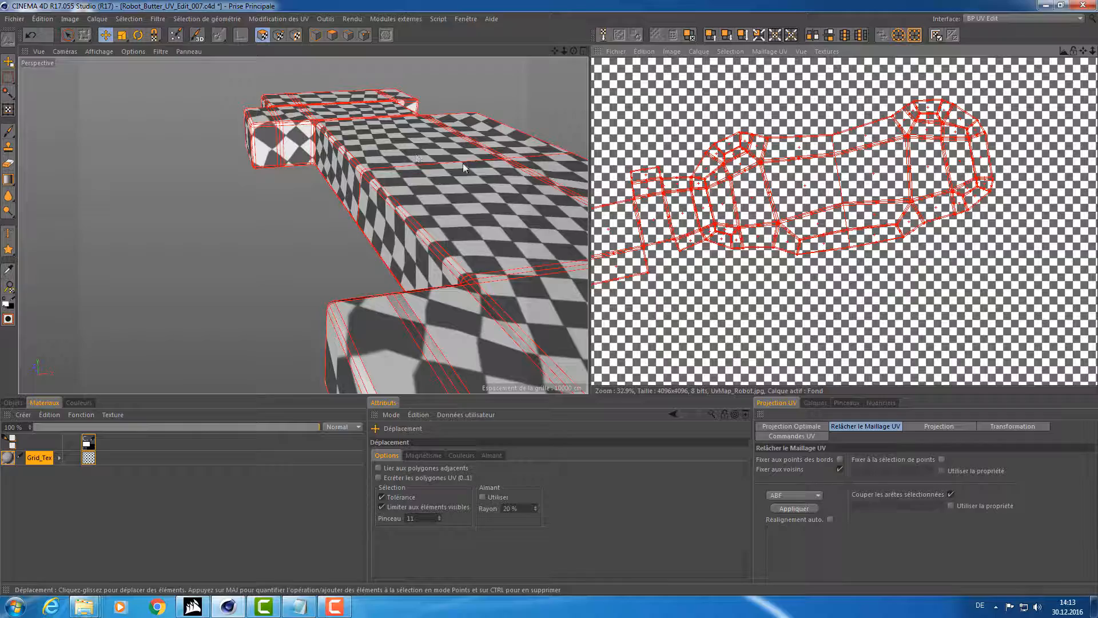
{"action": "left_click_drag", "start_coordinate": [463, 163], "coordinate": [380, 127], "text": "alt"}
{"action": "right_click_drag", "start_coordinate": [380, 126], "coordinate": [347, 185], "text": "alt"}
{"action": "left_click_drag", "start_coordinate": [346, 184], "coordinate": [396, 205], "text": "alt"}
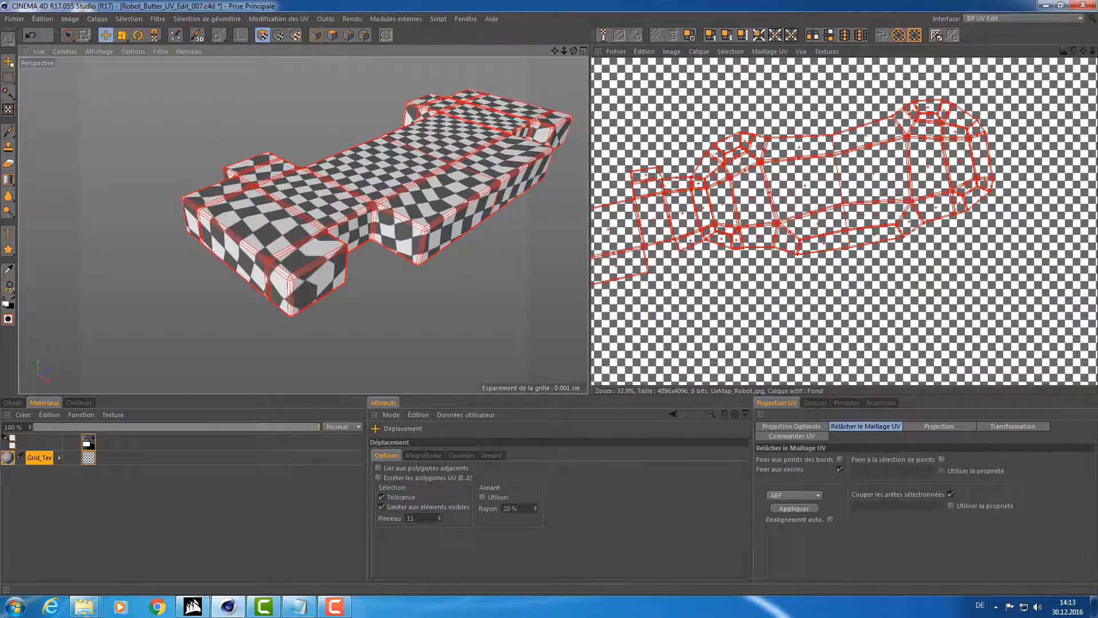
Select the narrow bevel polygon at the distorted corner of the UV layout and locate it on the model.
{"action": "right_click_drag", "start_coordinate": [658, 173], "coordinate": [720, 166], "text": "alt"}
{"action": "middle_click_drag", "start_coordinate": [720, 166], "coordinate": [592, 297], "text": "alt"}
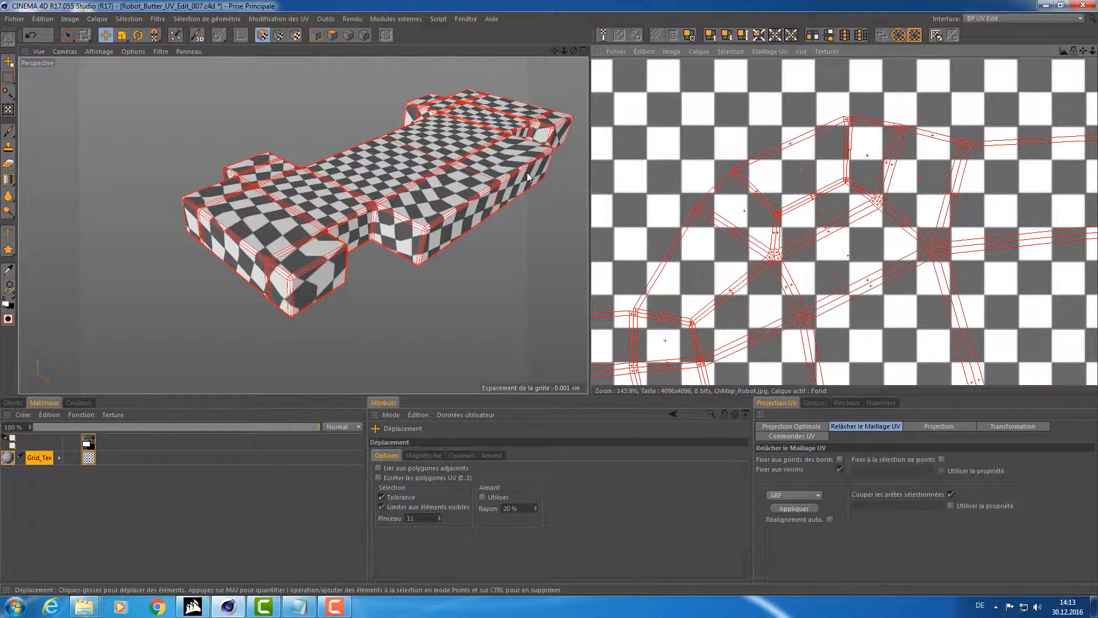
{"action": "left_click", "coordinate": [849, 148]}
{"action": "left_click_drag", "start_coordinate": [409, 165], "coordinate": [348, 237], "text": "alt"}
{"action": "right_click_drag", "start_coordinate": [348, 237], "coordinate": [380, 258], "text": "alt"}
{"action": "left_click_drag", "start_coordinate": [380, 257], "coordinate": [299, 196], "text": "alt"}
{"action": "right_click_drag", "start_coordinate": [299, 196], "coordinate": [336, 188], "text": "alt"}
{"action": "mouse_move", "coordinate": [335, 186]}
{"action": "left_mouse_down", "text": "alt"}
{"action": "mouse_move", "coordinate": [324, 218]}
{"action": "mouse_move", "coordinate": [334, 208]}
{"action": "mouse_move", "coordinate": [316, 194]}
{"action": "left_mouse_up", "text": "alt"}
In edge editing, add the central vertical bevel edge of that protruding block's corner to the seam selection.
{"action": "left_click", "coordinate": [348, 35]}
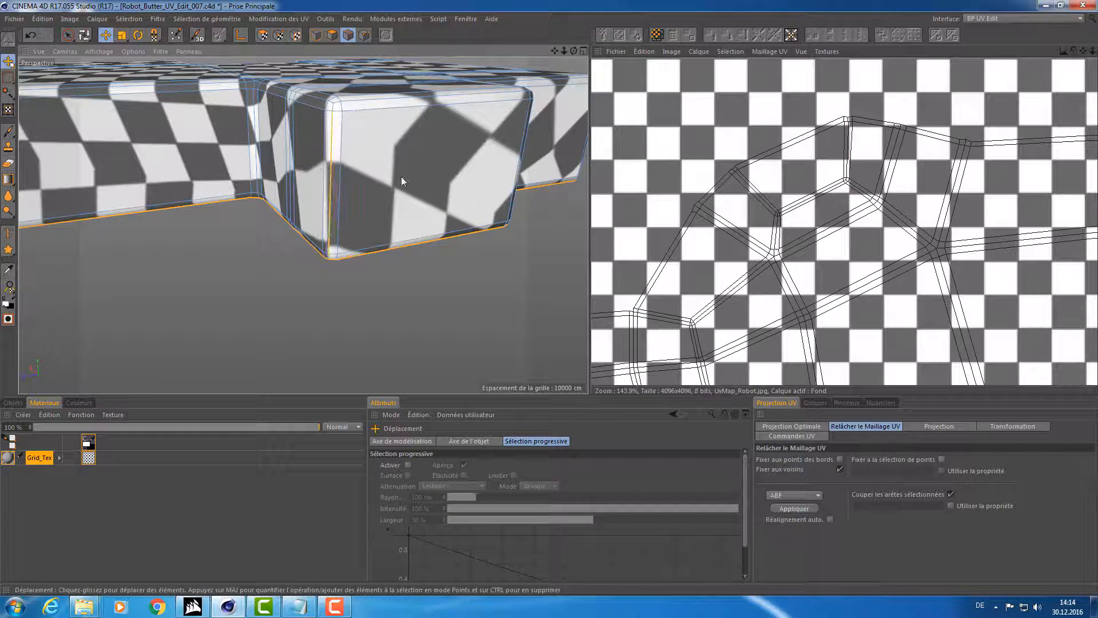
{"action": "left_click_drag", "start_coordinate": [325, 245], "coordinate": [326, 232], "text": "alt"}
{"action": "right_click_drag", "start_coordinate": [326, 232], "coordinate": [342, 228], "text": "alt"}
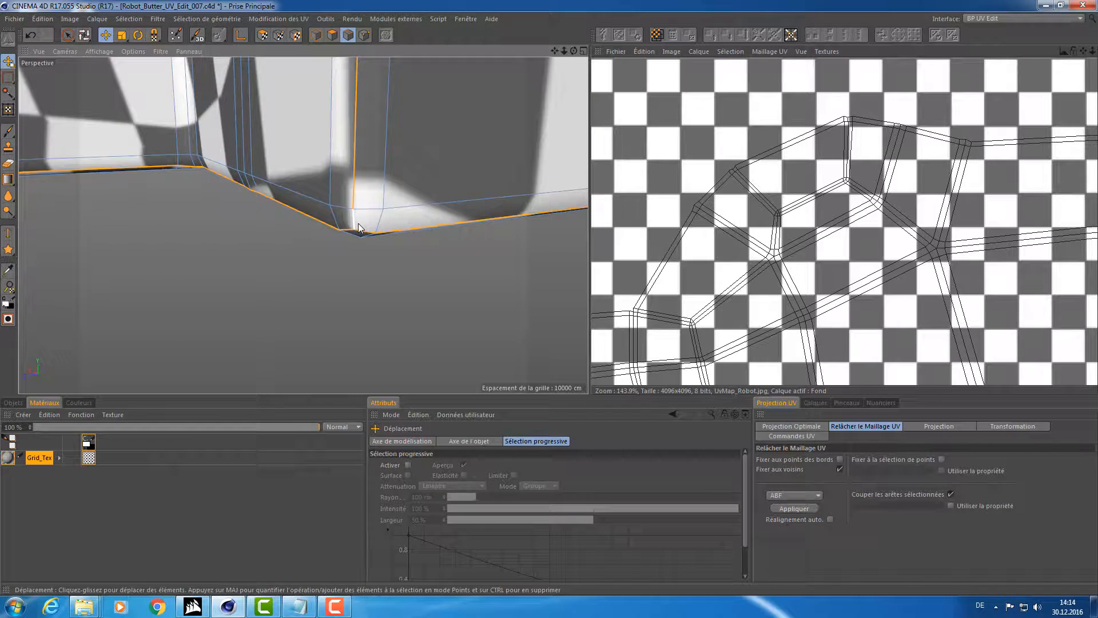
{"action": "middle_click_drag", "start_coordinate": [397, 114], "coordinate": [368, 216], "text": "alt"}
{"action": "middle_click_drag", "start_coordinate": [398, 86], "coordinate": [392, 240], "text": "alt"}
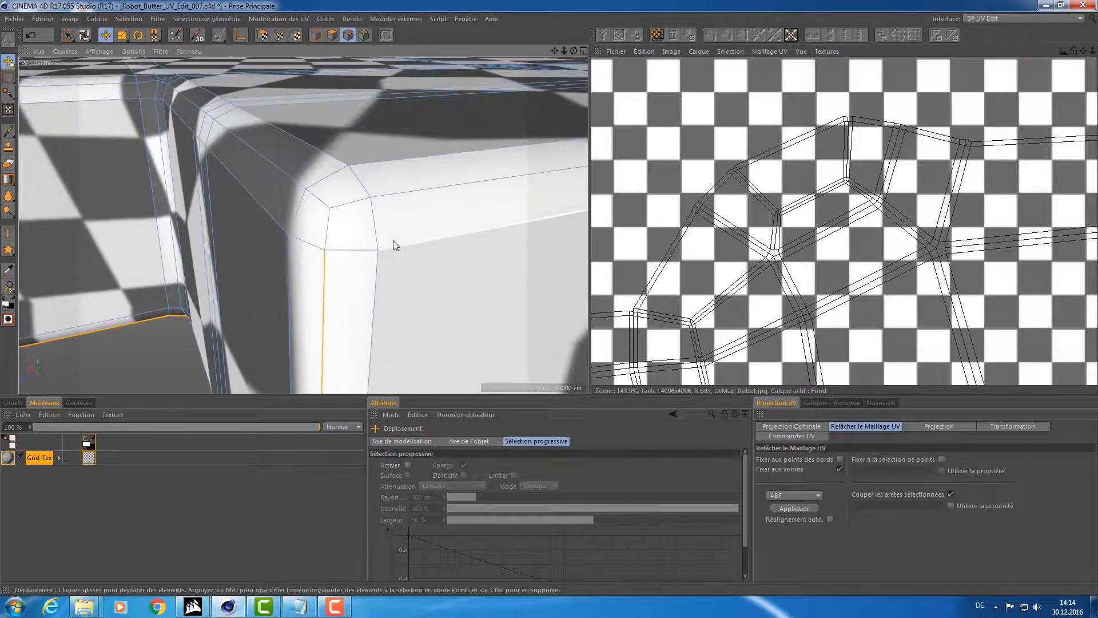
{"action": "right_click_drag", "start_coordinate": [386, 235], "coordinate": [410, 242], "text": "alt"}
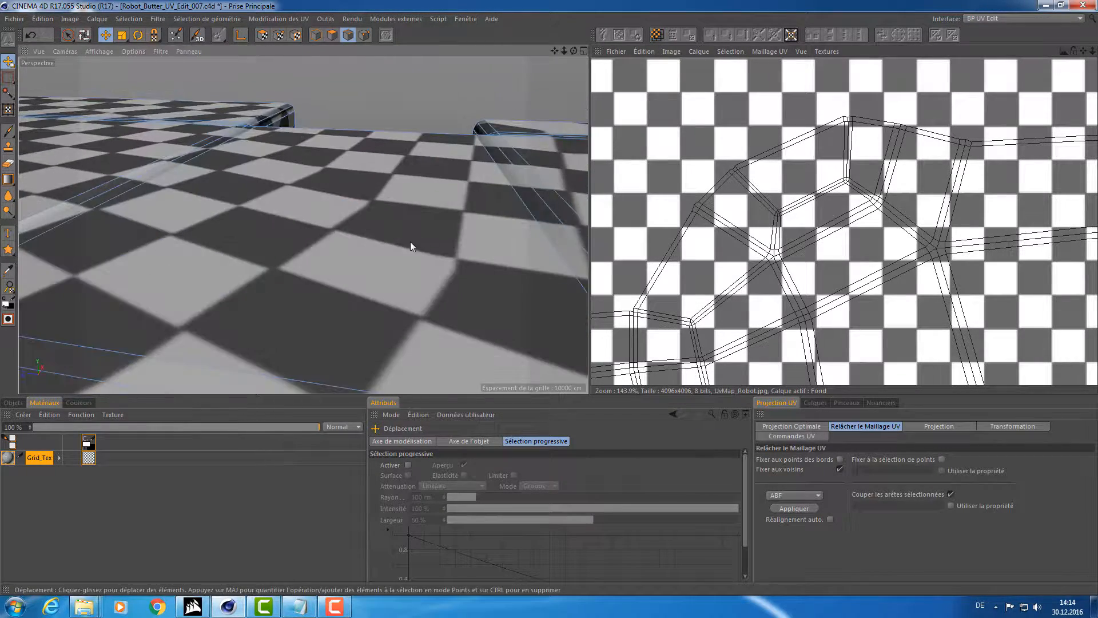
{"action": "middle_click_drag", "start_coordinate": [410, 242], "coordinate": [351, 103], "text": "alt"}
{"action": "right_click_drag", "start_coordinate": [351, 103], "coordinate": [326, 137], "text": "alt"}
{"action": "left_click_drag", "start_coordinate": [326, 137], "coordinate": [404, 146], "text": "alt"}
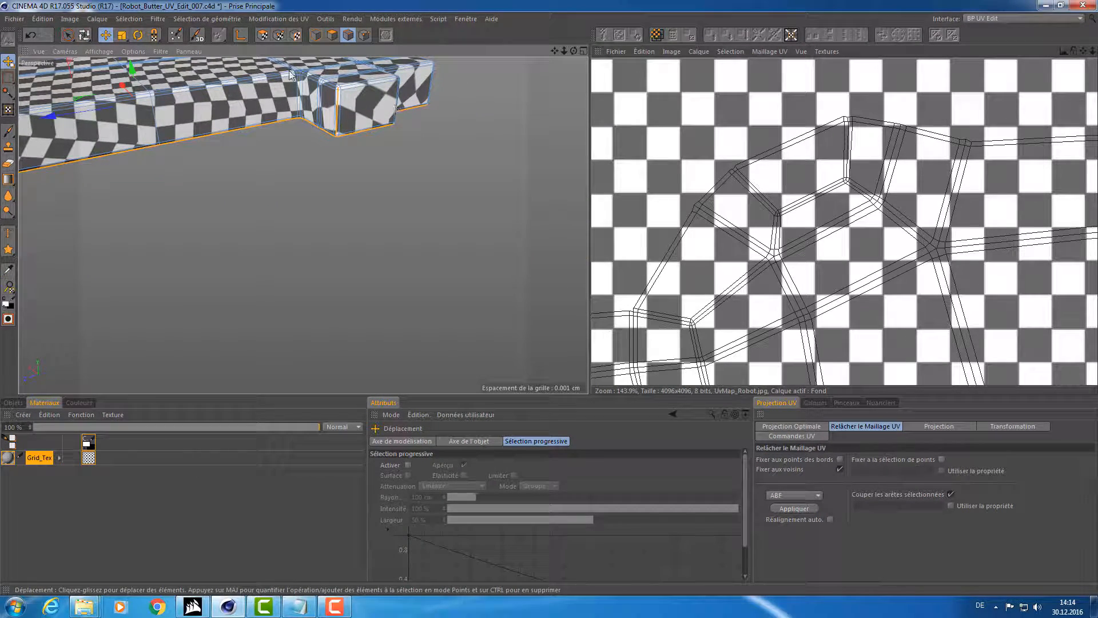
Return to UV polygon editing, select all polygons and relax the UV mesh again with ABF.
{"action": "left_click", "coordinate": [262, 36]}
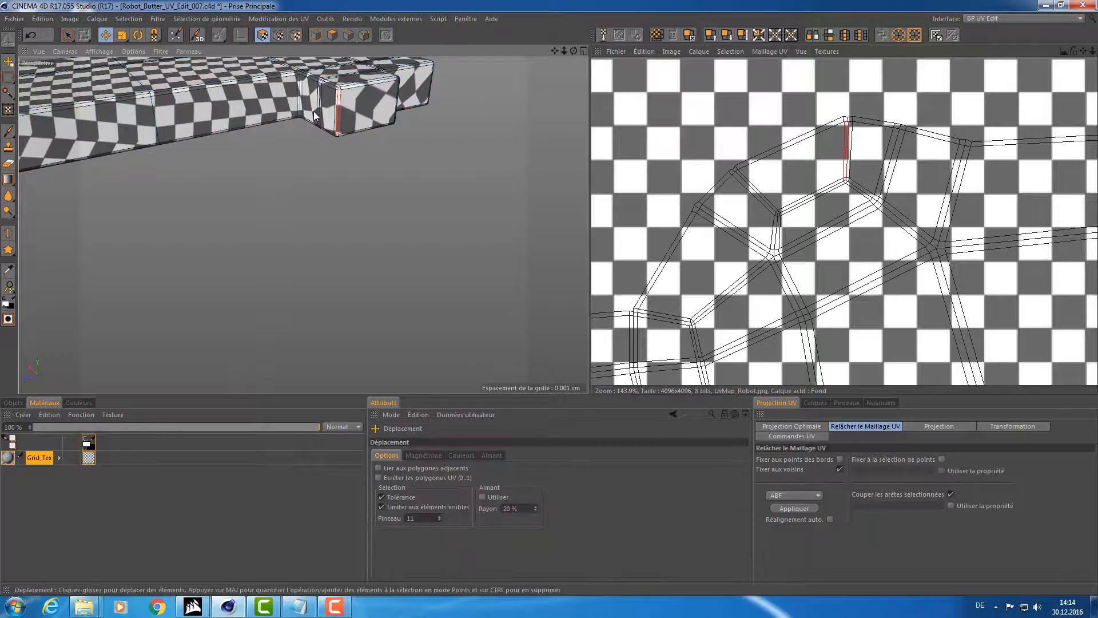
{"action": "key", "text": "ctrl+a"}
{"action": "key", "text": "h"}
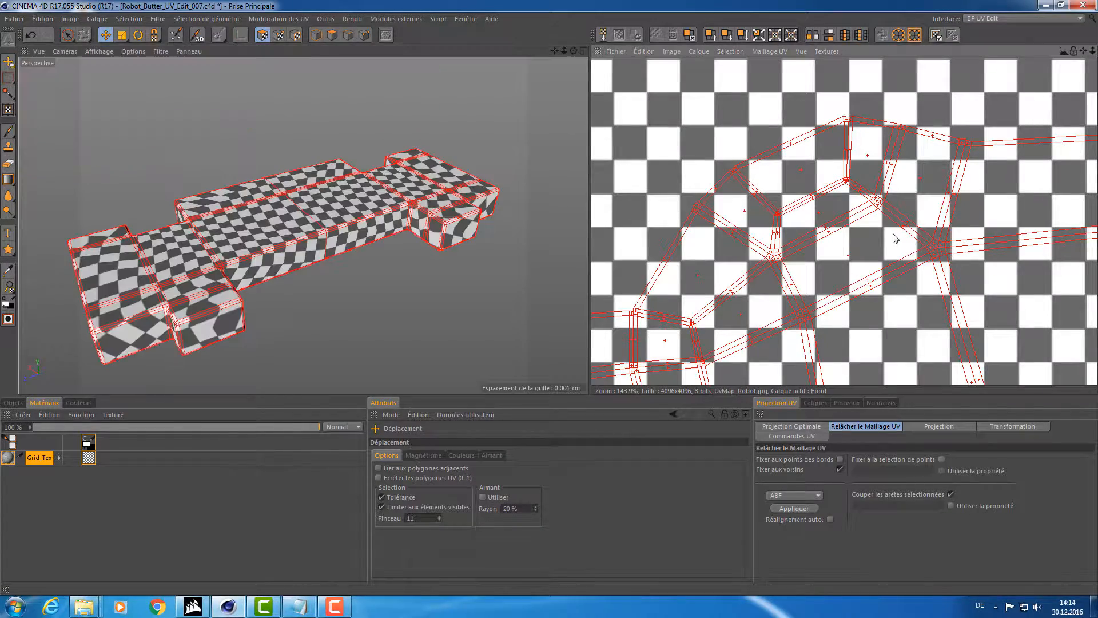
{"action": "right_click_drag", "start_coordinate": [868, 231], "coordinate": [592, 303], "text": "alt"}
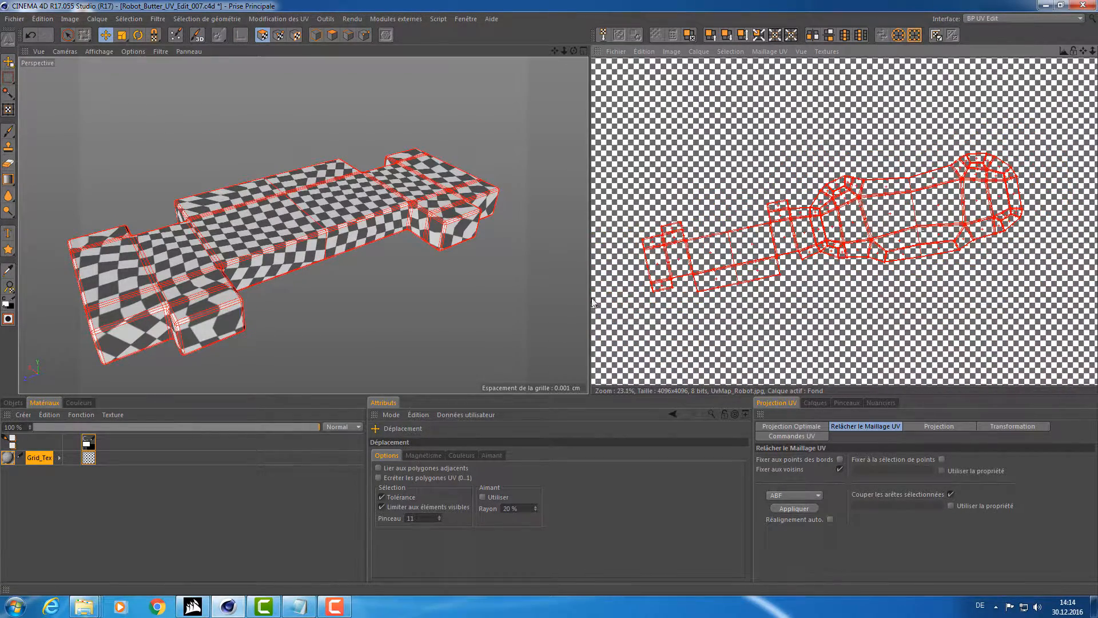
{"action": "left_click", "coordinate": [794, 508]}
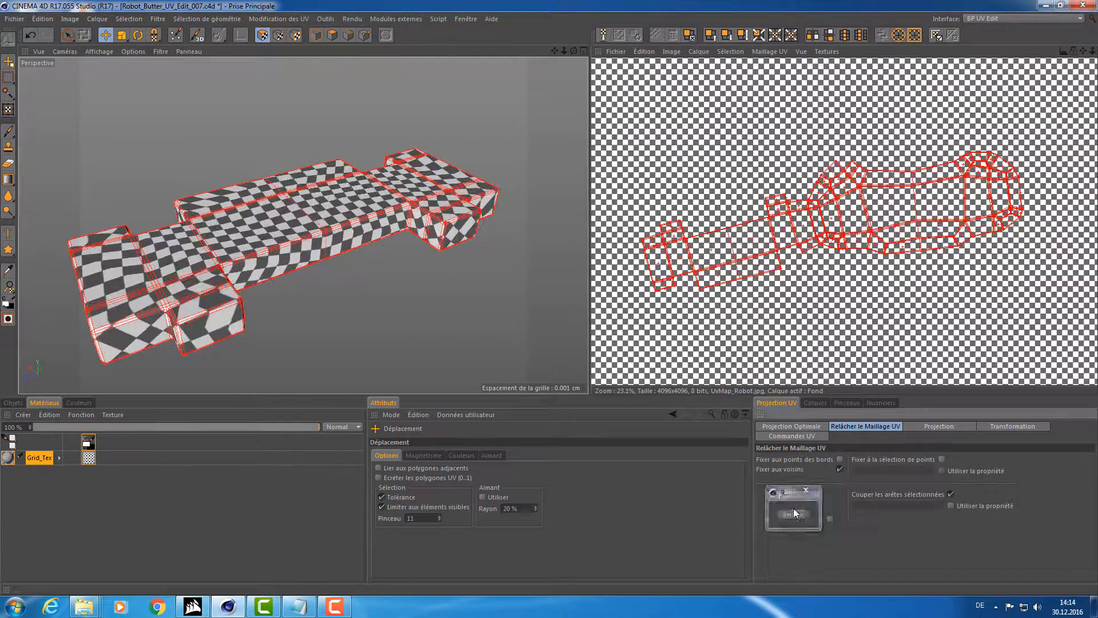
Examine the newly cut corner in the UV layout and the checker texture on the model's end blocks.
{"action": "scroll", "coordinate": [593, 302], "scroll_direction": "up", "scroll_amount": 5}
{"action": "middle_click_drag", "start_coordinate": [793, 229], "coordinate": [793, 182], "text": "alt"}
{"action": "right_click_drag", "start_coordinate": [793, 181], "coordinate": [843, 183], "text": "alt"}
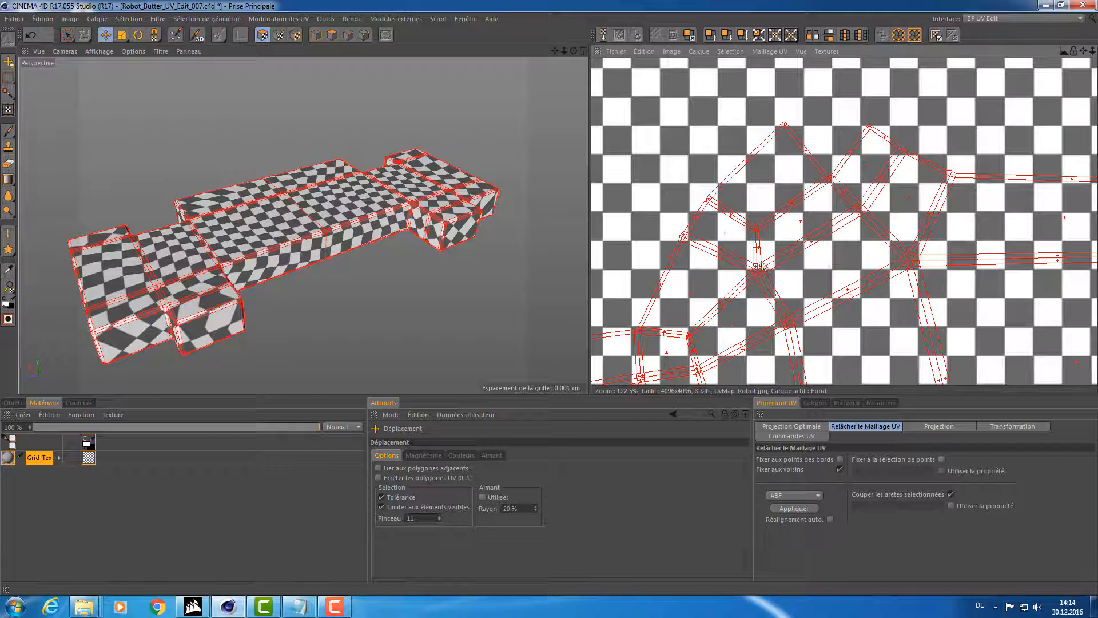
{"action": "right_click_drag", "start_coordinate": [742, 292], "coordinate": [593, 302], "text": "alt"}
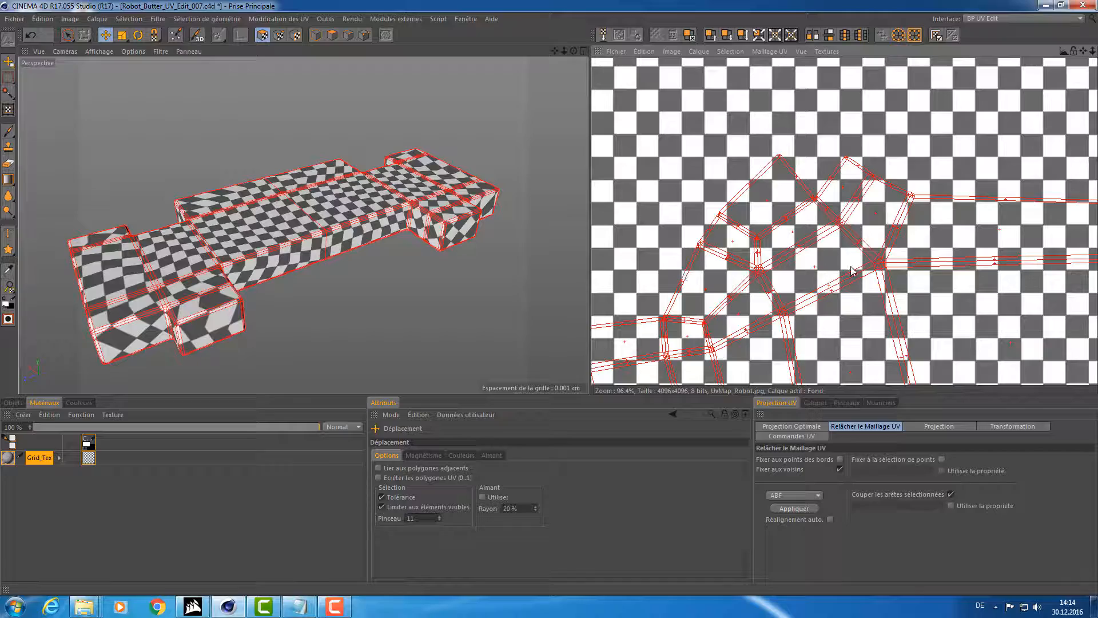
{"action": "right_click_drag", "start_coordinate": [850, 270], "coordinate": [594, 302], "text": "alt"}
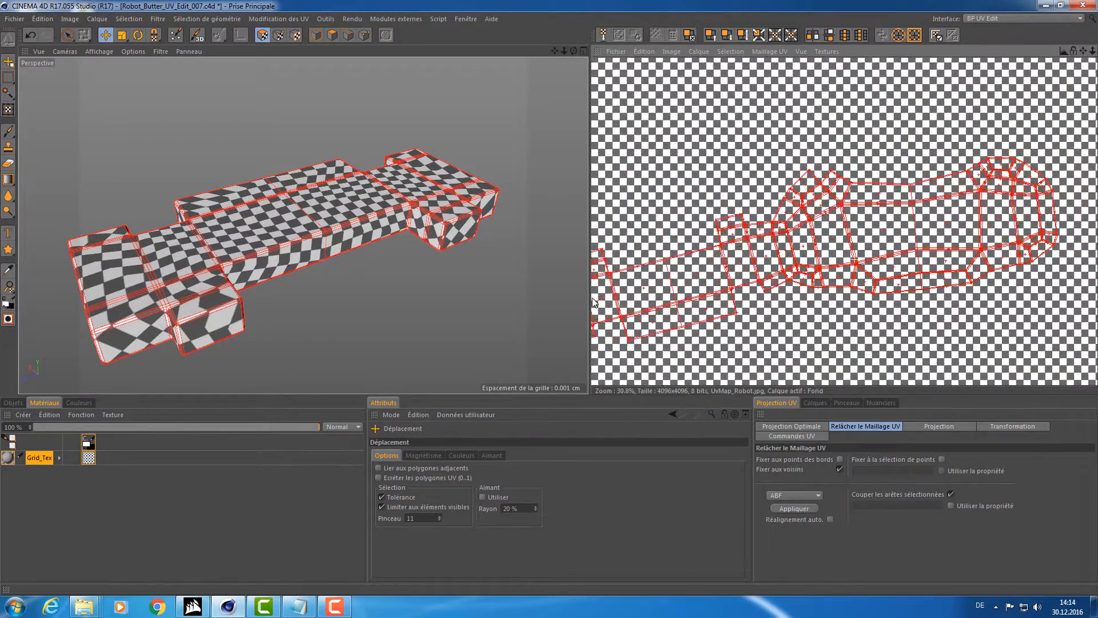
{"action": "left_click_drag", "start_coordinate": [405, 256], "coordinate": [377, 224], "text": "alt"}
{"action": "middle_click", "coordinate": [376, 225]}
{"action": "middle_click", "coordinate": [272, 178]}
{"action": "left_click_drag", "start_coordinate": [272, 178], "coordinate": [373, 189], "text": "alt"}
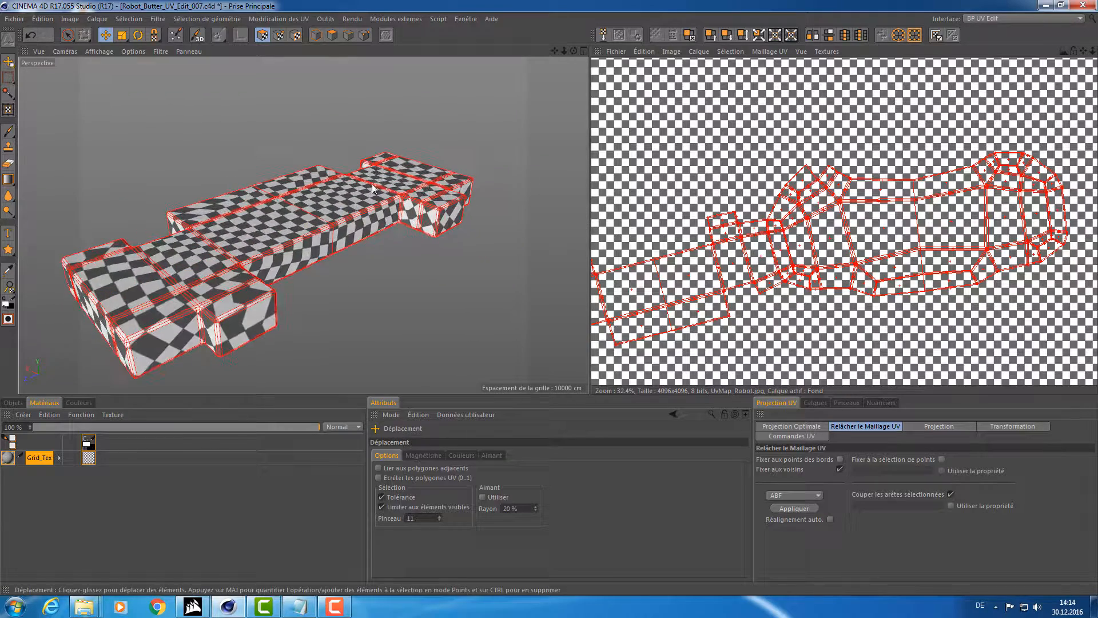
Switch to edge editing and add the vertical corner edge of another protruding block beside a notch to the seam selection.
{"action": "left_click", "coordinate": [348, 35]}
{"action": "left_click_drag", "start_coordinate": [403, 226], "coordinate": [308, 196], "text": "alt"}
{"action": "right_click_drag", "start_coordinate": [162, 267], "coordinate": [225, 250], "text": "alt"}
{"action": "middle_click_drag", "start_coordinate": [225, 249], "coordinate": [338, 275], "text": "alt"}
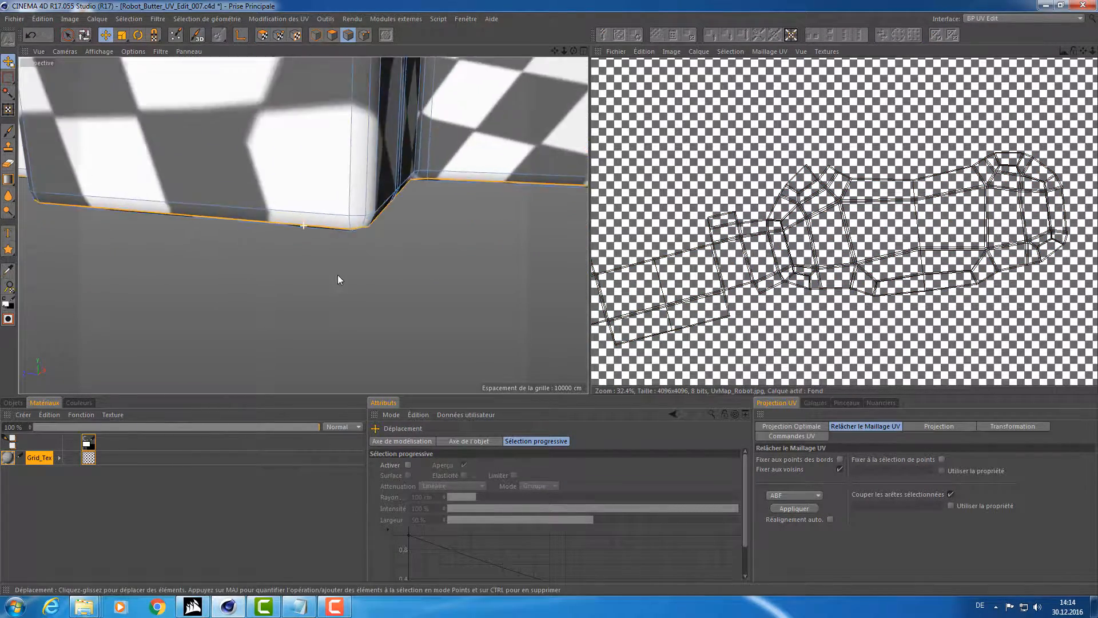
{"action": "right_click_drag", "start_coordinate": [337, 279], "coordinate": [282, 259], "text": "alt"}
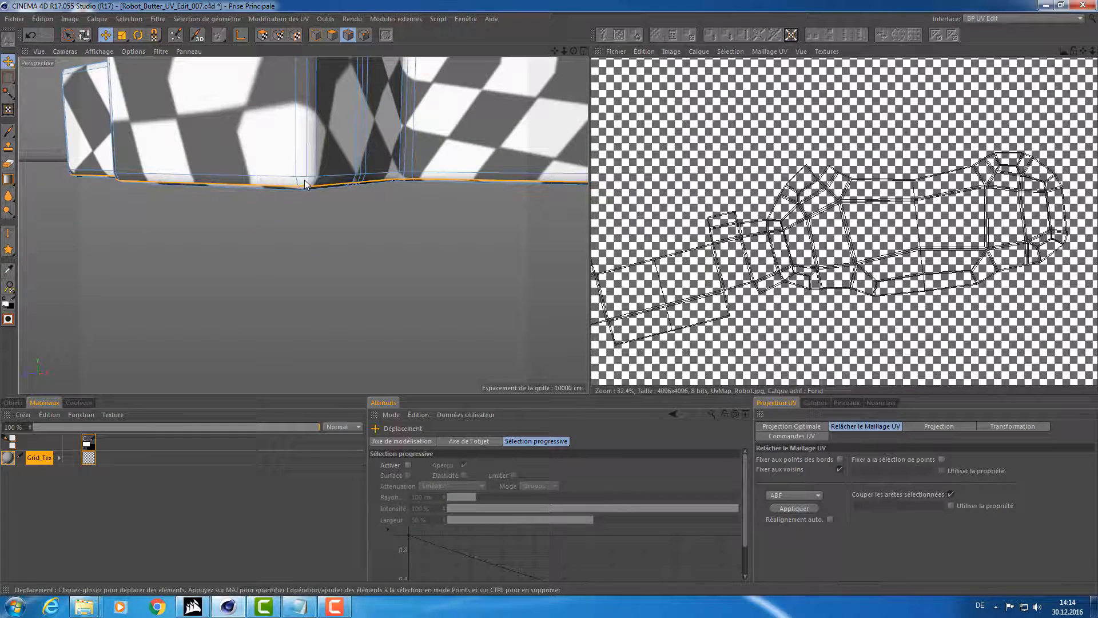
{"action": "left_click_drag", "start_coordinate": [355, 145], "coordinate": [351, 221], "text": "alt"}
{"action": "left_click", "coordinate": [306, 85], "text": "shift"}
{"action": "right_click_drag", "start_coordinate": [306, 85], "coordinate": [269, 97], "text": "alt"}
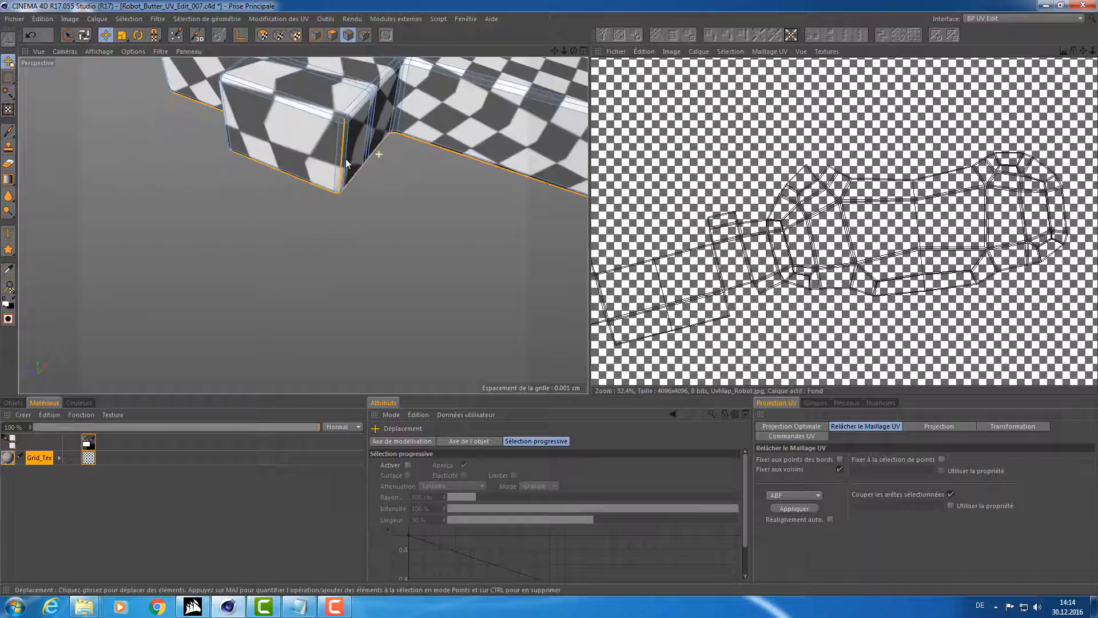
Add the vertical bevel edge at the corner of the wide middle slab to the seam selection.
{"action": "left_click_drag", "start_coordinate": [269, 98], "coordinate": [529, 171], "text": "alt"}
{"action": "middle_click_drag", "start_coordinate": [529, 171], "coordinate": [211, 186], "text": "alt"}
{"action": "left_click_drag", "start_coordinate": [223, 210], "coordinate": [286, 243], "text": "alt"}
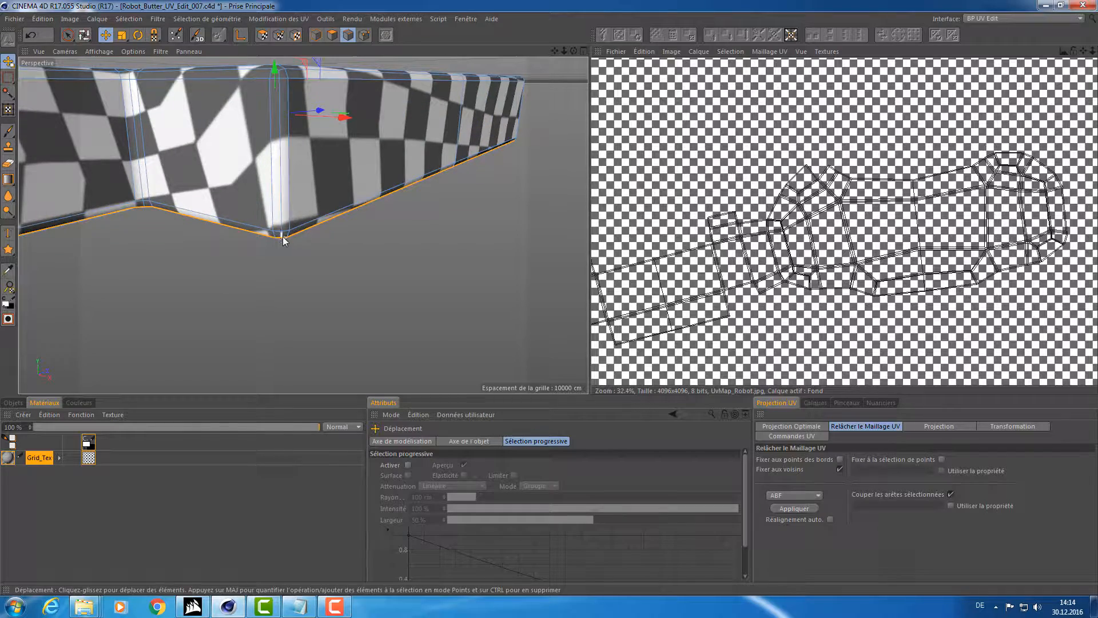
{"action": "left_click_drag", "start_coordinate": [283, 194], "coordinate": [242, 267], "text": "alt"}
{"action": "right_click_drag", "start_coordinate": [242, 267], "coordinate": [300, 267], "text": "alt"}
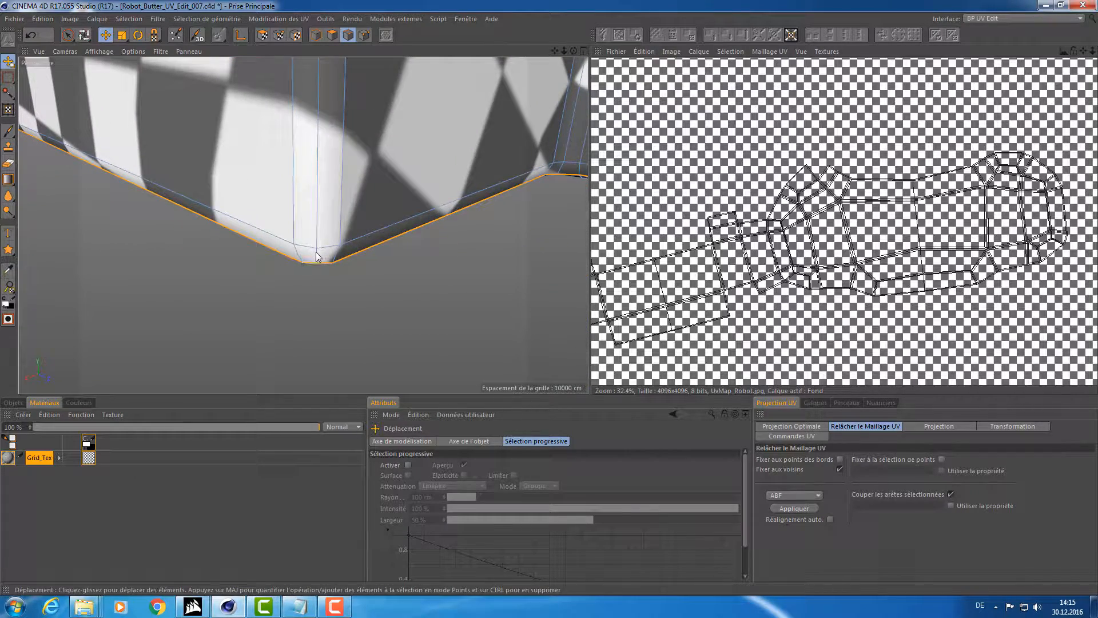
{"action": "left_click_drag", "start_coordinate": [318, 221], "coordinate": [356, 252], "text": "alt"}
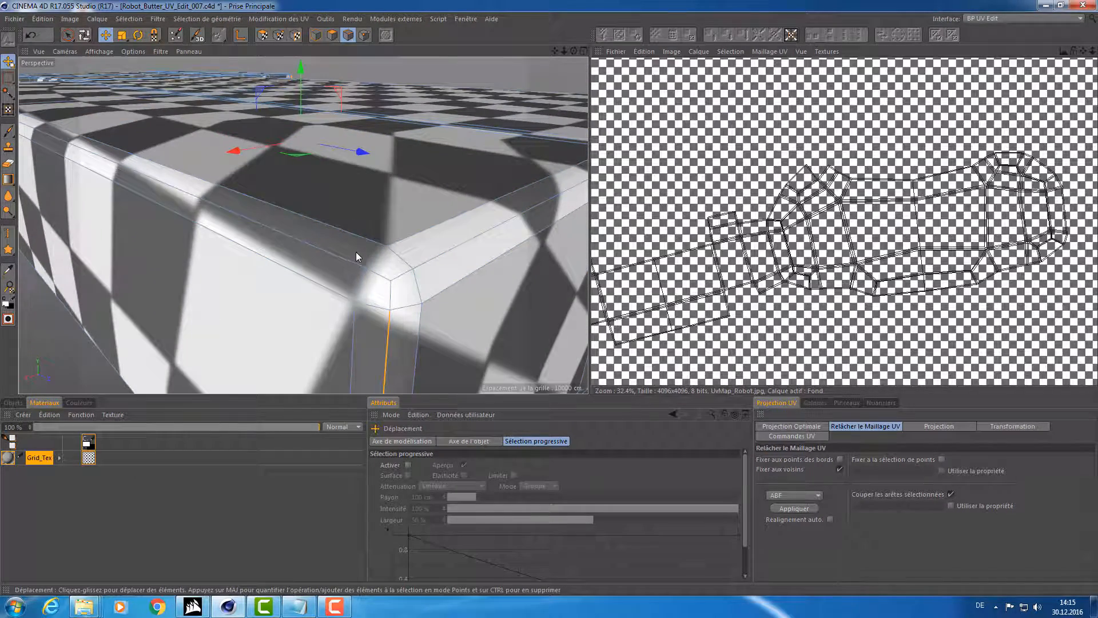
{"action": "left_click_drag", "start_coordinate": [393, 294], "coordinate": [410, 270], "text": "alt"}
Add the central vertical bevel edge at the outer corner of the near end block to the seam selection.
{"action": "left_click_drag", "start_coordinate": [361, 288], "coordinate": [72, 259], "text": "alt"}
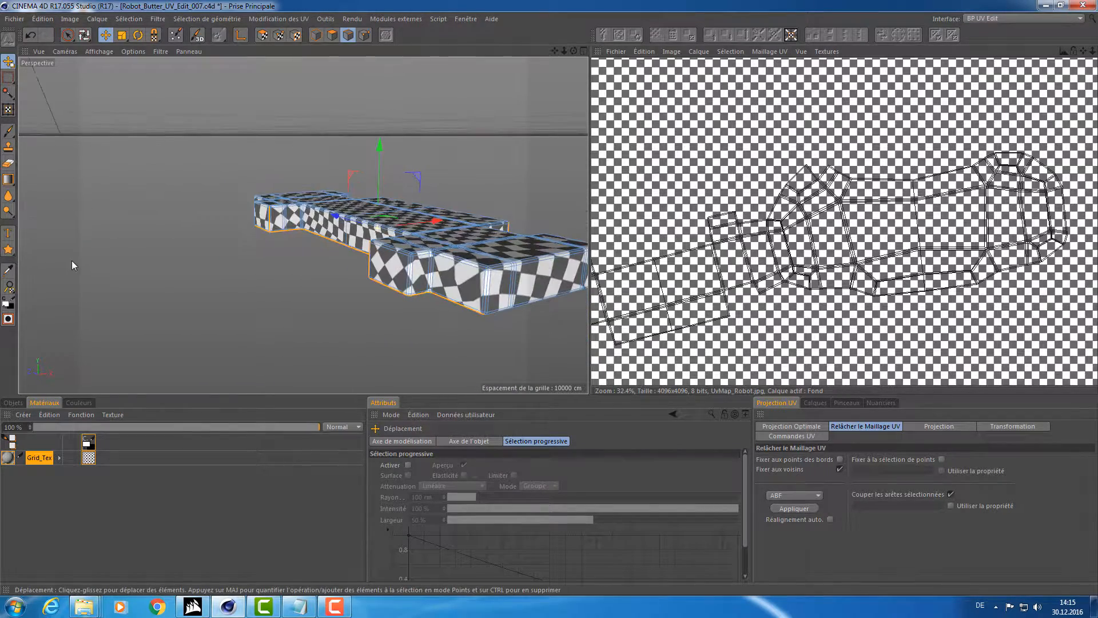
{"action": "middle_click_drag", "start_coordinate": [473, 320], "coordinate": [413, 325], "text": "alt"}
{"action": "left_click_drag", "start_coordinate": [413, 325], "coordinate": [417, 322], "text": "alt"}
{"action": "right_click_drag", "start_coordinate": [417, 322], "coordinate": [384, 338], "text": "alt"}
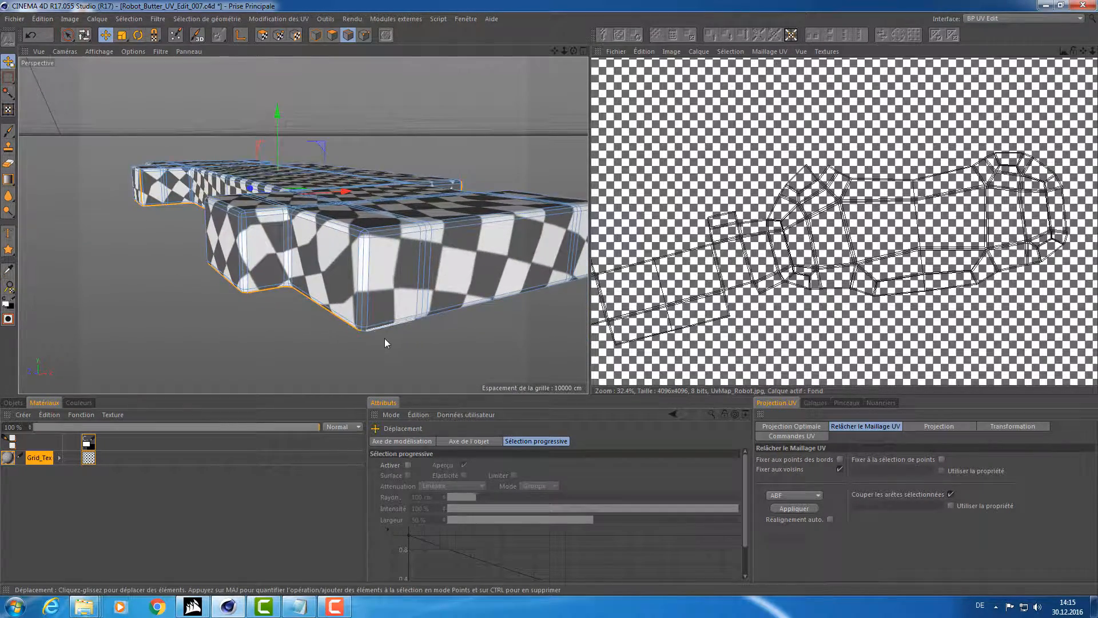
{"action": "mouse_move", "coordinate": [384, 338]}
{"action": "left_mouse_down", "text": "alt"}
{"action": "mouse_move", "coordinate": [403, 303]}
{"action": "mouse_move", "coordinate": [564, 301]}
{"action": "mouse_move", "coordinate": [369, 341]}
{"action": "left_mouse_up", "text": "alt"}
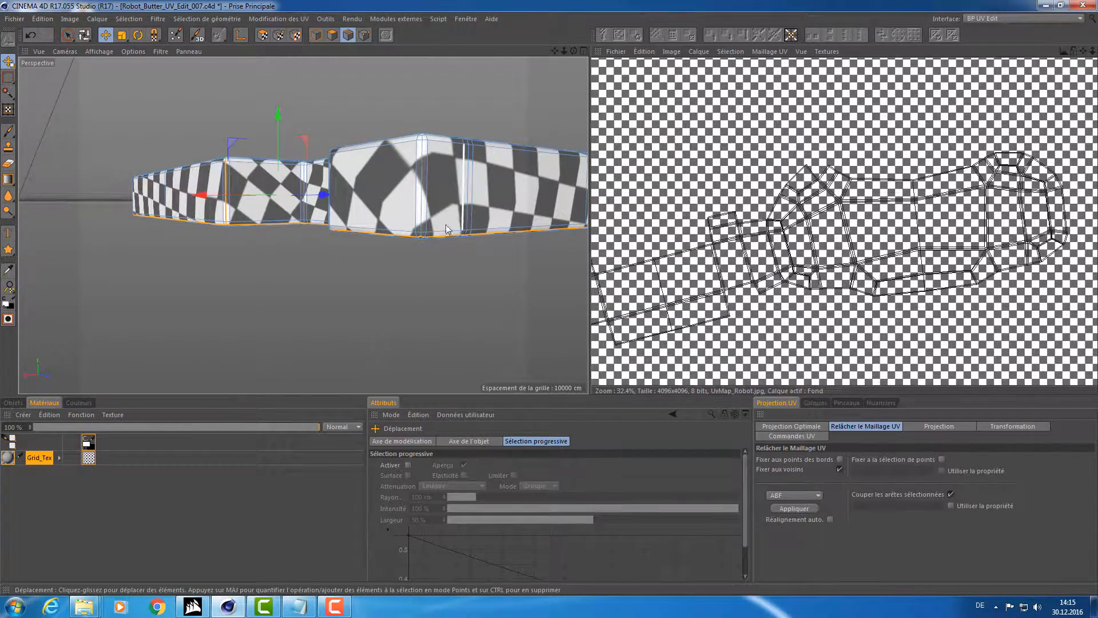
{"action": "right_click_drag", "start_coordinate": [429, 222], "coordinate": [429, 237], "text": "alt"}
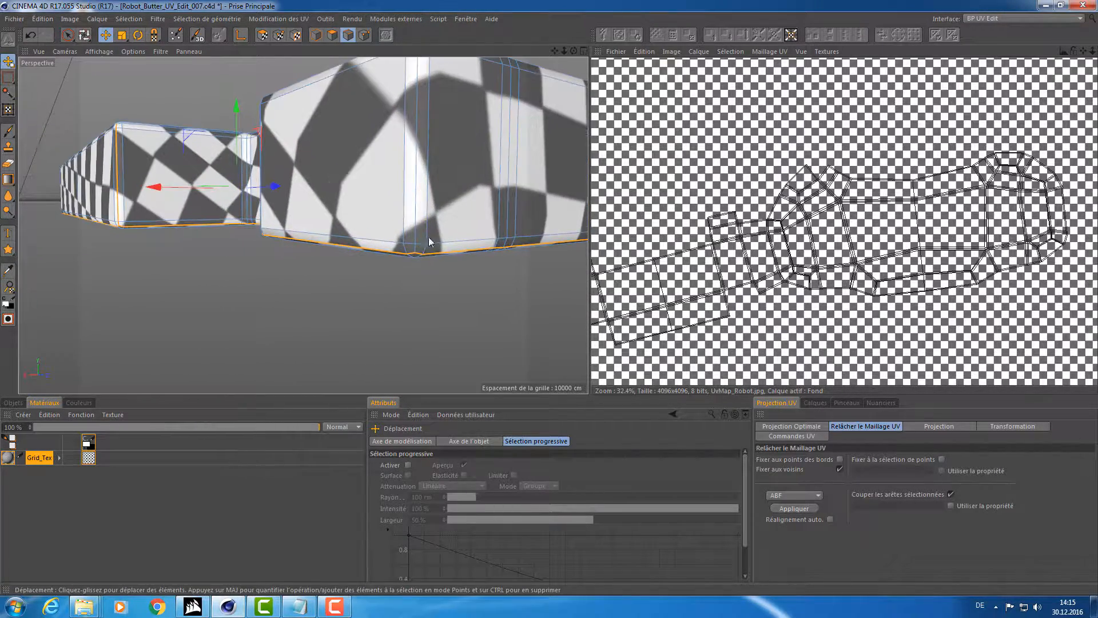
{"action": "left_click", "coordinate": [416, 181], "text": "shift"}
{"action": "left_click_drag", "start_coordinate": [431, 157], "coordinate": [431, 157], "text": "alt"}
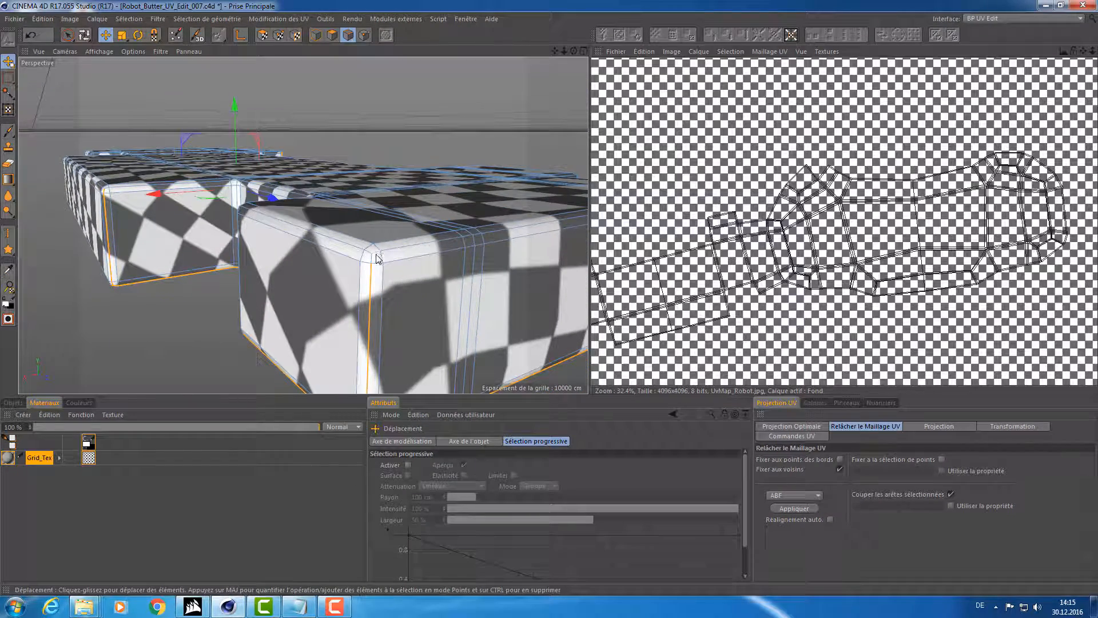
Add the vertical bevel edge at the opposite outer corner of the same end block to the seam selection.
{"action": "left_click_drag", "start_coordinate": [434, 255], "coordinate": [248, 232], "text": "alt"}
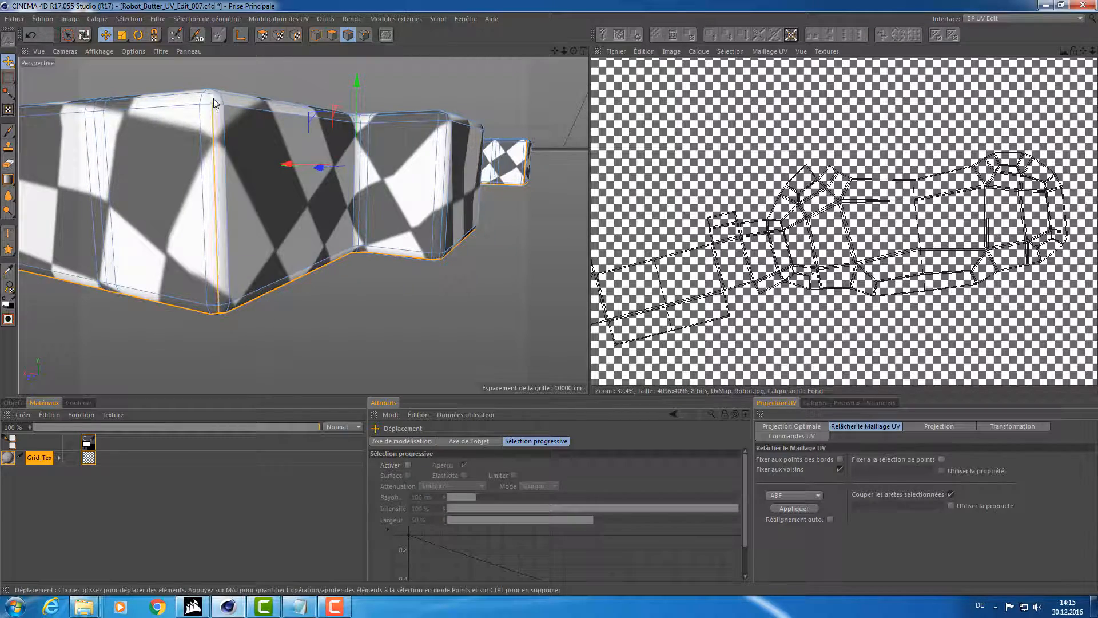
{"action": "left_click_drag", "start_coordinate": [235, 181], "coordinate": [420, 216], "text": "alt"}
{"action": "right_click_drag", "start_coordinate": [421, 216], "coordinate": [314, 206], "text": "alt"}
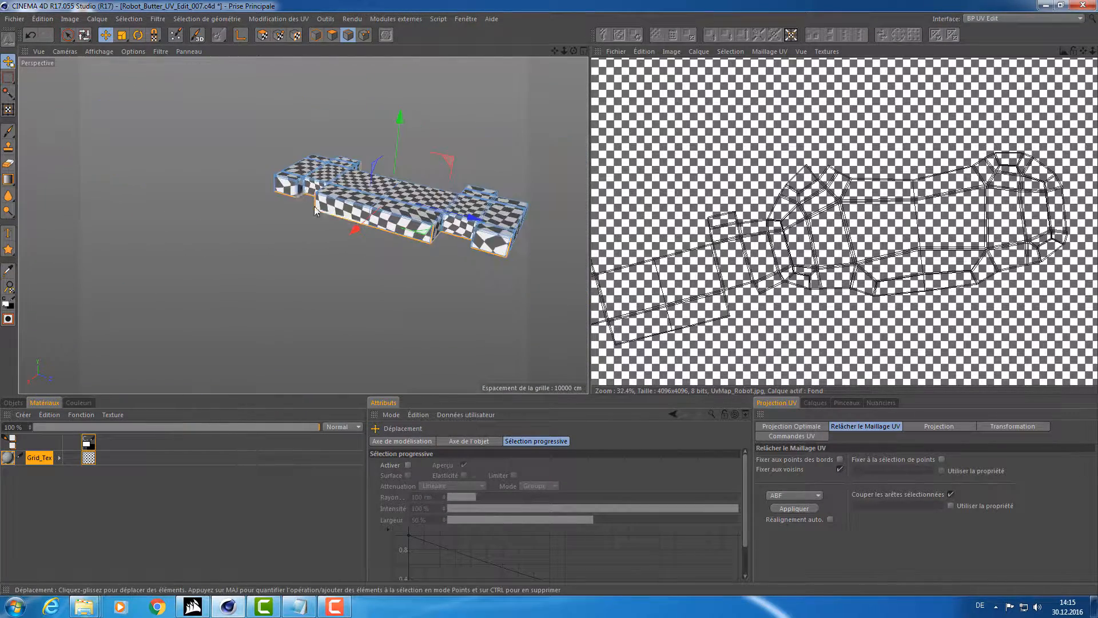
Show the model in the four-view layout so the top view is available for projecting the UVs.
{"action": "left_click_drag", "start_coordinate": [314, 206], "coordinate": [428, 276], "text": "alt"}
{"action": "middle_click_drag", "start_coordinate": [431, 266], "coordinate": [410, 318], "text": "alt"}
{"action": "middle_click", "coordinate": [399, 272]}
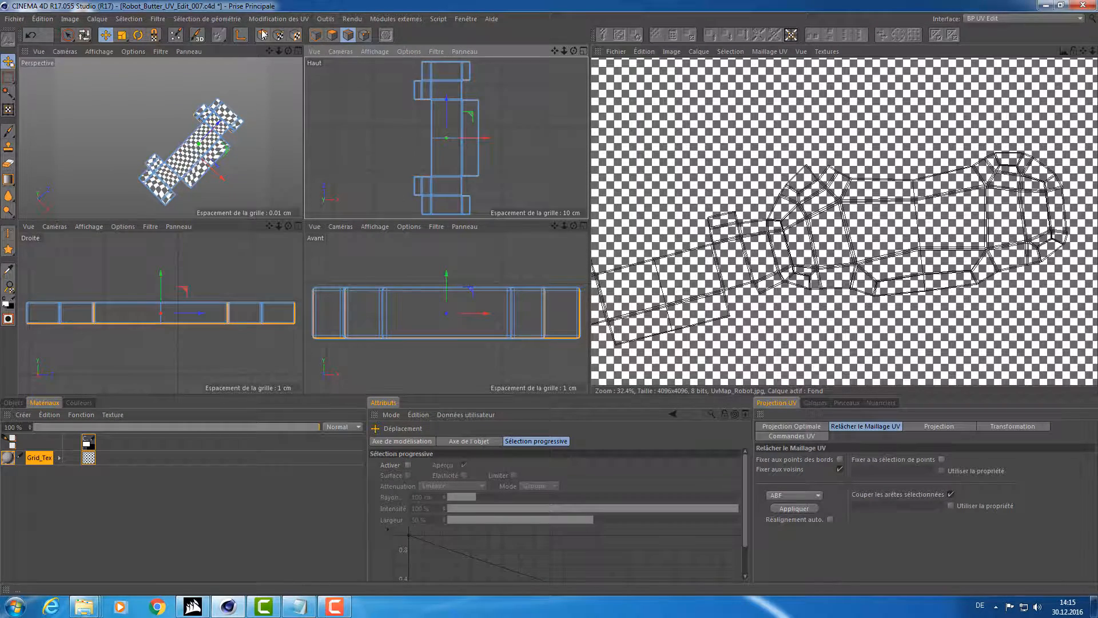
Try a frontal UV projection followed by an ABF relax with every edge of the mesh selected.
{"action": "key", "text": "ctrl+a"}
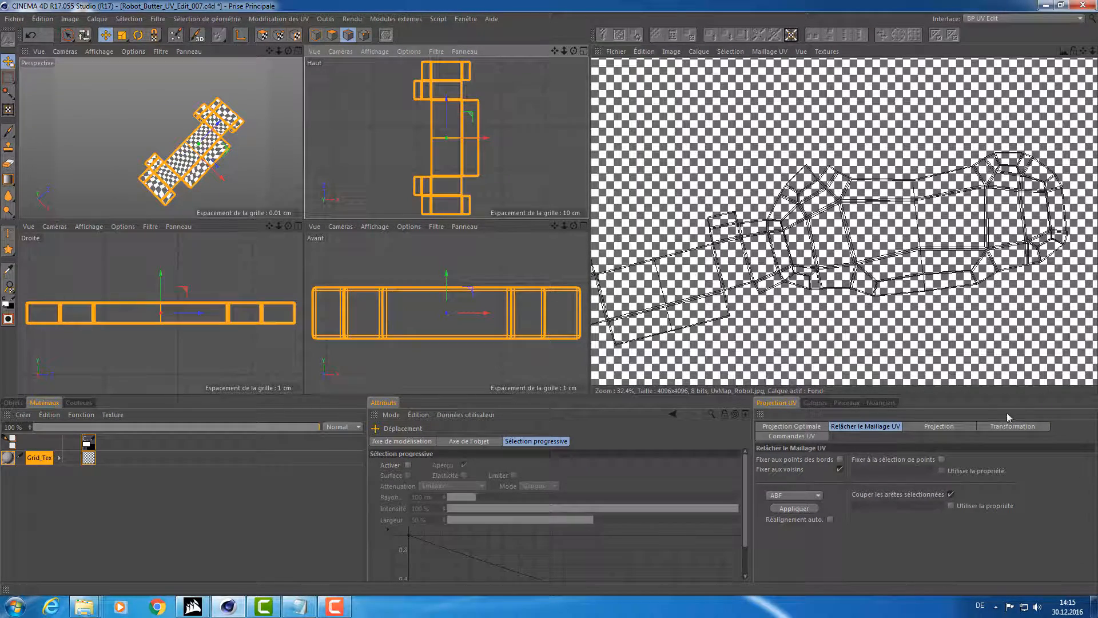
{"action": "left_click", "coordinate": [944, 426]}
{"action": "left_click", "coordinate": [875, 460]}
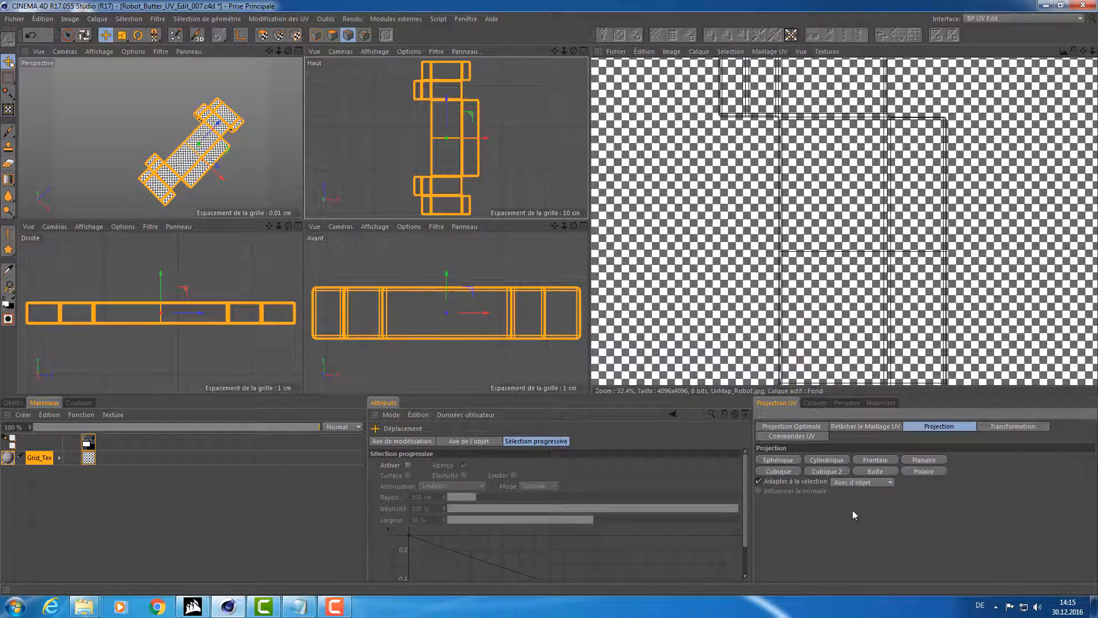
{"action": "left_click", "coordinate": [853, 427]}
{"action": "left_click", "coordinate": [795, 508]}
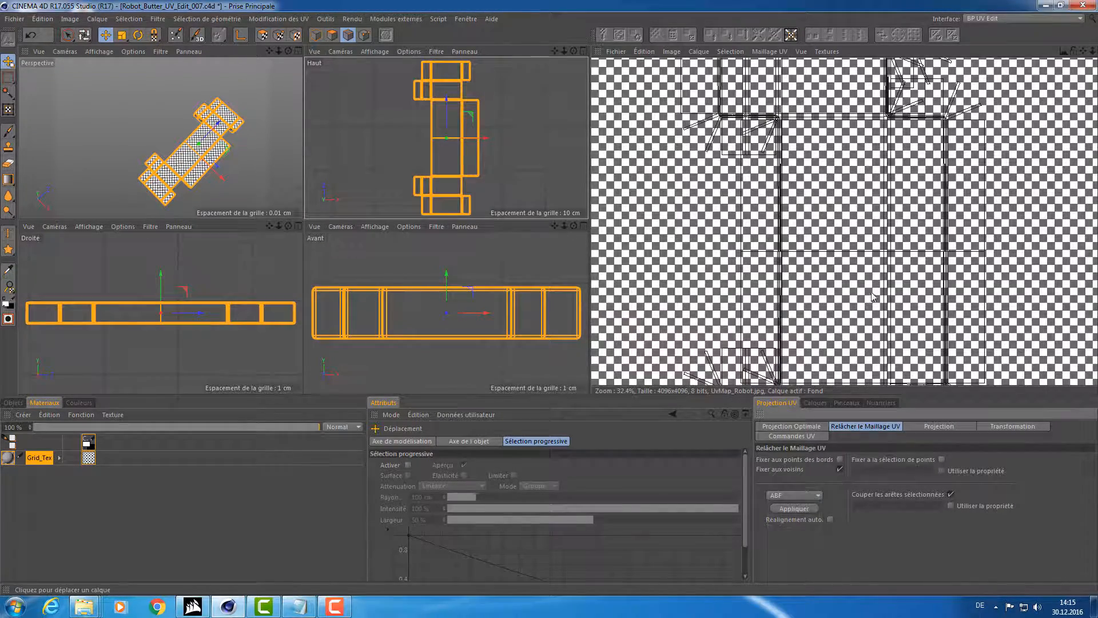
Undo the relax, the projection and the select-all to bring back the seam edge selection.
{"action": "scroll", "coordinate": [591, 298], "scroll_direction": "down", "scroll_amount": 4}
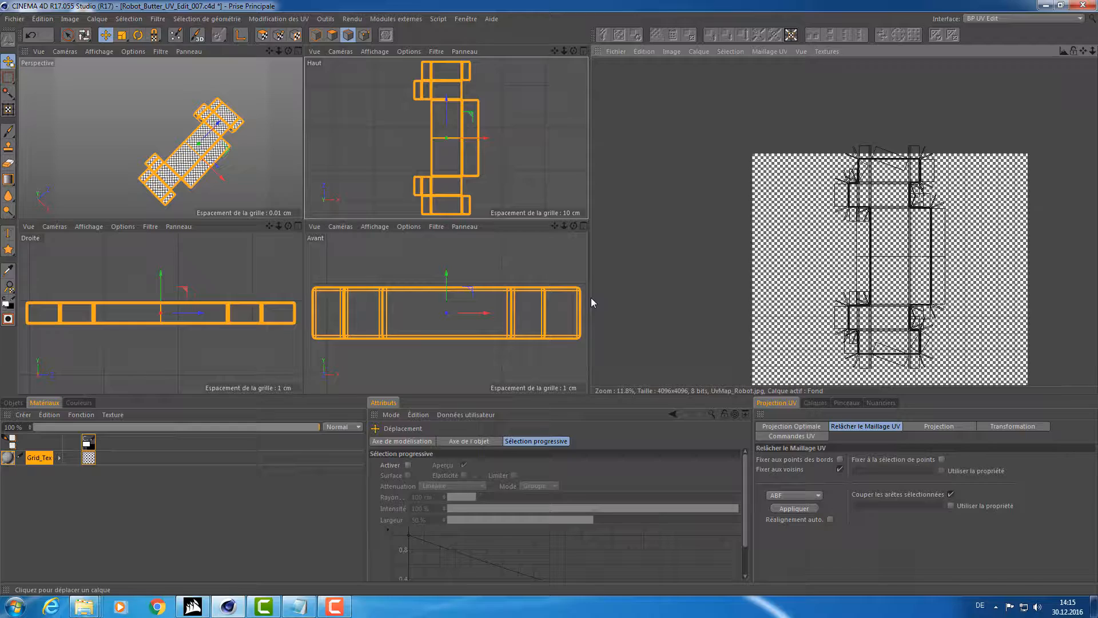
{"action": "scroll", "coordinate": [591, 297], "scroll_direction": "up", "scroll_amount": 1}
{"action": "key", "text": "ctrl+z"}
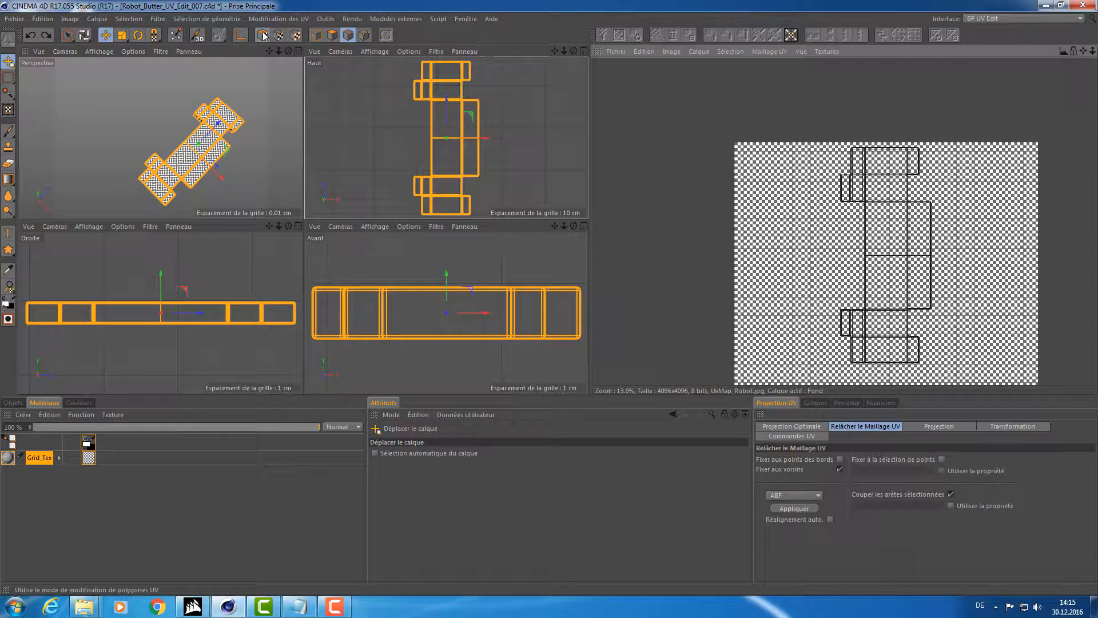
{"action": "left_click_drag", "start_coordinate": [200, 98], "coordinate": [238, 124], "text": "alt"}
{"action": "scroll", "coordinate": [212, 139], "scroll_direction": "down", "scroll_amount": 5}
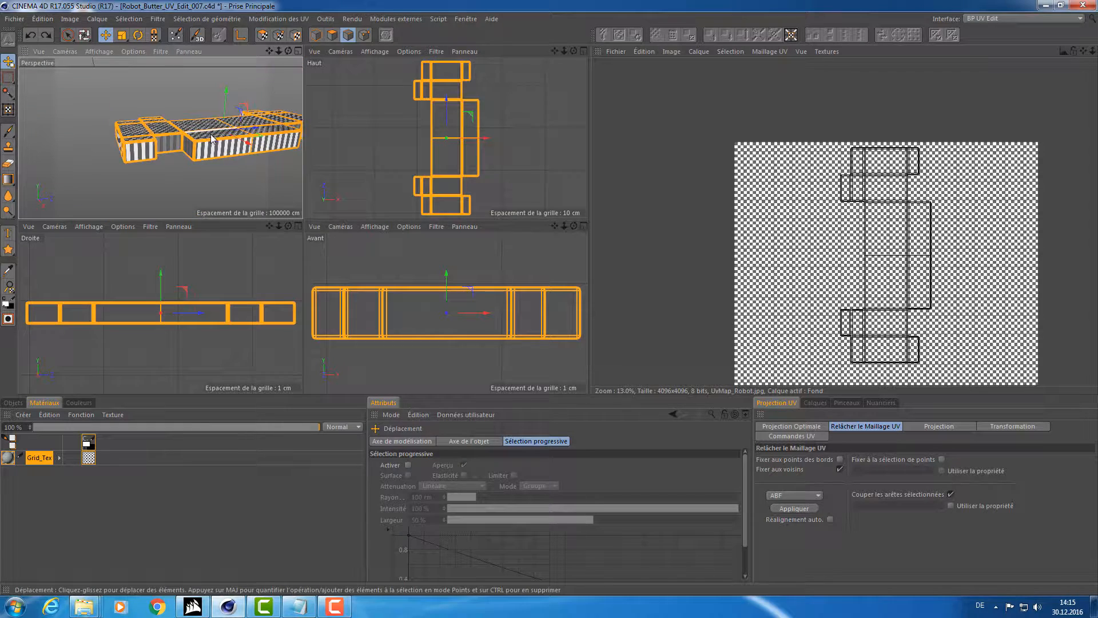
{"action": "key", "text": "ctrl+y"}
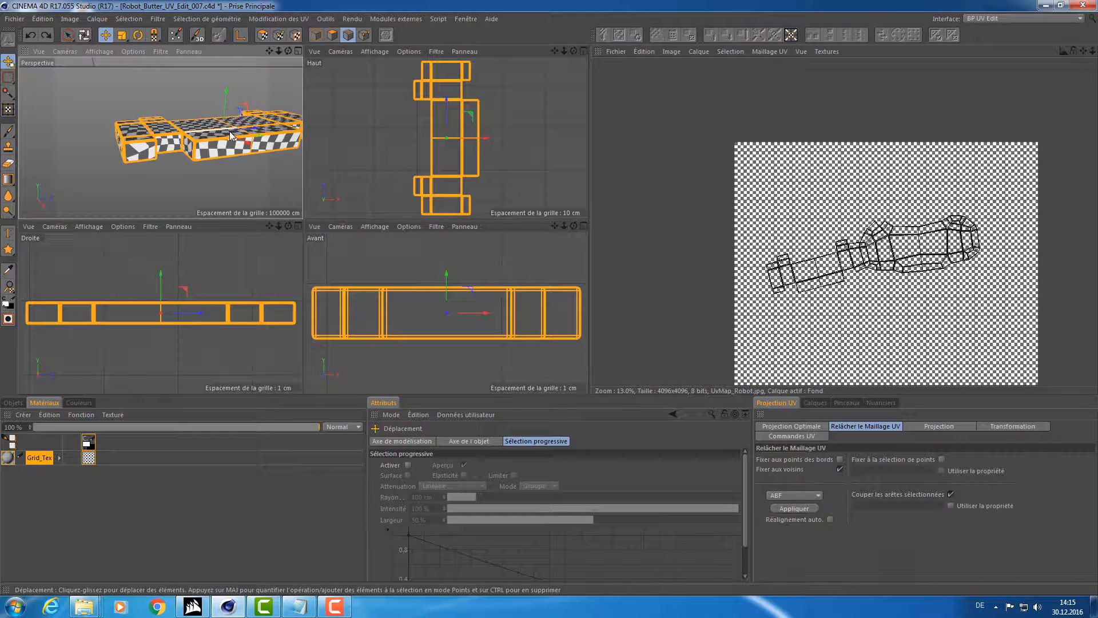
{"action": "key", "text": "ctrl+z"}
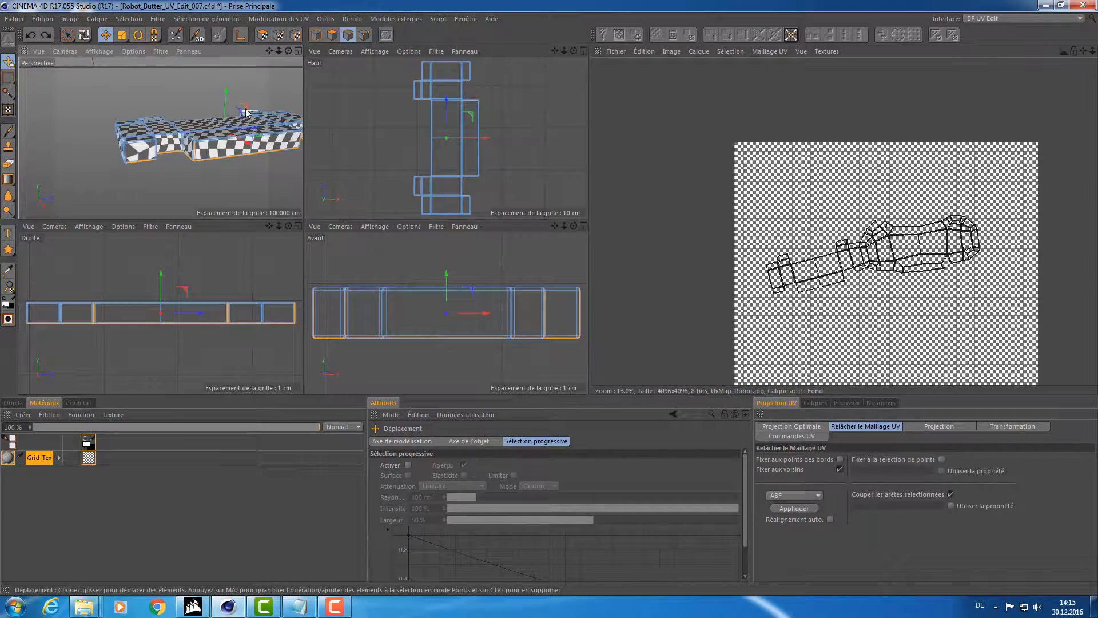
Switch to UV polygon editing, apply a frontal projection from the top view and relax the UVs with ABF along the seams.
{"action": "left_click_drag", "start_coordinate": [246, 113], "coordinate": [286, 130], "text": "alt"}
{"action": "left_click", "coordinate": [264, 37]}
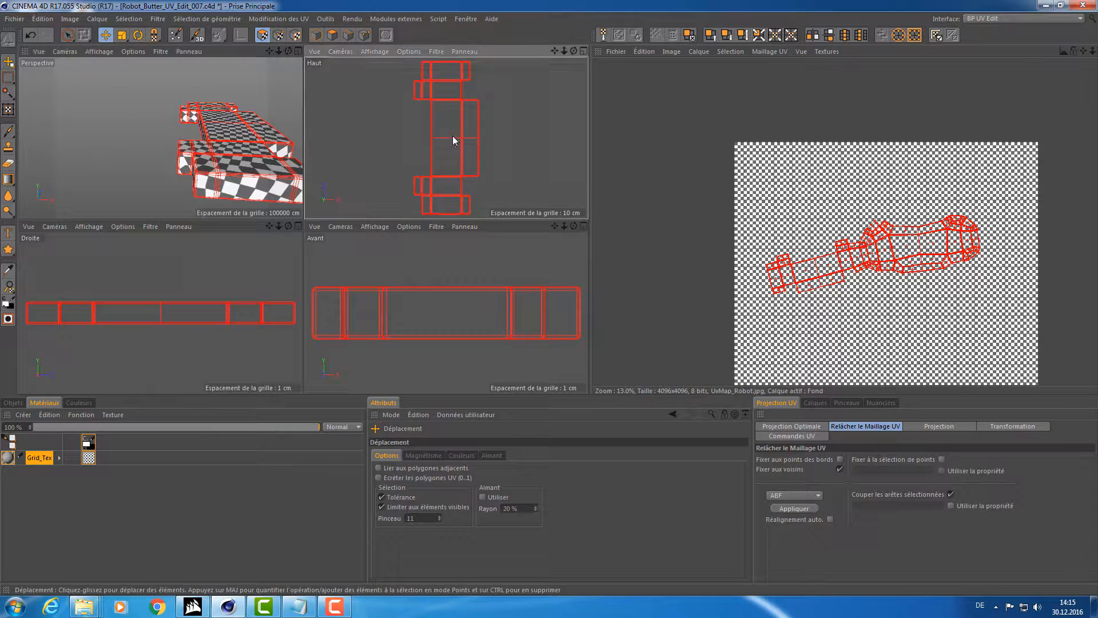
{"action": "left_click", "coordinate": [942, 429]}
{"action": "left_click", "coordinate": [875, 460]}
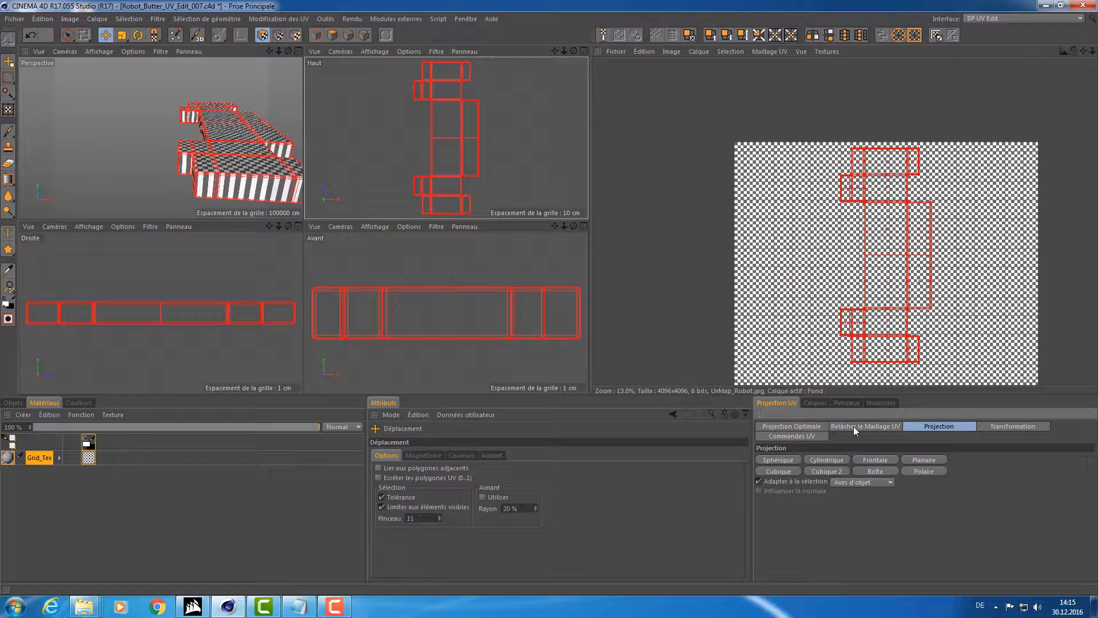
{"action": "left_click", "coordinate": [858, 428]}
{"action": "left_click", "coordinate": [795, 508]}
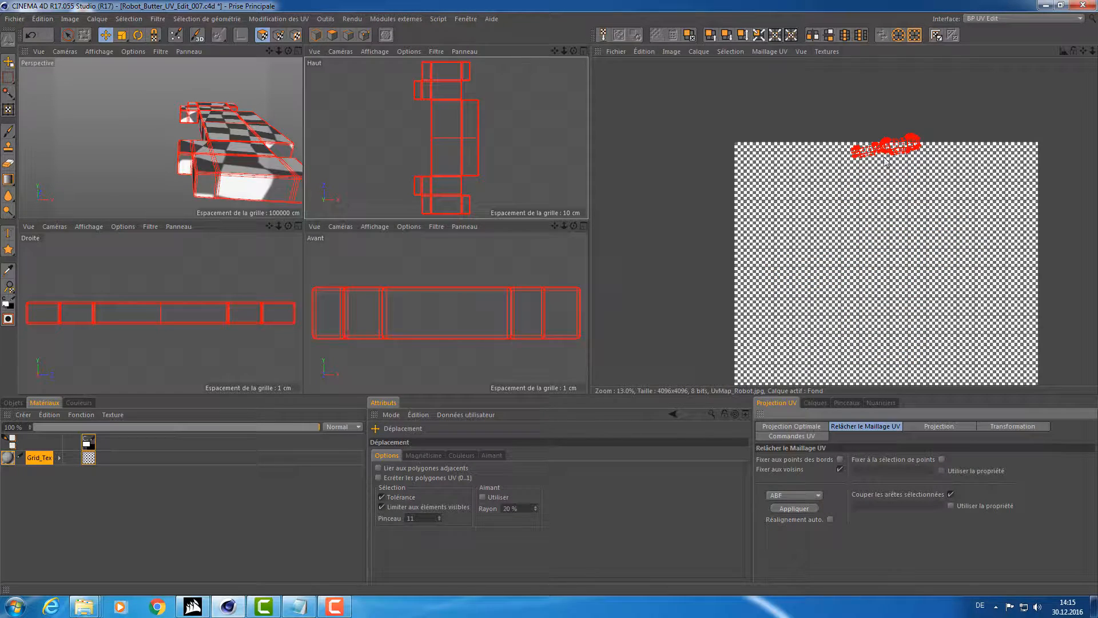
Move the relaxed UV shell down onto the texture canvas and scale it up.
{"action": "left_click_drag", "start_coordinate": [886, 161], "coordinate": [874, 182]}
{"action": "left_click_drag", "start_coordinate": [879, 234], "coordinate": [538, 308]}
{"action": "right_click_drag", "start_coordinate": [902, 266], "coordinate": [592, 303], "text": "alt"}
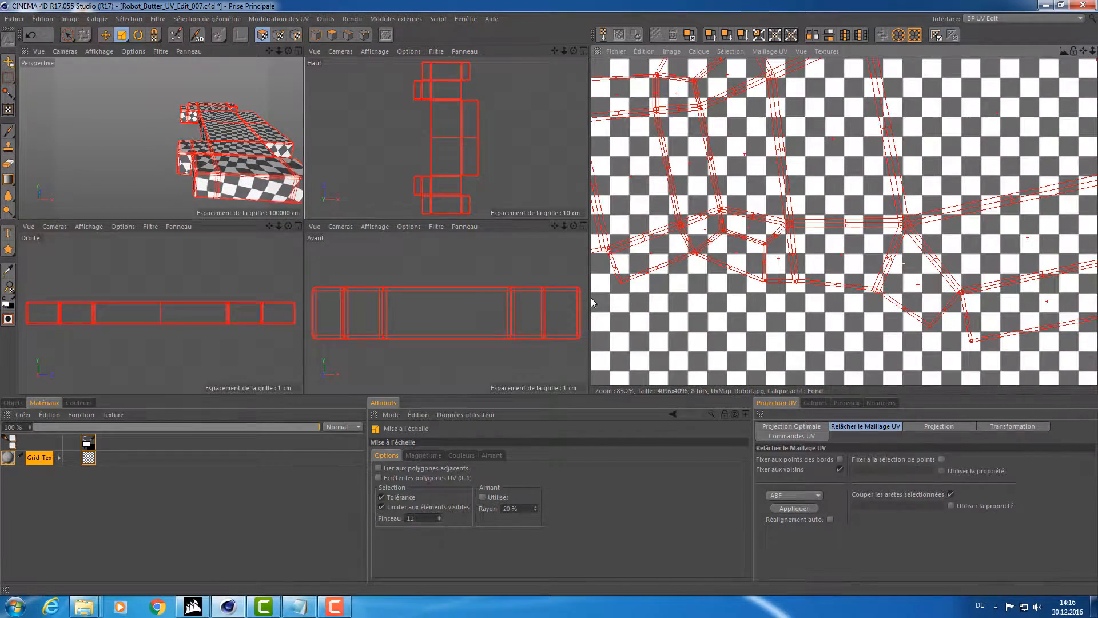
Set the relax method to LSCM and apply it to the UV shell.
{"action": "right_click_drag", "start_coordinate": [736, 247], "coordinate": [589, 303], "text": "alt"}
{"action": "middle_click_drag", "start_coordinate": [781, 240], "coordinate": [659, 238], "text": "alt"}
{"action": "right_click_drag", "start_coordinate": [858, 212], "coordinate": [853, 217], "text": "alt"}
{"action": "left_click", "coordinate": [789, 495]}
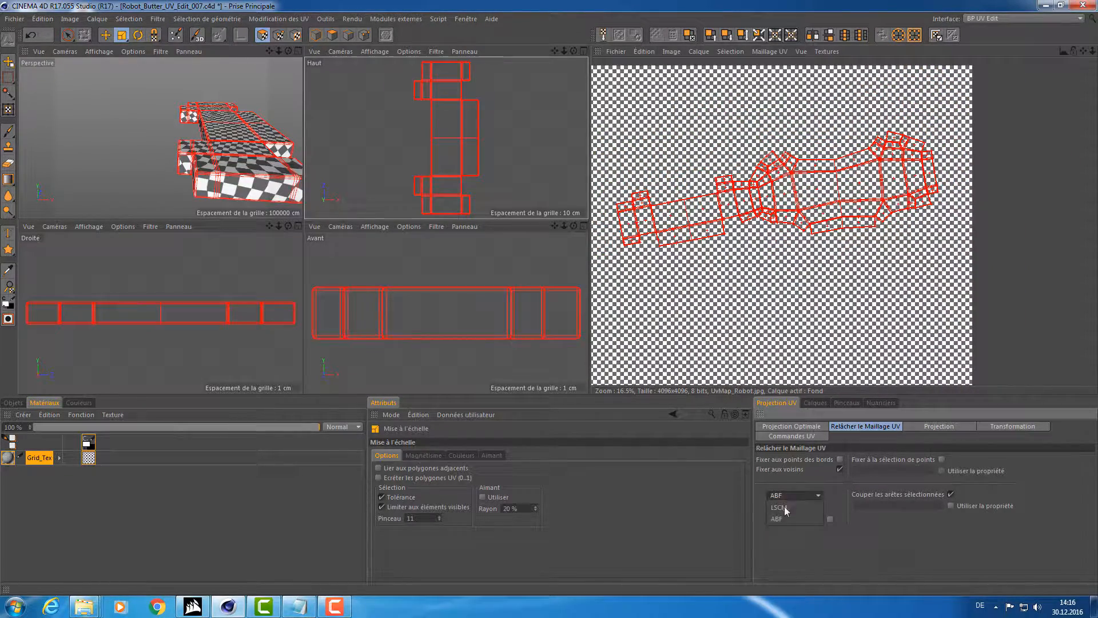
{"action": "left_click", "coordinate": [794, 509]}
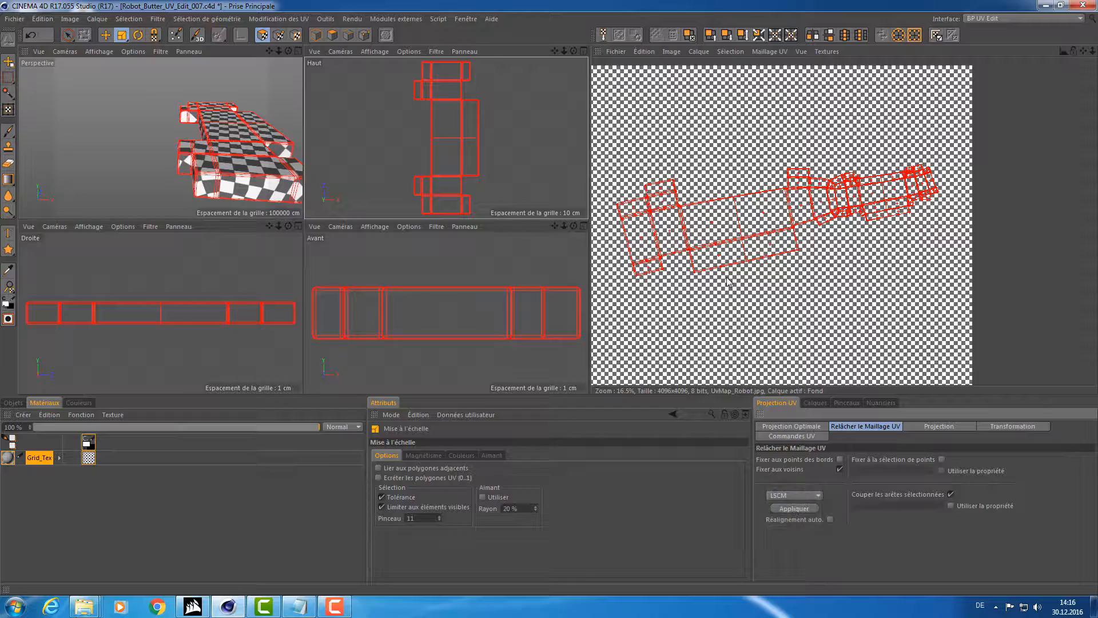
Examine the LSCM-relaxed UV layout up close around the notch and block corner joints.
{"action": "right_click_drag", "start_coordinate": [726, 278], "coordinate": [846, 278], "text": "alt"}
{"action": "middle_click_drag", "start_coordinate": [592, 297], "coordinate": [572, 366], "text": "alt"}
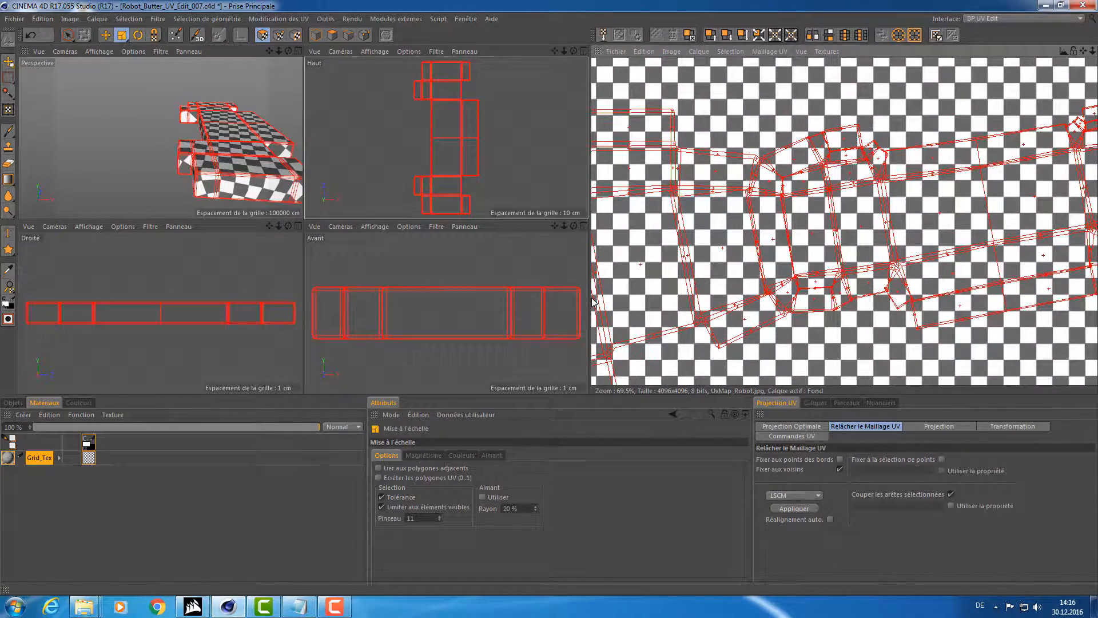
{"action": "right_click_drag", "start_coordinate": [796, 309], "coordinate": [593, 302], "text": "alt"}
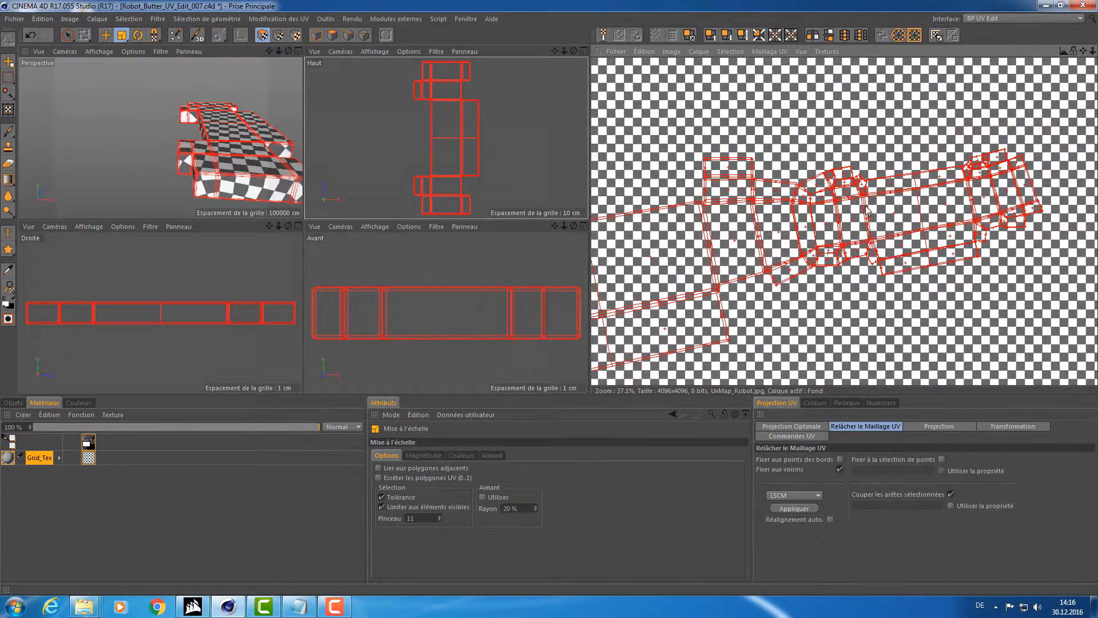
{"action": "right_click_drag", "start_coordinate": [866, 211], "coordinate": [979, 176], "text": "alt"}
{"action": "right_click_drag", "start_coordinate": [919, 201], "coordinate": [593, 303], "text": "alt"}
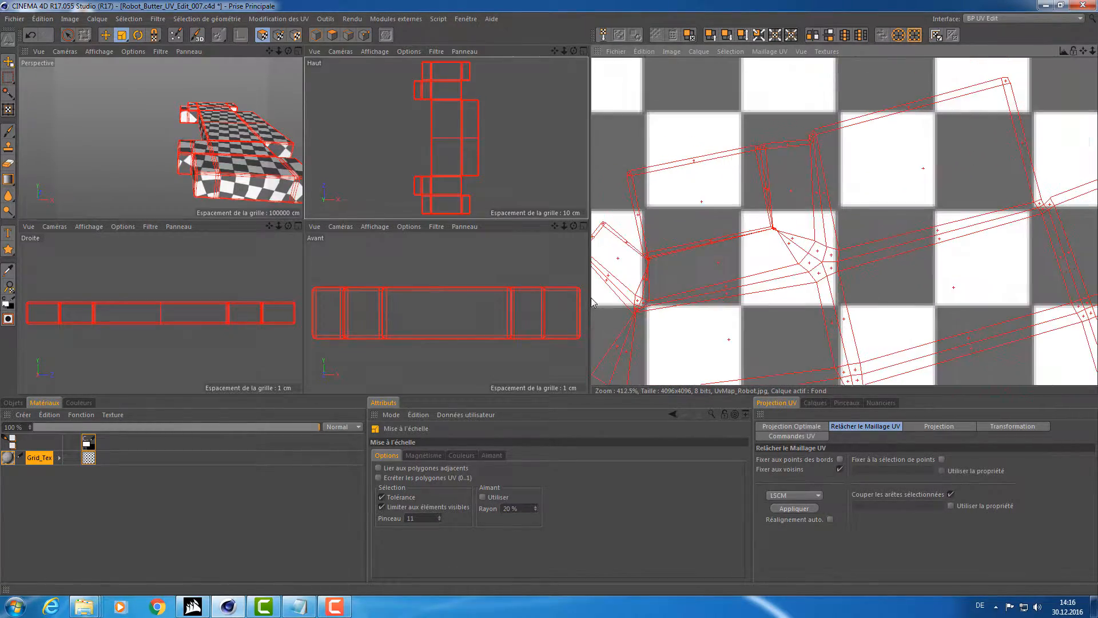
{"action": "right_click_drag", "start_coordinate": [594, 303], "coordinate": [600, 303], "text": "alt"}
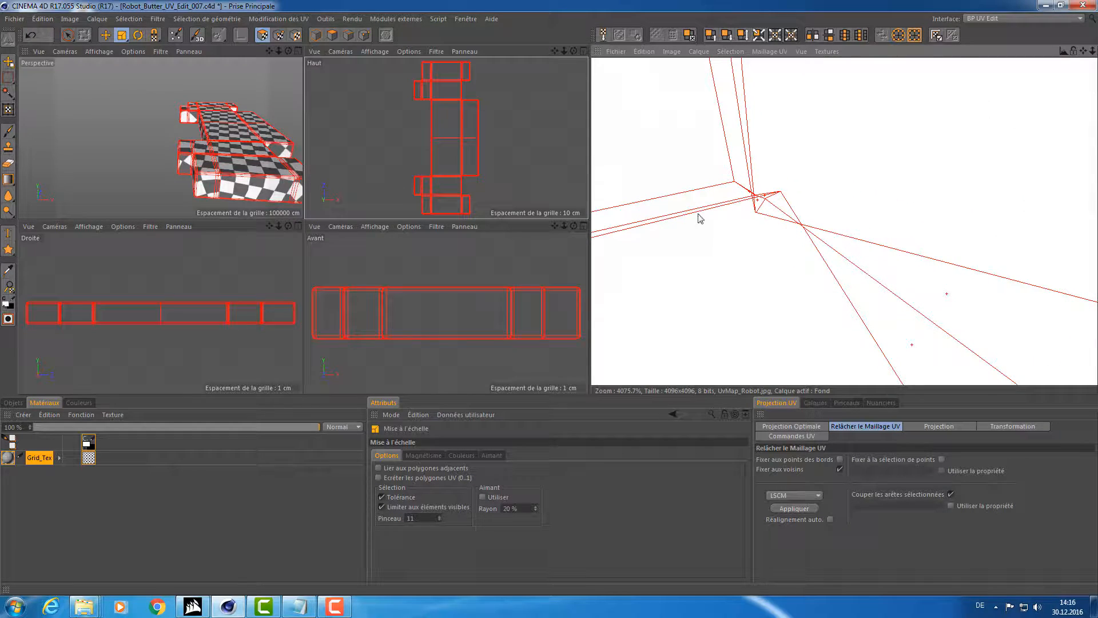
{"action": "right_click_drag", "start_coordinate": [764, 229], "coordinate": [593, 303], "text": "alt"}
{"action": "middle_click_drag", "start_coordinate": [592, 303], "coordinate": [593, 303], "text": "alt"}
{"action": "right_click_drag", "start_coordinate": [593, 303], "coordinate": [593, 303], "text": "alt"}
{"action": "middle_click_drag", "start_coordinate": [805, 71], "coordinate": [850, 166], "text": "alt"}
Enlarge the perspective view, switch to edge editing and add the central vertical bevel edge of the protruding block's outer corner to the seams.
{"action": "middle_click", "coordinate": [268, 97]}
{"action": "left_click_drag", "start_coordinate": [268, 98], "coordinate": [353, 57], "text": "alt"}
{"action": "left_click", "coordinate": [357, 37]}
{"action": "left_click", "coordinate": [350, 37]}
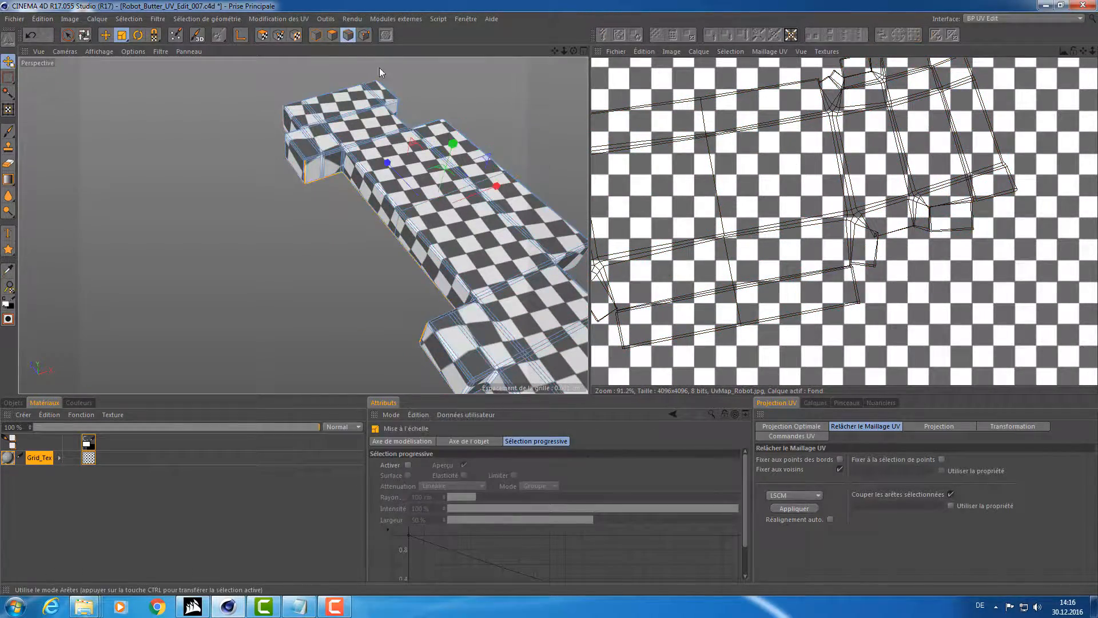
{"action": "middle_click_drag", "start_coordinate": [314, 243], "coordinate": [176, 143], "text": "alt"}
{"action": "left_click_drag", "start_coordinate": [352, 109], "coordinate": [431, 133], "text": "alt"}
{"action": "scroll", "coordinate": [274, 174], "scroll_direction": "up", "scroll_amount": 8}
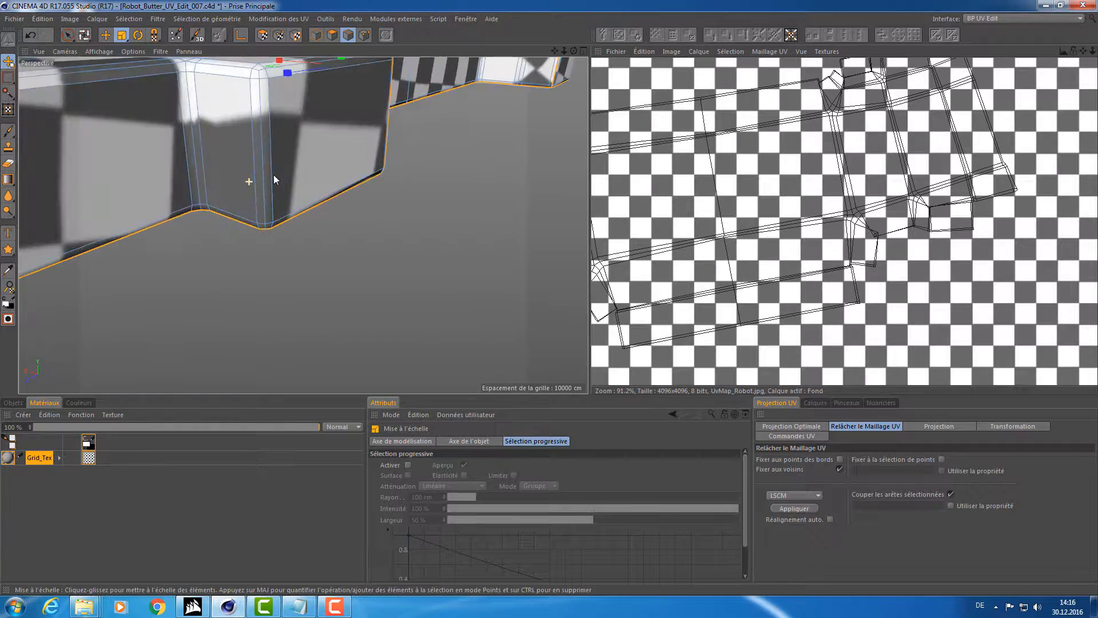
{"action": "left_click", "coordinate": [274, 166], "text": "shift"}
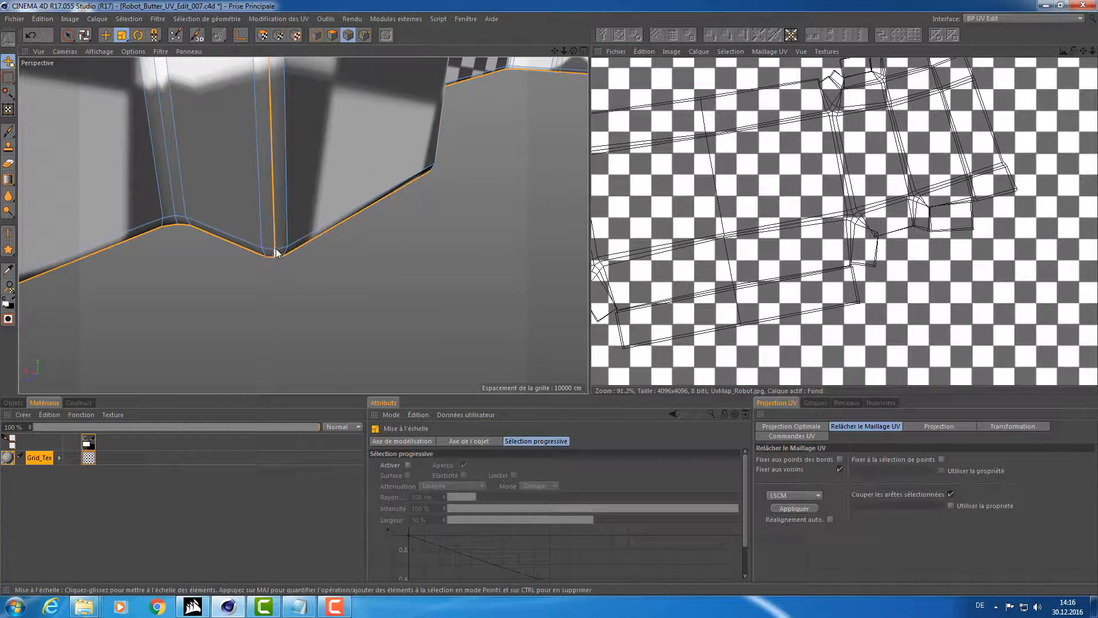
Add the central vertical bevel edge at the corner of the next protruding block beside the recess to the seam selection.
{"action": "middle_click_drag", "start_coordinate": [287, 86], "coordinate": [326, 200], "text": "alt"}
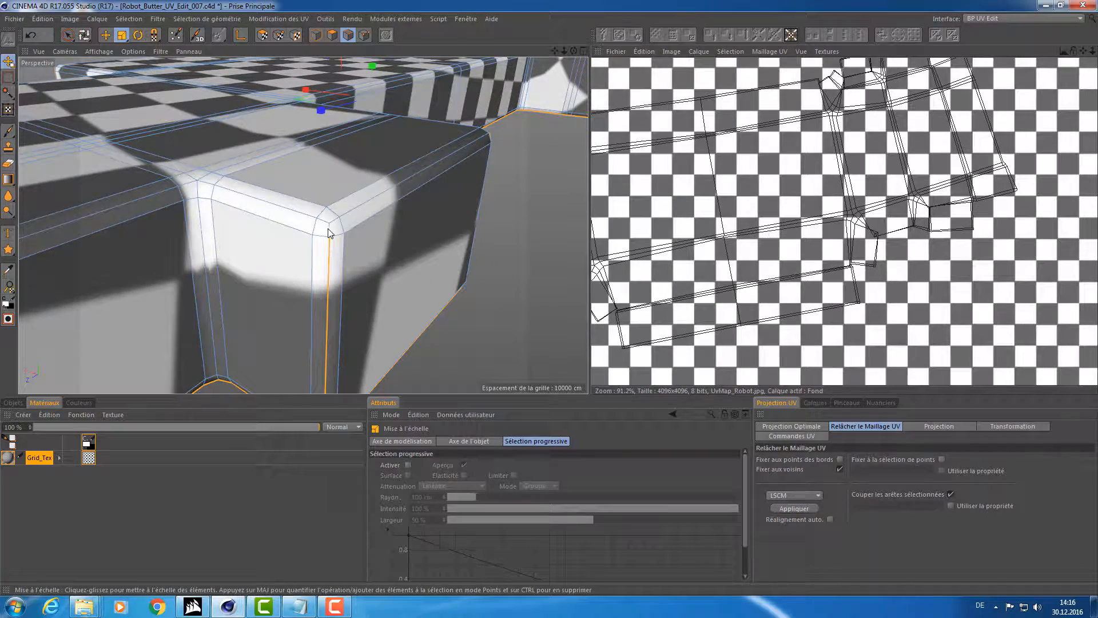
{"action": "scroll", "coordinate": [440, 213], "scroll_direction": "down", "scroll_amount": 8}
{"action": "left_click_drag", "start_coordinate": [462, 196], "coordinate": [237, 180], "text": "alt"}
{"action": "scroll", "coordinate": [279, 173], "scroll_direction": "up", "scroll_amount": 10}
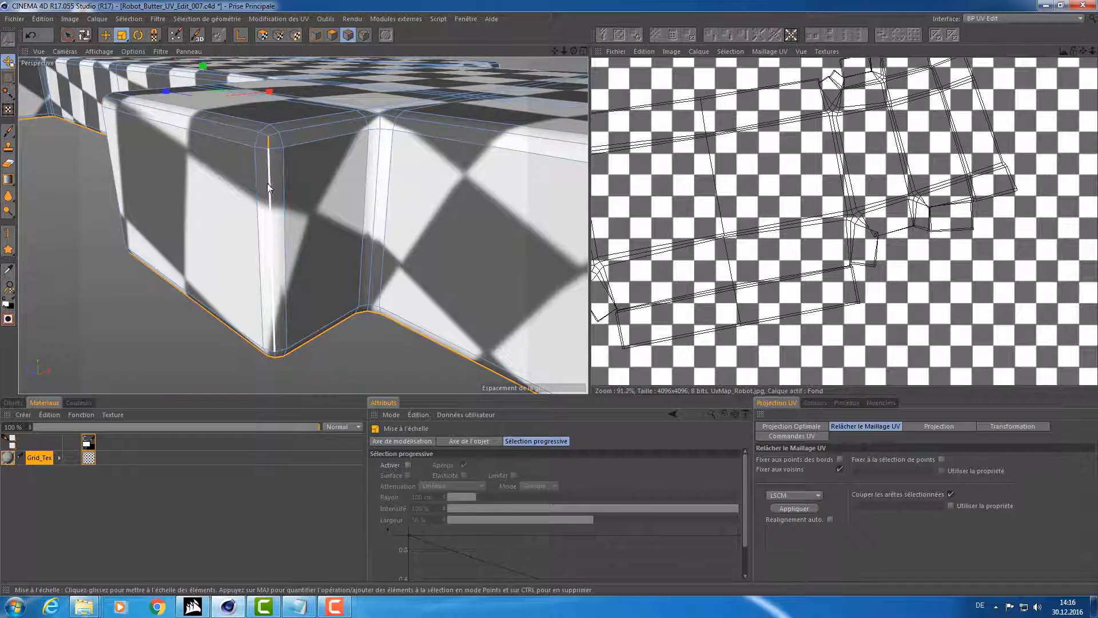
{"action": "scroll", "coordinate": [321, 304], "scroll_direction": "down", "scroll_amount": 10}
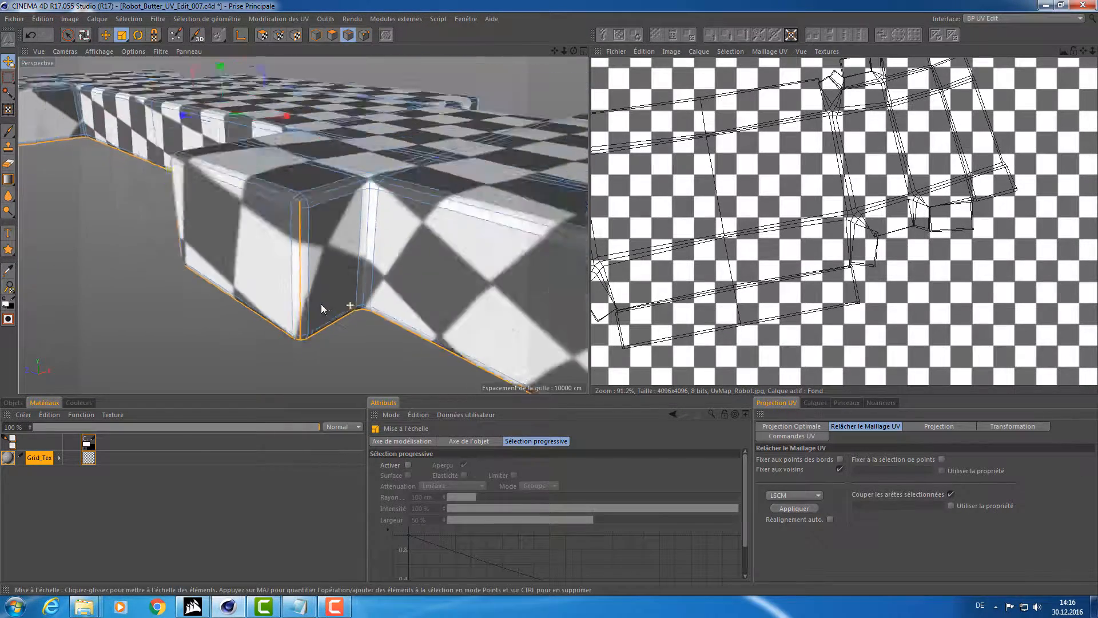
Add the central vertical bevel edge at the neighbouring outer corner, across the recess, to the seam selection.
{"action": "left_click_drag", "start_coordinate": [321, 304], "coordinate": [352, 232], "text": "alt"}
{"action": "scroll", "coordinate": [354, 224], "scroll_direction": "up", "scroll_amount": 6}
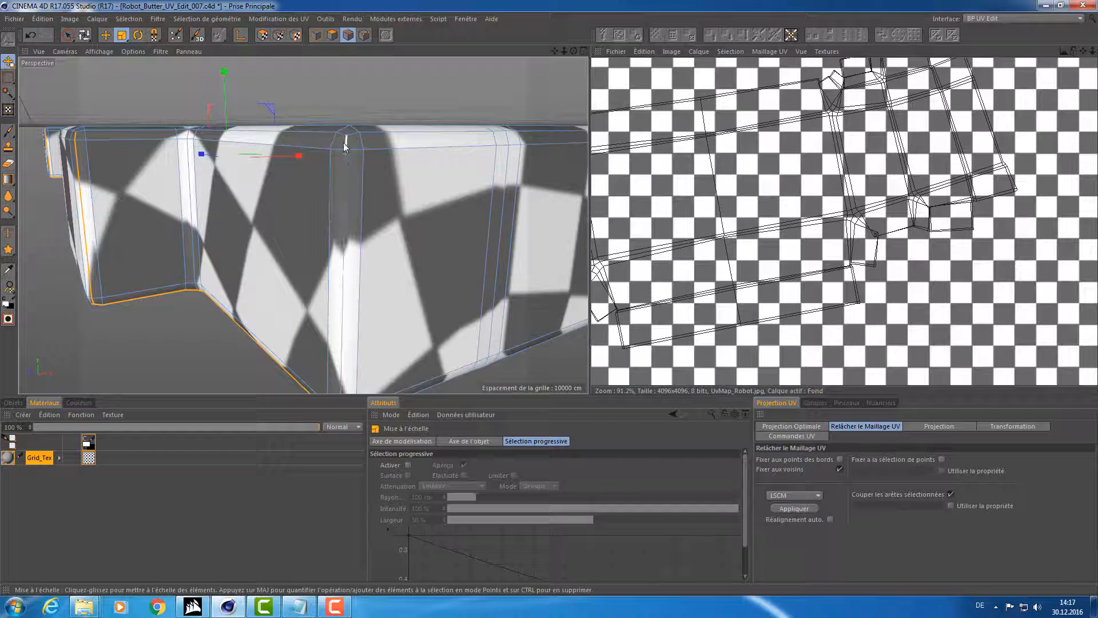
{"action": "left_click", "coordinate": [342, 185], "text": "shift"}
{"action": "left_click_drag", "start_coordinate": [362, 268], "coordinate": [356, 241], "text": "alt"}
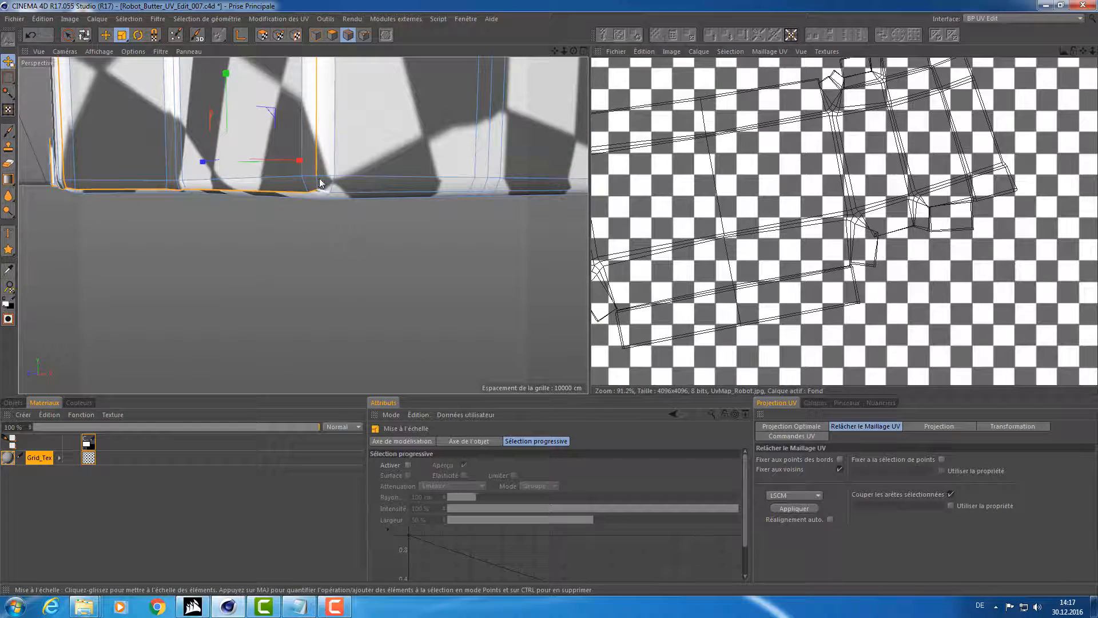
Add the central vertical bevel edge at the near outer corner of the other end block to the seam selection.
{"action": "scroll", "coordinate": [387, 160], "scroll_direction": "down", "scroll_amount": 10}
{"action": "left_click_drag", "start_coordinate": [375, 172], "coordinate": [286, 179], "text": "alt"}
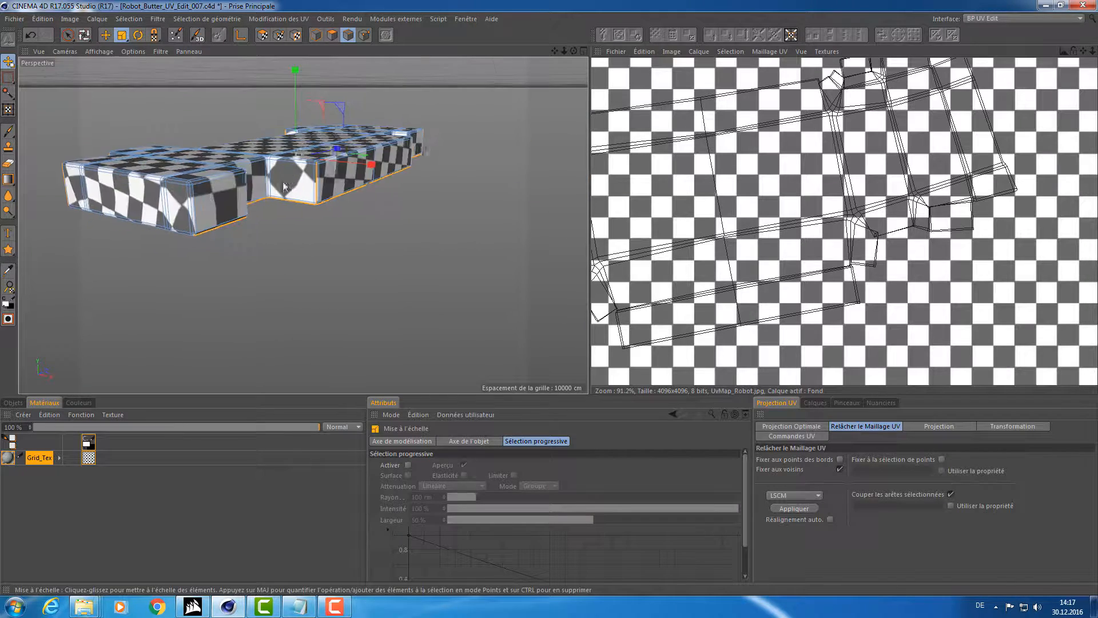
{"action": "scroll", "coordinate": [188, 205], "scroll_direction": "up", "scroll_amount": 5}
{"action": "scroll", "coordinate": [214, 197], "scroll_direction": "up", "scroll_amount": 3}
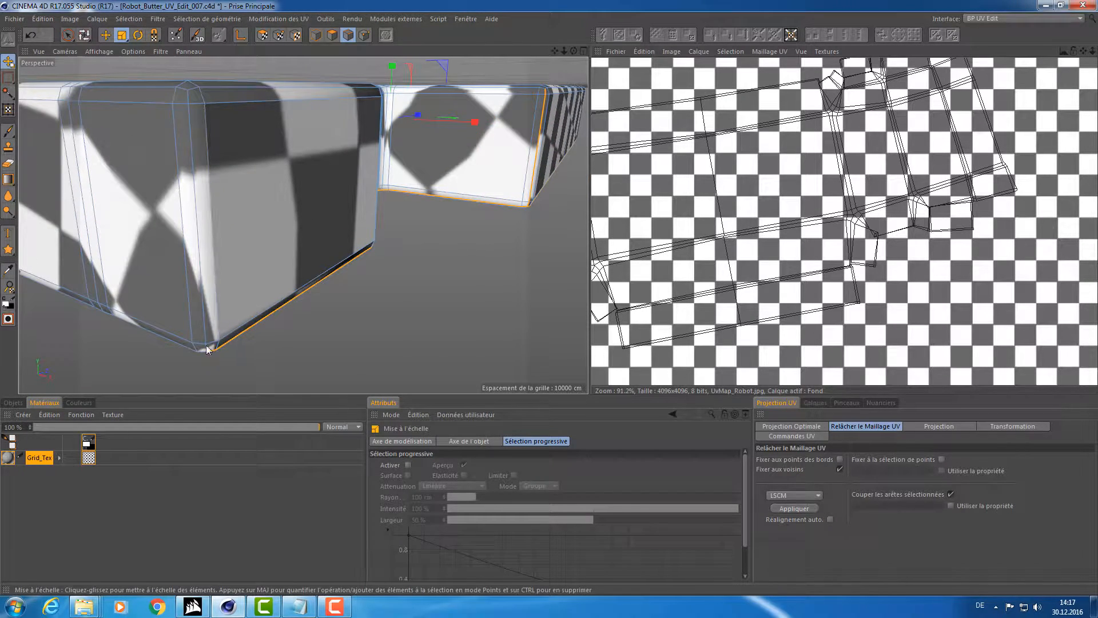
{"action": "left_click", "coordinate": [205, 246], "text": "shift"}
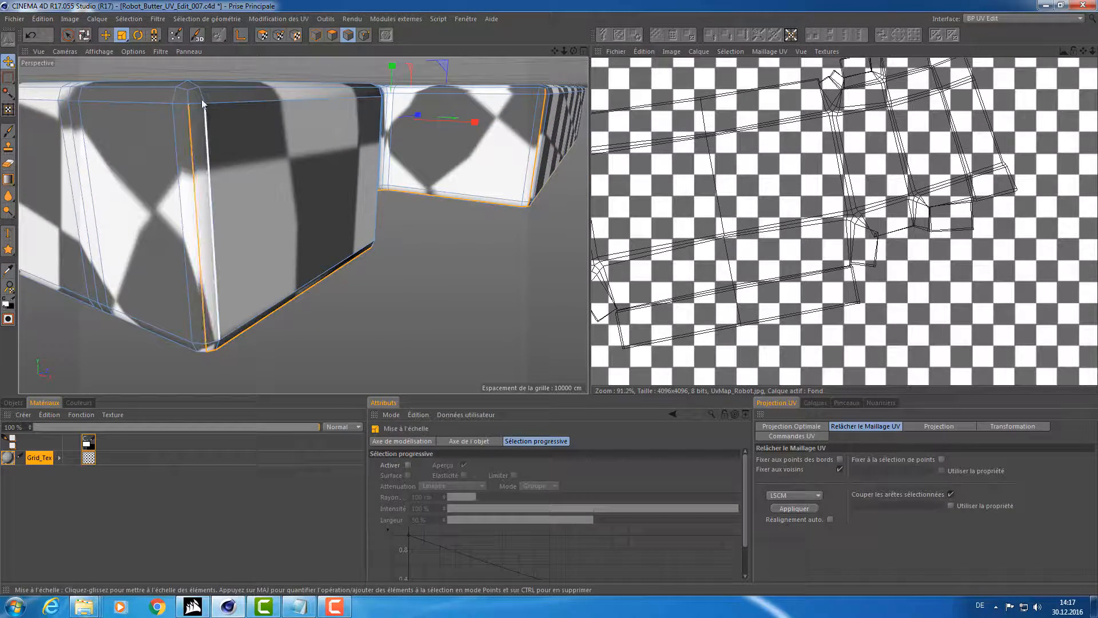
Add the vertical bevel edge on the end block's corner right beside the dark notch face to the seam selection.
{"action": "scroll", "coordinate": [398, 164], "scroll_direction": "down", "scroll_amount": 8}
{"action": "left_click_drag", "start_coordinate": [306, 213], "coordinate": [142, 215], "text": "alt"}
{"action": "left_click_drag", "start_coordinate": [297, 199], "coordinate": [290, 176], "text": "alt"}
{"action": "right_click_drag", "start_coordinate": [293, 175], "coordinate": [371, 164], "text": "alt"}
{"action": "middle_click_drag", "start_coordinate": [239, 143], "coordinate": [297, 168], "text": "alt"}
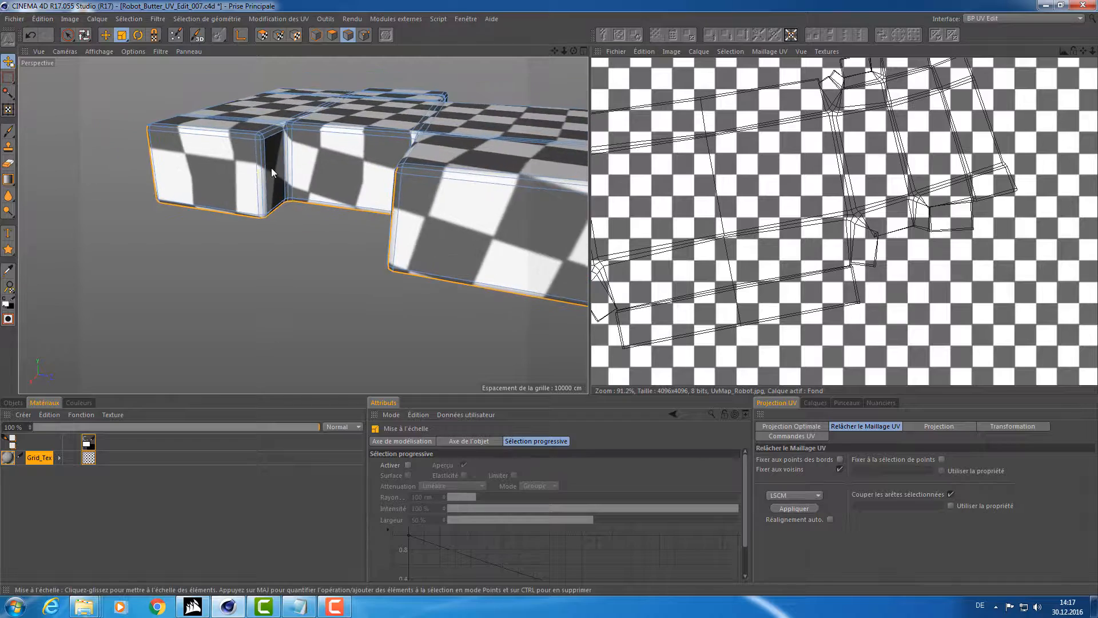
{"action": "scroll", "coordinate": [276, 166], "scroll_direction": "up", "scroll_amount": 4}
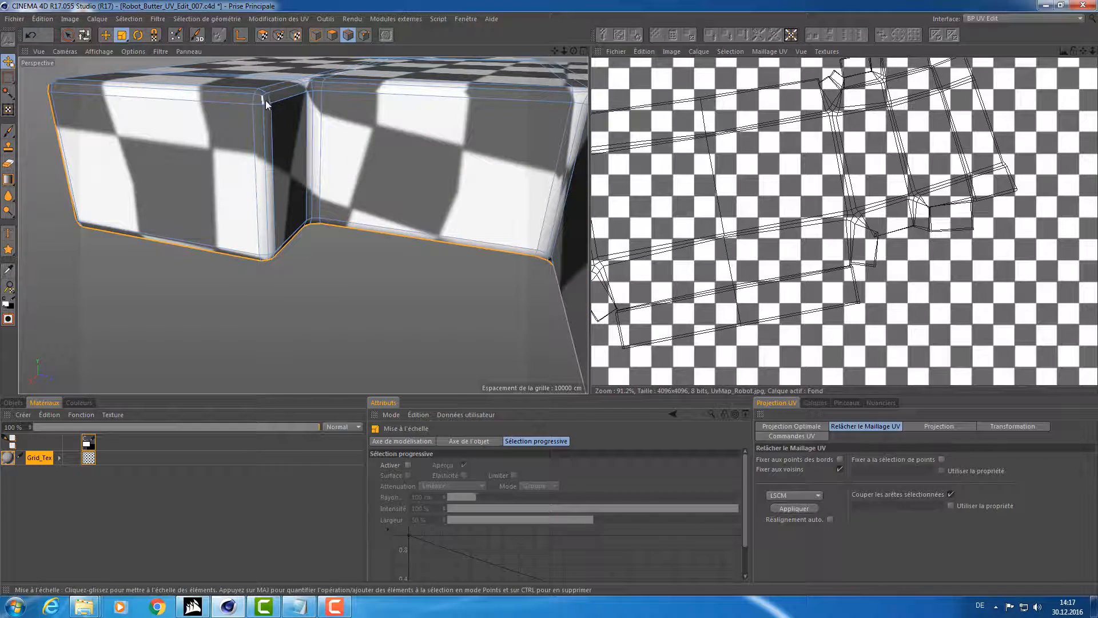
{"action": "mouse_move", "coordinate": [253, 190]}
{"action": "left_mouse_down", "text": "alt"}
{"action": "mouse_move", "coordinate": [258, 159]}
{"action": "mouse_move", "coordinate": [266, 183]}
{"action": "left_mouse_up", "text": "alt"}
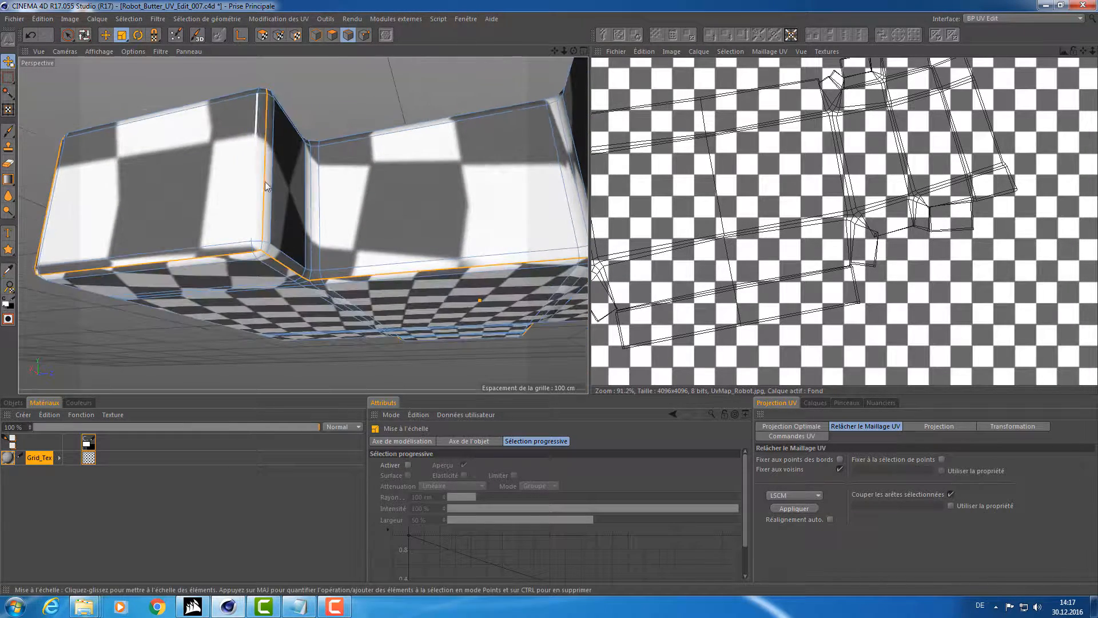
Add the vertical bevel edge at the remaining end block's unmarked outer corner, facing the recess, to the seam selection.
{"action": "left_click_drag", "start_coordinate": [345, 205], "coordinate": [425, 207], "text": "alt"}
{"action": "right_click_drag", "start_coordinate": [424, 208], "coordinate": [303, 228], "text": "alt"}
{"action": "left_click_drag", "start_coordinate": [304, 228], "coordinate": [398, 262], "text": "alt"}
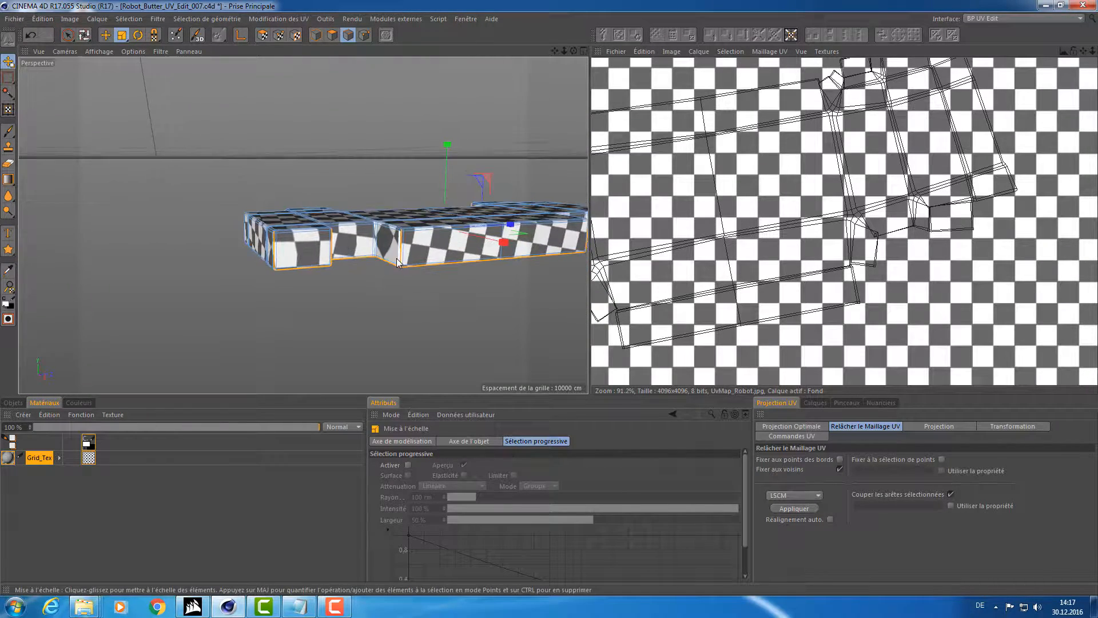
{"action": "mouse_move", "coordinate": [412, 259]}
{"action": "right_mouse_down", "text": "alt"}
{"action": "mouse_move", "coordinate": [461, 247]}
{"action": "mouse_move", "coordinate": [412, 243]}
{"action": "right_mouse_up", "text": "alt"}
{"action": "left_click_drag", "start_coordinate": [410, 239], "coordinate": [80, 225], "text": "alt"}
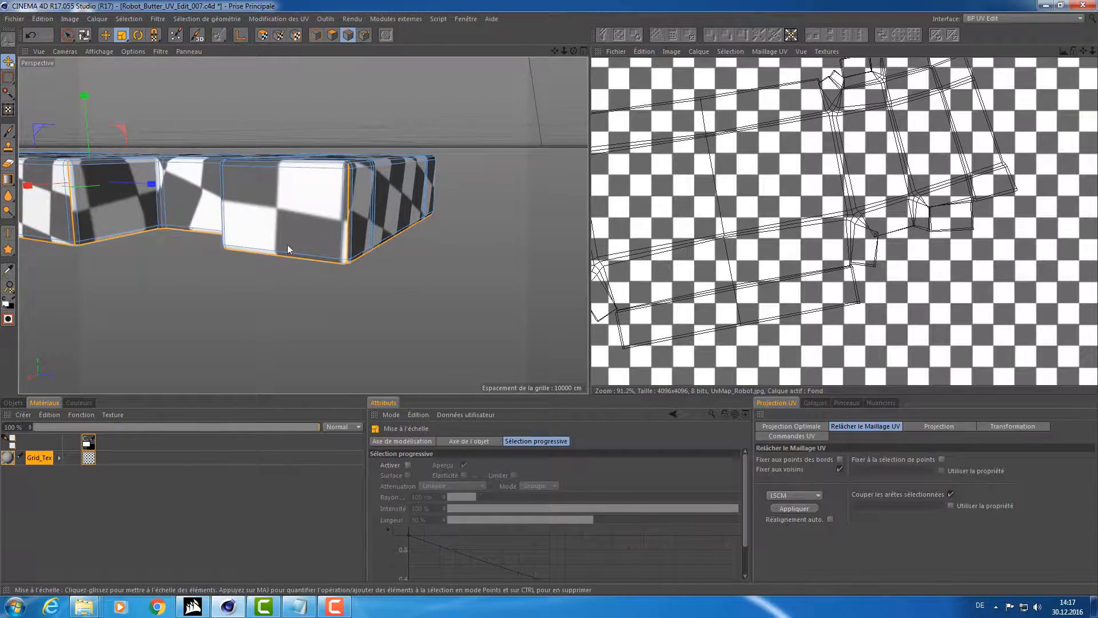
{"action": "left_click_drag", "start_coordinate": [287, 245], "coordinate": [371, 205], "text": "alt"}
{"action": "right_click_drag", "start_coordinate": [372, 205], "coordinate": [400, 150], "text": "alt"}
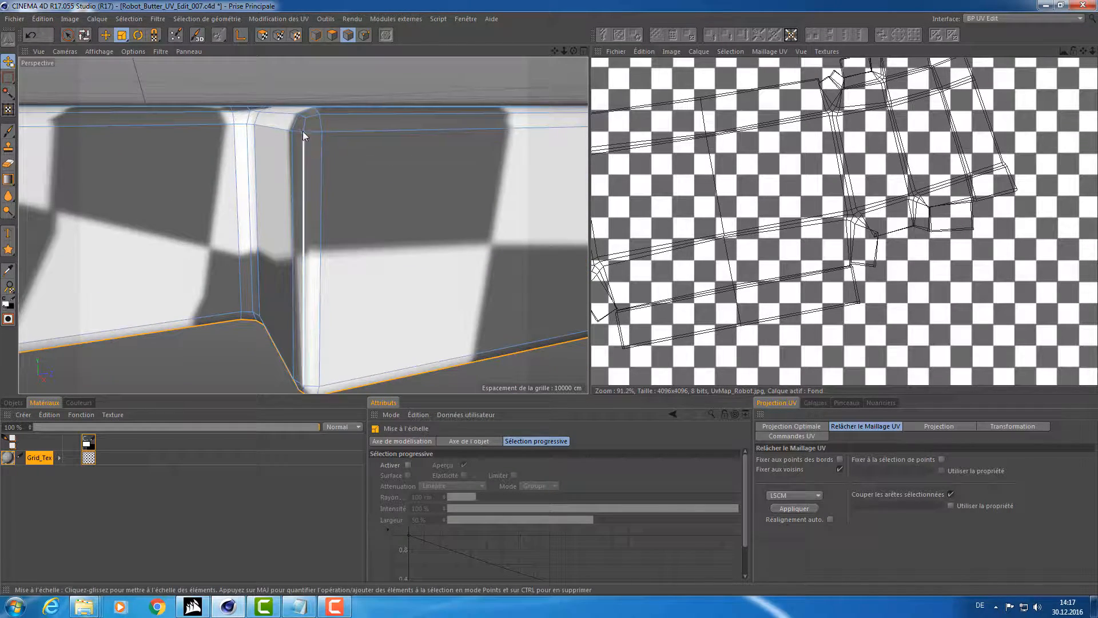
{"action": "left_click", "coordinate": [304, 132]}
{"action": "left_click_drag", "start_coordinate": [317, 192], "coordinate": [396, 197], "text": "alt"}
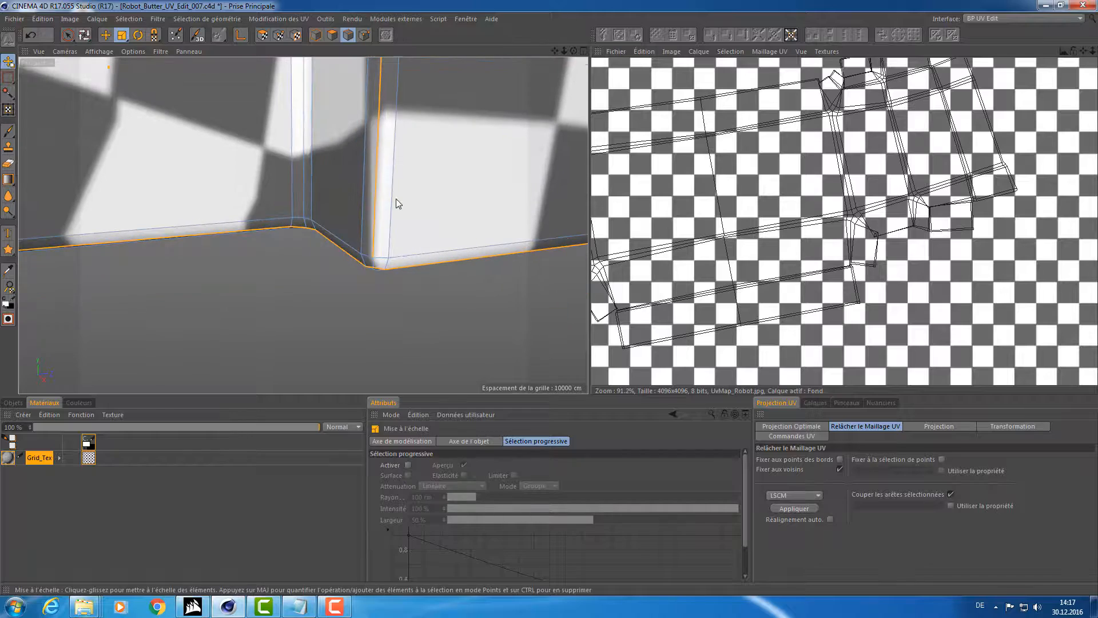
{"action": "right_click_drag", "start_coordinate": [386, 249], "coordinate": [322, 201], "text": "alt"}
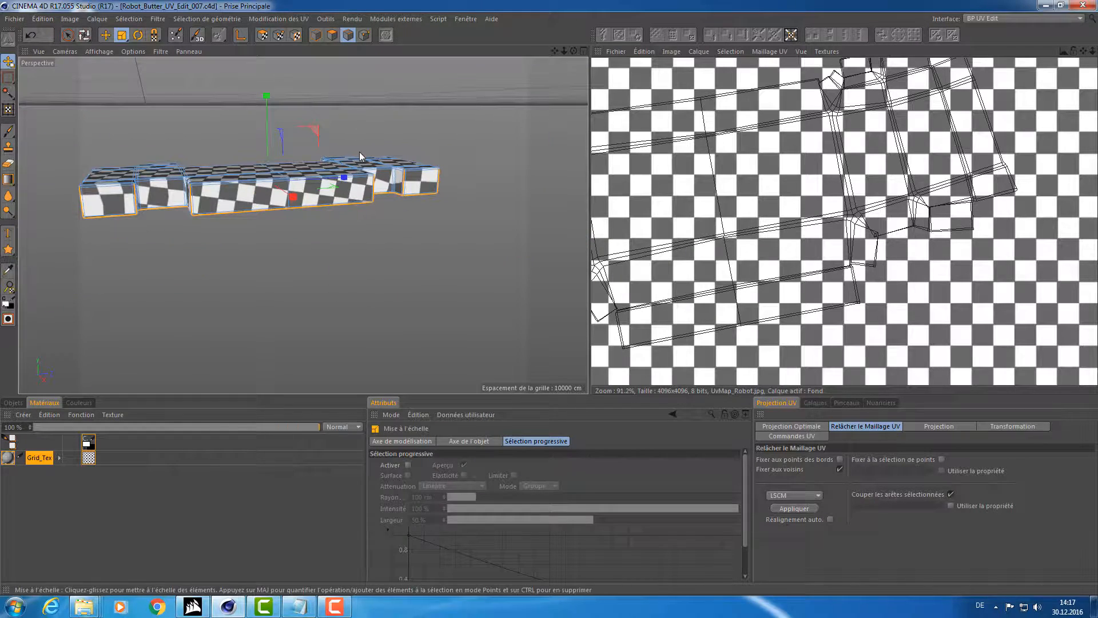
Project the mesh's UV polygons frontally from the top view and relax them with LSCM, cutting along the selected edges.
{"action": "left_click_drag", "start_coordinate": [359, 152], "coordinate": [366, 192], "text": "alt"}
{"action": "left_click", "coordinate": [263, 35]}
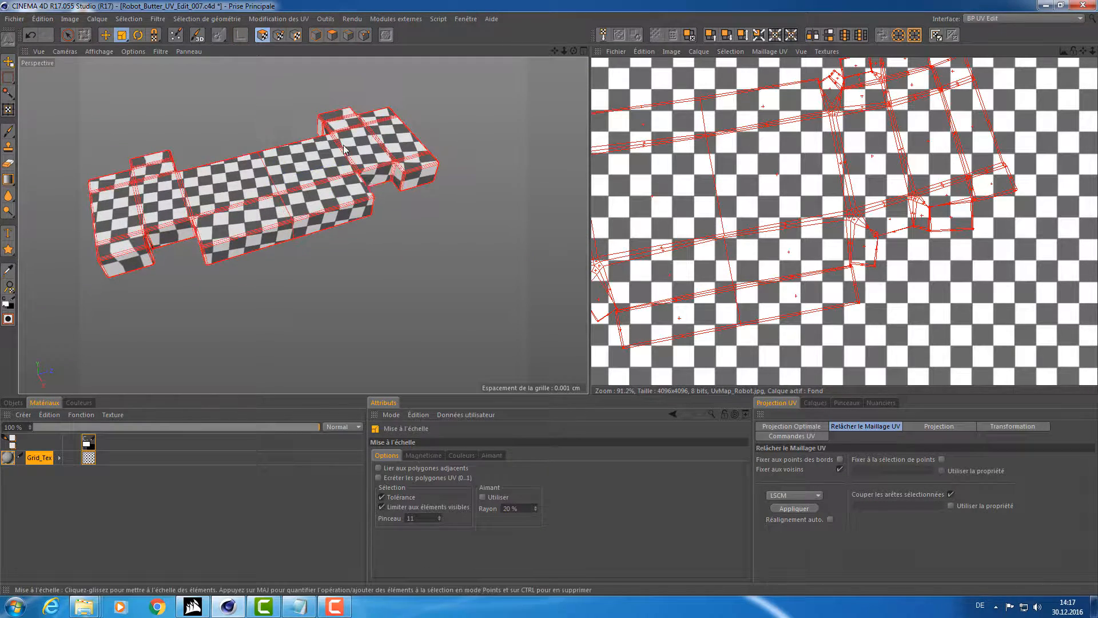
{"action": "middle_click", "coordinate": [370, 156]}
{"action": "left_click", "coordinate": [938, 428]}
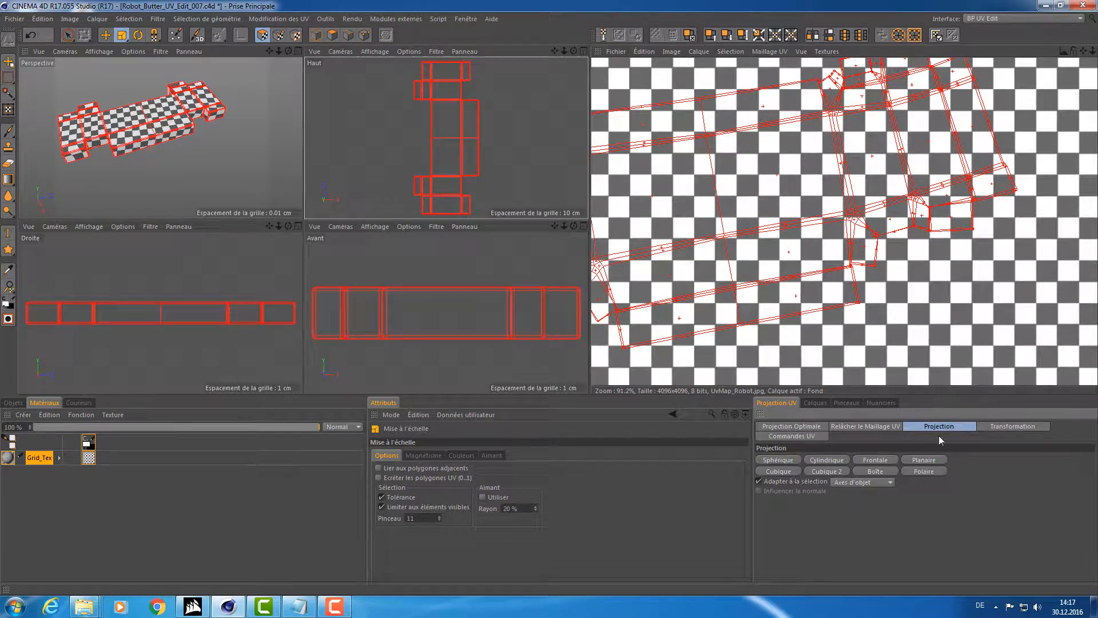
{"action": "left_click", "coordinate": [878, 470]}
{"action": "left_click", "coordinate": [861, 428]}
{"action": "left_click", "coordinate": [794, 508]}
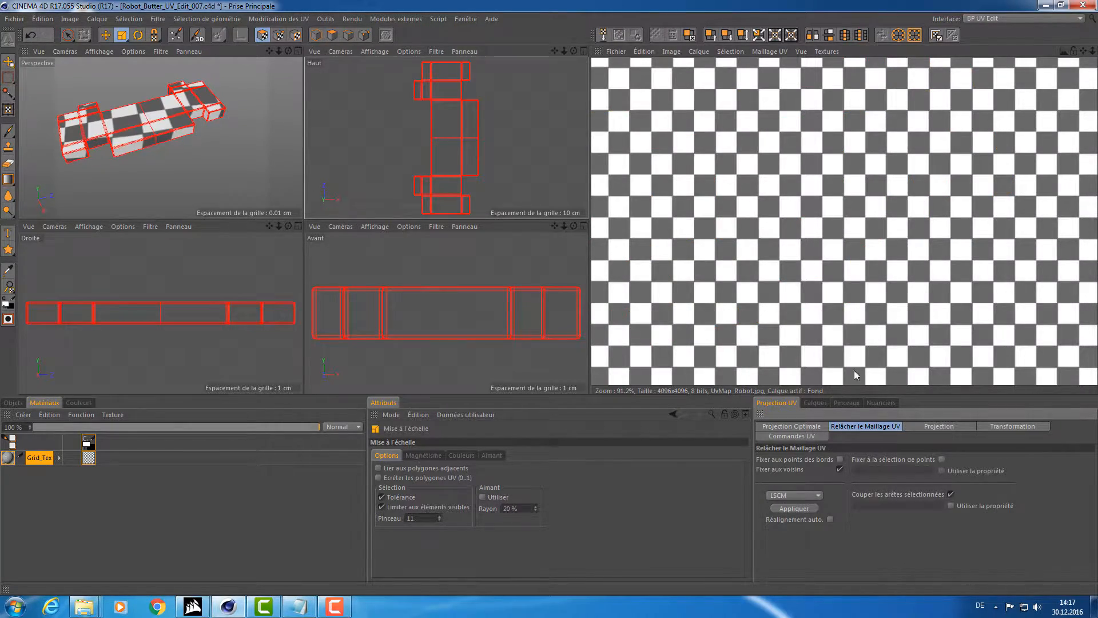
Enlarge the small unwrapped UV island and move it so that it lies fully inside the texture area.
{"action": "scroll", "coordinate": [592, 303], "scroll_direction": "down", "scroll_amount": 10}
{"action": "scroll", "coordinate": [815, 143], "scroll_direction": "up", "scroll_amount": 1}
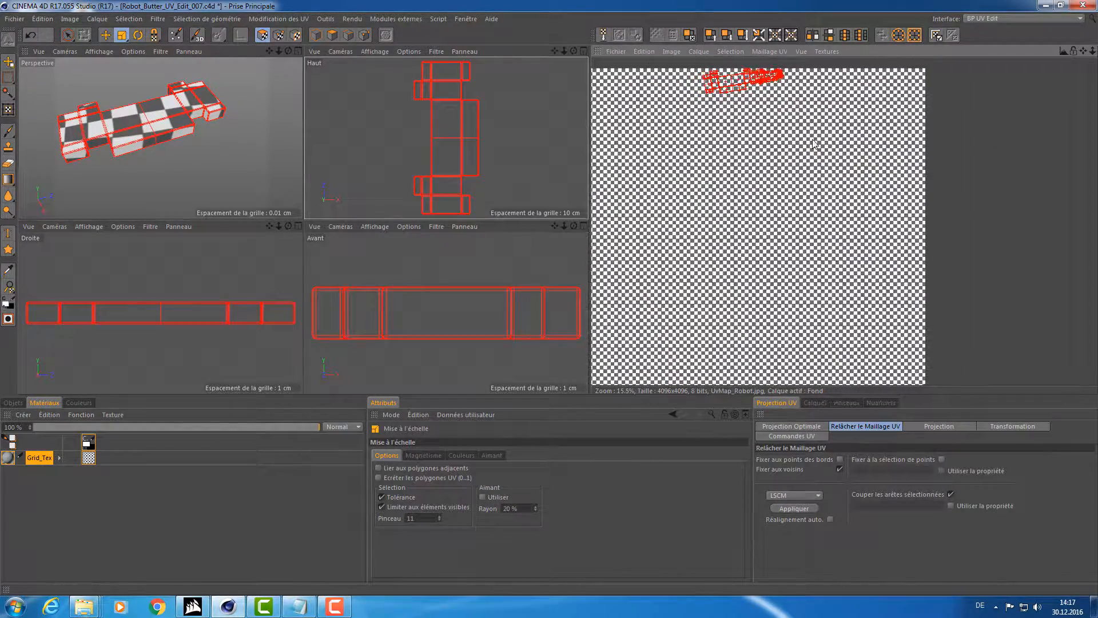
{"action": "left_click_drag", "start_coordinate": [730, 88], "coordinate": [593, 302]}
{"action": "key", "text": "t"}
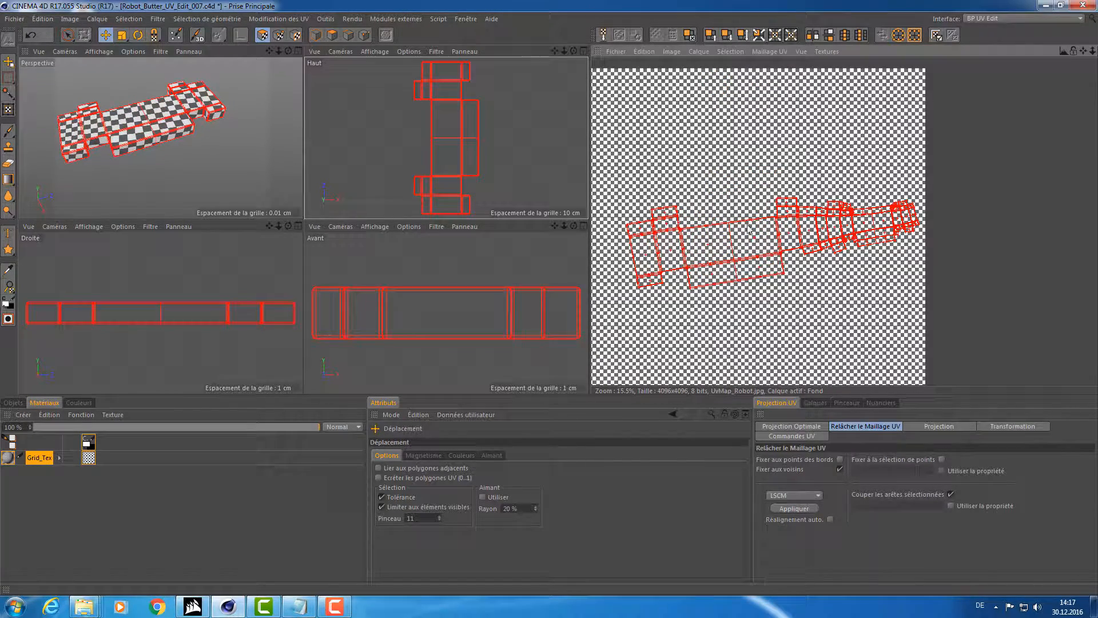
{"action": "left_click_drag", "start_coordinate": [748, 228], "coordinate": [723, 204]}
Relax the UV island again using the ABF method.
{"action": "left_click", "coordinate": [784, 495]}
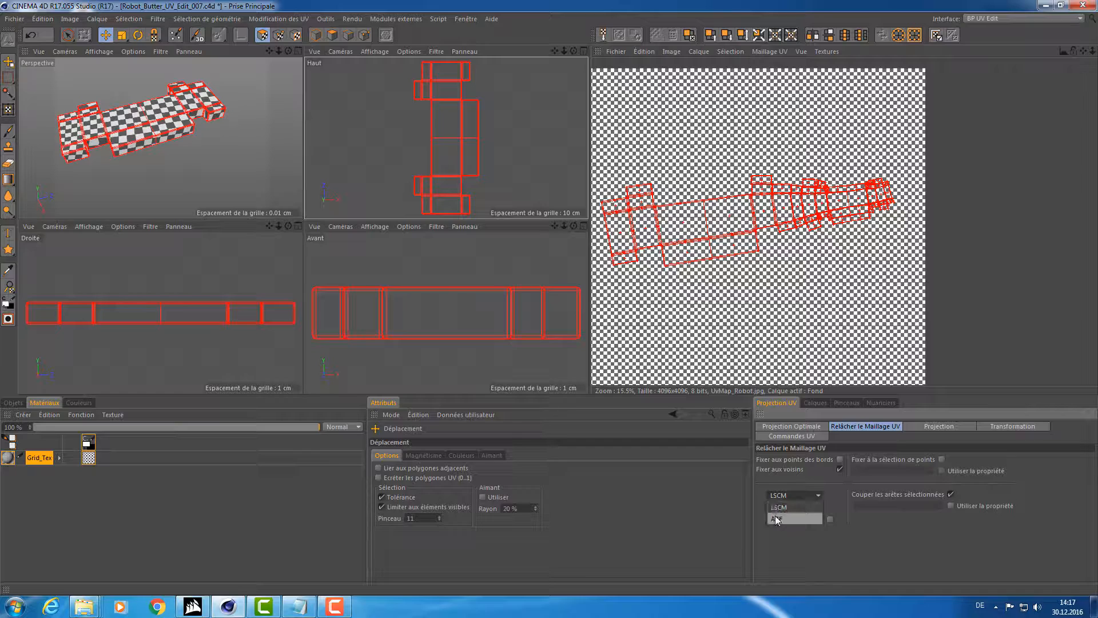
{"action": "left_click", "coordinate": [803, 509]}
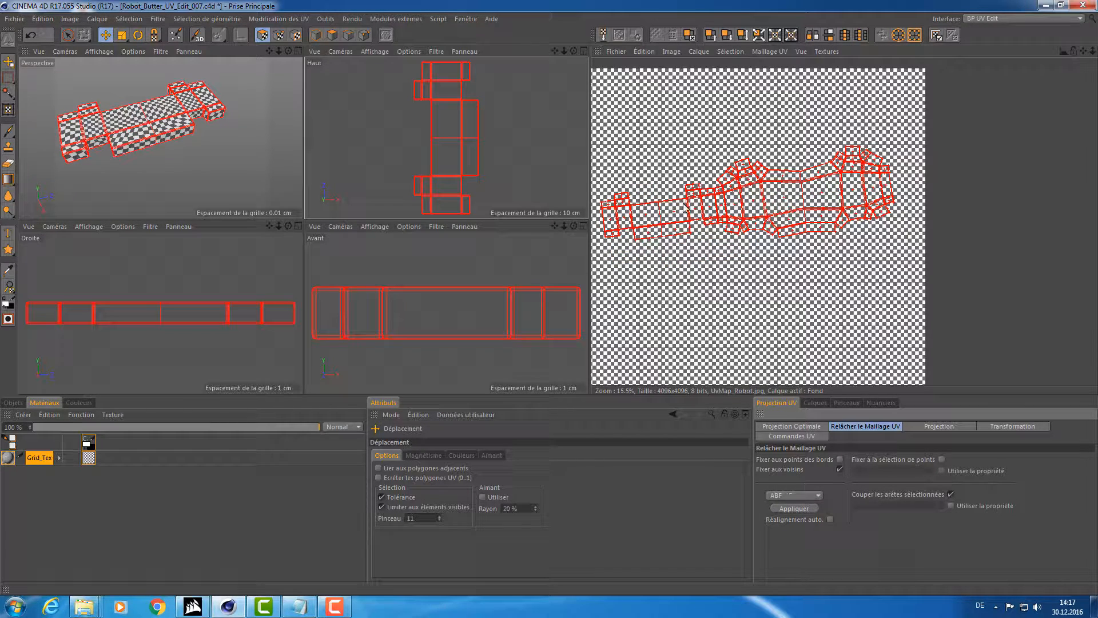
{"action": "key", "text": "F2"}
{"action": "key", "text": "F5"}
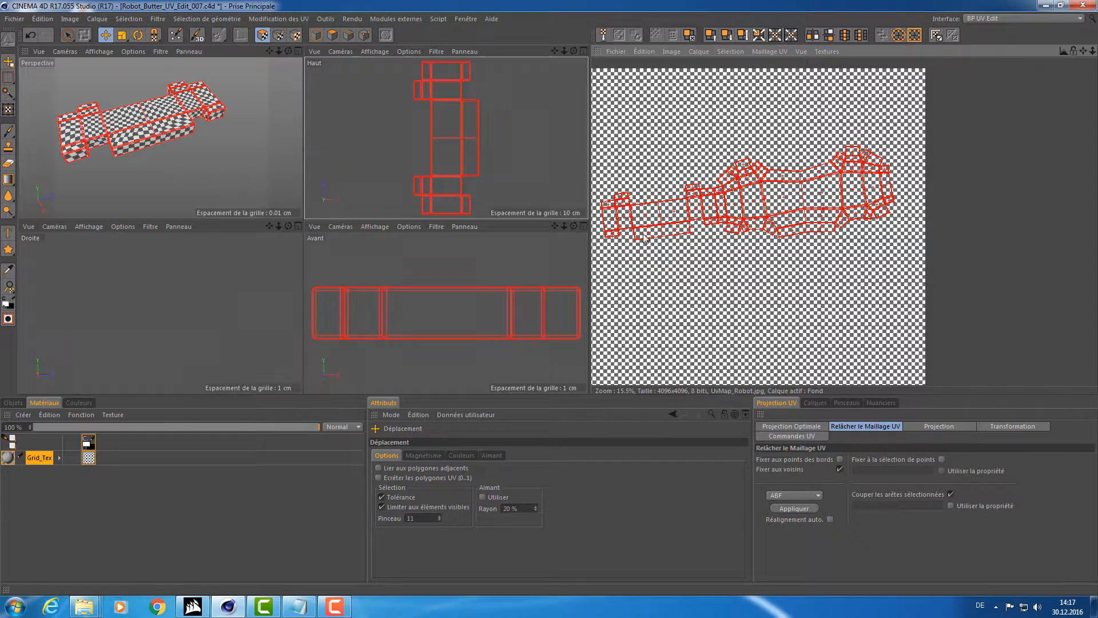
Examine the relaxed UV layout section by section, including the corner flaps and the long side strips.
{"action": "scroll", "coordinate": [662, 221], "scroll_direction": "up", "scroll_amount": 10}
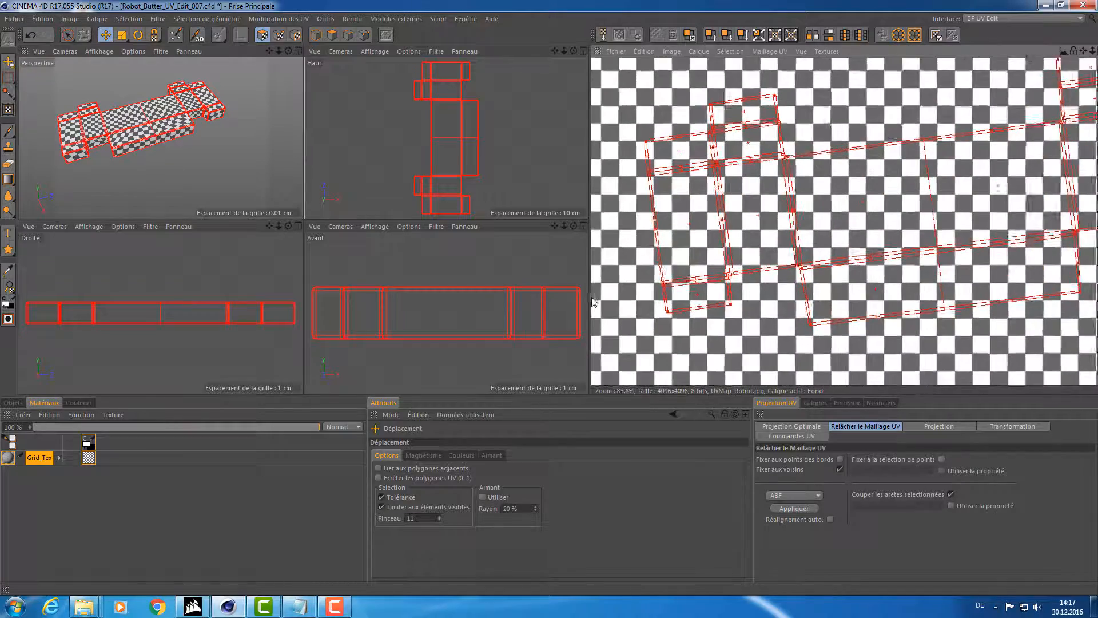
{"action": "scroll", "coordinate": [593, 303], "scroll_direction": "down", "scroll_amount": 5}
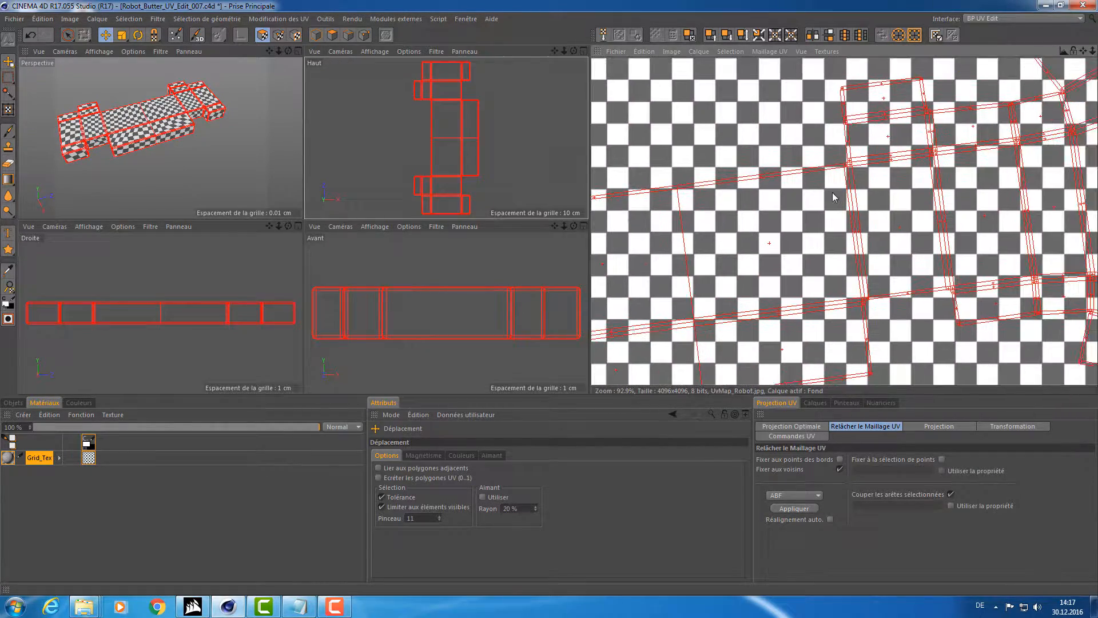
{"action": "scroll", "coordinate": [593, 303], "scroll_direction": "up", "scroll_amount": 6}
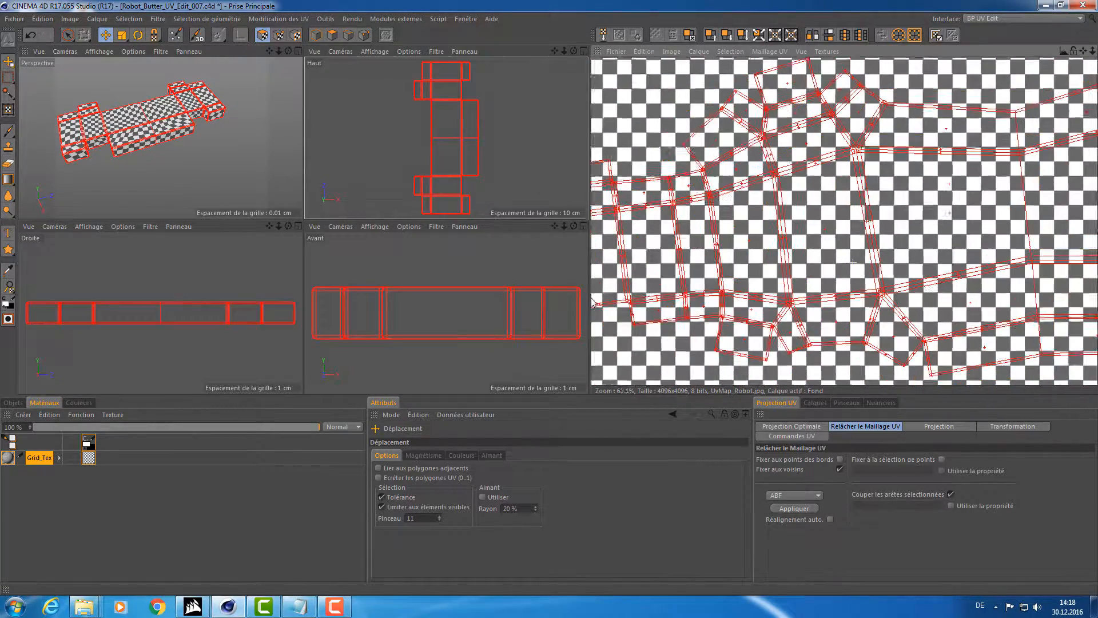
{"action": "scroll", "coordinate": [782, 346], "scroll_direction": "up", "scroll_amount": 3}
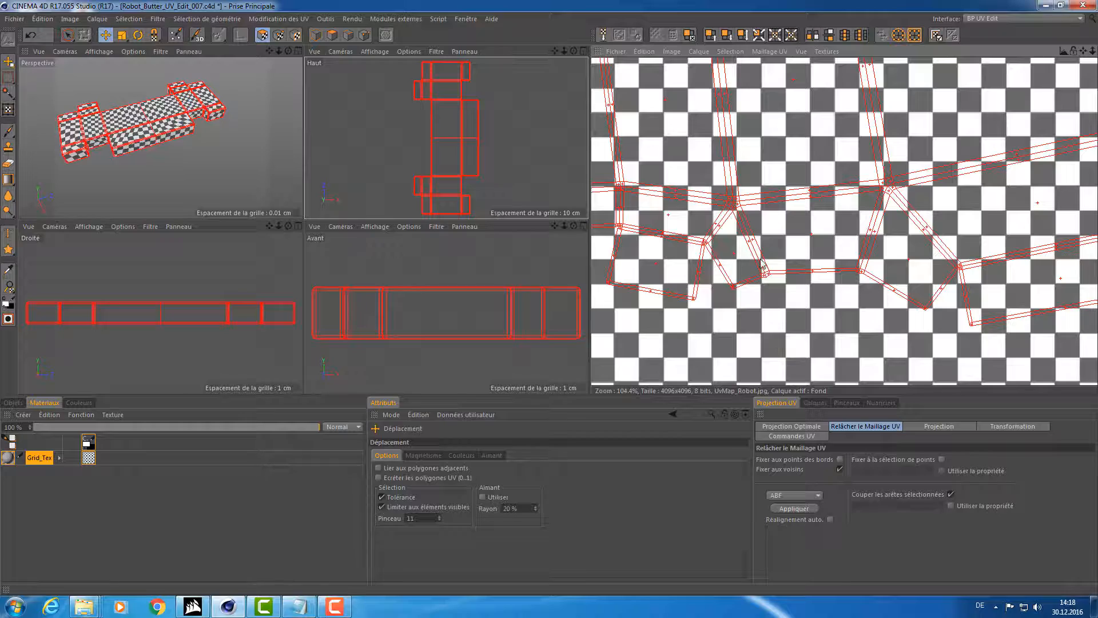
{"action": "scroll", "coordinate": [592, 303], "scroll_direction": "down", "scroll_amount": 2}
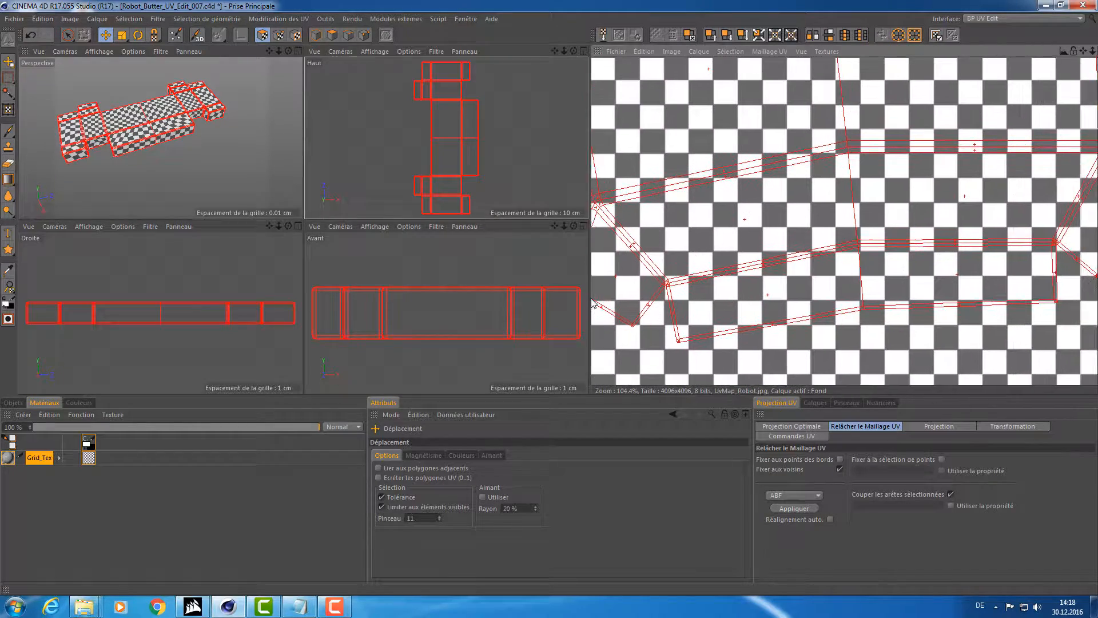
{"action": "middle_click_drag", "start_coordinate": [591, 304], "coordinate": [1058, 186], "text": "alt"}
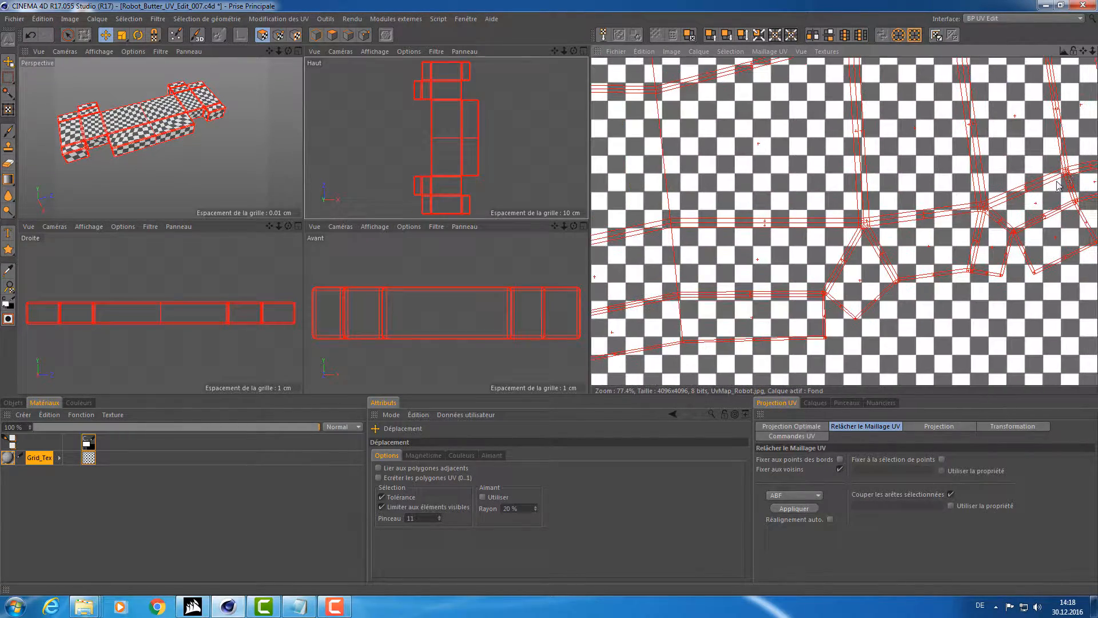
{"action": "middle_click_drag", "start_coordinate": [943, 235], "coordinate": [941, 232], "text": "alt"}
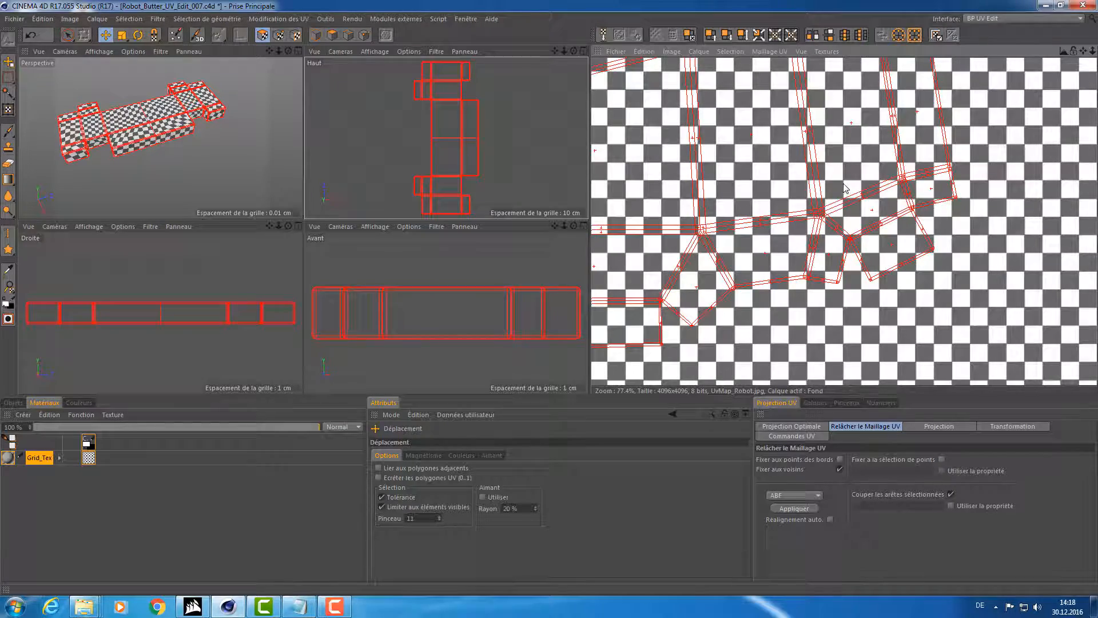
{"action": "middle_click_drag", "start_coordinate": [842, 180], "coordinate": [899, 341], "text": "alt"}
{"action": "middle_click_drag", "start_coordinate": [592, 298], "coordinate": [839, 182], "text": "alt"}
{"action": "right_click_drag", "start_coordinate": [839, 182], "coordinate": [689, 188], "text": "alt"}
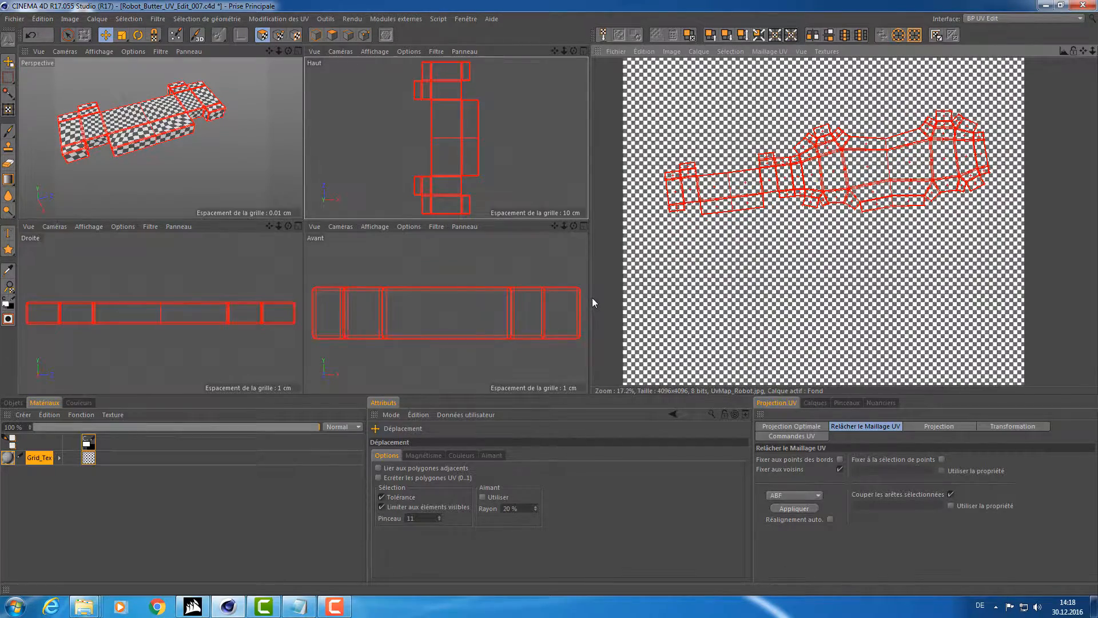
Rotate the UV island until its long axis runs horizontally and apply the ABF relaxation again.
{"action": "middle_click", "coordinate": [197, 150]}
{"action": "left_click_drag", "start_coordinate": [198, 150], "coordinate": [270, 213], "text": "alt"}
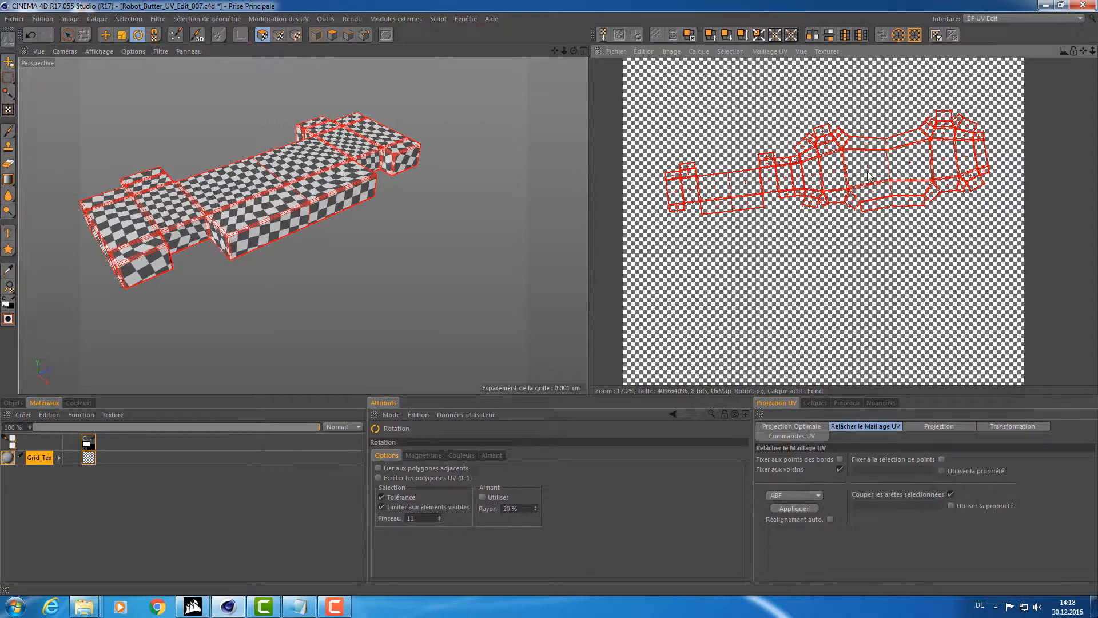
{"action": "left_click_drag", "start_coordinate": [868, 174], "coordinate": [593, 300]}
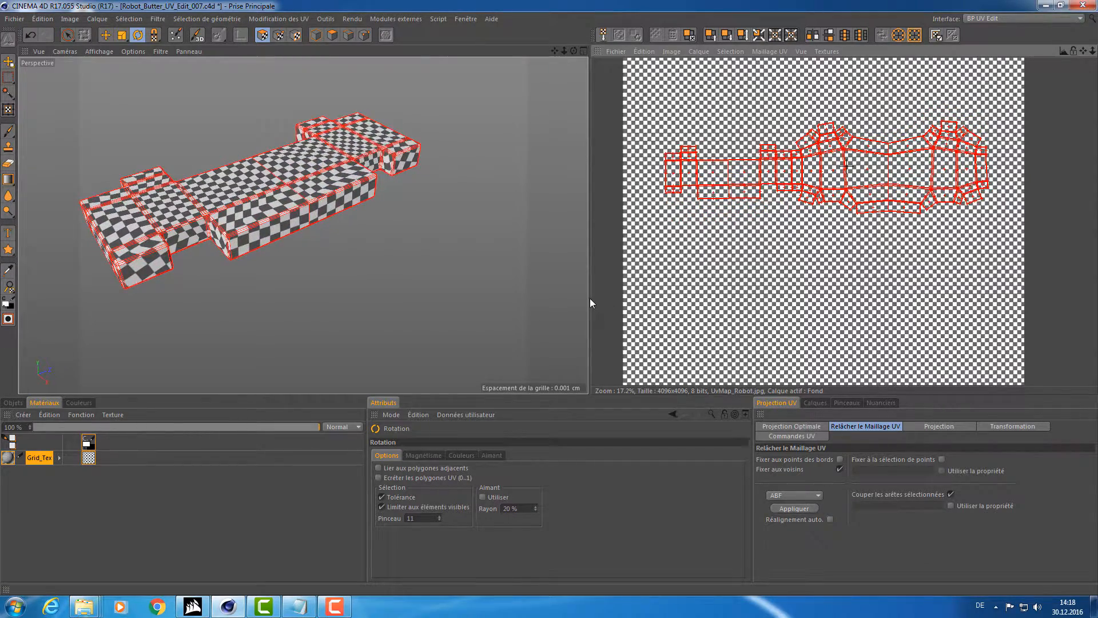
{"action": "key", "text": "e"}
{"action": "left_click", "coordinate": [796, 506]}
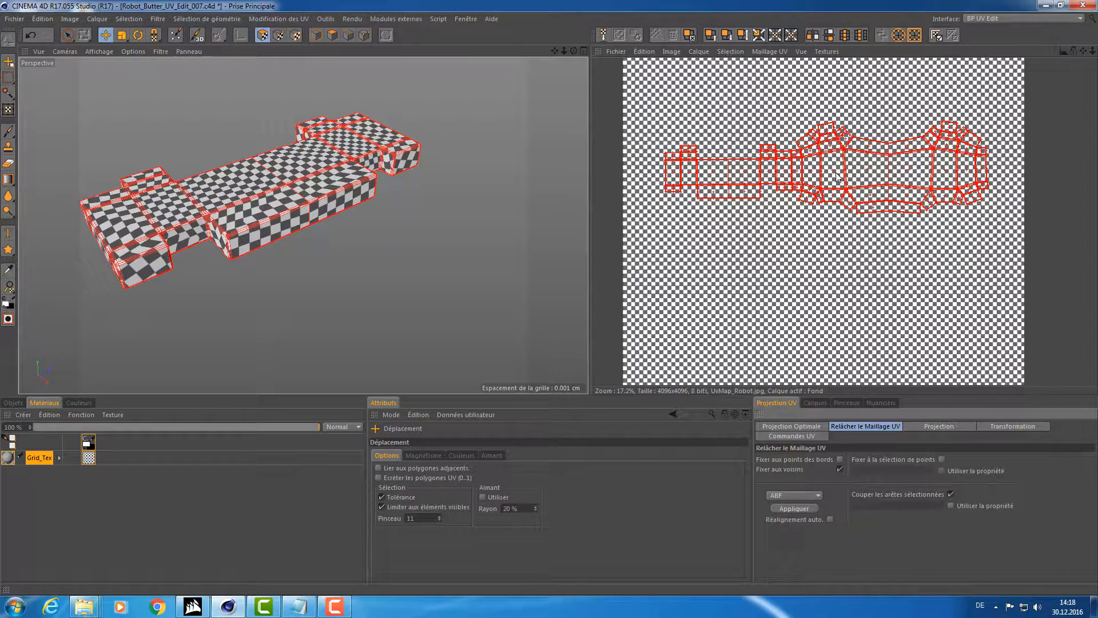
{"action": "key", "text": "r"}
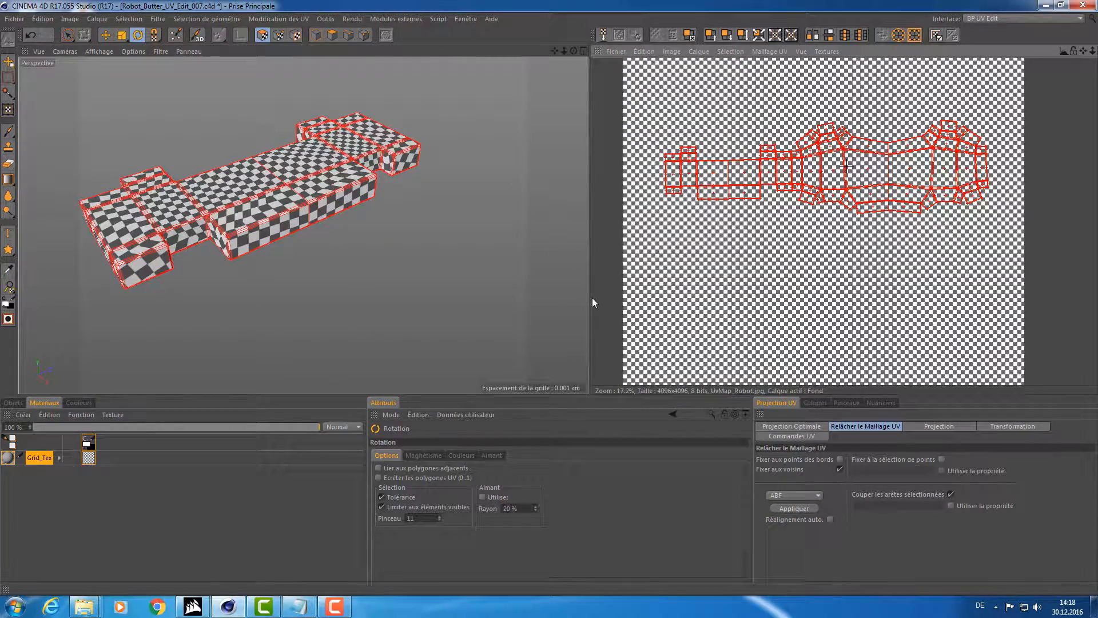
Scale the UV island slightly up and move it to the lower part of the texture.
{"action": "key", "text": "t"}
{"action": "left_click_drag", "start_coordinate": [592, 297], "coordinate": [615, 285]}
{"action": "key", "text": "e"}
Examine the checker pattern on the mesh's side and top faces and compare it with the UV layout.
{"action": "left_click_drag", "start_coordinate": [321, 94], "coordinate": [260, 118], "text": "alt"}
{"action": "right_click_drag", "start_coordinate": [340, 174], "coordinate": [406, 158], "text": "alt"}
{"action": "left_click_drag", "start_coordinate": [406, 157], "coordinate": [360, 168], "text": "alt"}
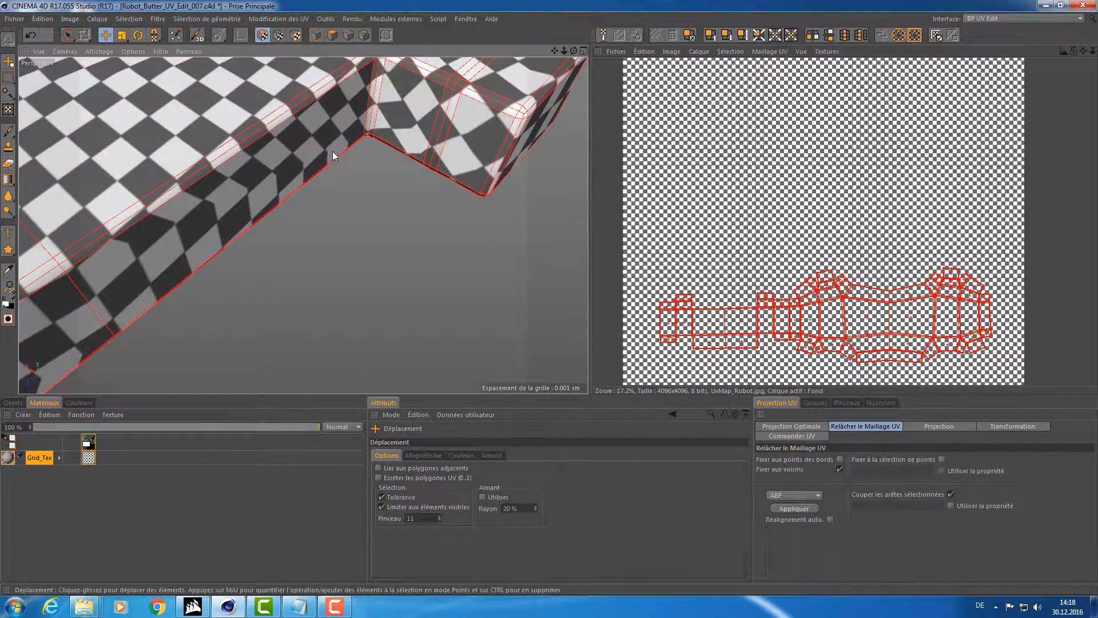
{"action": "right_click_drag", "start_coordinate": [442, 148], "coordinate": [399, 141], "text": "alt"}
{"action": "left_click_drag", "start_coordinate": [308, 143], "coordinate": [365, 131], "text": "alt"}
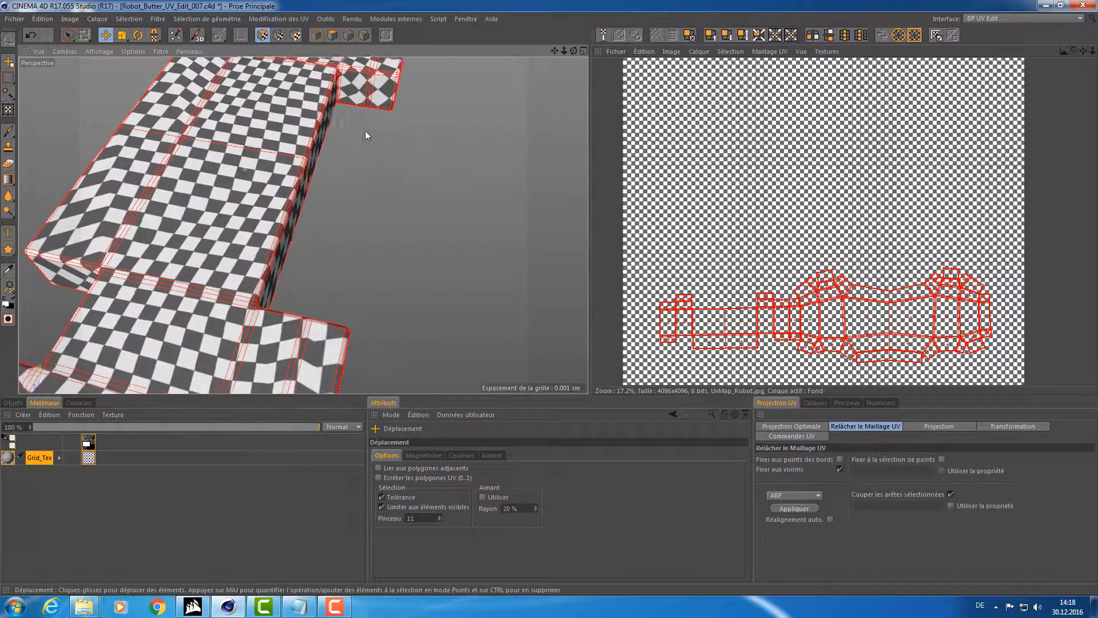
{"action": "right_click_drag", "start_coordinate": [813, 278], "coordinate": [938, 278], "text": "alt"}
{"action": "middle_click_drag", "start_coordinate": [674, 378], "coordinate": [820, 303], "text": "alt"}
{"action": "mouse_move", "coordinate": [835, 266]}
{"action": "middle_mouse_down", "text": "alt"}
{"action": "mouse_move", "coordinate": [835, 228]}
{"action": "mouse_move", "coordinate": [837, 250]}
{"action": "middle_mouse_up", "text": "alt"}
{"action": "right_click_drag", "start_coordinate": [837, 249], "coordinate": [801, 255], "text": "alt"}
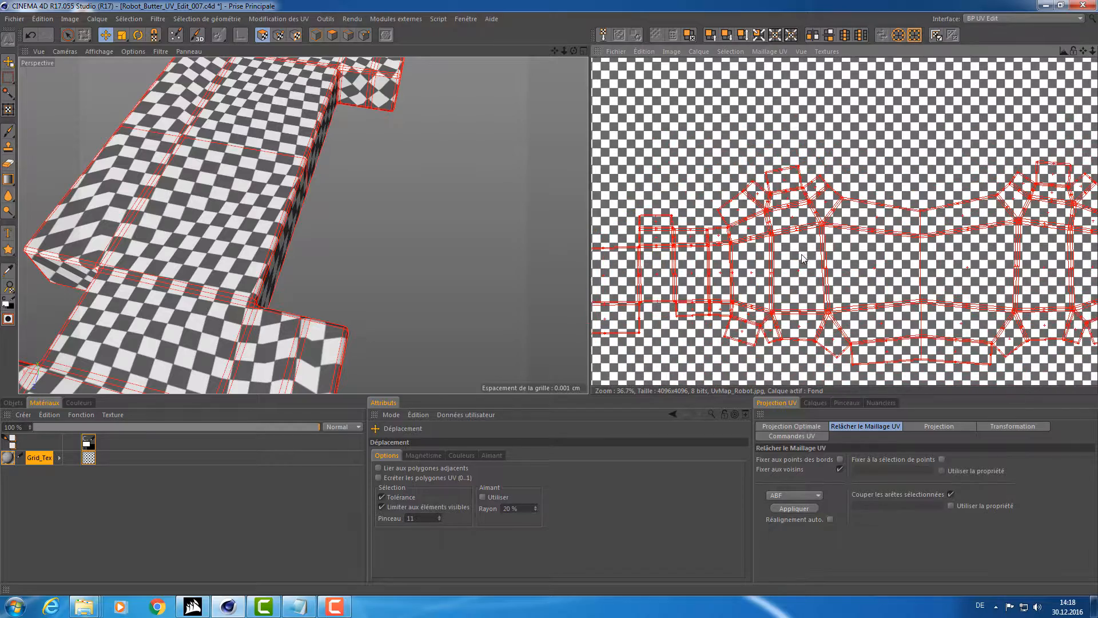
Select the narrow bevel strips crossing the two slanted flaps beside the first upper block of the UV island.
{"action": "middle_click_drag", "start_coordinate": [802, 255], "coordinate": [755, 212], "text": "alt"}
{"action": "left_click", "coordinate": [750, 150]}
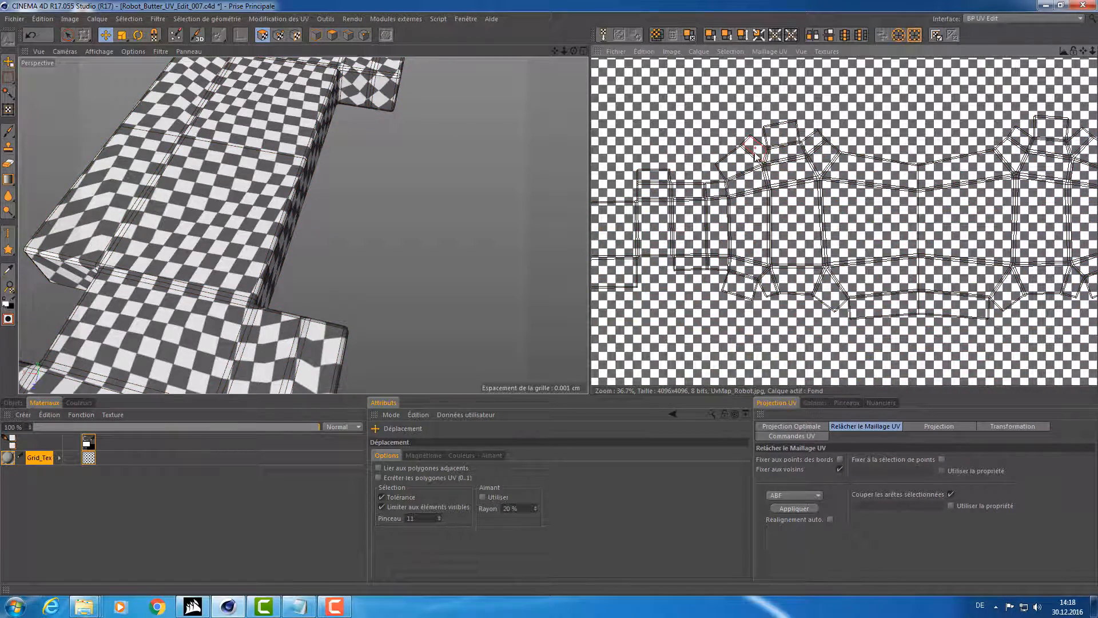
{"action": "scroll", "coordinate": [761, 155], "scroll_direction": "up", "scroll_amount": 6}
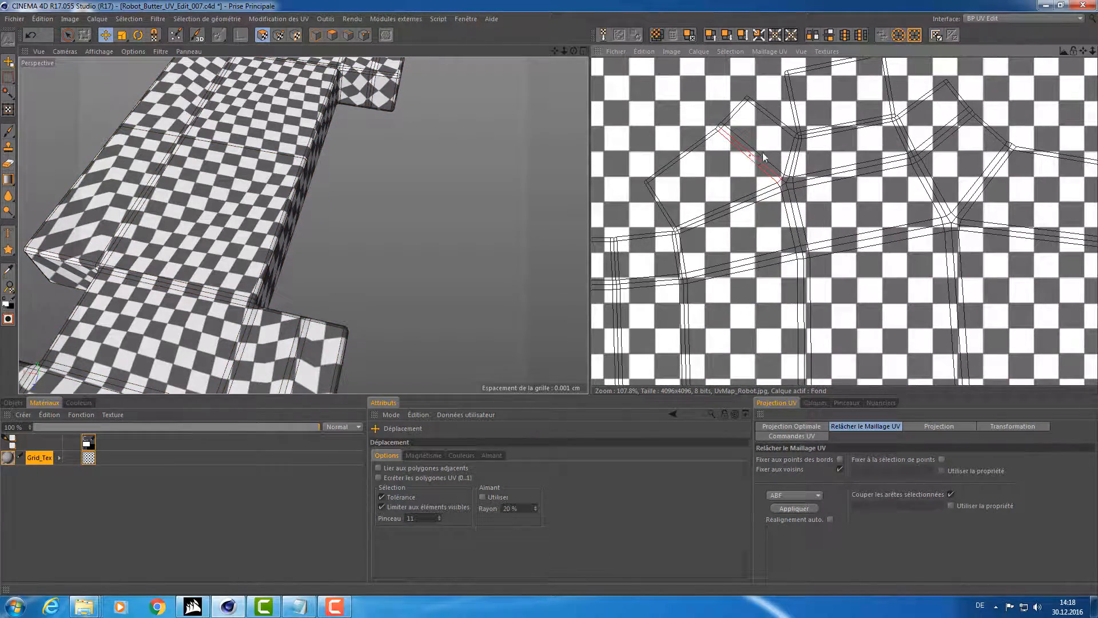
{"action": "middle_click_drag", "start_coordinate": [869, 153], "coordinate": [780, 158], "text": "alt"}
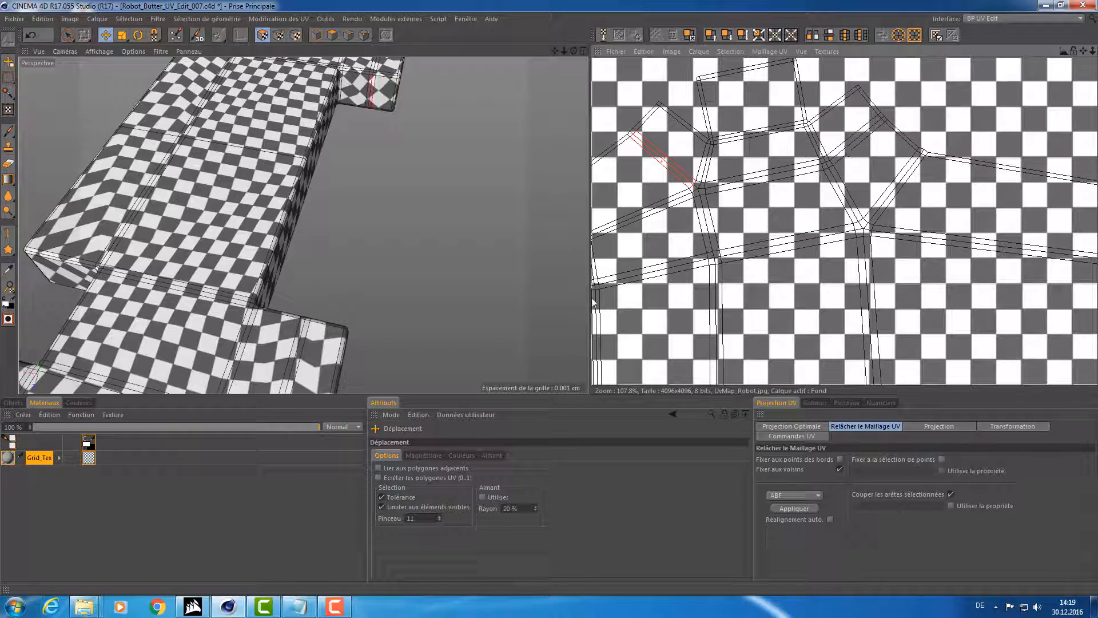
{"action": "scroll", "coordinate": [593, 301], "scroll_direction": "down", "scroll_amount": 6}
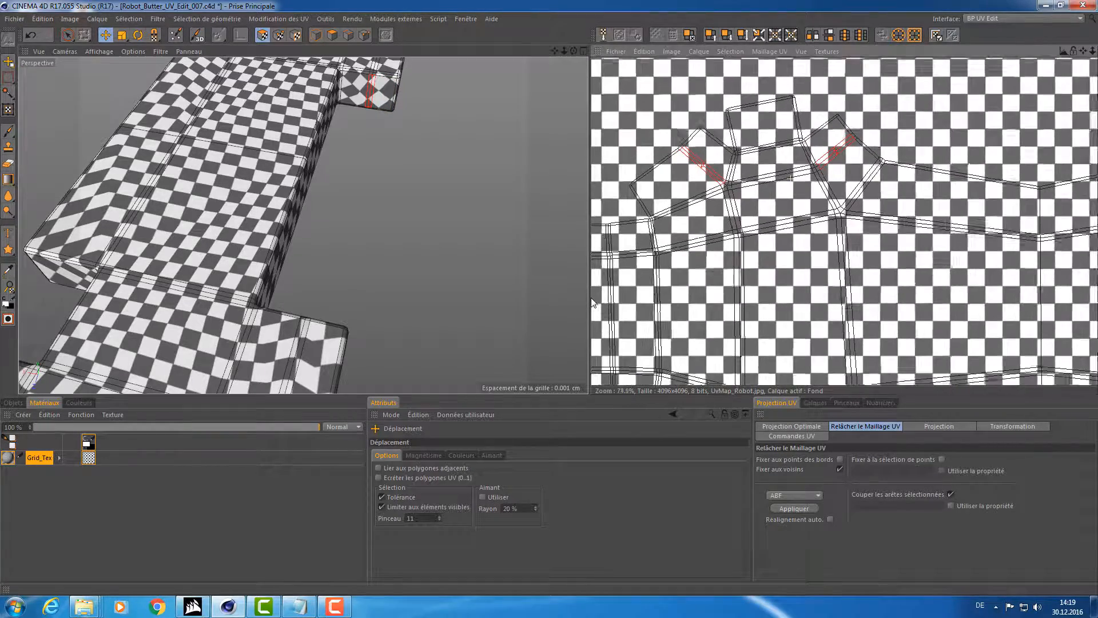
Add the matching bevel strips on the two slanted flaps beside the other upper block to the UV polygon selection.
{"action": "scroll", "coordinate": [592, 302], "scroll_direction": "down", "scroll_amount": 2}
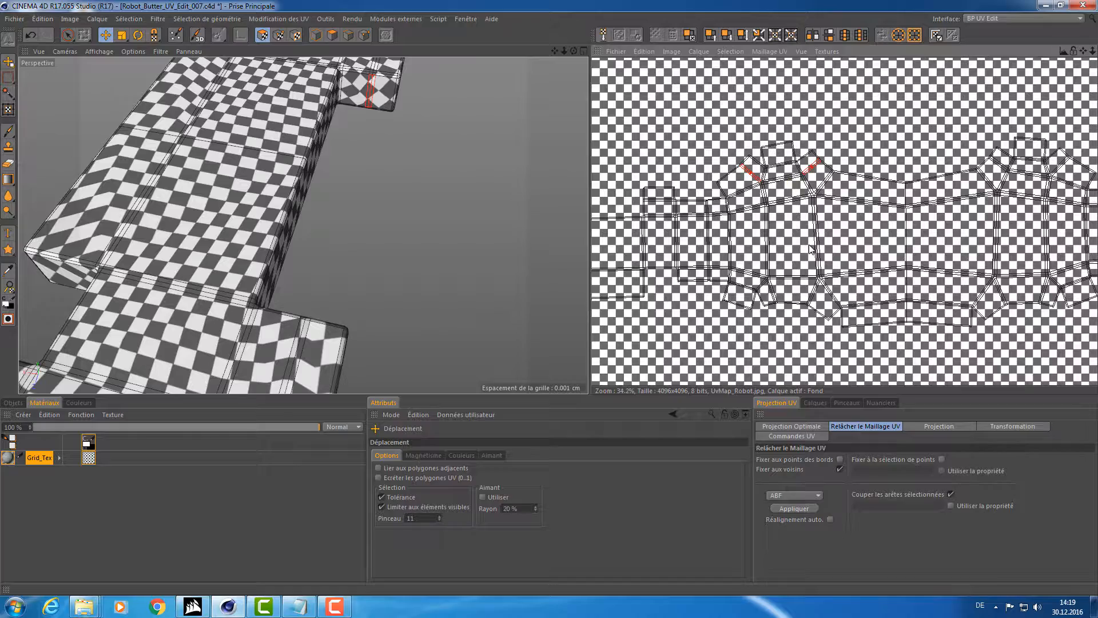
{"action": "middle_click_drag", "start_coordinate": [974, 190], "coordinate": [594, 303], "text": "alt"}
{"action": "scroll", "coordinate": [862, 210], "scroll_direction": "up", "scroll_amount": 9}
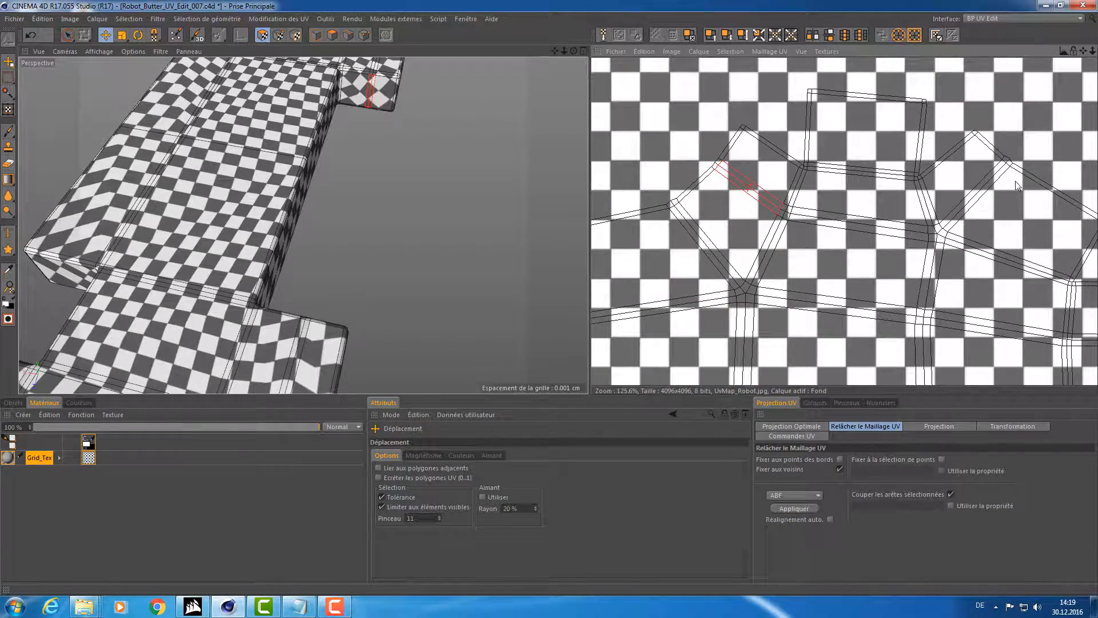
{"action": "scroll", "coordinate": [973, 216], "scroll_direction": "down", "scroll_amount": 9}
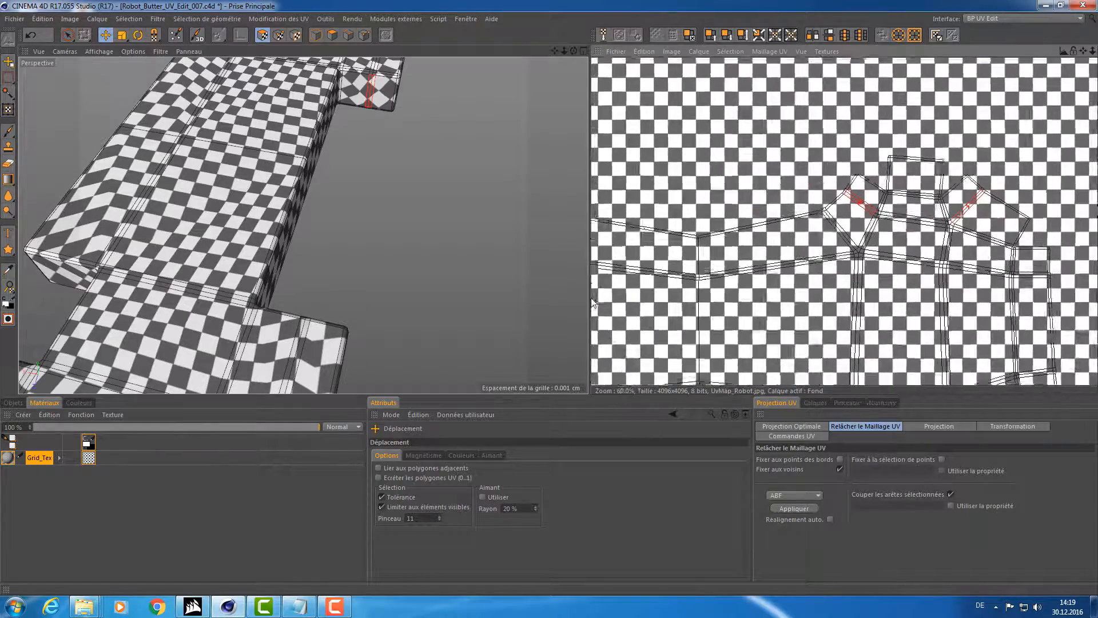
Add the bevel strips on both sides of the flap below the right-hand block of the UV island to the polygon selection.
{"action": "middle_click_drag", "start_coordinate": [974, 216], "coordinate": [594, 302], "text": "alt"}
{"action": "scroll", "coordinate": [593, 299], "scroll_direction": "up", "scroll_amount": 4}
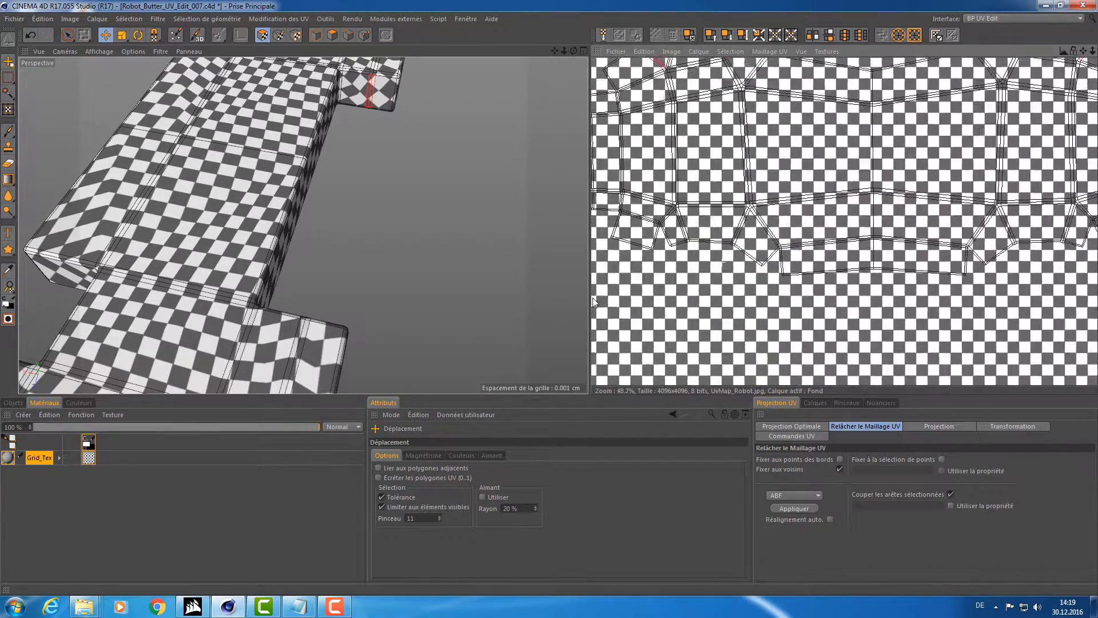
{"action": "middle_click_drag", "start_coordinate": [592, 298], "coordinate": [591, 298], "text": "alt"}
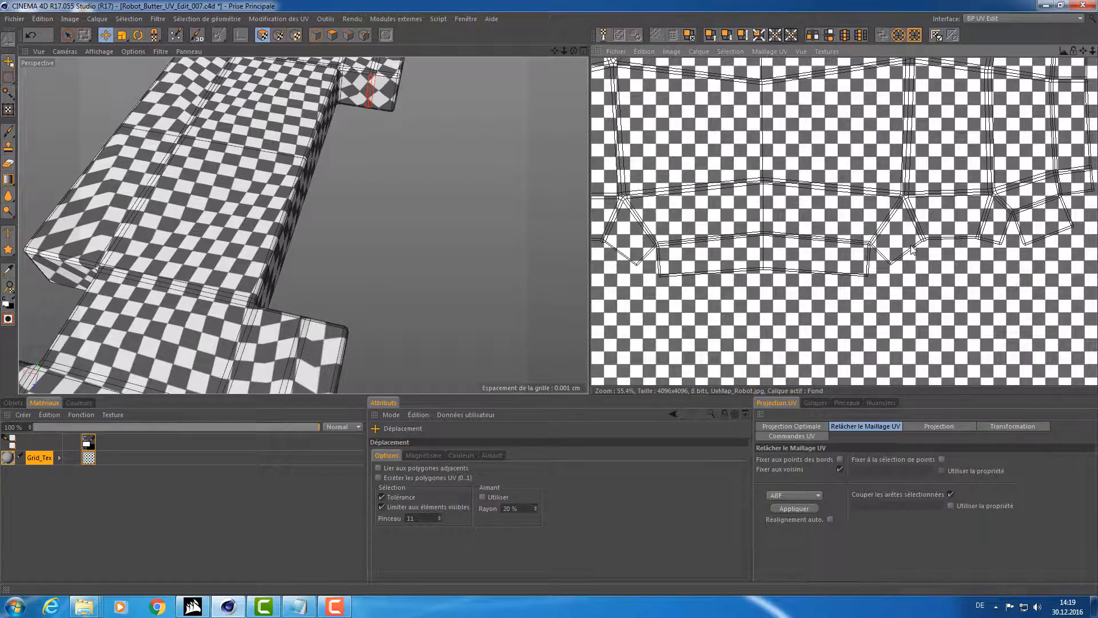
{"action": "middle_click_drag", "start_coordinate": [911, 249], "coordinate": [594, 303], "text": "alt"}
{"action": "scroll", "coordinate": [834, 243], "scroll_direction": "up", "scroll_amount": 5}
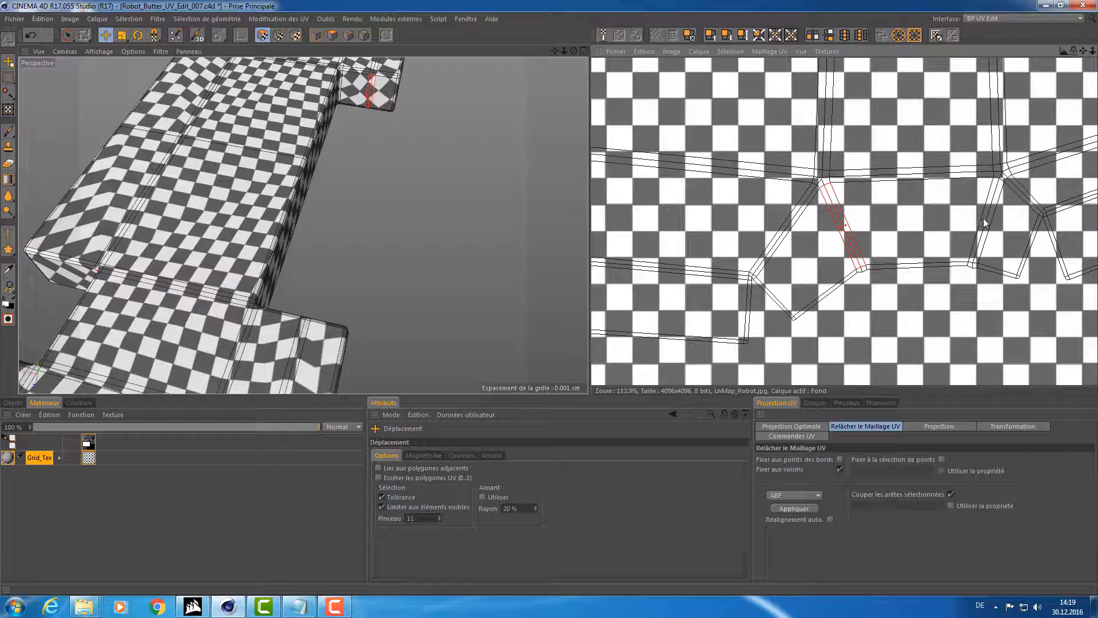
Add the matching bevel strips flanking the flap below the left-hand block of the UV island to the polygon selection.
{"action": "scroll", "coordinate": [796, 226], "scroll_direction": "down", "scroll_amount": 6}
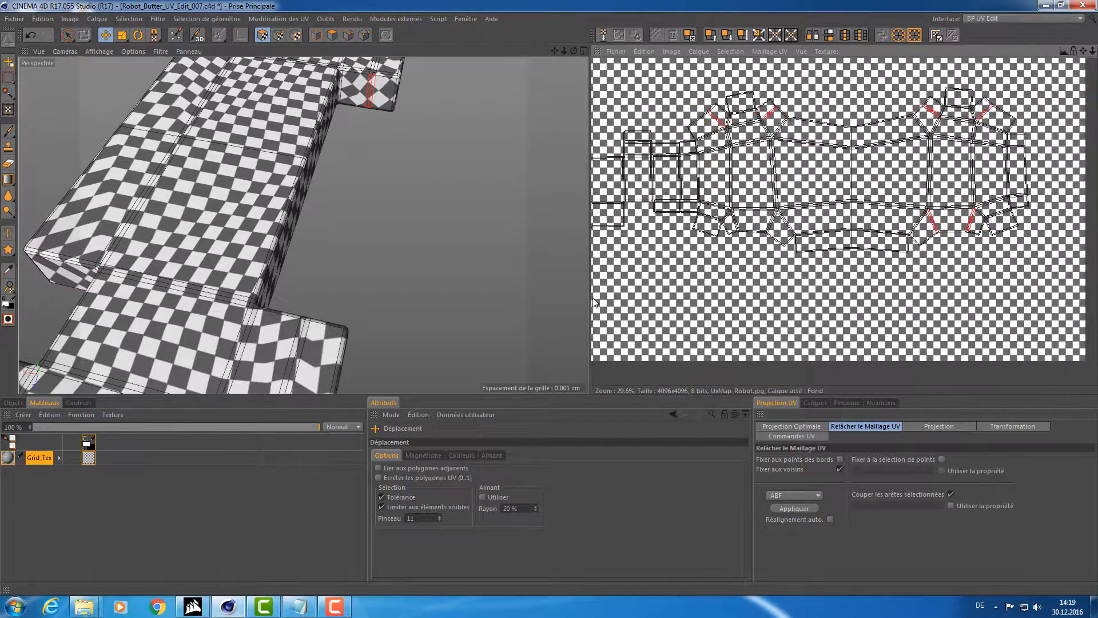
{"action": "scroll", "coordinate": [592, 297], "scroll_direction": "up", "scroll_amount": 8}
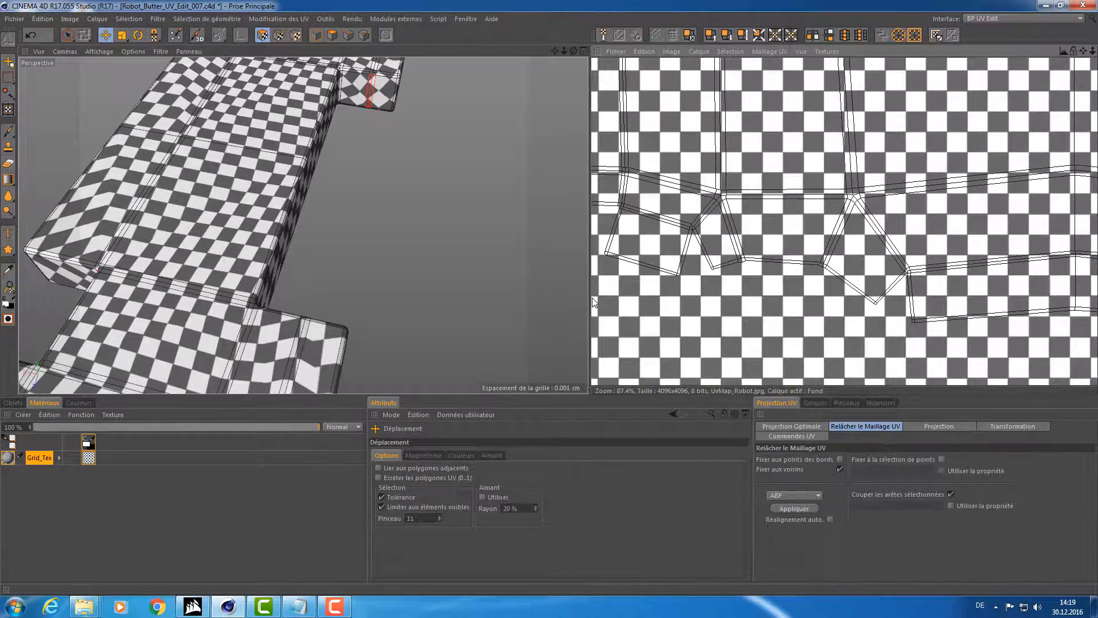
{"action": "scroll", "coordinate": [778, 227], "scroll_direction": "up", "scroll_amount": 1}
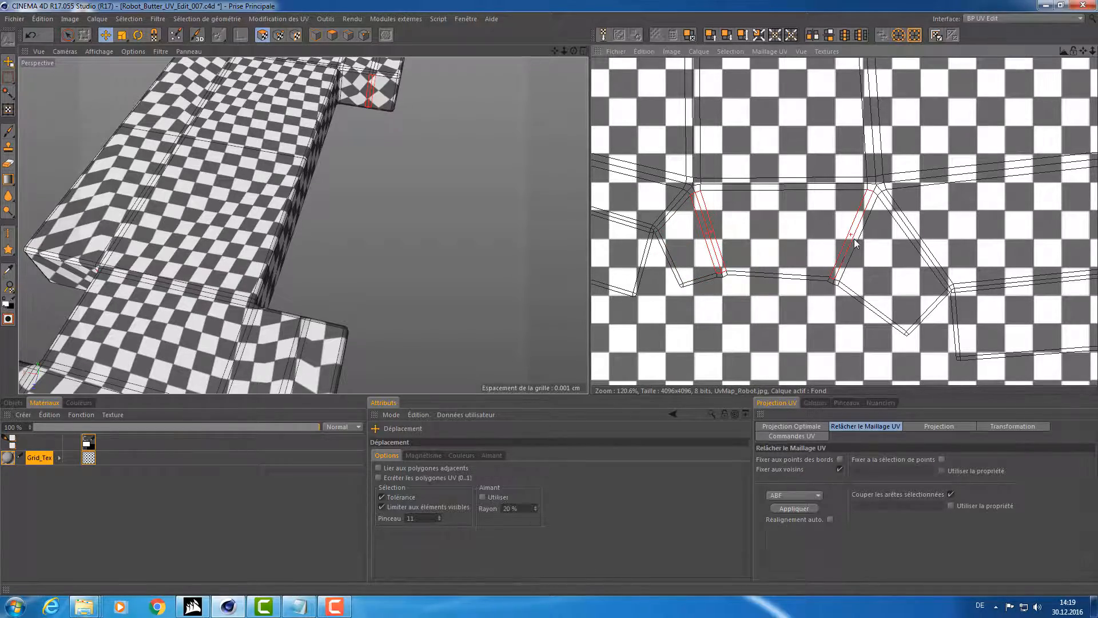
{"action": "scroll", "coordinate": [856, 243], "scroll_direction": "down", "scroll_amount": 7}
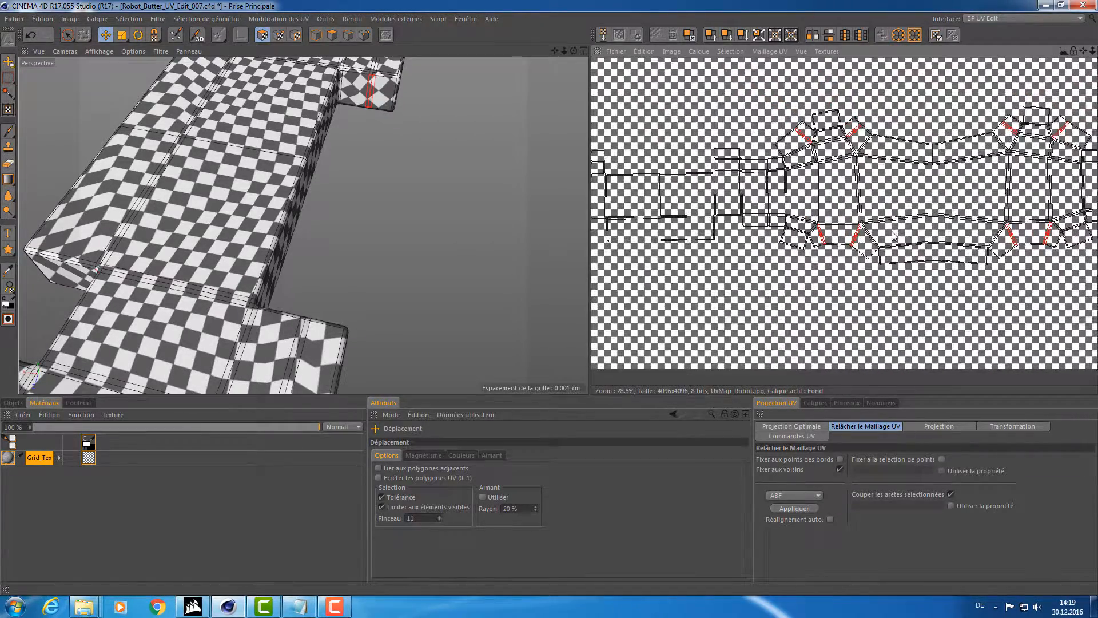
In edge mode, add the vertical corner edges on both sides of the first side recess to the seam selection.
{"action": "middle_click", "coordinate": [449, 232]}
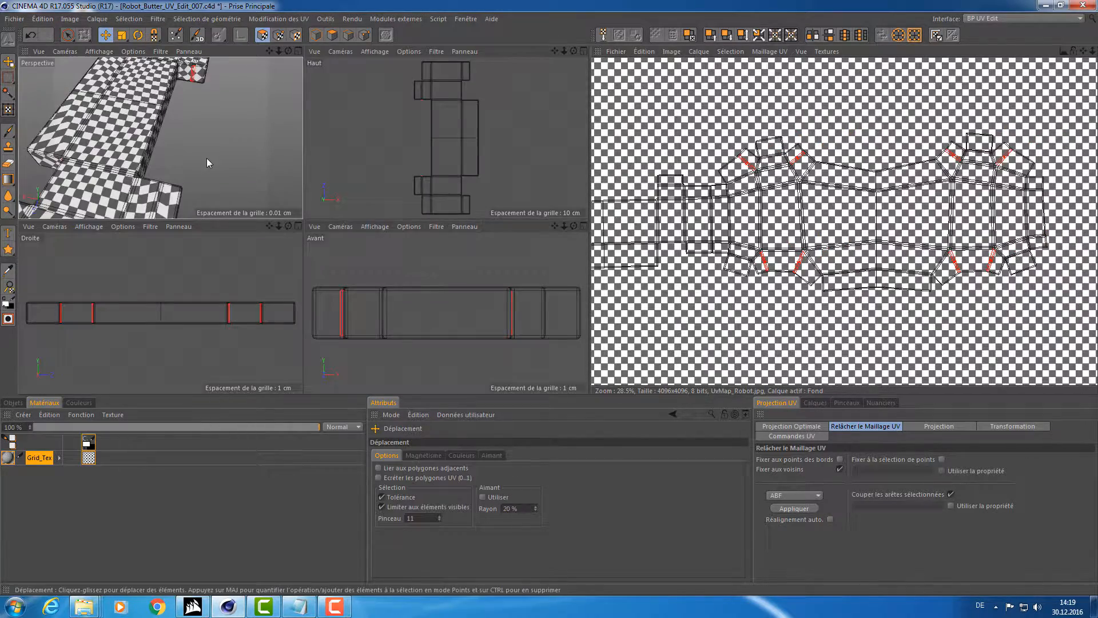
{"action": "middle_click", "coordinate": [207, 158]}
{"action": "left_click_drag", "start_coordinate": [413, 242], "coordinate": [366, 194], "text": "alt"}
{"action": "left_click", "coordinate": [351, 36]}
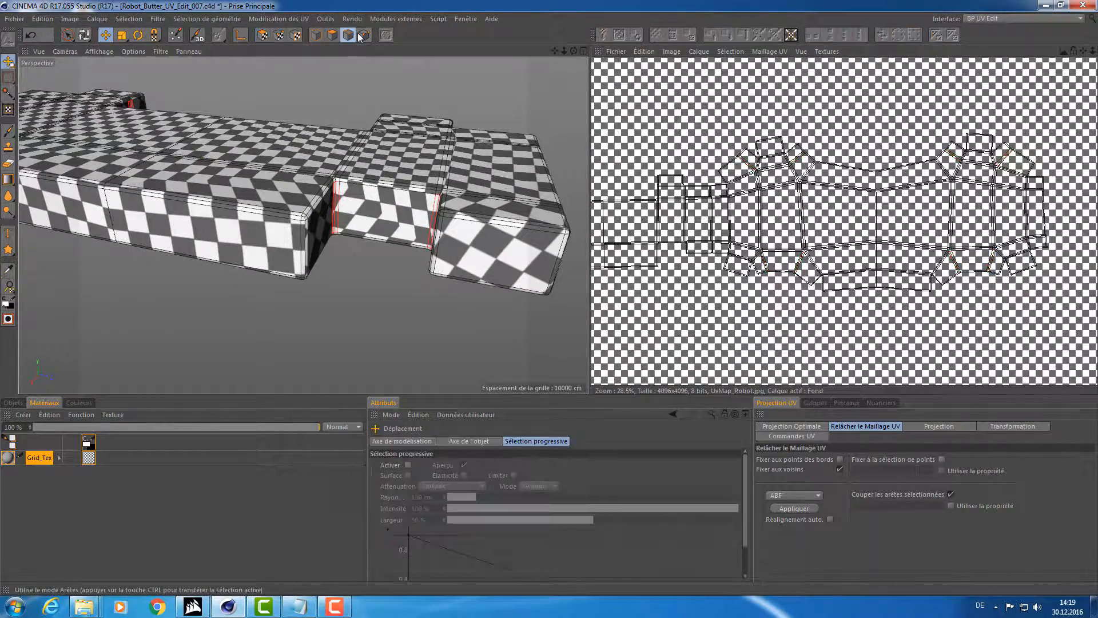
{"action": "left_click_drag", "start_coordinate": [402, 133], "coordinate": [433, 153], "text": "alt"}
{"action": "right_click_drag", "start_coordinate": [450, 193], "coordinate": [476, 194], "text": "alt"}
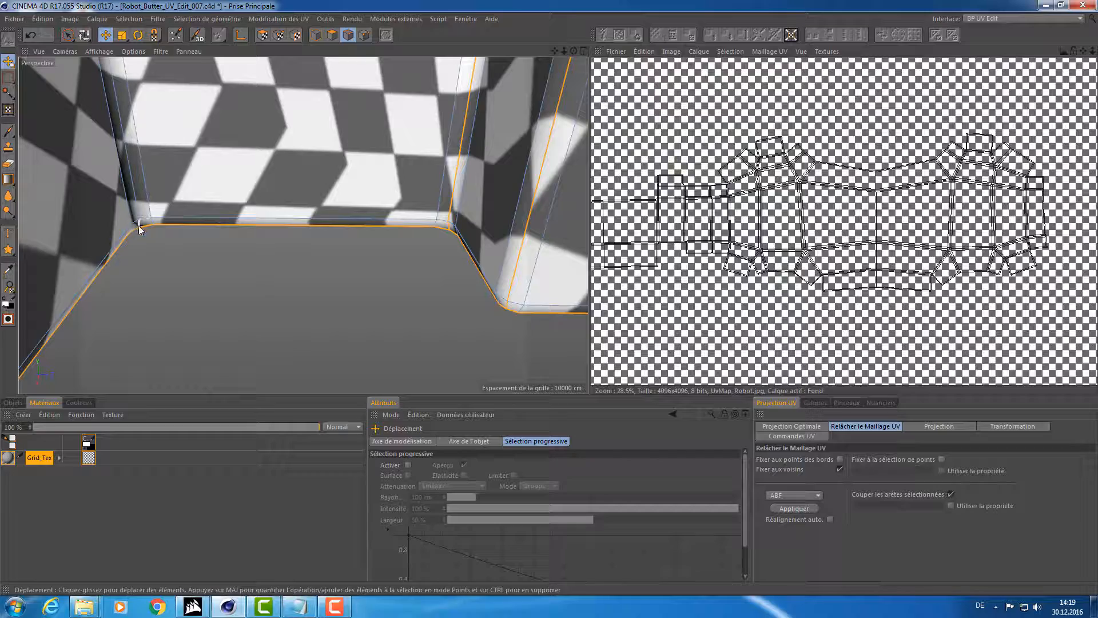
{"action": "left_click_drag", "start_coordinate": [256, 156], "coordinate": [104, 208], "text": "alt"}
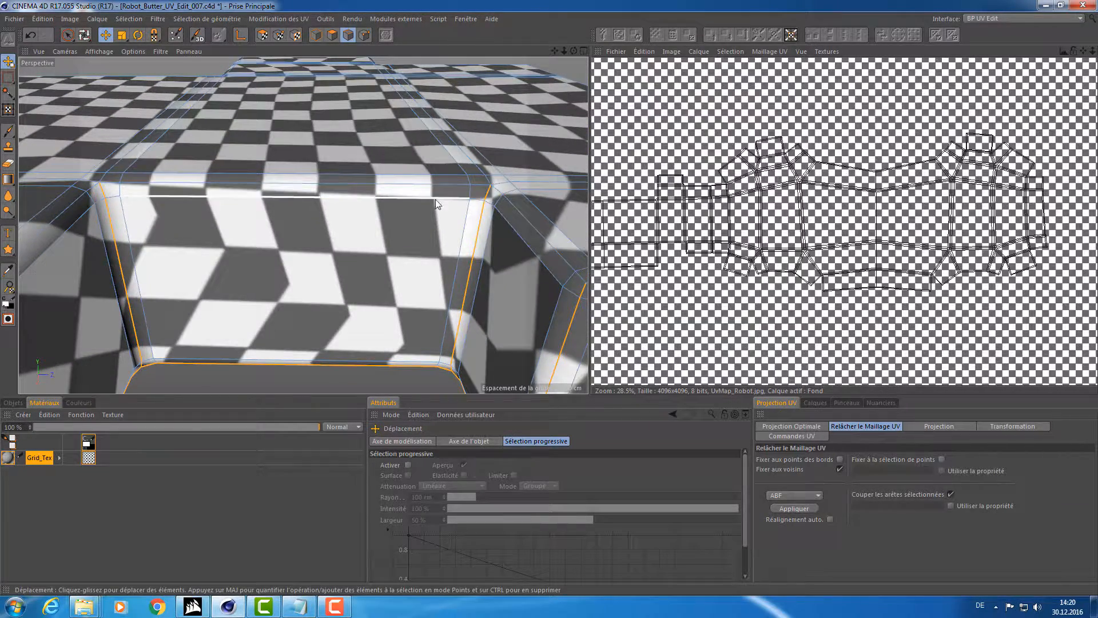
Add the two vertical corner edges of the second side recess to the seam edge selection.
{"action": "right_click_drag", "start_coordinate": [436, 200], "coordinate": [287, 222], "text": "alt"}
{"action": "middle_click_drag", "start_coordinate": [287, 222], "coordinate": [319, 219], "text": "alt"}
{"action": "right_click_drag", "start_coordinate": [319, 218], "coordinate": [409, 194], "text": "alt"}
{"action": "middle_click_drag", "start_coordinate": [409, 193], "coordinate": [270, 263], "text": "alt"}
{"action": "right_click_drag", "start_coordinate": [305, 238], "coordinate": [325, 227], "text": "alt"}
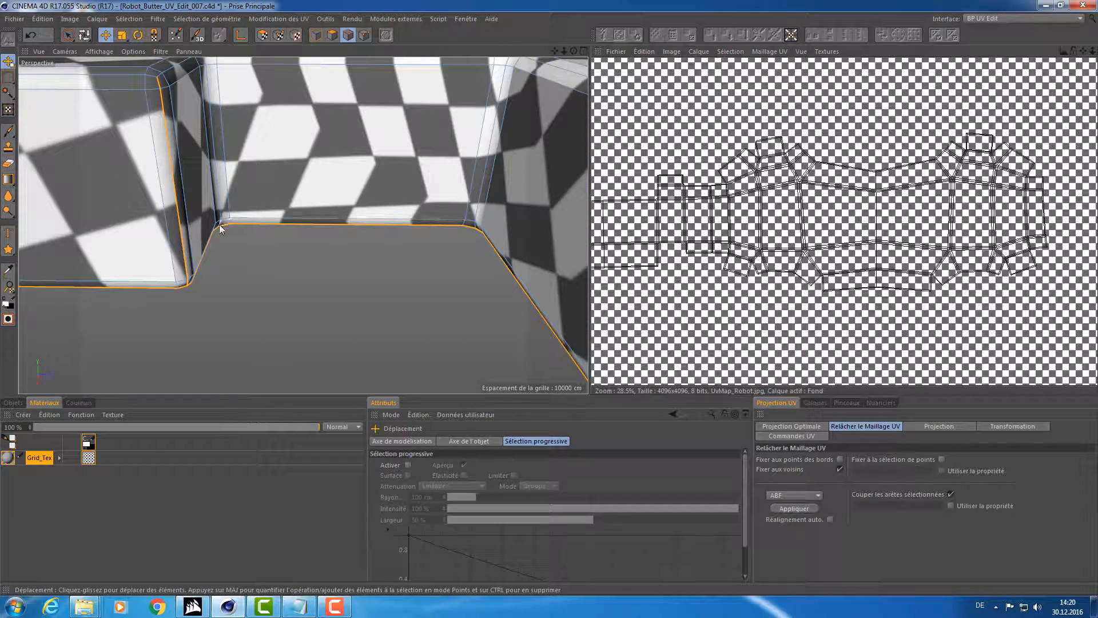
{"action": "left_click_drag", "start_coordinate": [252, 149], "coordinate": [228, 183], "text": "alt"}
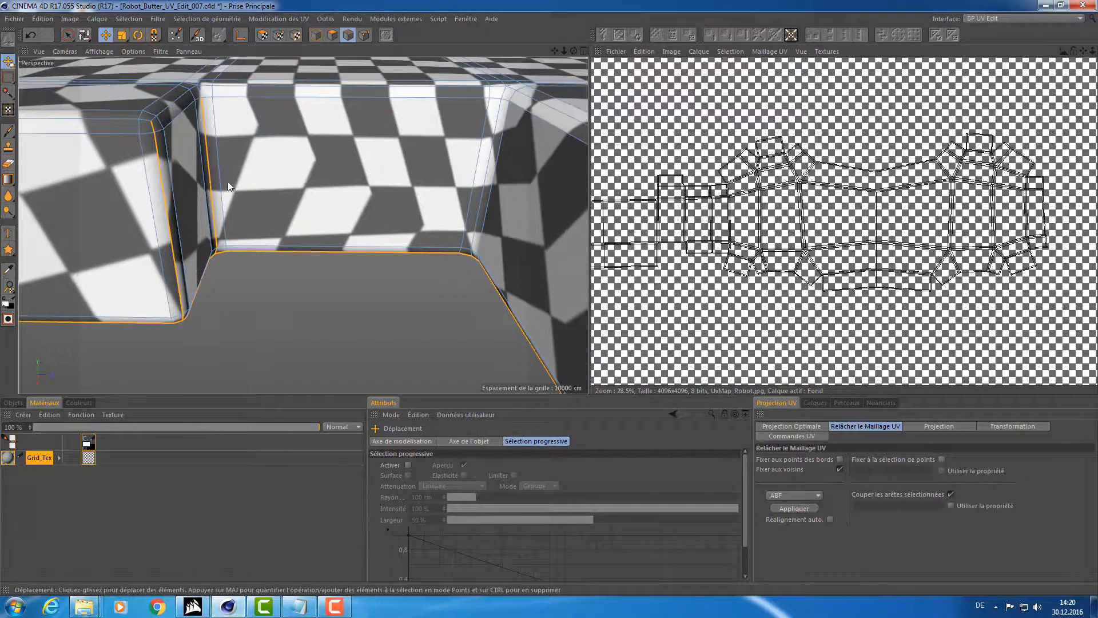
{"action": "left_click", "coordinate": [201, 92], "text": "shift"}
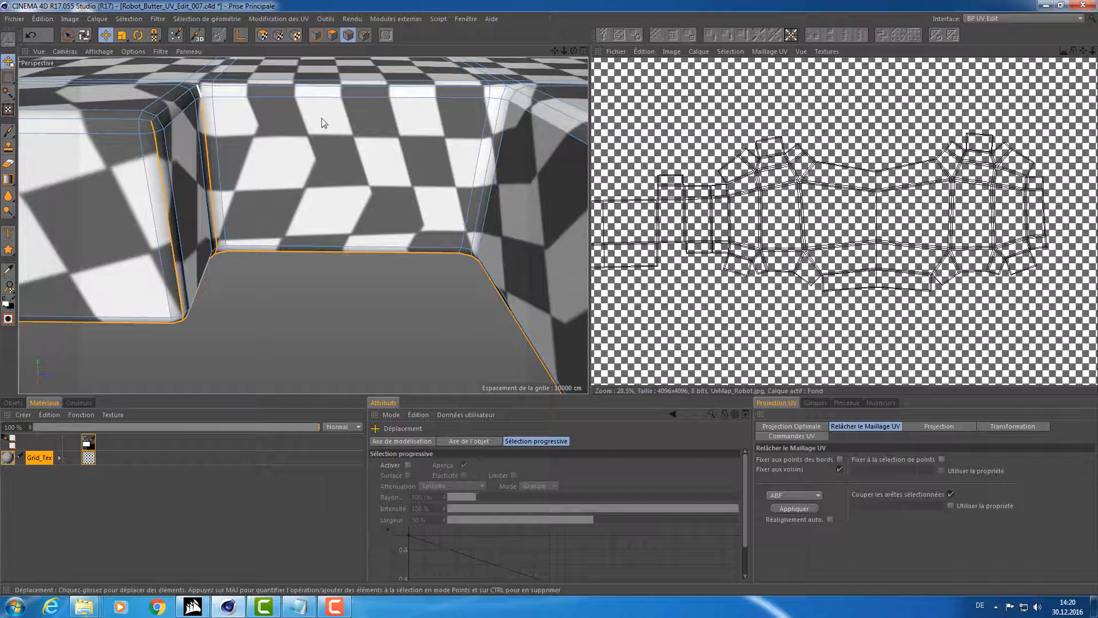
{"action": "left_click", "coordinate": [488, 150], "text": "shift"}
{"action": "left_click_drag", "start_coordinate": [488, 151], "coordinate": [493, 131], "text": "alt"}
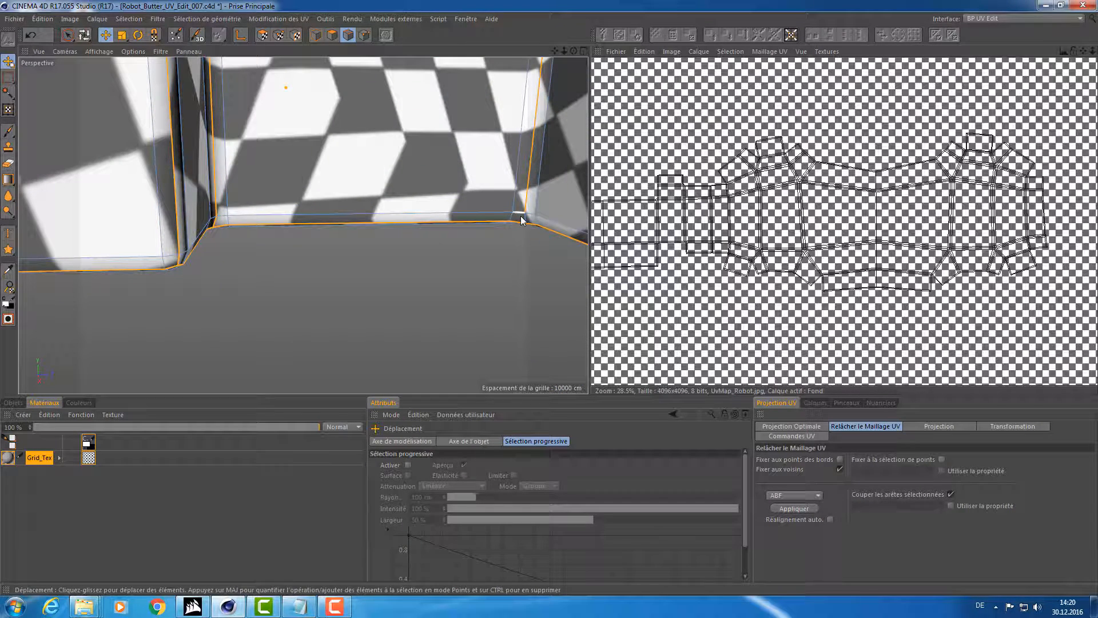
Add the vertical inner corner edge beside the first small end block to the seam selection.
{"action": "scroll", "coordinate": [446, 159], "scroll_direction": "down", "scroll_amount": 10}
{"action": "middle_click_drag", "start_coordinate": [446, 160], "coordinate": [364, 206], "text": "alt"}
{"action": "left_click_drag", "start_coordinate": [364, 206], "coordinate": [318, 245], "text": "alt"}
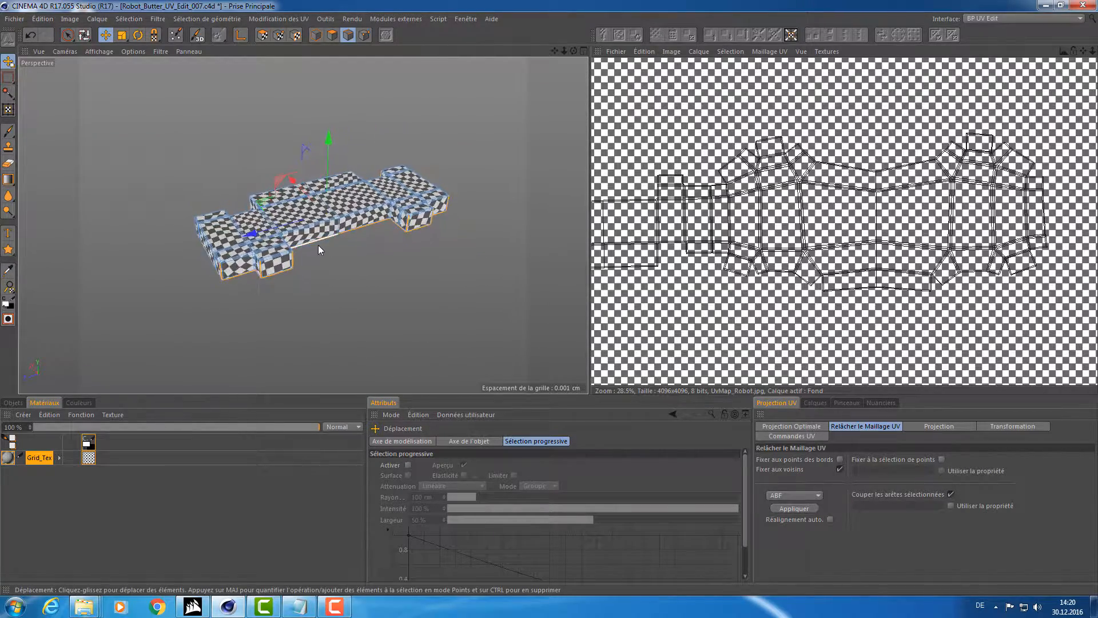
{"action": "scroll", "coordinate": [343, 241], "scroll_direction": "up", "scroll_amount": 6}
{"action": "middle_click_drag", "start_coordinate": [237, 276], "coordinate": [346, 257], "text": "alt"}
{"action": "left_click_drag", "start_coordinate": [346, 257], "coordinate": [335, 258], "text": "alt"}
{"action": "right_click_drag", "start_coordinate": [336, 286], "coordinate": [364, 281], "text": "alt"}
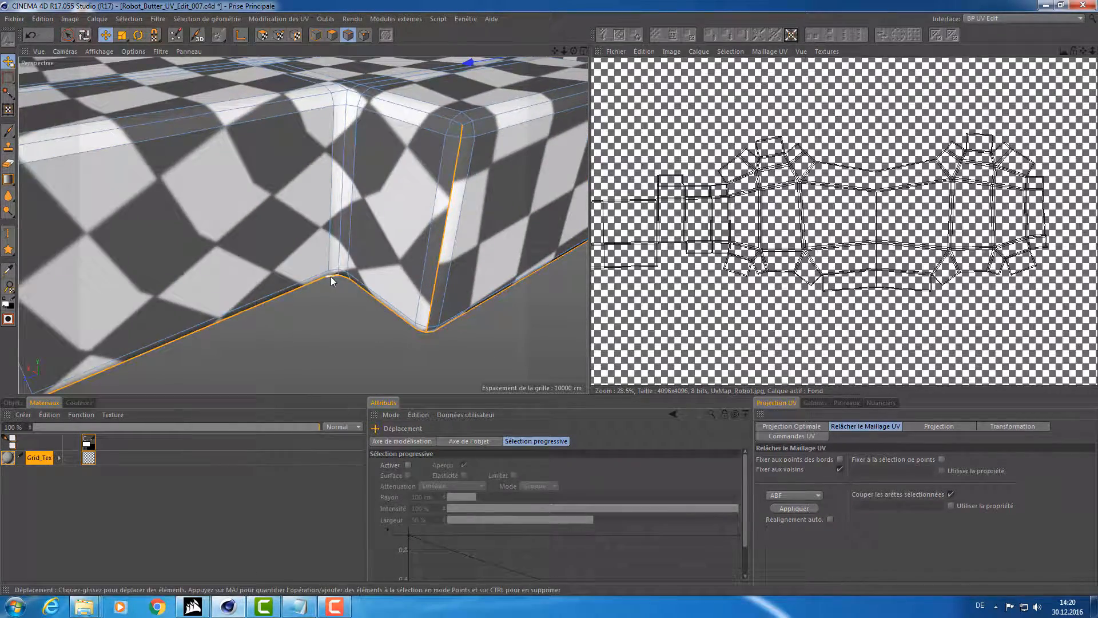
{"action": "left_click", "coordinate": [344, 200], "text": "shift"}
Add the vertical inner corner edge beside the other small end block to the seam selection.
{"action": "right_click_drag", "start_coordinate": [382, 96], "coordinate": [393, 133], "text": "alt"}
{"action": "left_click_drag", "start_coordinate": [393, 132], "coordinate": [283, 120], "text": "alt"}
{"action": "right_click_drag", "start_coordinate": [283, 120], "coordinate": [264, 153], "text": "alt"}
{"action": "middle_click_drag", "start_coordinate": [264, 152], "coordinate": [238, 158], "text": "alt"}
{"action": "right_click_drag", "start_coordinate": [434, 148], "coordinate": [462, 140], "text": "alt"}
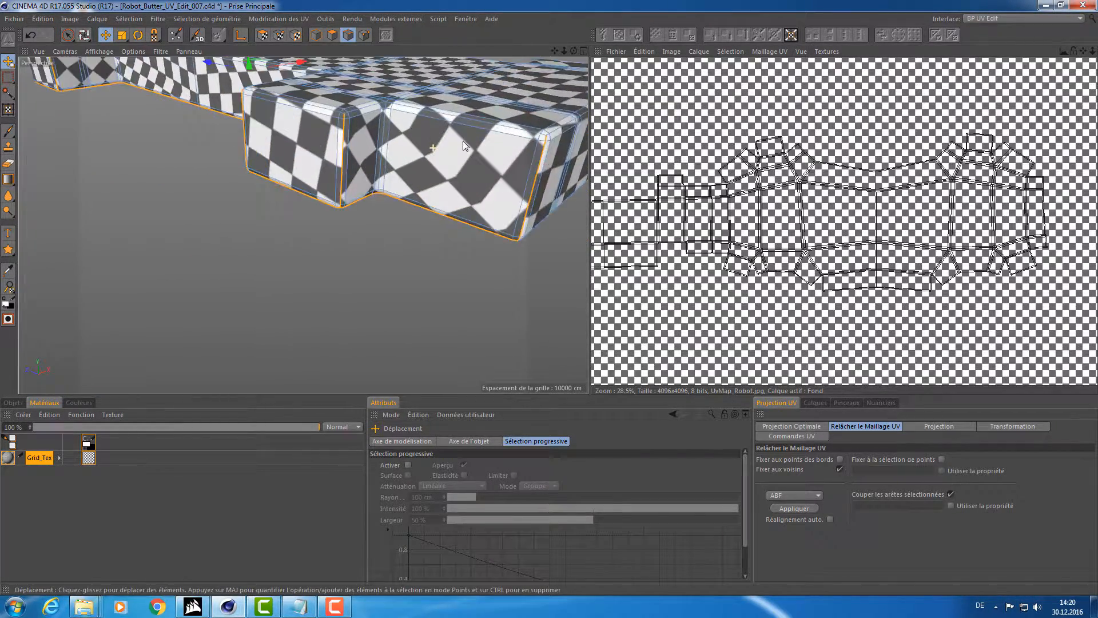
{"action": "right_click_drag", "start_coordinate": [378, 184], "coordinate": [396, 182], "text": "alt"}
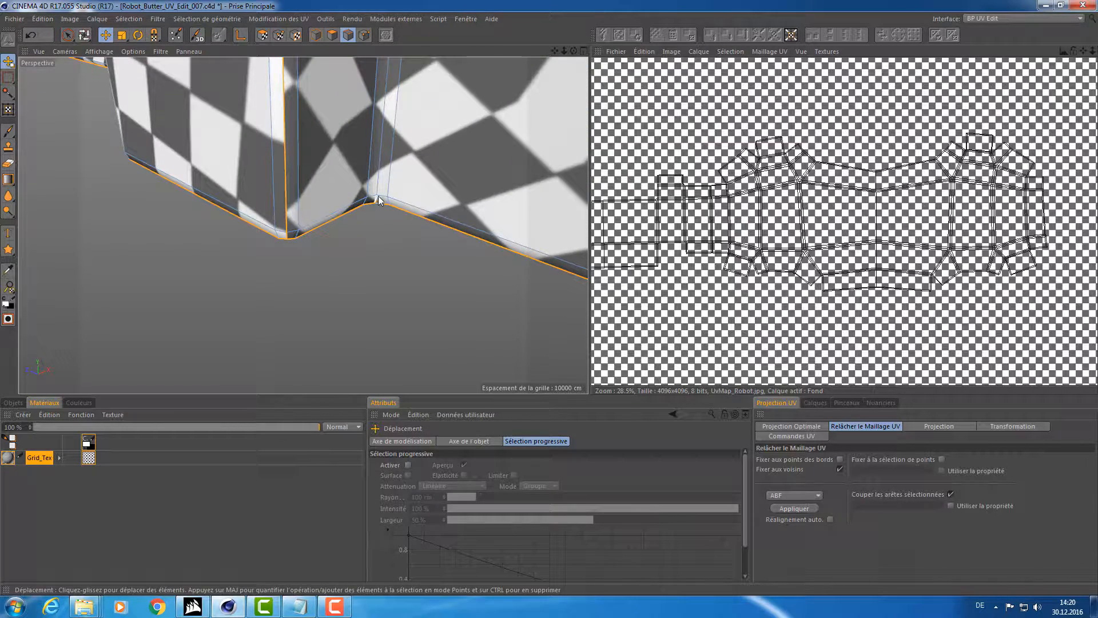
{"action": "left_click_drag", "start_coordinate": [380, 176], "coordinate": [372, 268], "text": "alt"}
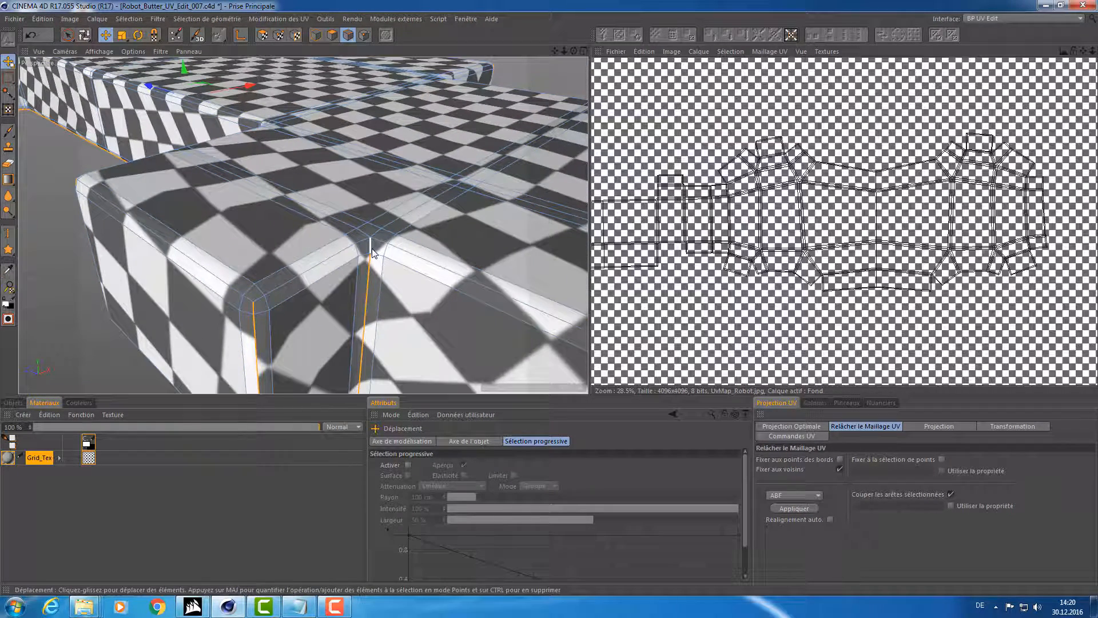
Reproject all UV polygons with a frontal projection from the top view and relax them with ABF, cutting along the selected edges.
{"action": "right_click_drag", "start_coordinate": [432, 167], "coordinate": [320, 143], "text": "alt"}
{"action": "left_click_drag", "start_coordinate": [321, 143], "coordinate": [432, 88], "text": "alt"}
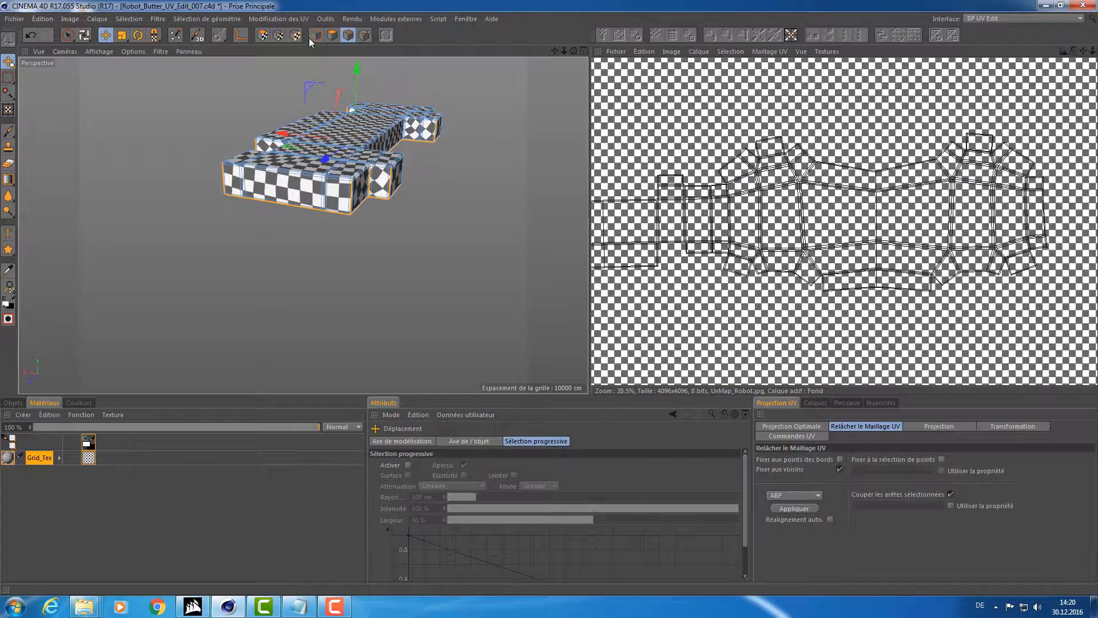
{"action": "left_click", "coordinate": [262, 35]}
{"action": "key", "text": "ctrl+a"}
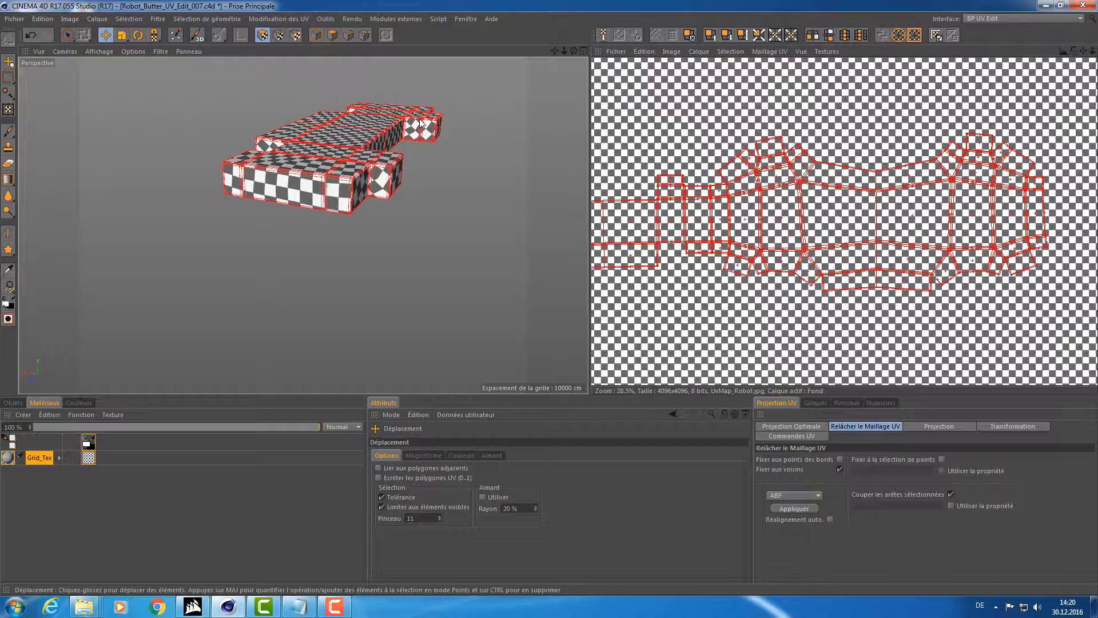
{"action": "middle_click", "coordinate": [433, 121]}
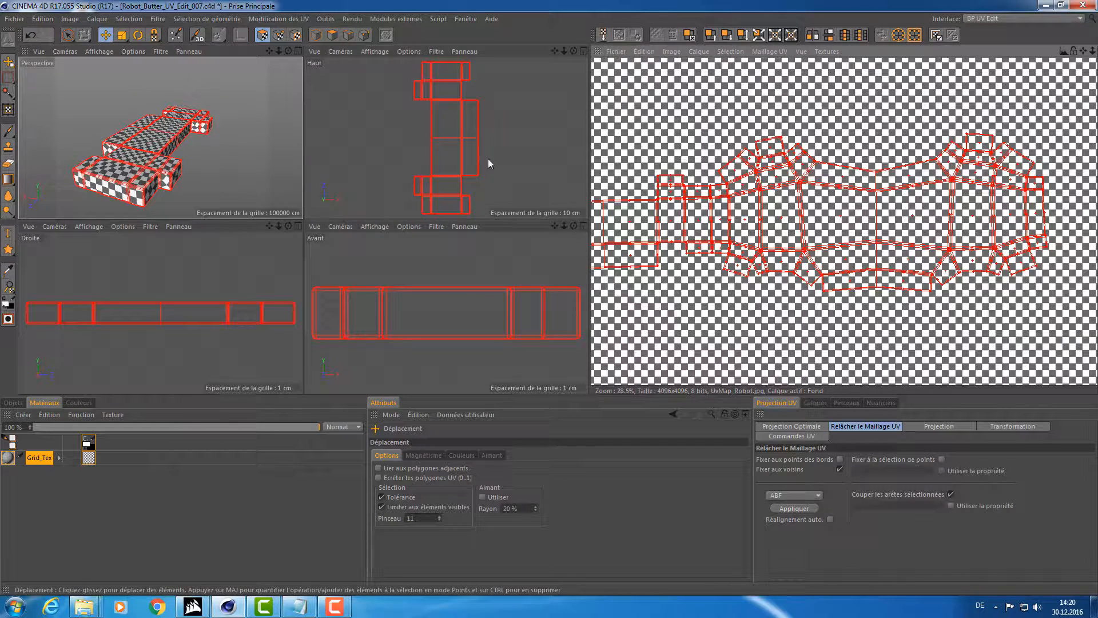
{"action": "left_click", "coordinate": [959, 429]}
{"action": "left_click", "coordinate": [875, 460]}
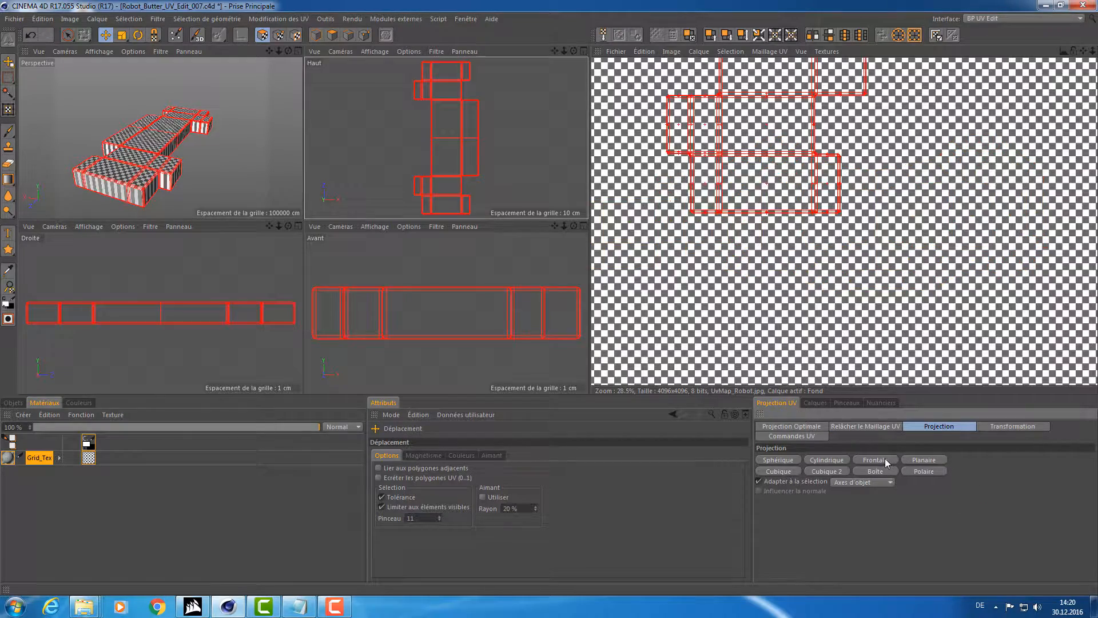
{"action": "left_click", "coordinate": [880, 427]}
{"action": "left_click", "coordinate": [794, 509]}
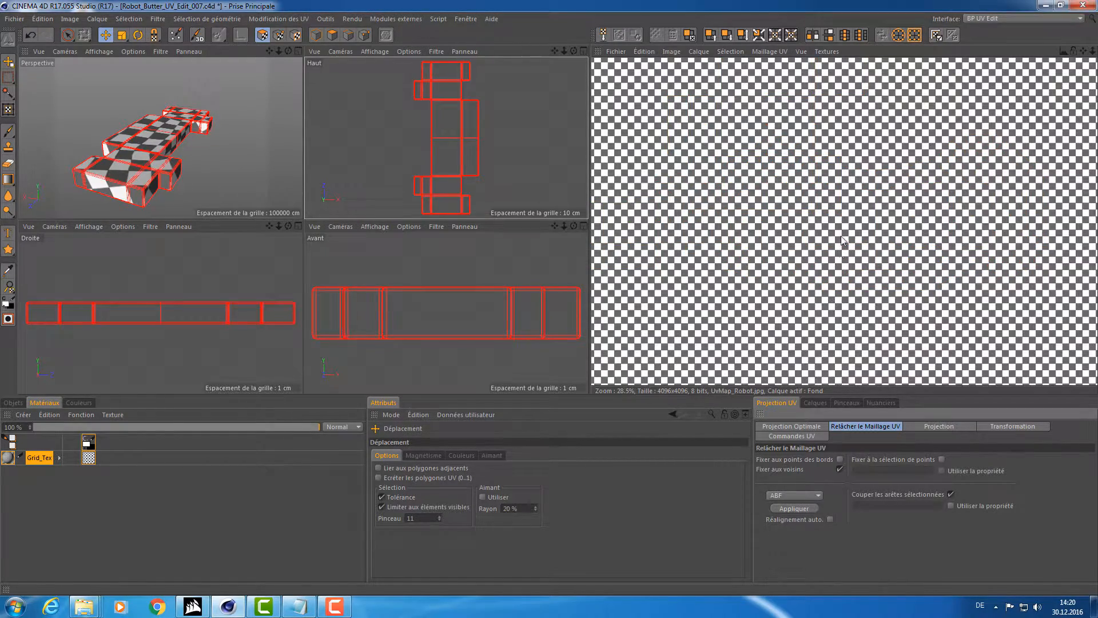
Move the relaxed UV island onto the texture and scale it up.
{"action": "scroll", "coordinate": [630, 257], "scroll_direction": "down", "scroll_amount": 5}
{"action": "scroll", "coordinate": [895, 146], "scroll_direction": "down", "scroll_amount": 1}
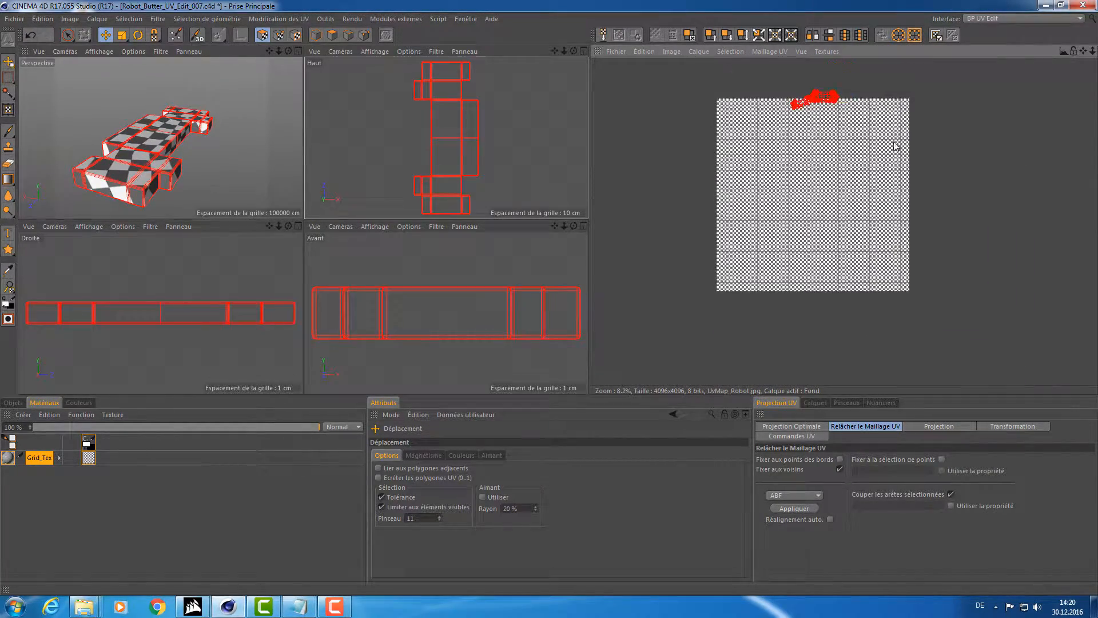
{"action": "left_click_drag", "start_coordinate": [820, 102], "coordinate": [592, 303]}
{"action": "left_click_drag", "start_coordinate": [794, 176], "coordinate": [828, 165]}
{"action": "right_click_drag", "start_coordinate": [761, 196], "coordinate": [841, 196], "text": "alt"}
{"action": "scroll", "coordinate": [593, 303], "scroll_direction": "up", "scroll_amount": 6}
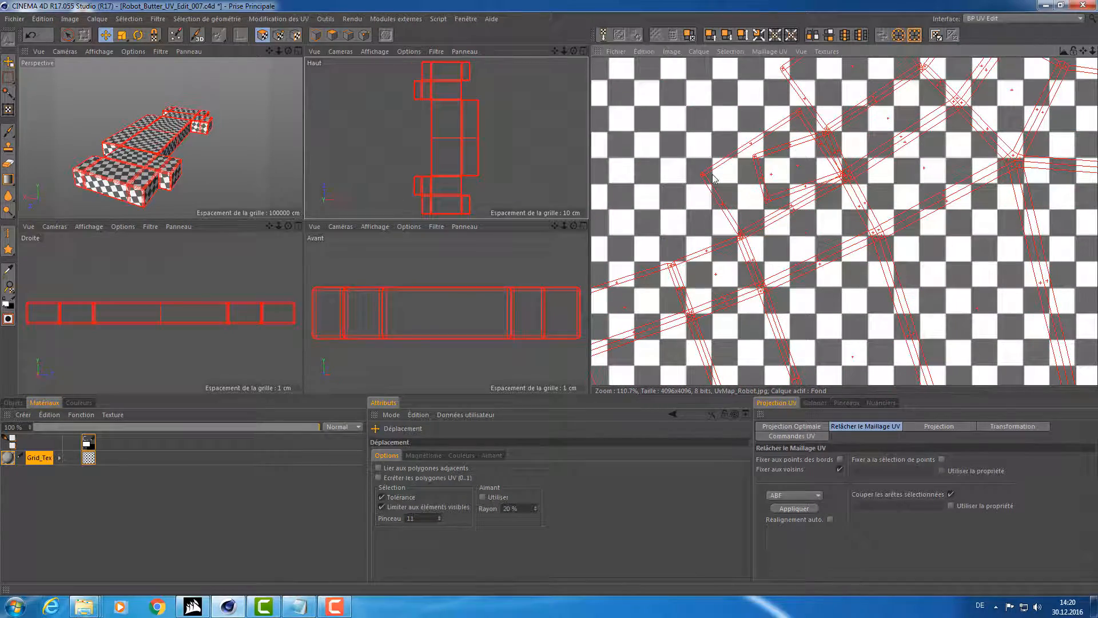
Check the relaxed UV island for overlapping flaps, return to edge mode and undo the last UV changes.
{"action": "scroll", "coordinate": [772, 104], "scroll_direction": "down", "scroll_amount": 3}
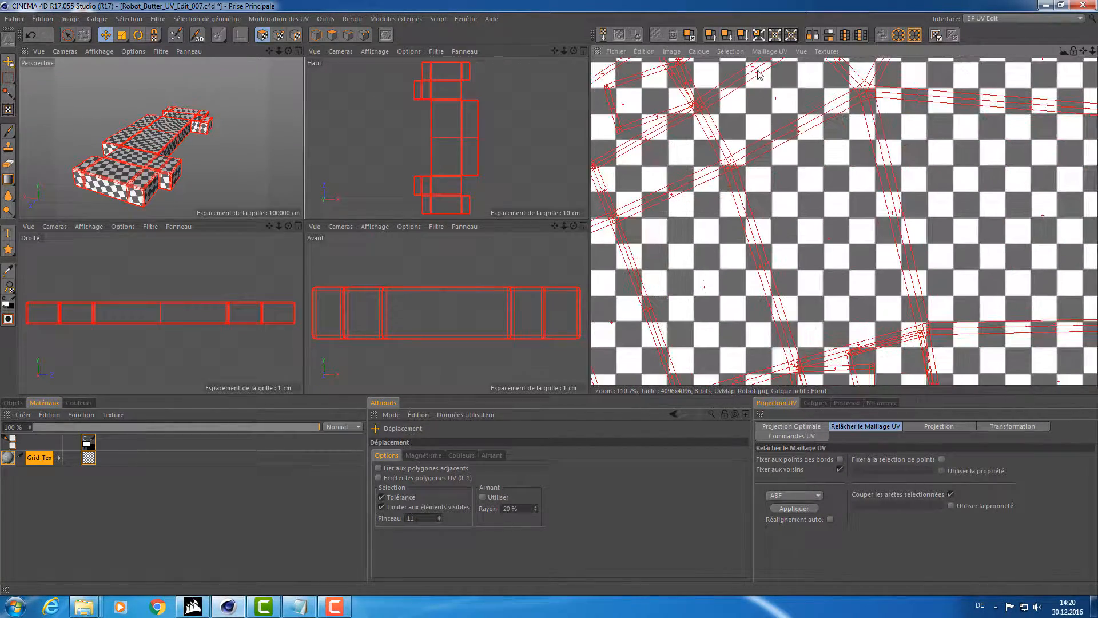
{"action": "scroll", "coordinate": [954, 251], "scroll_direction": "down", "scroll_amount": 3}
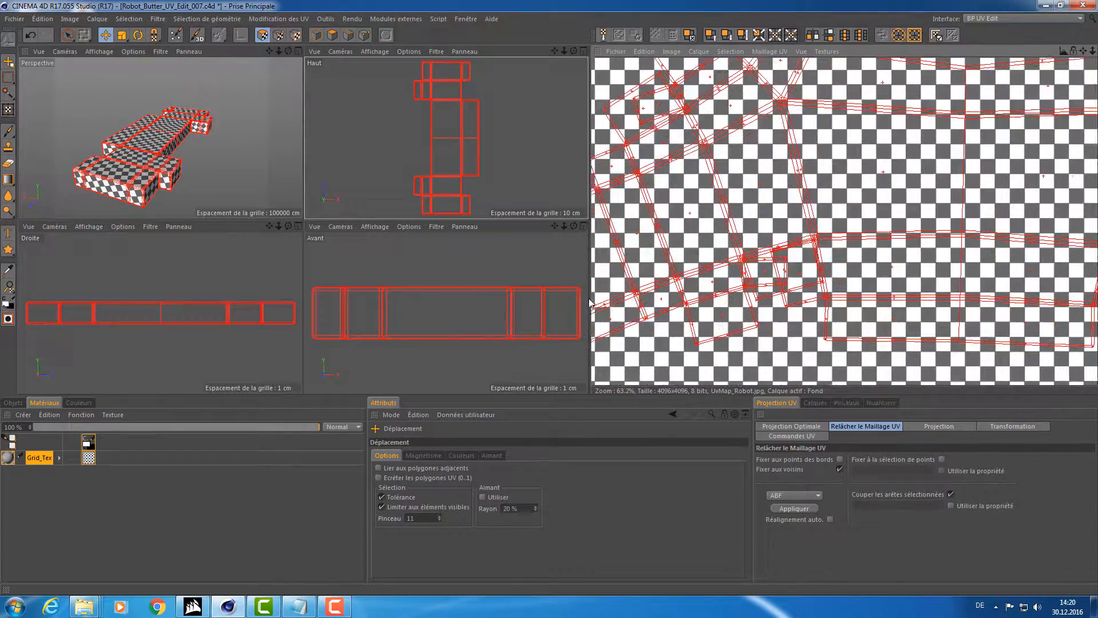
{"action": "scroll", "coordinate": [594, 303], "scroll_direction": "up", "scroll_amount": 4}
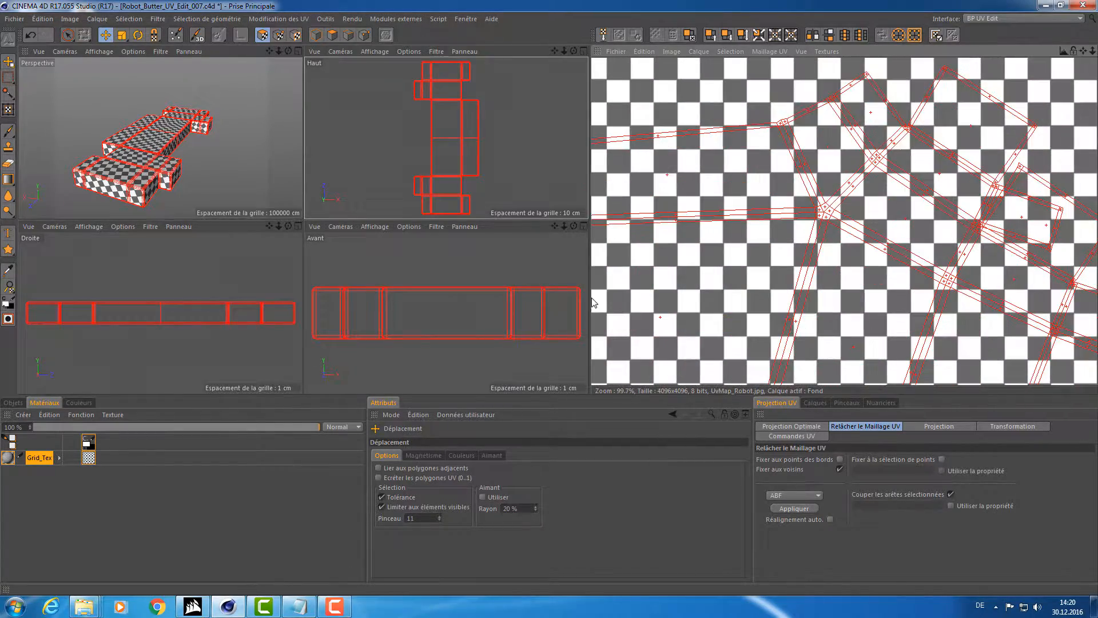
{"action": "scroll", "coordinate": [970, 208], "scroll_direction": "down", "scroll_amount": 4}
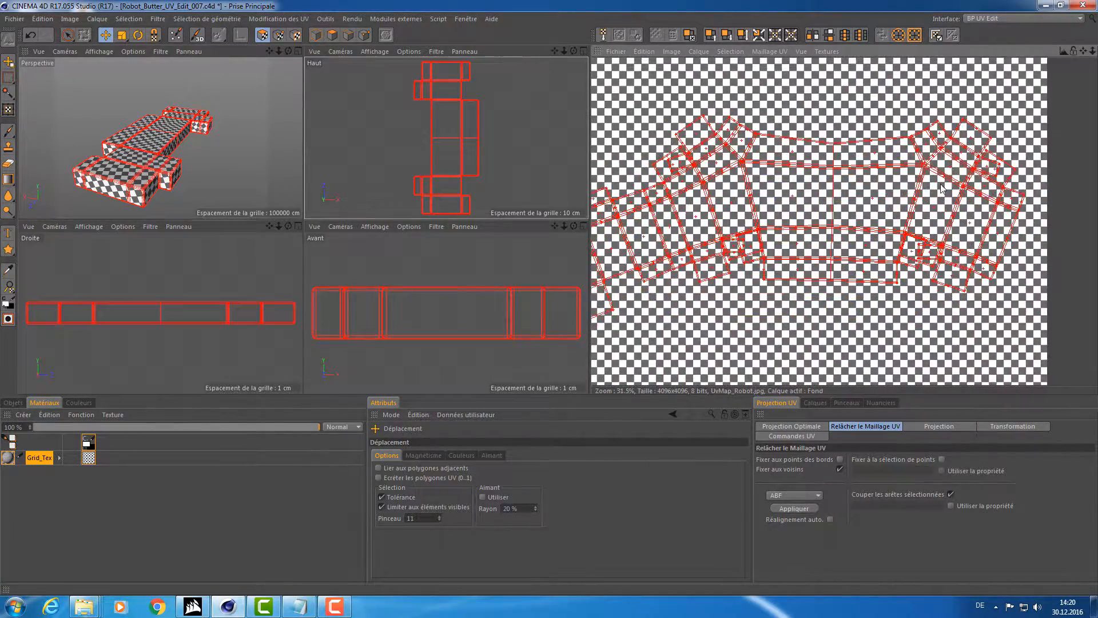
{"action": "left_click_drag", "start_coordinate": [186, 156], "coordinate": [206, 116], "text": "alt"}
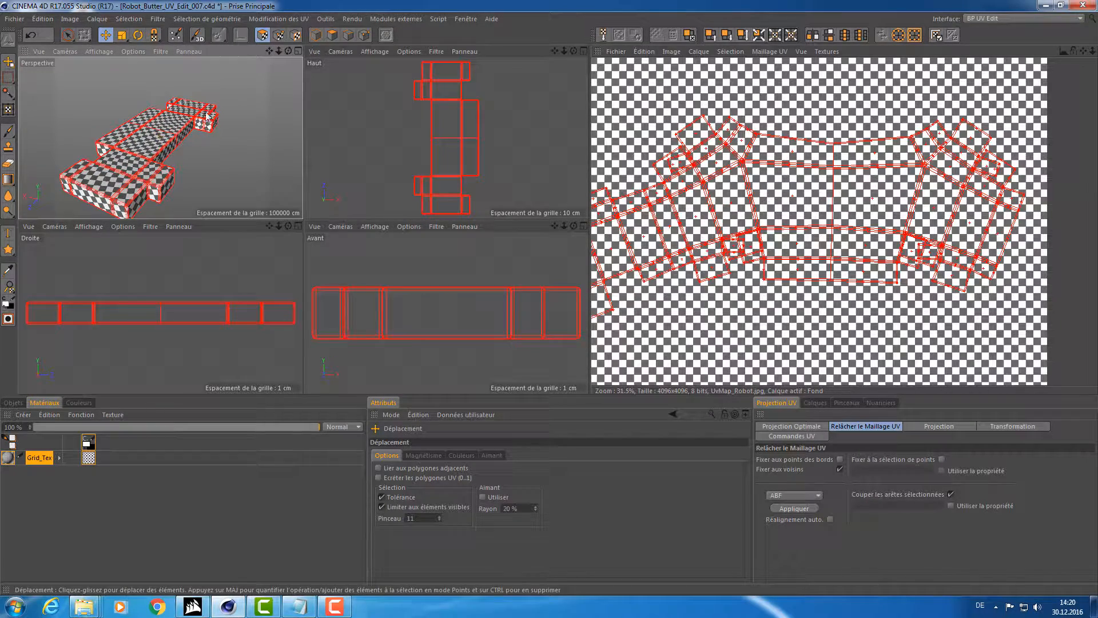
{"action": "left_click", "coordinate": [347, 35]}
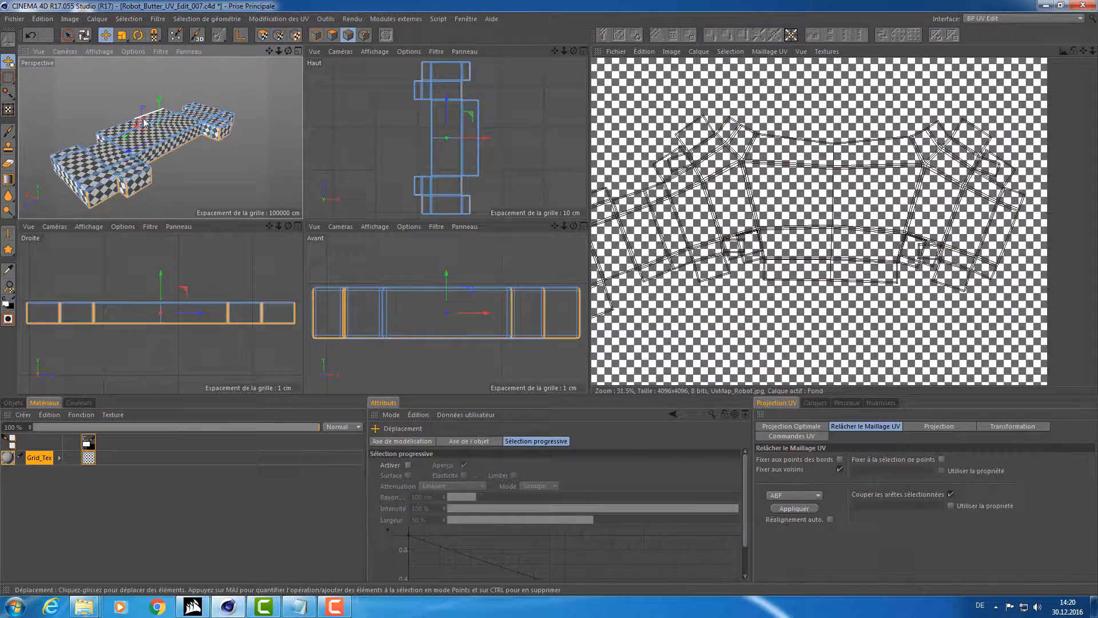
{"action": "key", "text": "ctrl+z"}
{"action": "key", "text": "ctrl+z"}
{"action": "key", "text": "ctrl+z"}
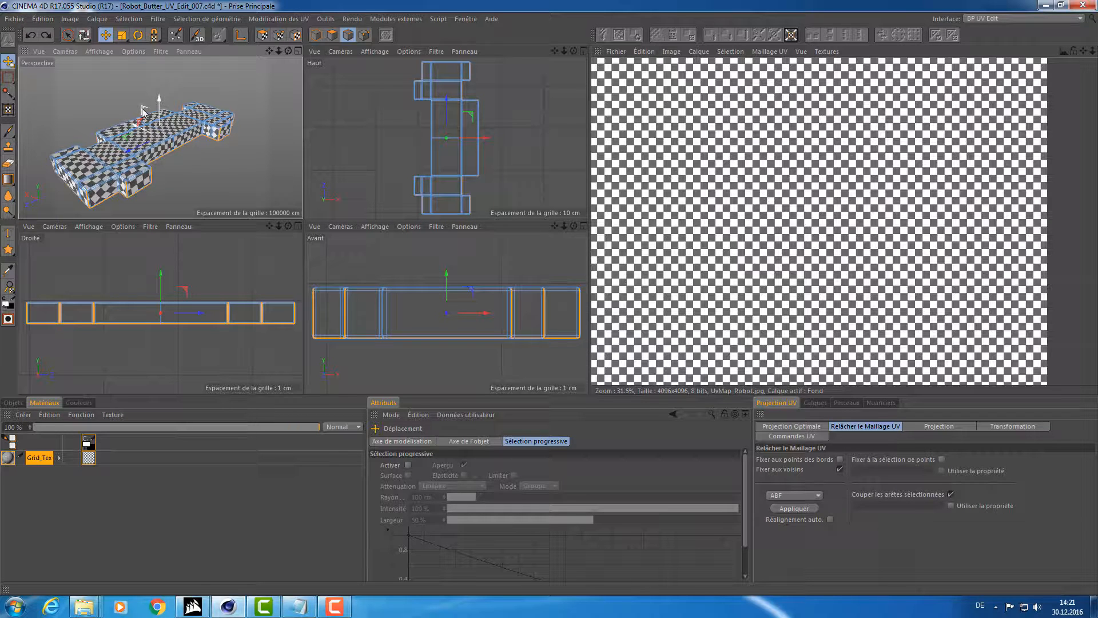
Add the vertical inner corner edge between the recessed side wall and the small end block to the seam selection.
{"action": "left_click_drag", "start_coordinate": [143, 111], "coordinate": [258, 128], "text": "alt"}
{"action": "key", "text": "s"}
{"action": "middle_click", "coordinate": [221, 108]}
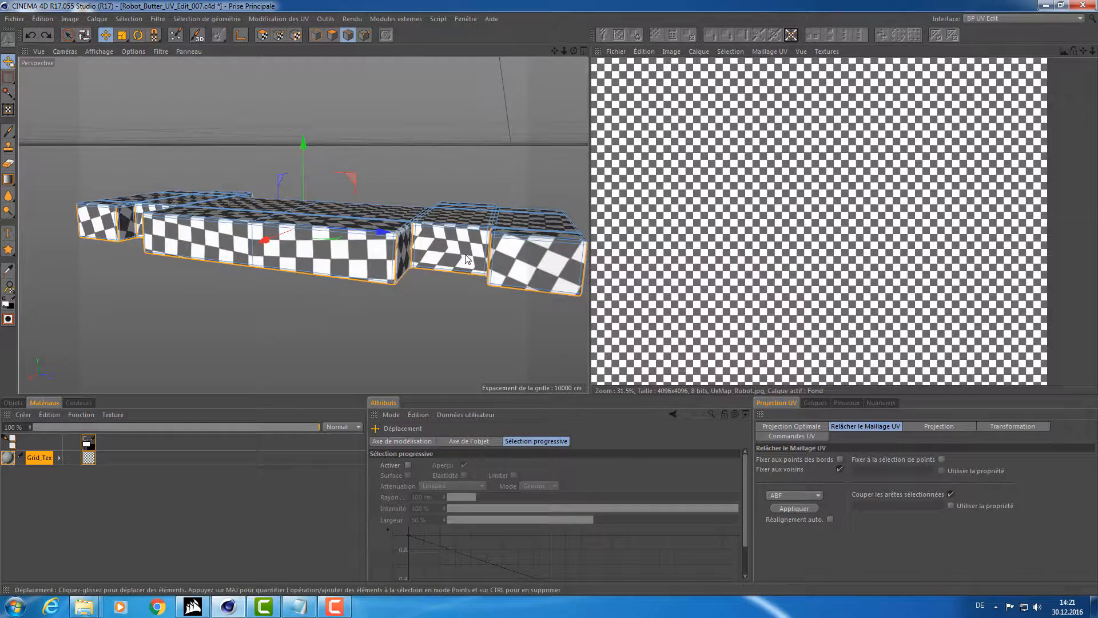
{"action": "left_click_drag", "start_coordinate": [389, 215], "coordinate": [410, 220], "text": "alt"}
{"action": "middle_click_drag", "start_coordinate": [410, 220], "coordinate": [312, 220], "text": "alt"}
{"action": "left_click_drag", "start_coordinate": [313, 220], "coordinate": [371, 220], "text": "alt"}
{"action": "right_click_drag", "start_coordinate": [381, 218], "coordinate": [437, 211], "text": "alt"}
{"action": "left_click_drag", "start_coordinate": [294, 212], "coordinate": [287, 211], "text": "alt"}
{"action": "left_click", "coordinate": [68, 35]}
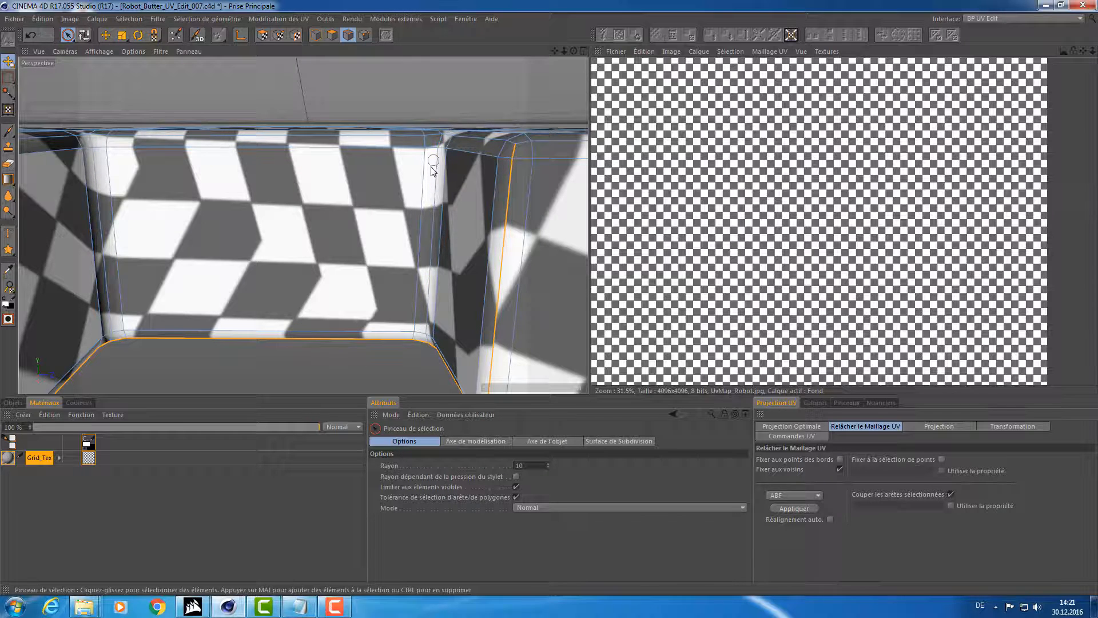
{"action": "right_click_drag", "start_coordinate": [432, 168], "coordinate": [287, 155], "text": "alt"}
{"action": "left_click_drag", "start_coordinate": [287, 156], "coordinate": [384, 195], "text": "alt"}
{"action": "right_click_drag", "start_coordinate": [384, 196], "coordinate": [430, 192], "text": "alt"}
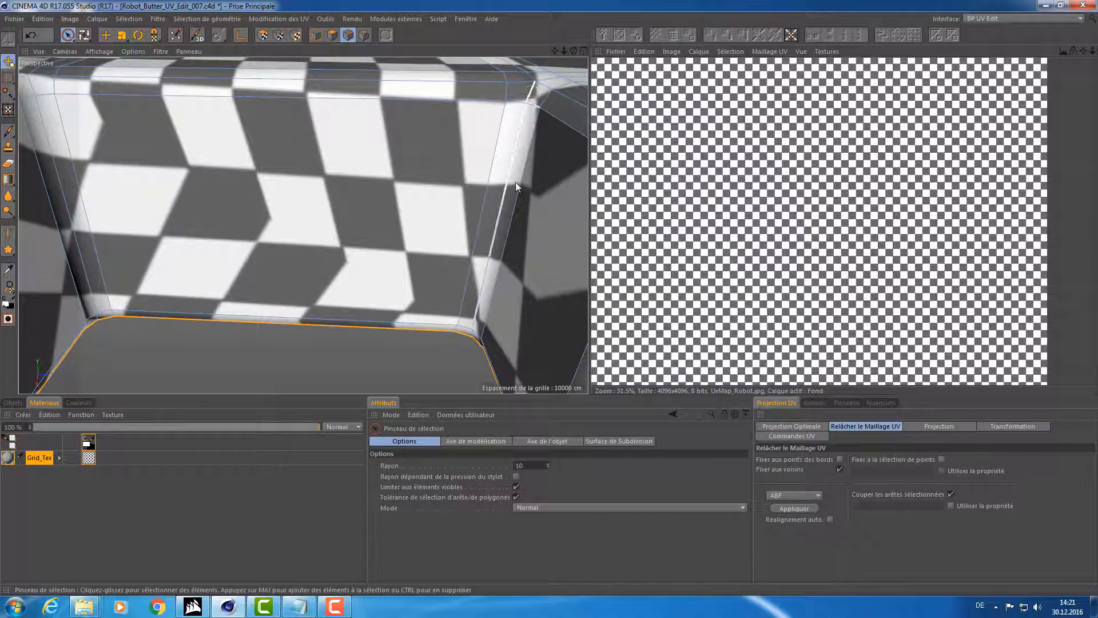
{"action": "mouse_move", "coordinate": [473, 232]}
{"action": "left_mouse_down", "text": "alt"}
{"action": "mouse_move", "coordinate": [478, 208]}
{"action": "mouse_move", "coordinate": [492, 238]}
{"action": "left_mouse_up", "text": "alt"}
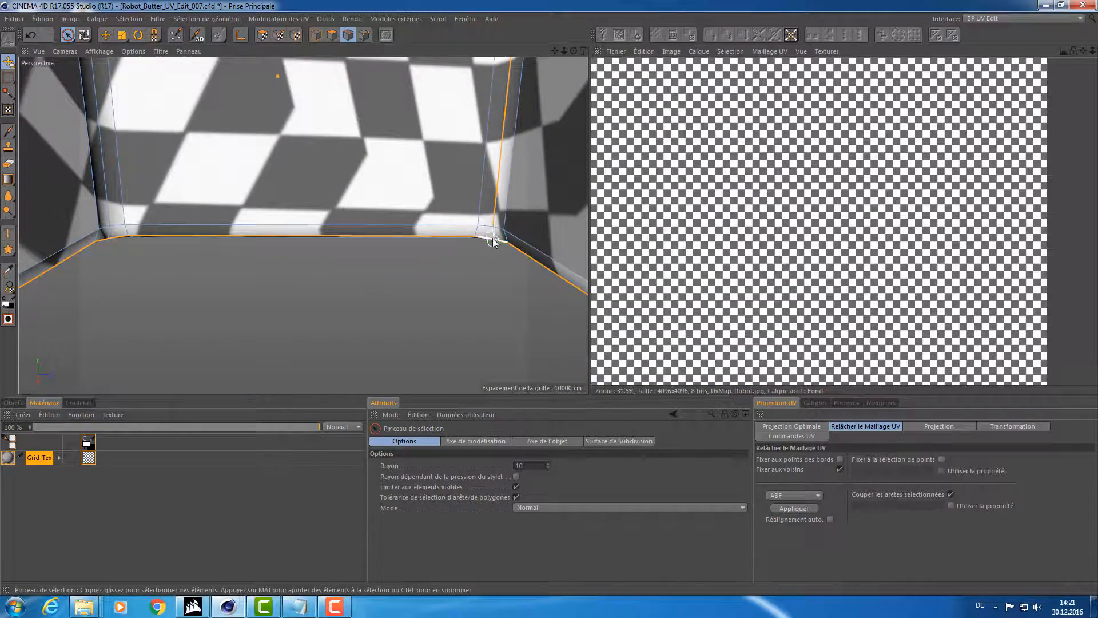
Add the matching vertical inner corner edge of the recess at the opposite end of the mesh to the seam selection.
{"action": "right_click_drag", "start_coordinate": [443, 247], "coordinate": [275, 231], "text": "alt"}
{"action": "middle_click_drag", "start_coordinate": [275, 231], "coordinate": [365, 242], "text": "alt"}
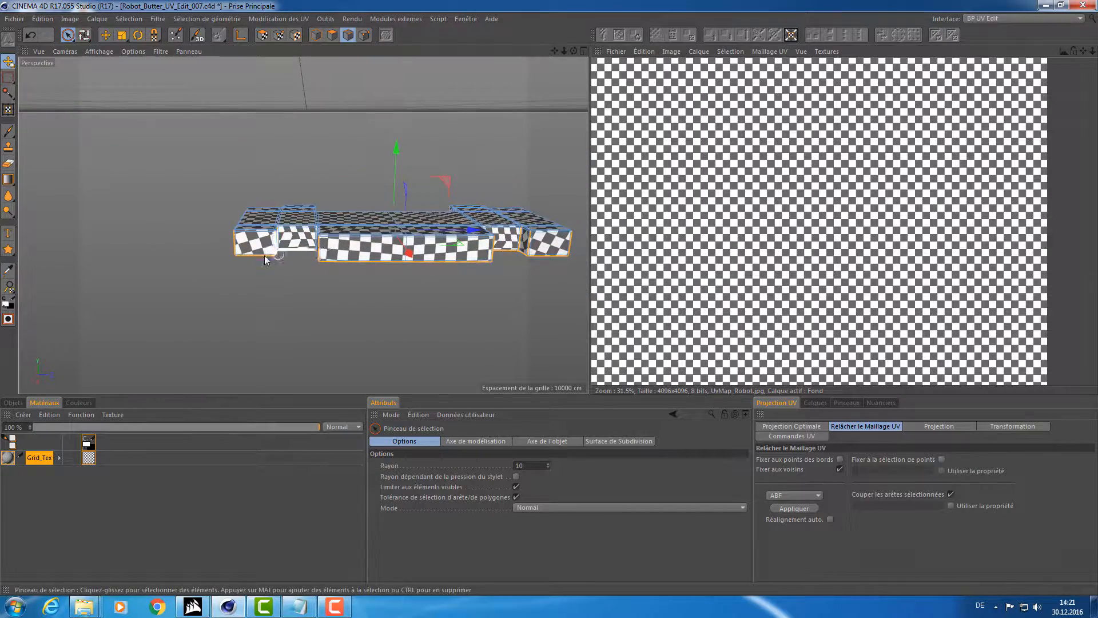
{"action": "left_click_drag", "start_coordinate": [264, 255], "coordinate": [301, 220], "text": "alt"}
{"action": "right_click_drag", "start_coordinate": [272, 222], "coordinate": [393, 246], "text": "alt"}
{"action": "left_click_drag", "start_coordinate": [394, 246], "coordinate": [335, 159], "text": "alt"}
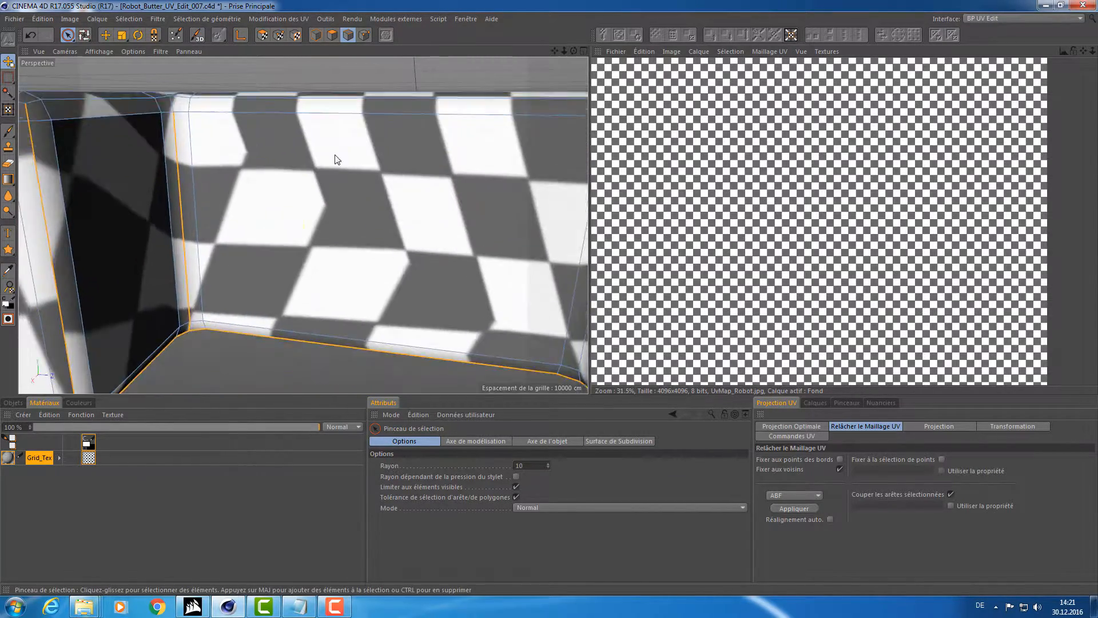
{"action": "right_click_drag", "start_coordinate": [343, 159], "coordinate": [330, 160], "text": "alt"}
{"action": "left_click_drag", "start_coordinate": [331, 160], "coordinate": [311, 179], "text": "alt"}
{"action": "right_click_drag", "start_coordinate": [250, 122], "coordinate": [298, 166], "text": "alt"}
Inspect the selected seam edges around the end blocks and along the long sides of the mesh.
{"action": "left_click_drag", "start_coordinate": [298, 166], "coordinate": [502, 163], "text": "alt"}
{"action": "middle_click_drag", "start_coordinate": [502, 163], "coordinate": [161, 85], "text": "alt"}
{"action": "left_click_drag", "start_coordinate": [161, 87], "coordinate": [252, 82], "text": "alt"}
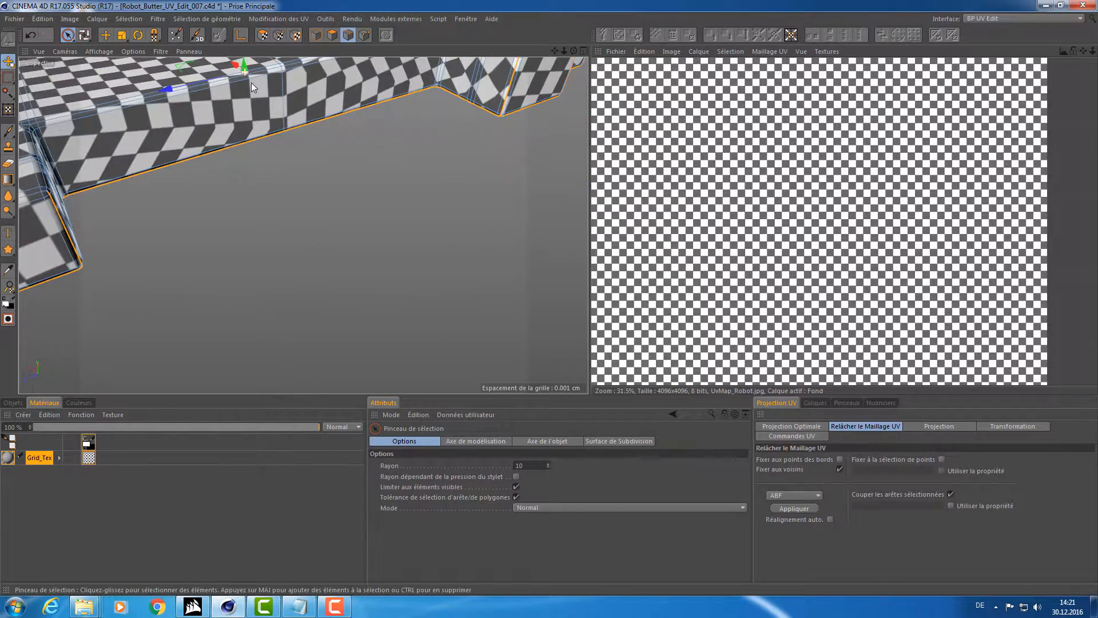
{"action": "right_click_drag", "start_coordinate": [252, 82], "coordinate": [250, 137], "text": "alt"}
{"action": "middle_click_drag", "start_coordinate": [251, 137], "coordinate": [374, 149], "text": "alt"}
{"action": "left_click_drag", "start_coordinate": [374, 149], "coordinate": [190, 143], "text": "alt"}
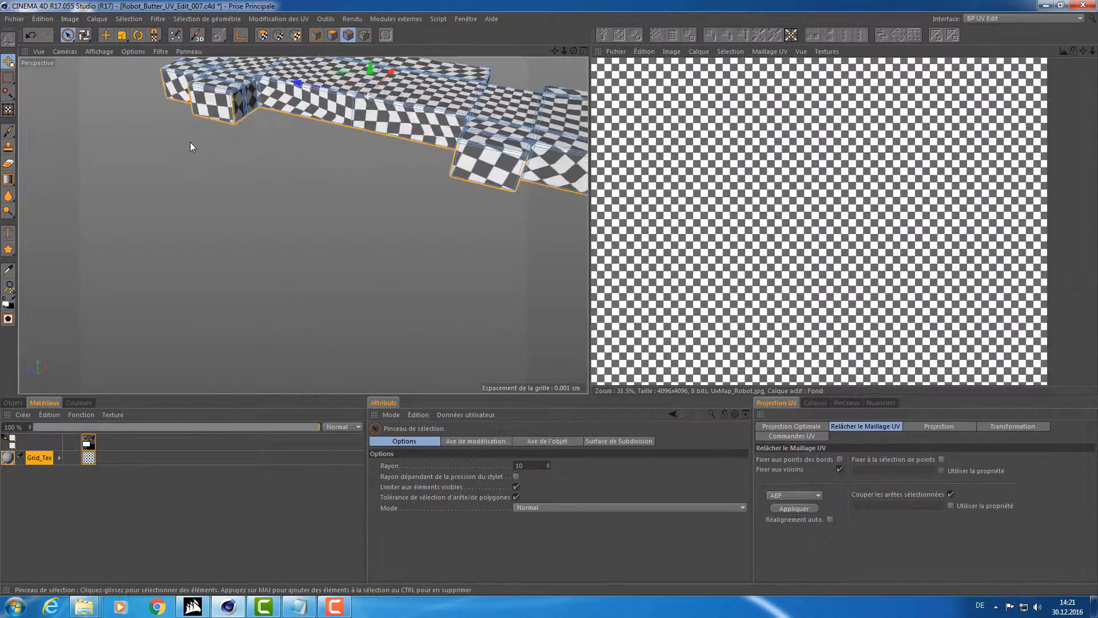
{"action": "middle_click_drag", "start_coordinate": [190, 143], "coordinate": [222, 134], "text": "alt"}
{"action": "left_click_drag", "start_coordinate": [222, 135], "coordinate": [184, 124], "text": "alt"}
Reproject the UV polygons with a frontal projection from the top view and relax them with ABF, cutting along the selected edges.
{"action": "key", "text": "F5"}
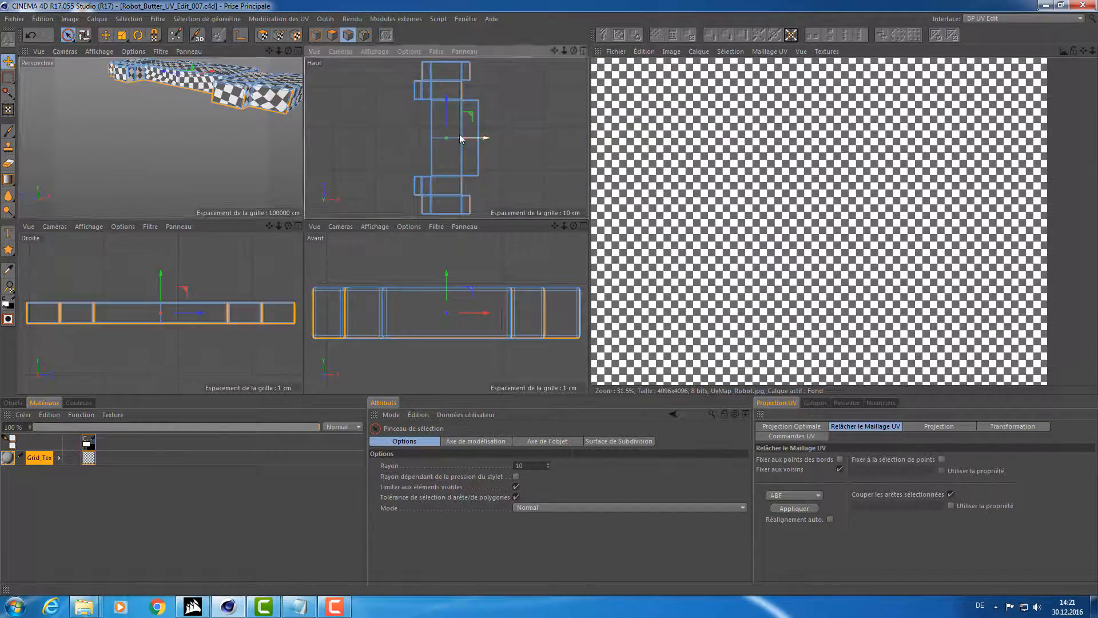
{"action": "key", "text": "F2"}
{"action": "left_click", "coordinate": [263, 37]}
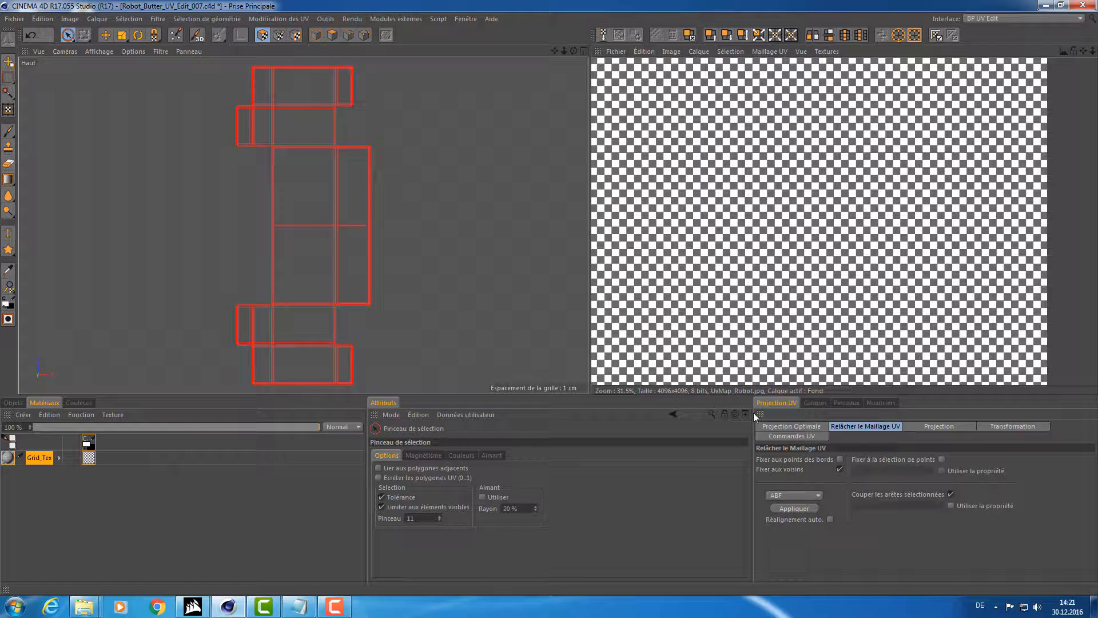
{"action": "left_click", "coordinate": [946, 430]}
{"action": "left_click", "coordinate": [882, 458]}
{"action": "left_click", "coordinate": [861, 428]}
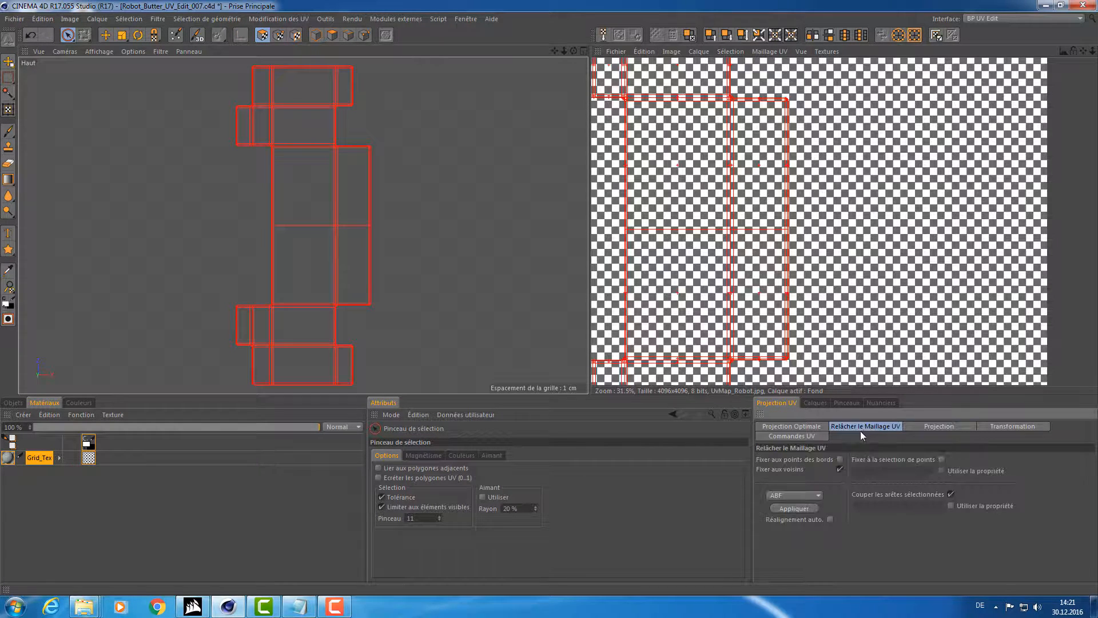
{"action": "left_click", "coordinate": [794, 508]}
Move the small relaxed UV island onto the texture and enlarge it.
{"action": "scroll", "coordinate": [595, 301], "scroll_direction": "down", "scroll_amount": 5}
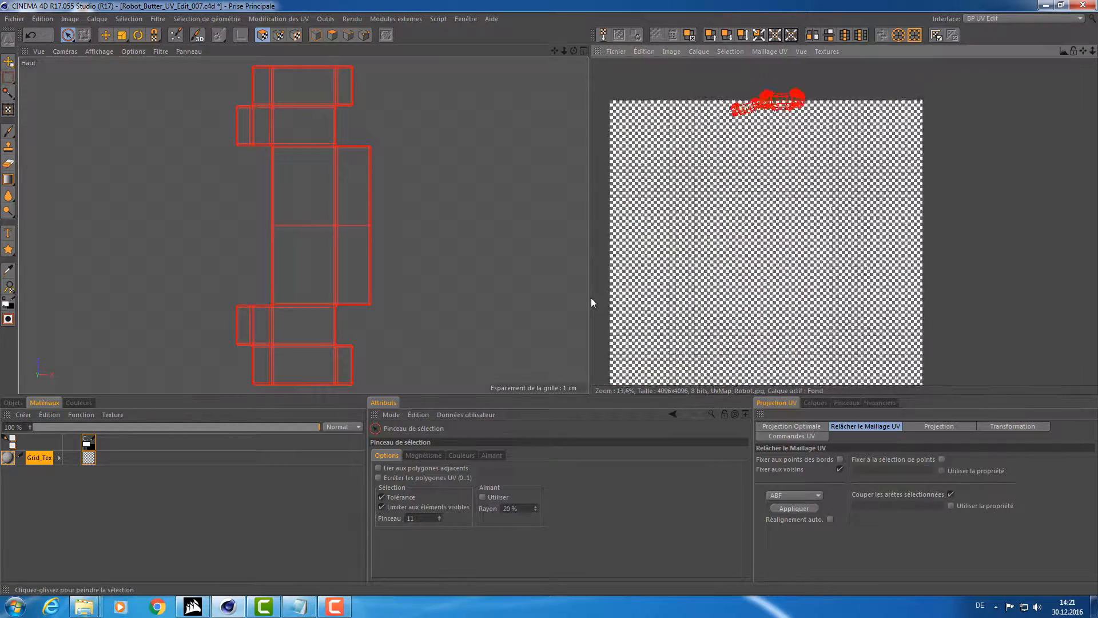
{"action": "key", "text": "e"}
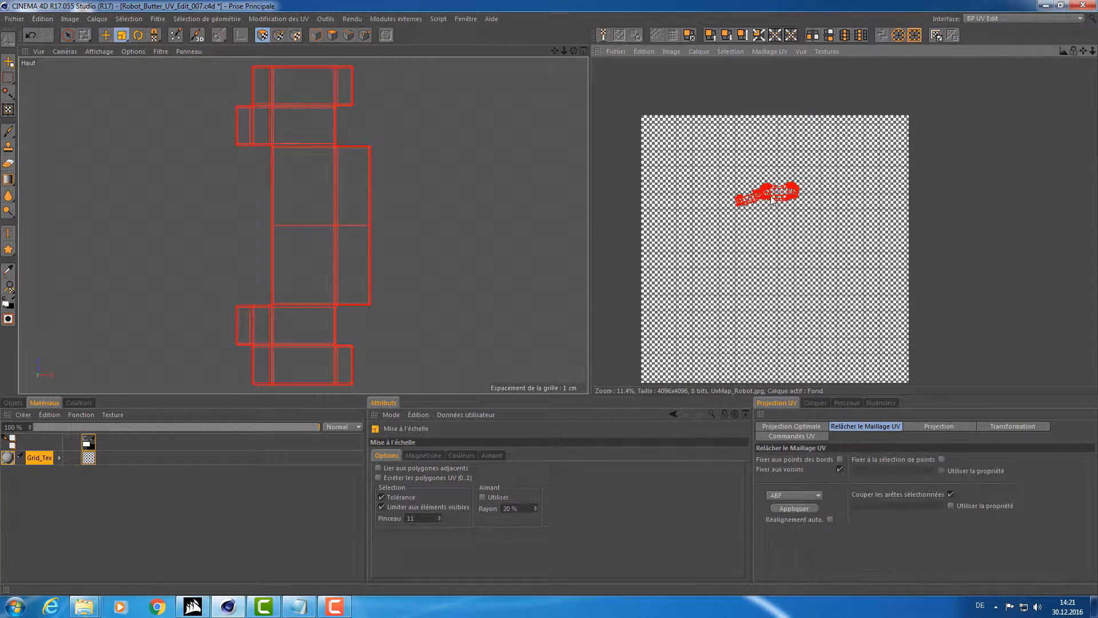
{"action": "left_click_drag", "start_coordinate": [623, 301], "coordinate": [595, 302]}
{"action": "key", "text": "e"}
Select the overlapping flap polygons in the UV island and examine the matching recess walls on the 3D mesh.
{"action": "scroll", "coordinate": [768, 263], "scroll_direction": "up", "scroll_amount": 10}
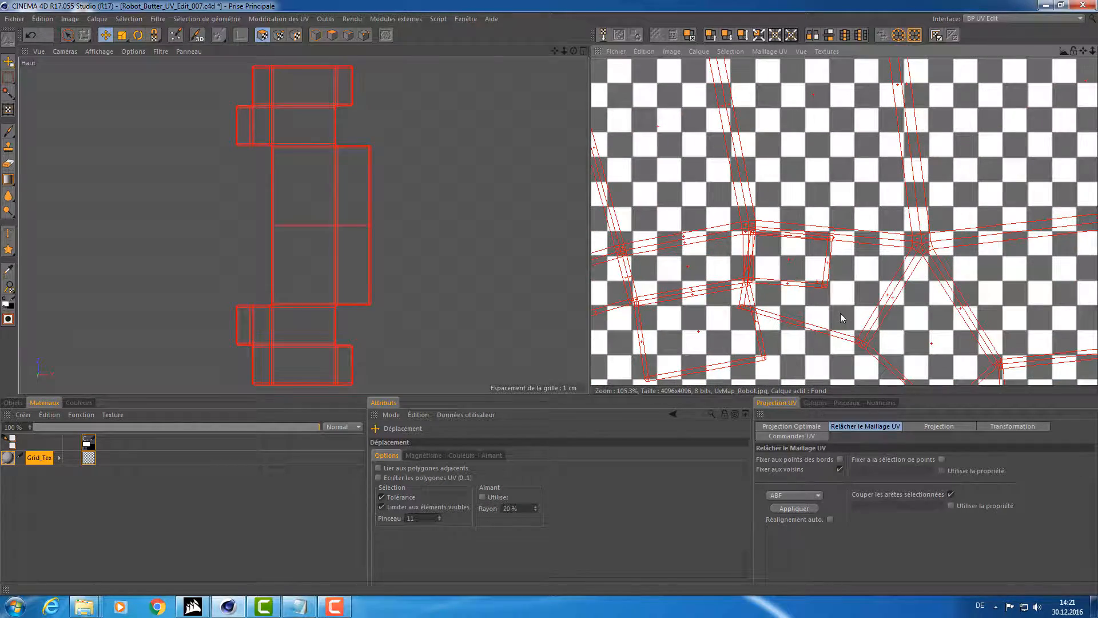
{"action": "left_click", "coordinate": [841, 314]}
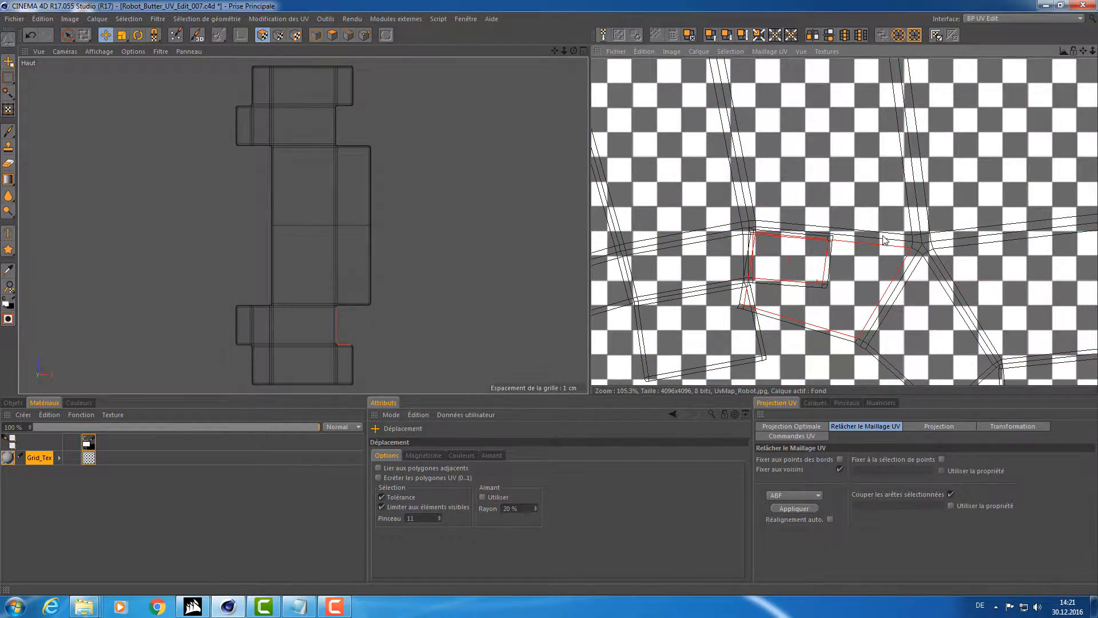
{"action": "scroll", "coordinate": [884, 241], "scroll_direction": "down", "scroll_amount": 6}
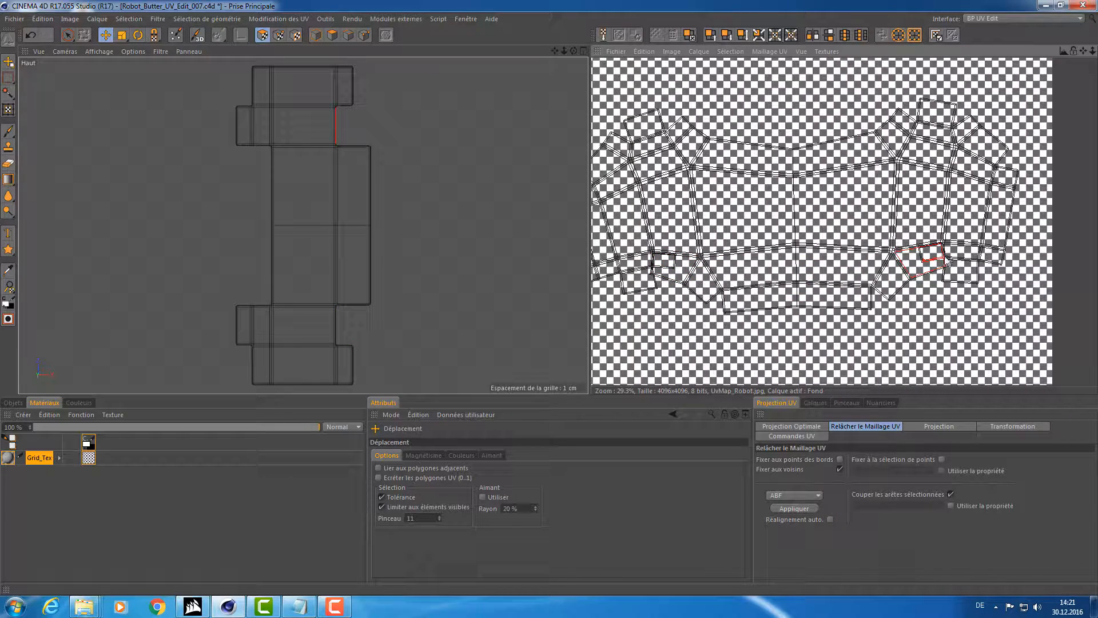
{"action": "middle_click", "coordinate": [240, 166]}
{"action": "middle_click", "coordinate": [244, 136]}
{"action": "left_click_drag", "start_coordinate": [245, 138], "coordinate": [515, 137], "text": "alt"}
{"action": "middle_click_drag", "start_coordinate": [515, 137], "coordinate": [455, 140], "text": "alt"}
{"action": "left_click_drag", "start_coordinate": [455, 139], "coordinate": [376, 130], "text": "alt"}
{"action": "middle_click_drag", "start_coordinate": [383, 121], "coordinate": [371, 149], "text": "alt"}
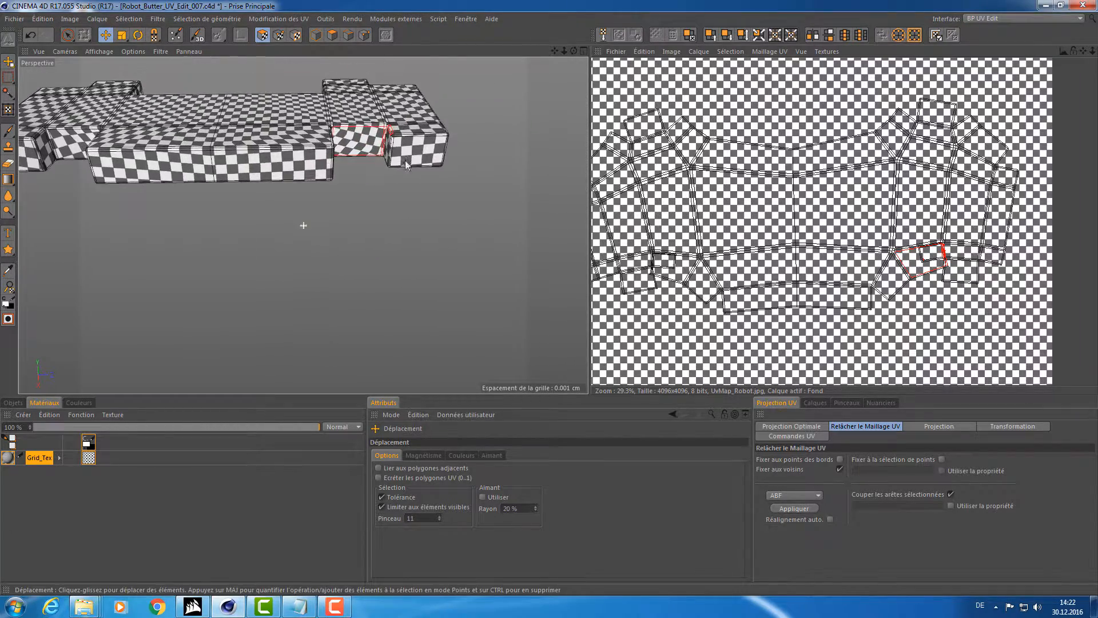
{"action": "right_click_drag", "start_coordinate": [370, 149], "coordinate": [403, 131], "text": "alt"}
{"action": "middle_click_drag", "start_coordinate": [402, 131], "coordinate": [392, 172], "text": "alt"}
{"action": "right_click_drag", "start_coordinate": [392, 172], "coordinate": [421, 158], "text": "alt"}
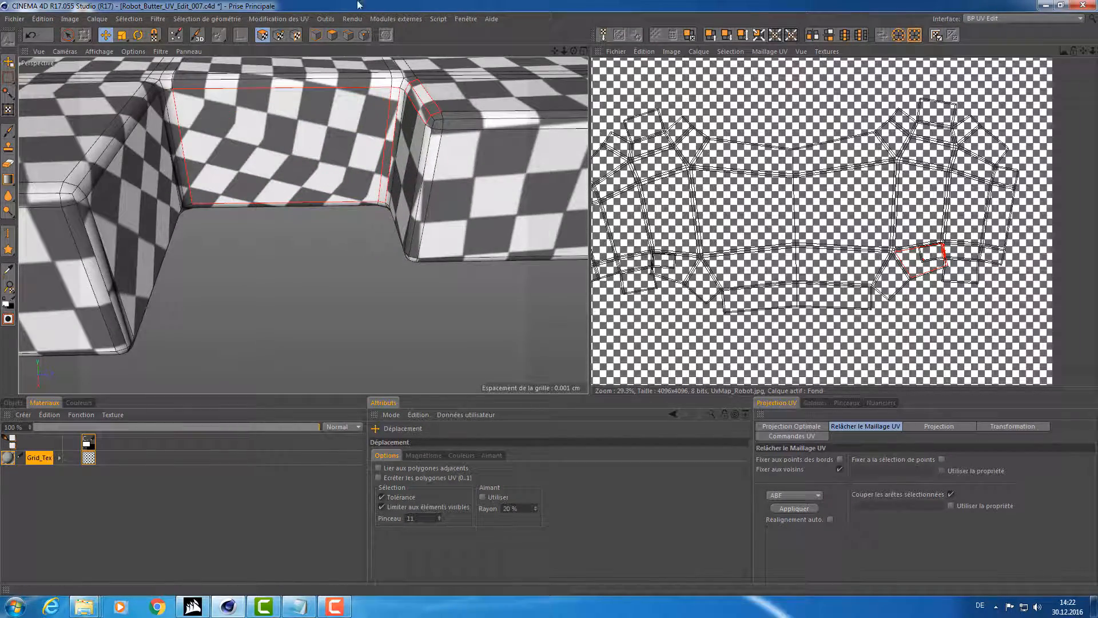
In edge mode, remove the recess's vertical inner corner edge beside the small end block from the seam selection.
{"action": "left_click", "coordinate": [348, 36]}
{"action": "left_click_drag", "start_coordinate": [401, 153], "coordinate": [396, 130], "text": "alt"}
{"action": "middle_click_drag", "start_coordinate": [396, 131], "coordinate": [393, 160], "text": "alt"}
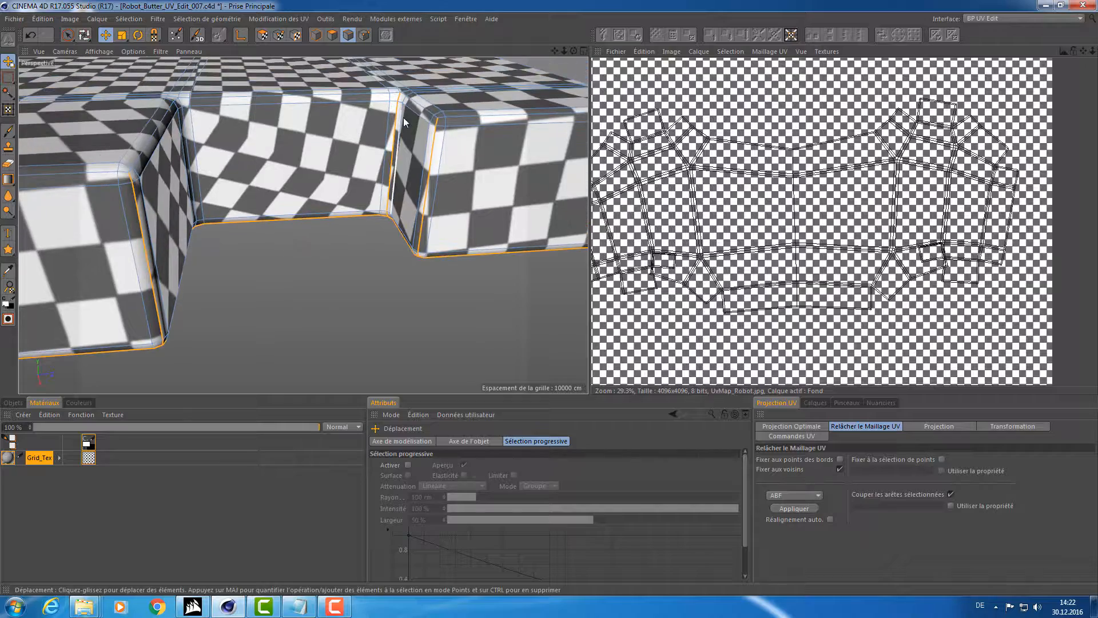
{"action": "right_click_drag", "start_coordinate": [404, 119], "coordinate": [438, 109], "text": "alt"}
{"action": "left_click", "coordinate": [69, 36]}
{"action": "middle_click_drag", "start_coordinate": [392, 86], "coordinate": [397, 112], "text": "alt"}
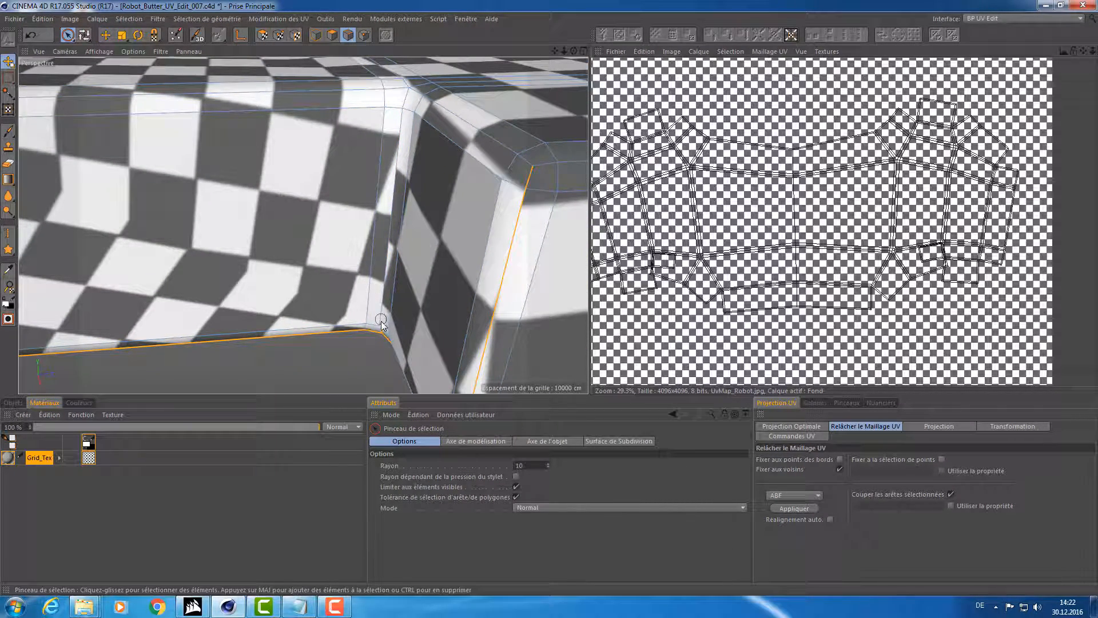
Remove the vertical inner corner edge of the recess at the other end of the mesh from the seam selection.
{"action": "right_click_drag", "start_coordinate": [382, 314], "coordinate": [166, 216], "text": "alt"}
{"action": "middle_click_drag", "start_coordinate": [166, 216], "coordinate": [250, 220], "text": "alt"}
{"action": "right_click_drag", "start_coordinate": [375, 282], "coordinate": [440, 268], "text": "alt"}
{"action": "left_click_drag", "start_coordinate": [371, 271], "coordinate": [286, 236], "text": "alt"}
{"action": "right_click_drag", "start_coordinate": [333, 194], "coordinate": [373, 190], "text": "alt"}
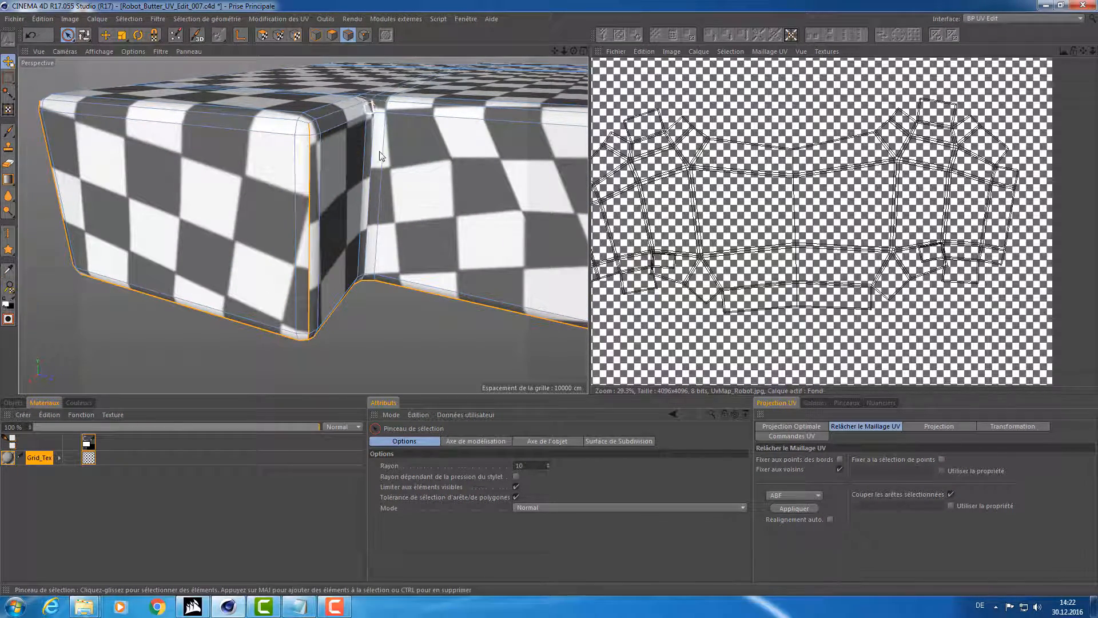
{"action": "right_click_drag", "start_coordinate": [349, 197], "coordinate": [322, 198], "text": "alt"}
{"action": "left_click_drag", "start_coordinate": [322, 197], "coordinate": [317, 160], "text": "alt"}
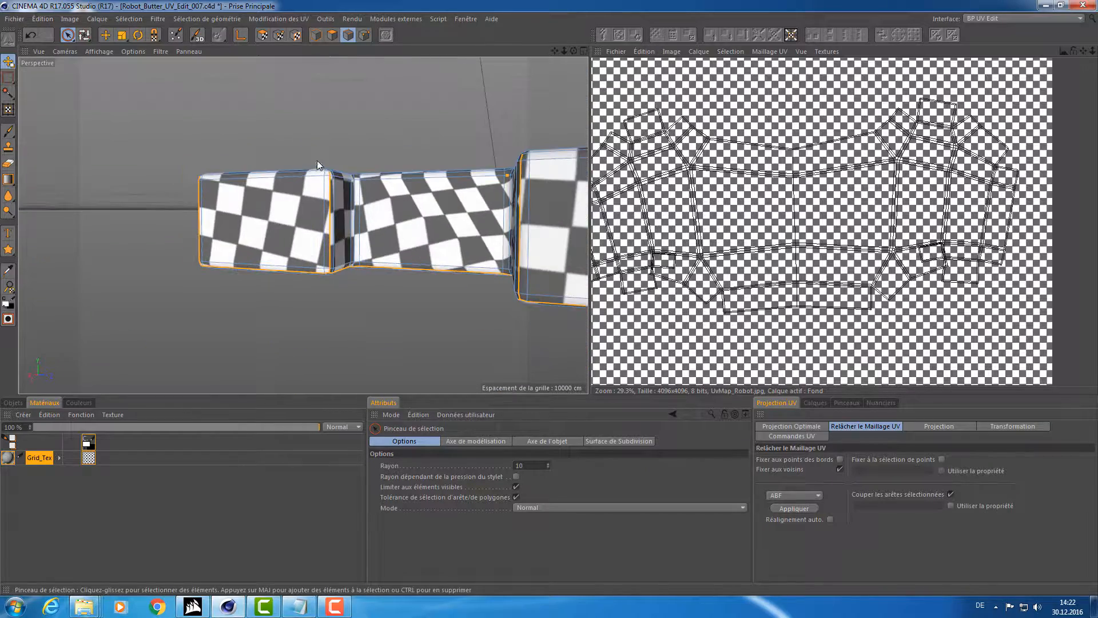
{"action": "mouse_move", "coordinate": [356, 215]}
{"action": "right_mouse_down", "text": "alt"}
{"action": "mouse_move", "coordinate": [403, 224]}
{"action": "mouse_move", "coordinate": [335, 215]}
{"action": "right_mouse_up", "text": "alt"}
{"action": "key", "text": "ctrl+s"}
{"action": "left_click_drag", "start_coordinate": [335, 215], "coordinate": [302, 225], "text": "alt"}
Select all UV polygons, reproject them with a frontal projection from the top view and relax them with ABF along the seams.
{"action": "middle_click_drag", "start_coordinate": [301, 226], "coordinate": [259, 208], "text": "alt"}
{"action": "middle_click", "coordinate": [344, 185]}
{"action": "middle_click", "coordinate": [398, 121]}
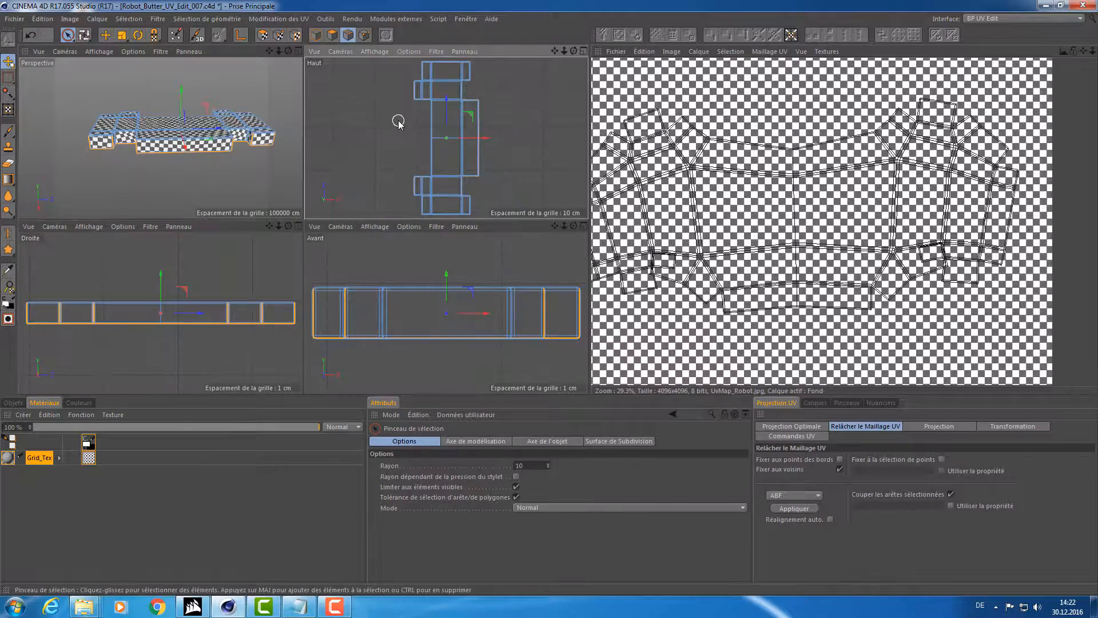
{"action": "left_click", "coordinate": [262, 35]}
{"action": "key", "text": "ctrl+a"}
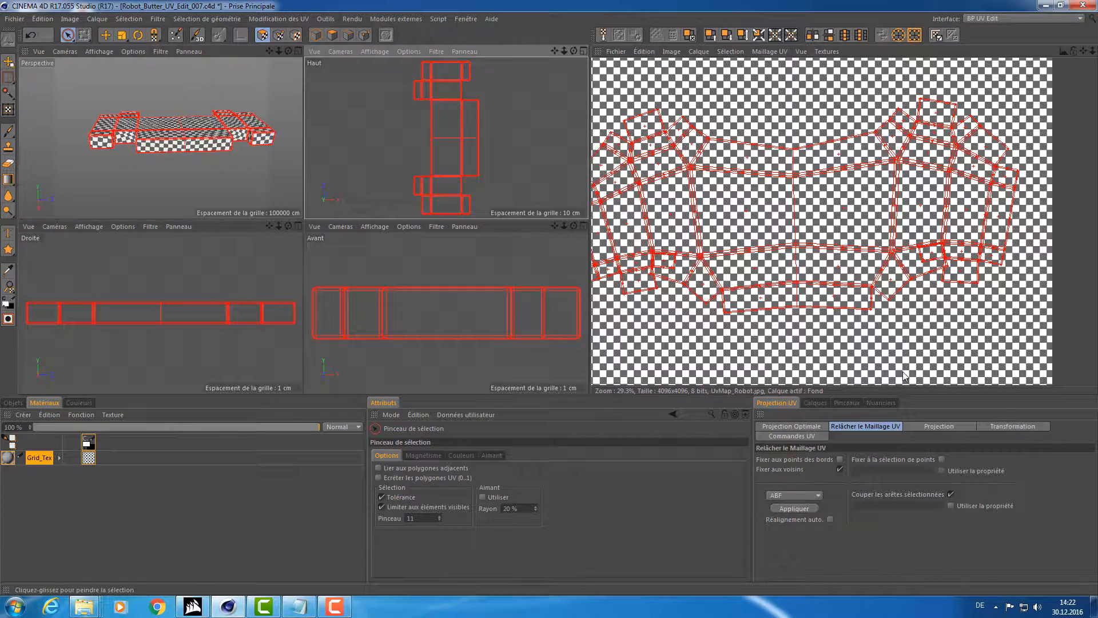
{"action": "left_click", "coordinate": [919, 427]}
{"action": "left_click", "coordinate": [878, 461]}
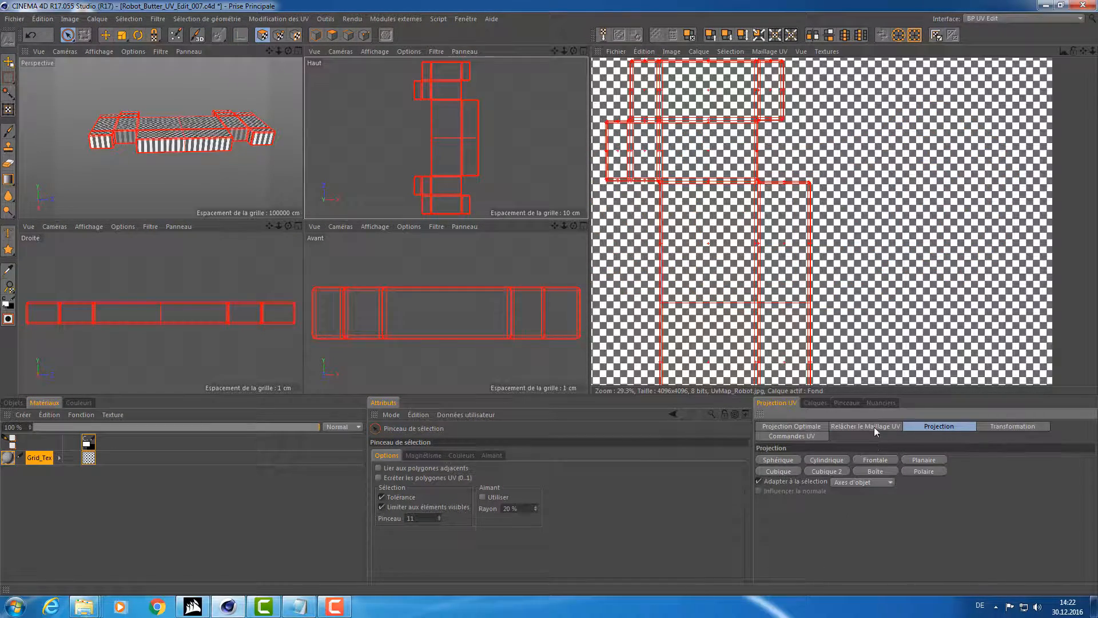
{"action": "left_click", "coordinate": [865, 427]}
{"action": "left_click", "coordinate": [794, 508]}
Move the newly relaxed UV island inside the texture, scale it up and position it near the middle.
{"action": "key", "text": "h"}
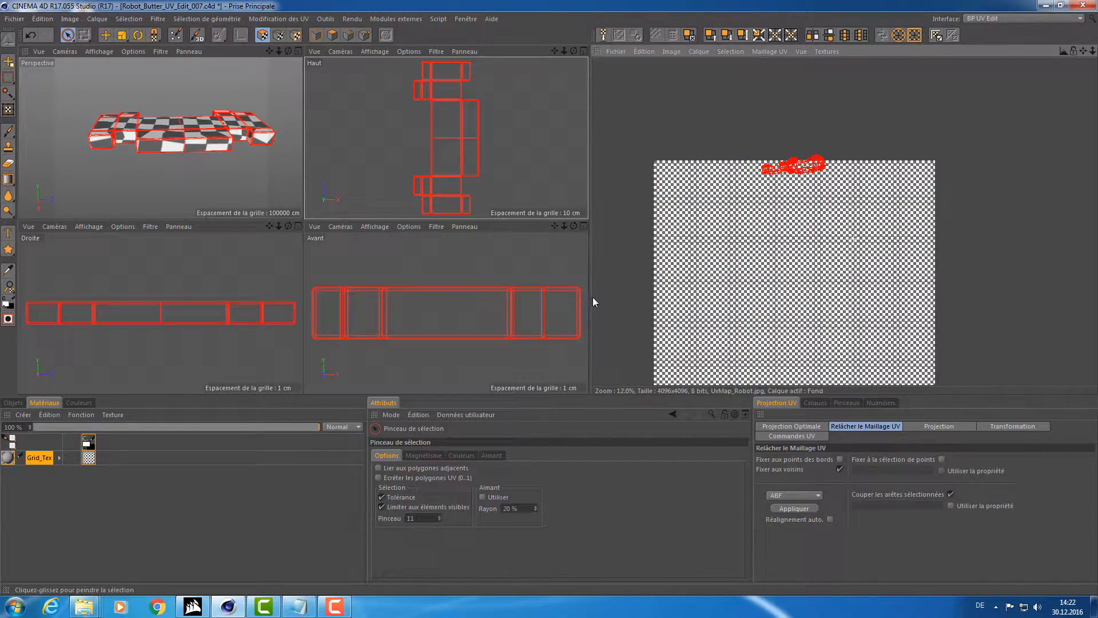
{"action": "key", "text": "e"}
{"action": "key", "text": "t"}
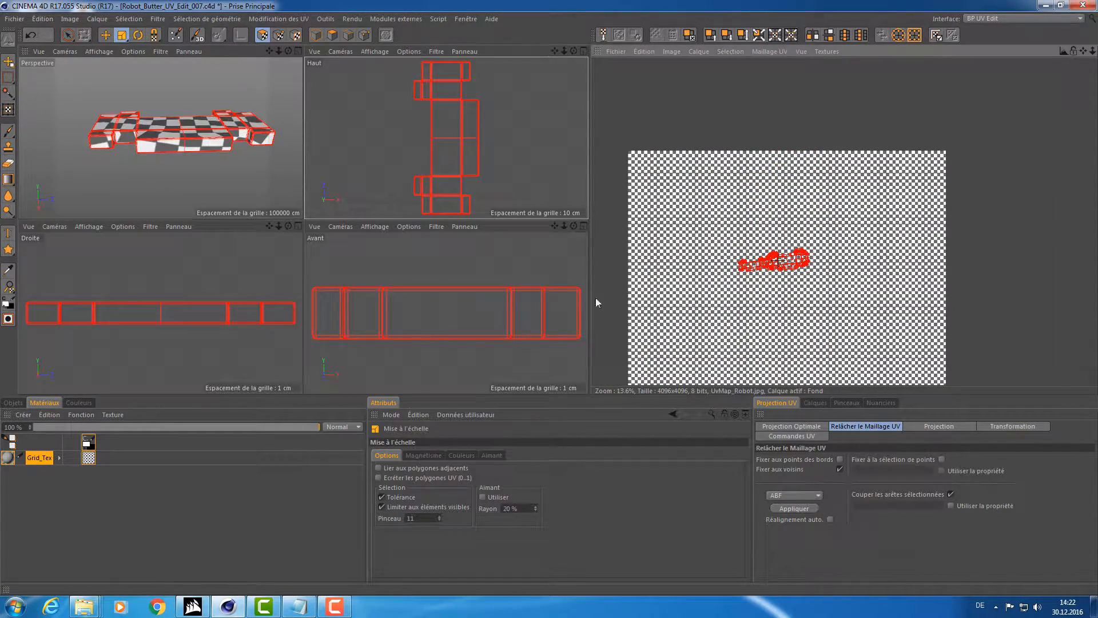
{"action": "left_click_drag", "start_coordinate": [595, 297], "coordinate": [628, 296]}
{"action": "key", "text": "e"}
{"action": "left_click_drag", "start_coordinate": [721, 278], "coordinate": [742, 273]}
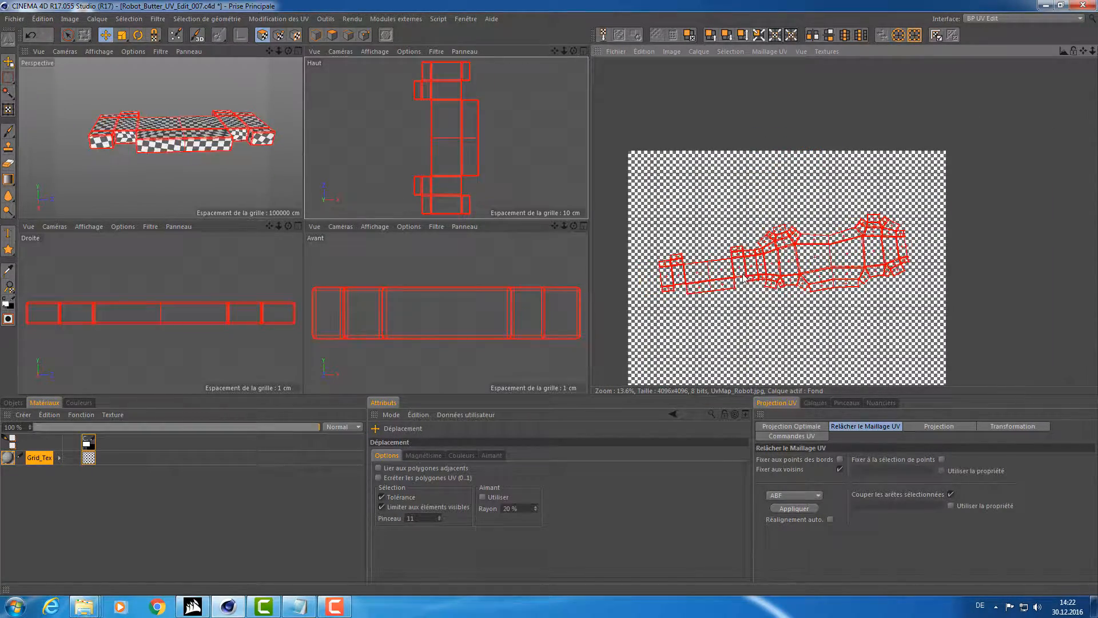
{"action": "scroll", "coordinate": [742, 278], "scroll_direction": "up", "scroll_amount": 3}
Try relaxing the UV island with the LSCM method.
{"action": "left_click", "coordinate": [801, 495]}
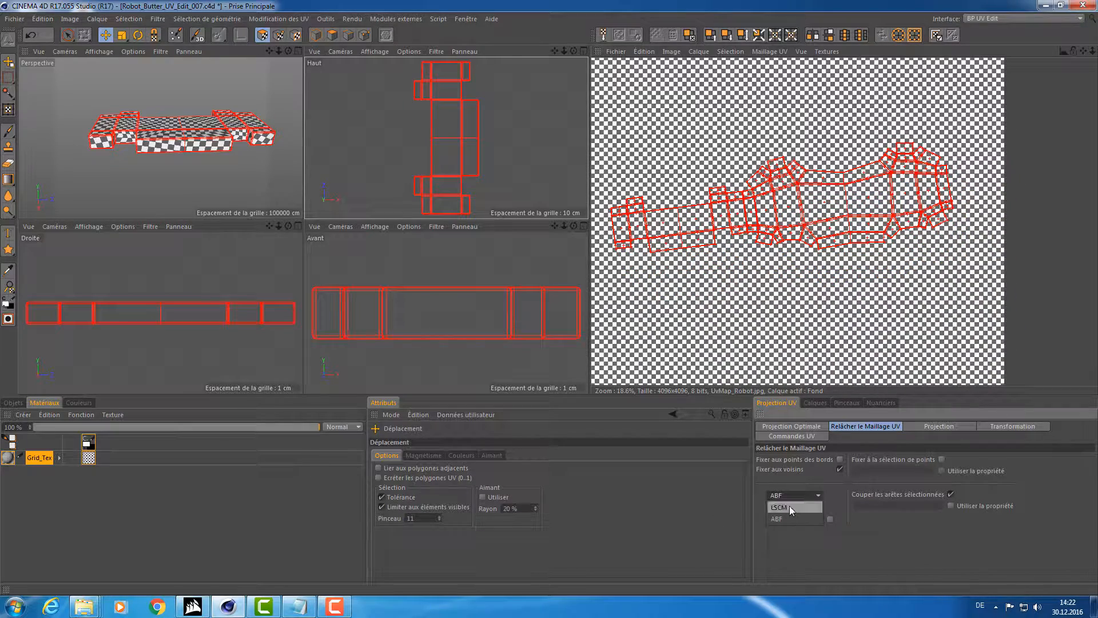
{"action": "left_click", "coordinate": [789, 505]}
{"action": "left_click", "coordinate": [789, 509]}
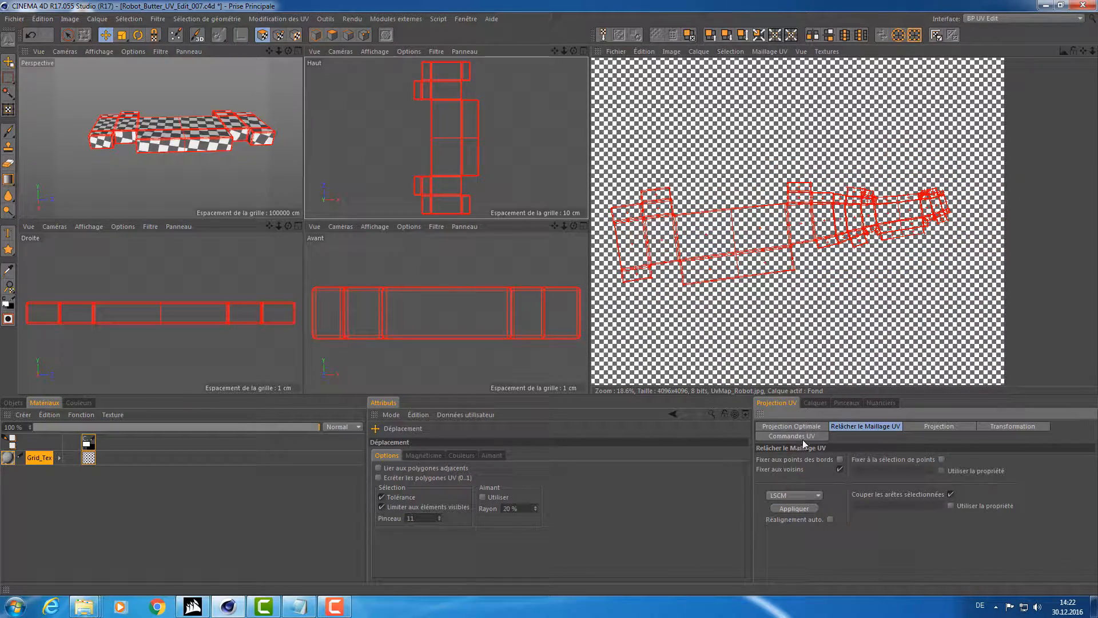
Set the relaxation method to ABF and relax the UV island again.
{"action": "left_click", "coordinate": [801, 496]}
{"action": "left_click", "coordinate": [787, 517]}
{"action": "left_click", "coordinate": [791, 508]}
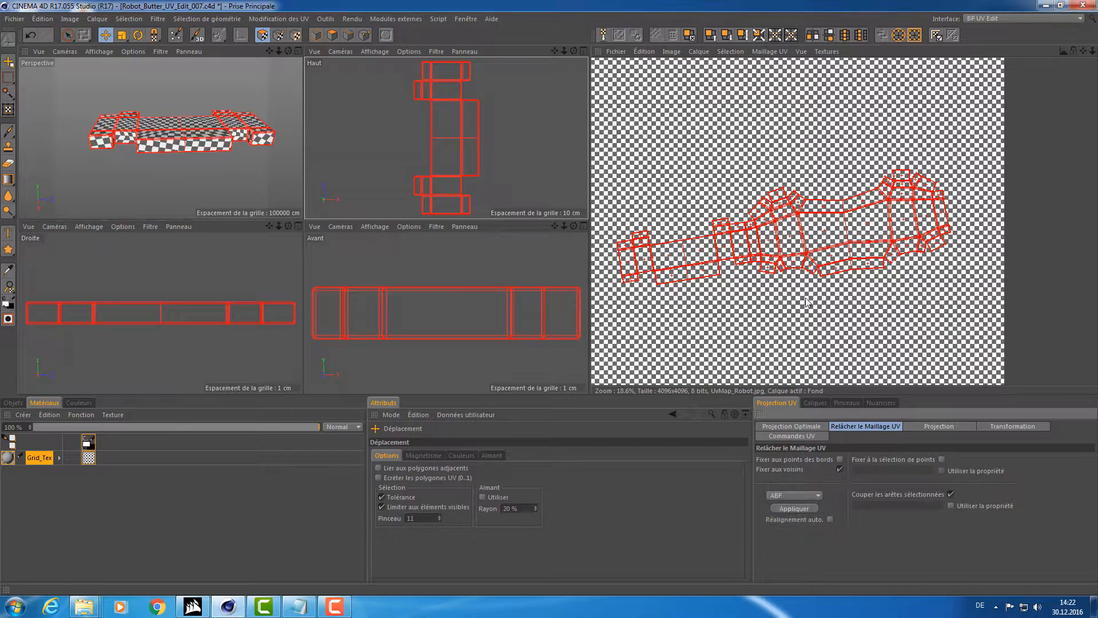
Reposition the UV island on the texture and rotate it until it lies level.
{"action": "mouse_move", "coordinate": [593, 302]}
{"action": "left_mouse_down"}
{"action": "mouse_move", "coordinate": [566, 302]}
{"action": "mouse_move", "coordinate": [593, 303]}
{"action": "left_mouse_up"}
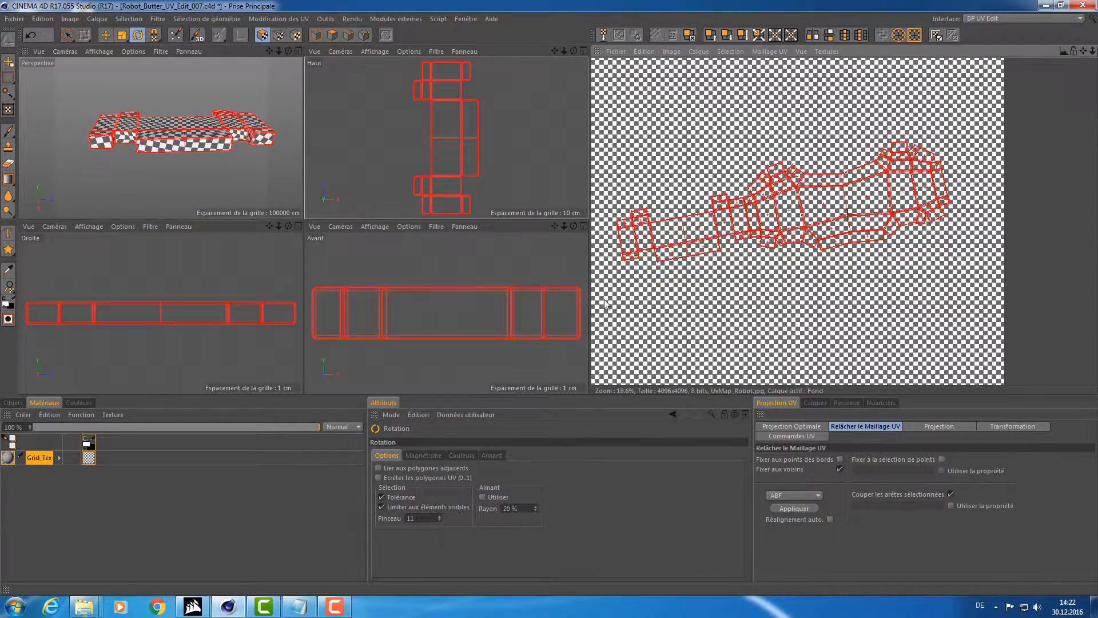
{"action": "key", "text": "t"}
{"action": "left_click_drag", "start_coordinate": [806, 198], "coordinate": [821, 198]}
{"action": "mouse_move", "coordinate": [175, 174]}
{"action": "left_mouse_down", "text": "alt"}
{"action": "mouse_move", "coordinate": [175, 240]}
{"action": "mouse_move", "coordinate": [175, 175]}
{"action": "mouse_move", "coordinate": [177, 195]}
{"action": "left_mouse_up", "text": "alt"}
Try to straighten the UV island's wide central panel by moving its upper middle points up and its lower middle points down.
{"action": "left_click", "coordinate": [364, 35]}
{"action": "left_click_drag", "start_coordinate": [70, 36], "coordinate": [107, 51]}
{"action": "scroll", "coordinate": [863, 183], "scroll_direction": "up", "scroll_amount": 5}
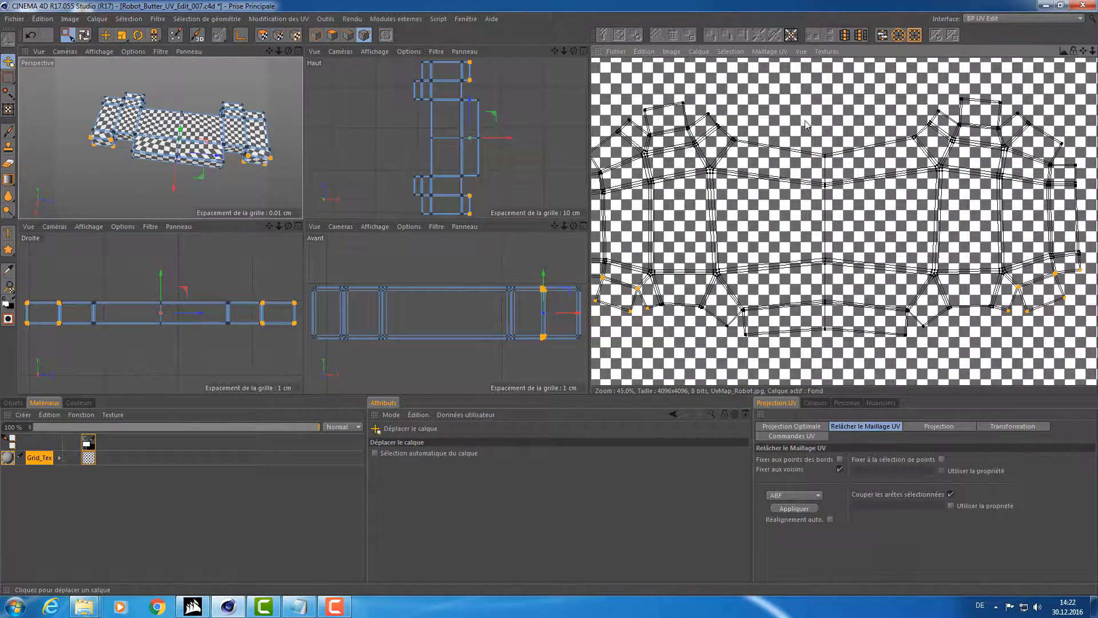
{"action": "left_click_drag", "start_coordinate": [866, 203], "coordinate": [845, 191]}
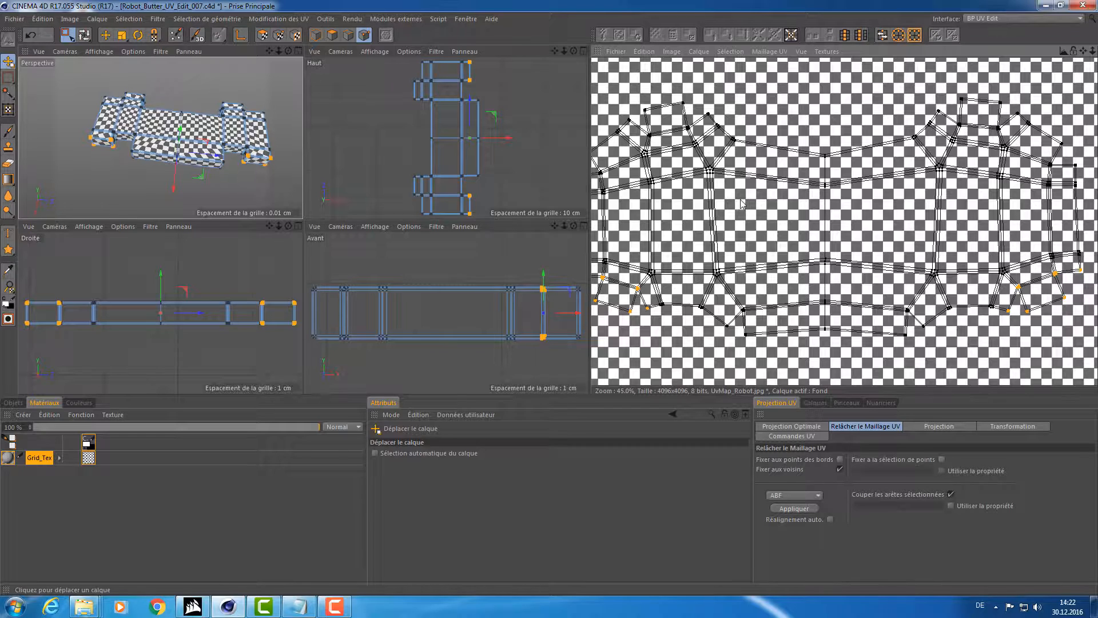
{"action": "left_click", "coordinate": [278, 35]}
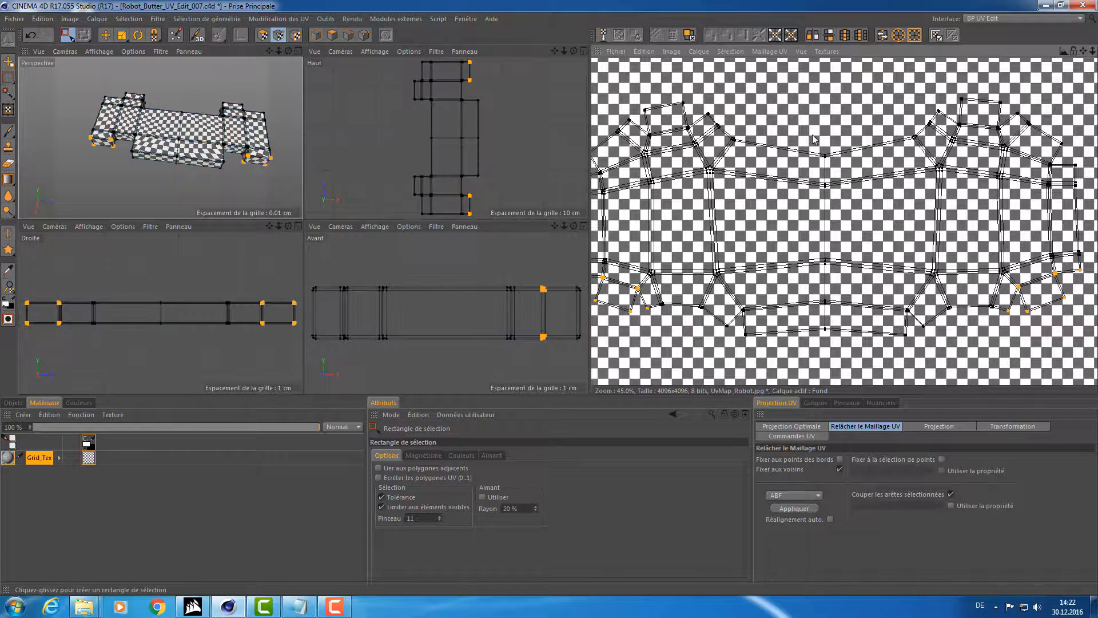
{"action": "left_click_drag", "start_coordinate": [824, 159], "coordinate": [825, 149]}
{"action": "key", "text": "space"}
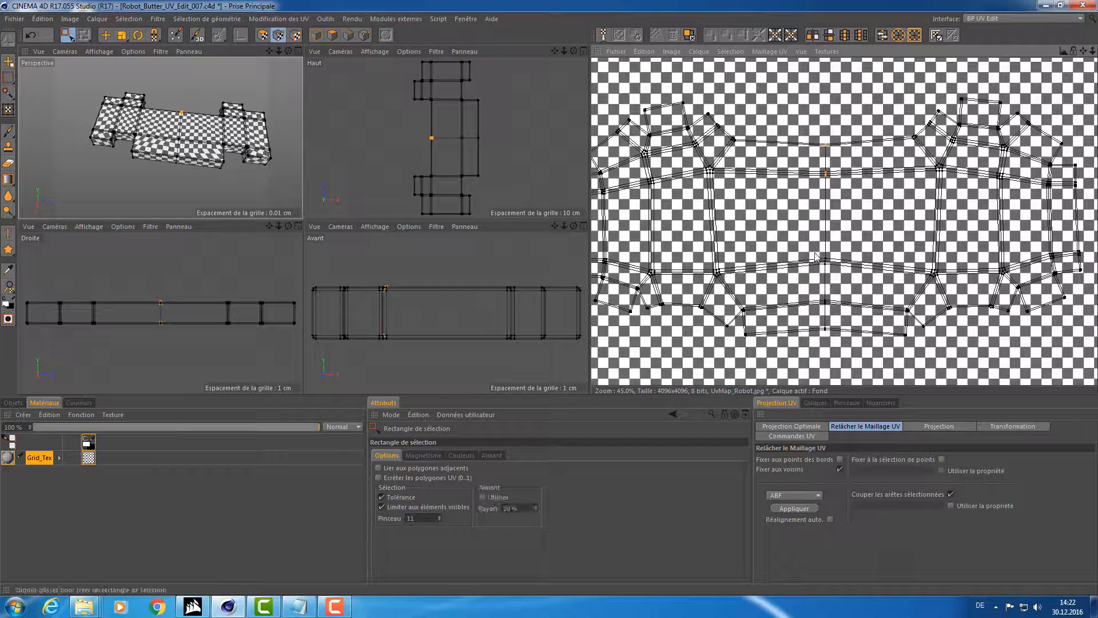
{"action": "left_click_drag", "start_coordinate": [824, 257], "coordinate": [823, 267]}
{"action": "left_click_drag", "start_coordinate": [257, 121], "coordinate": [217, 166], "text": "alt"}
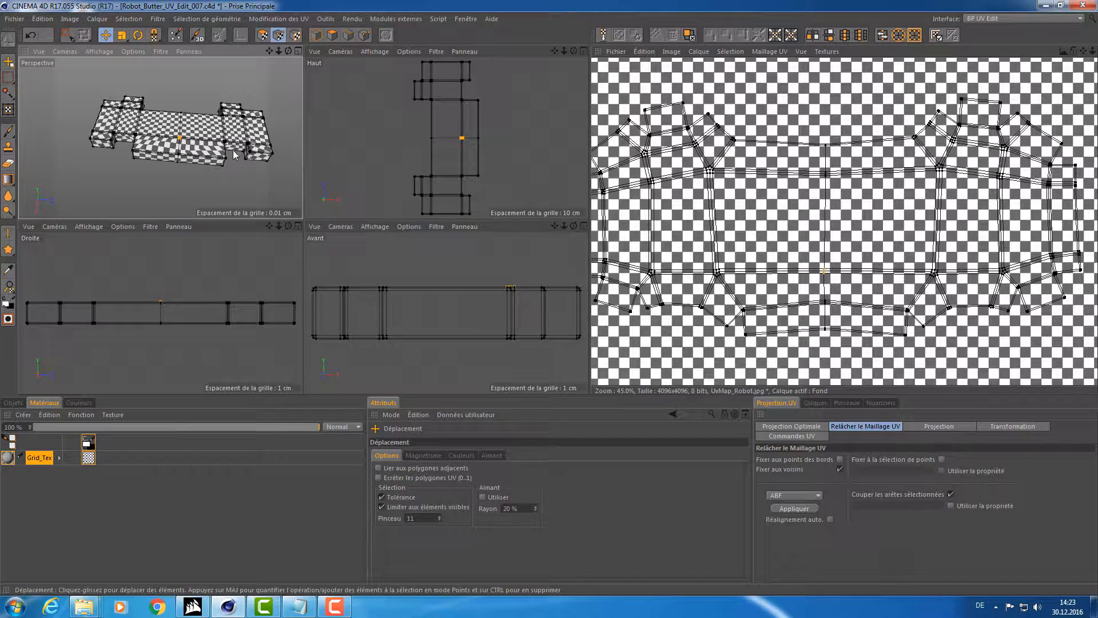
Try to reshape the UV island's lower centre flap by moving the corner points at its right end.
{"action": "key", "text": "space"}
{"action": "scroll", "coordinate": [851, 268], "scroll_direction": "down", "scroll_amount": 5}
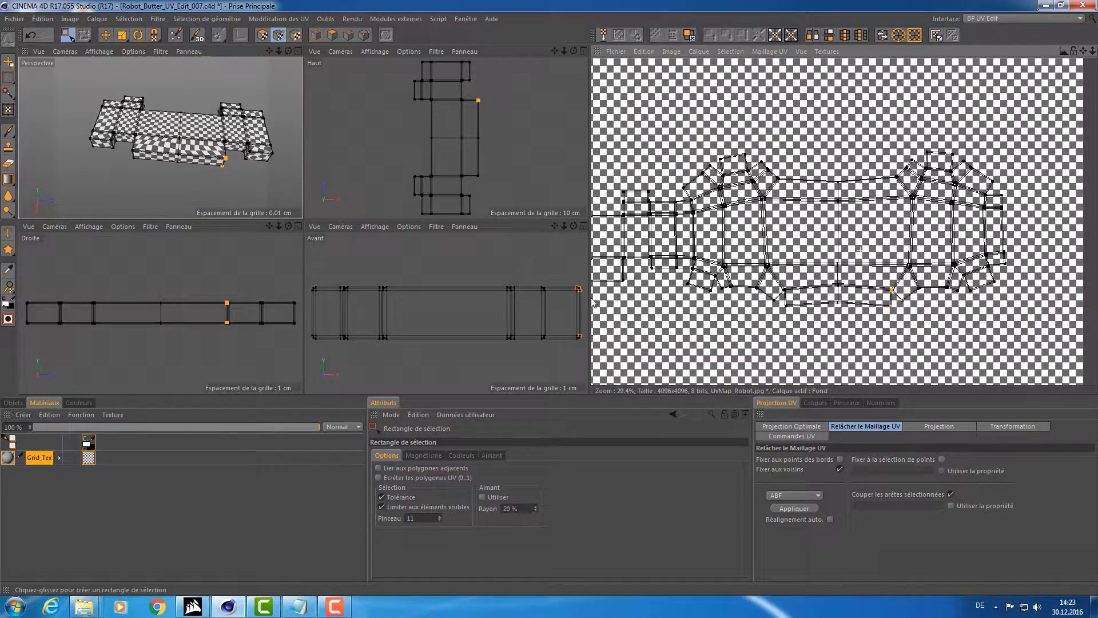
{"action": "middle_click_drag", "start_coordinate": [883, 299], "coordinate": [787, 255], "text": "alt"}
{"action": "scroll", "coordinate": [779, 226], "scroll_direction": "up", "scroll_amount": 5}
{"action": "middle_click_drag", "start_coordinate": [765, 178], "coordinate": [772, 194], "text": "alt"}
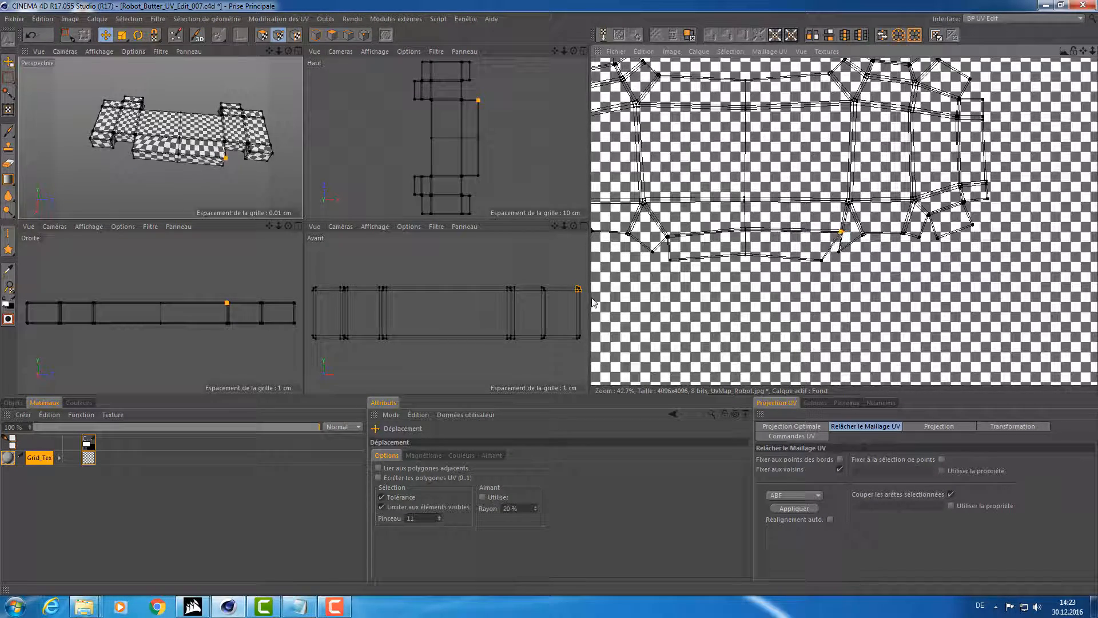
{"action": "key", "text": "0"}
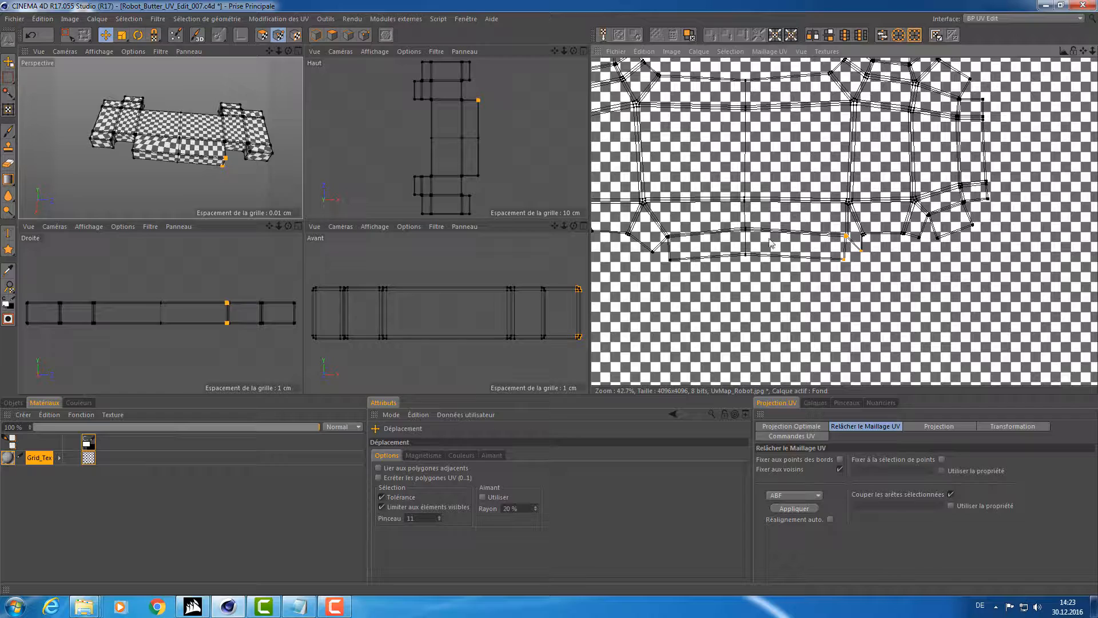
{"action": "left_click_drag", "start_coordinate": [223, 138], "coordinate": [163, 166], "text": "alt"}
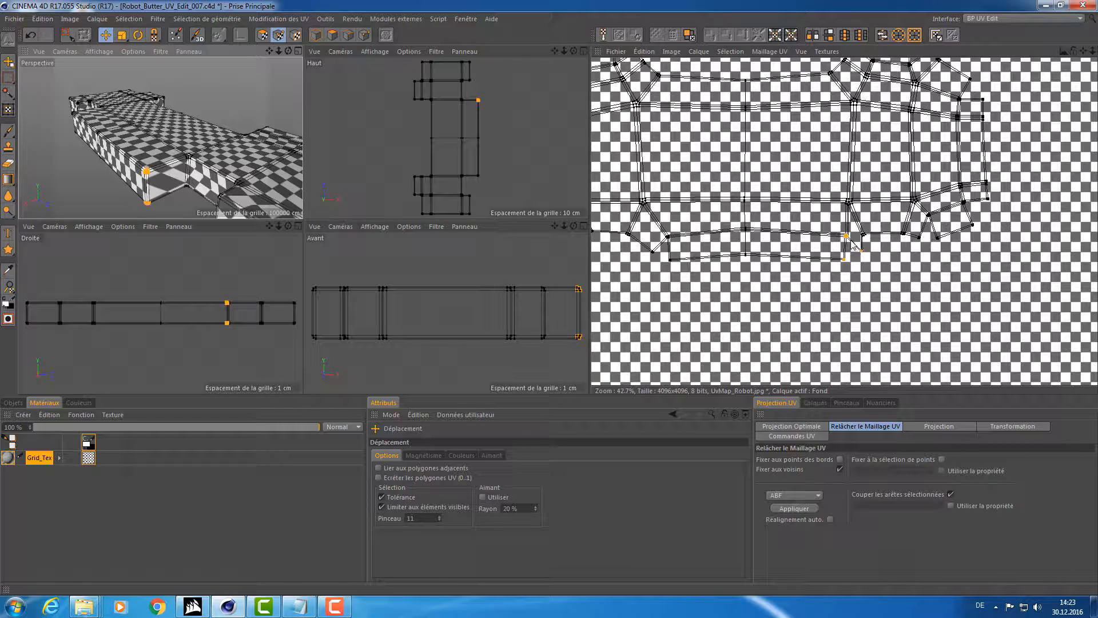
{"action": "left_click", "coordinate": [593, 303]}
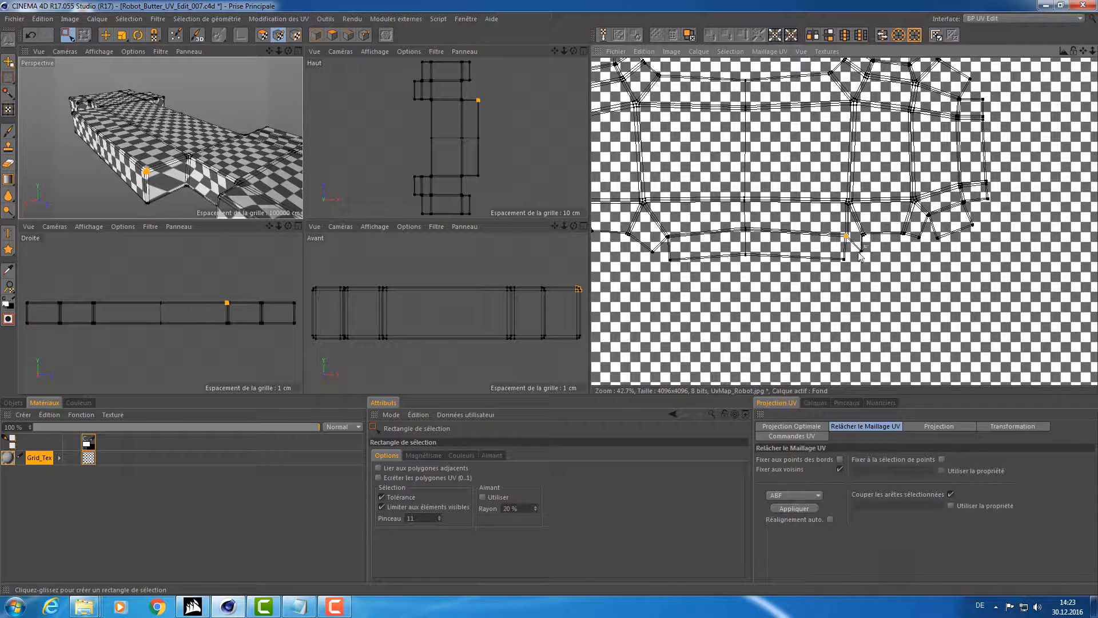
{"action": "left_click_drag", "start_coordinate": [592, 296], "coordinate": [594, 303]}
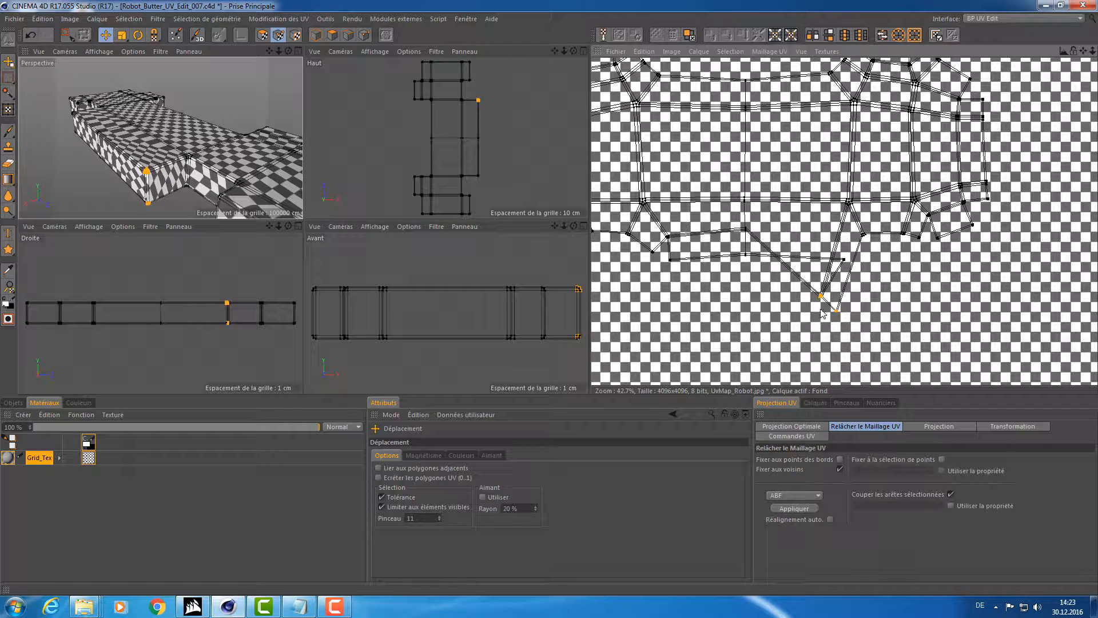
Undo all the manual UV point moves on the central panel and lower flap.
{"action": "key", "text": "ctrl+z"}
{"action": "key", "text": "ctrl+z"}
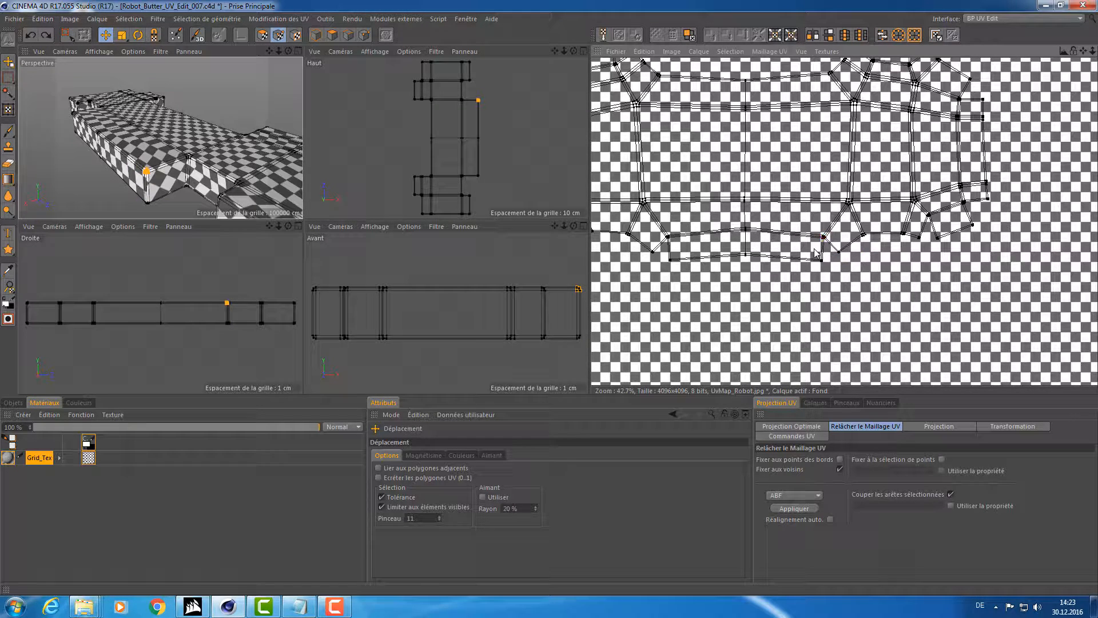
{"action": "key", "text": "ctrl+z"}
{"action": "key", "text": "ctrl+z"}
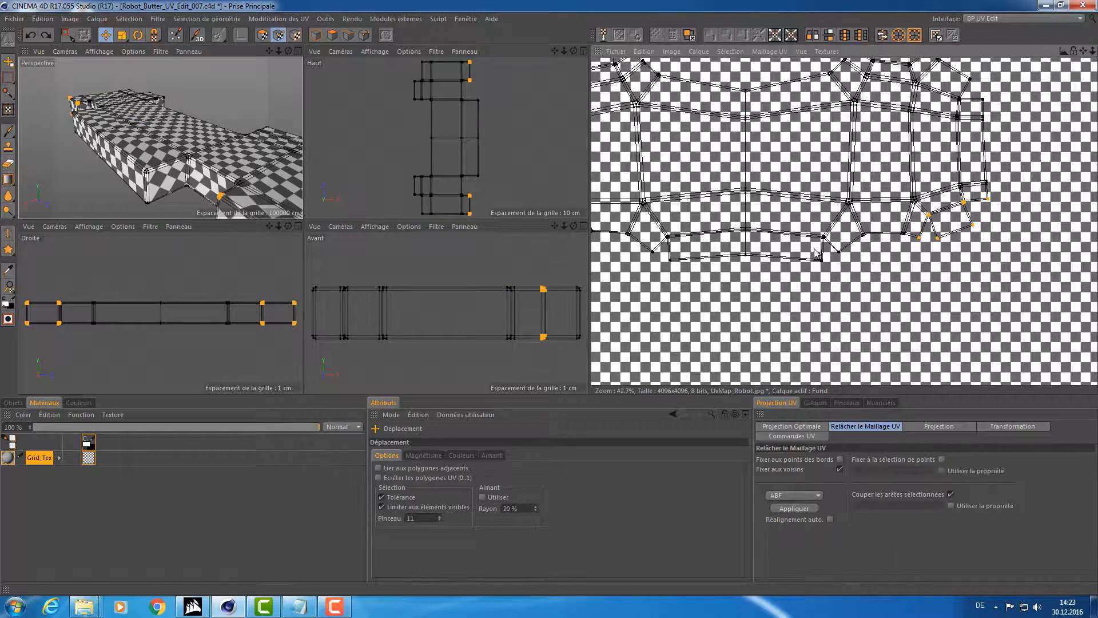
{"action": "scroll", "coordinate": [816, 254], "scroll_direction": "down", "scroll_amount": 3}
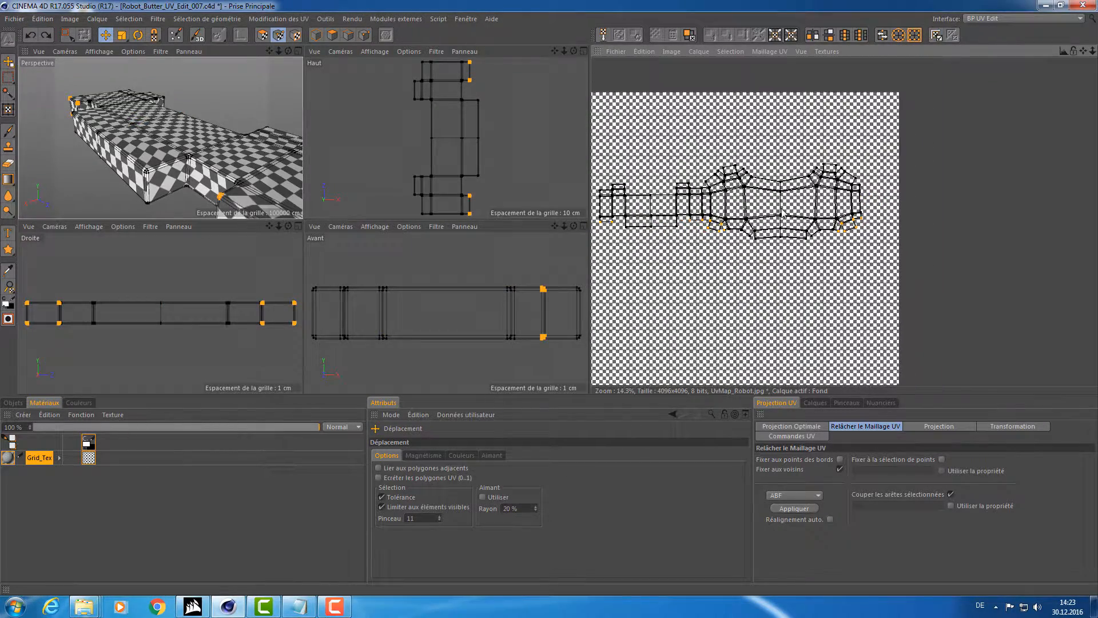
Enlarge the Perspective view to inspect the mesh, then save the project together with its modified textures.
{"action": "left_click_drag", "start_coordinate": [198, 143], "coordinate": [345, 234], "text": "alt"}
{"action": "middle_click", "coordinate": [223, 183]}
{"action": "middle_click_drag", "start_coordinate": [345, 234], "coordinate": [372, 237], "text": "alt"}
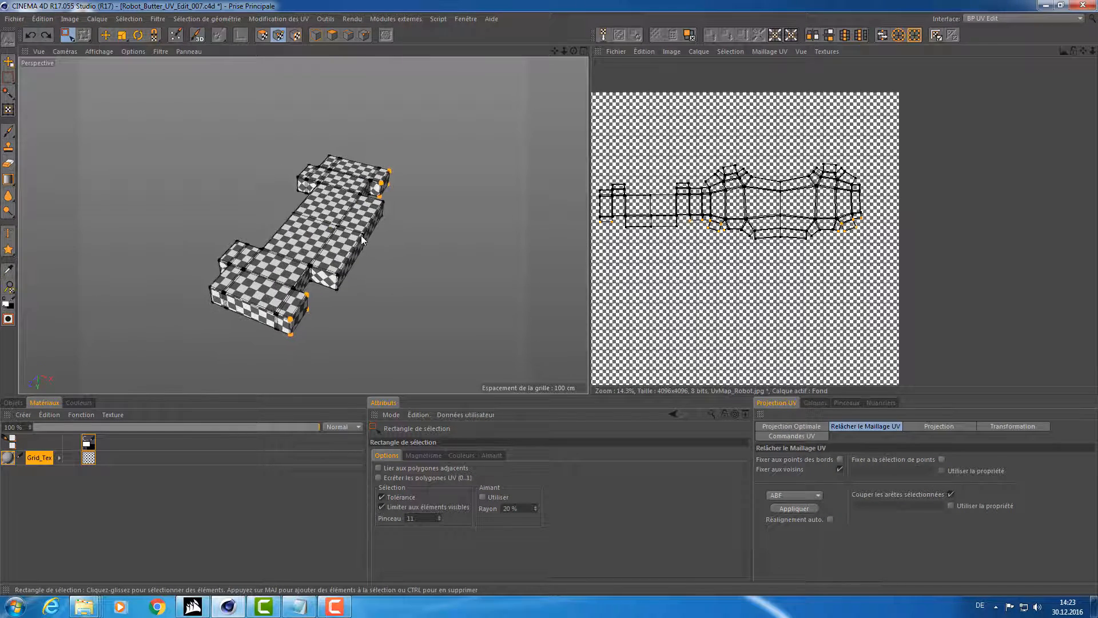
{"action": "key", "text": "ctrl+s"}
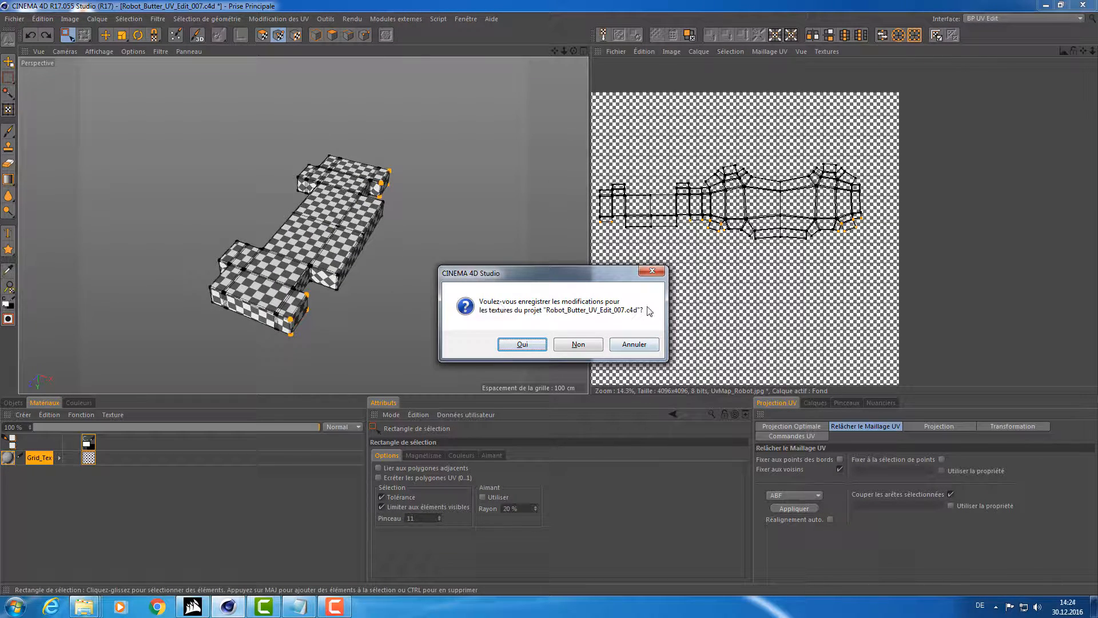
{"action": "left_click", "coordinate": [527, 347]}
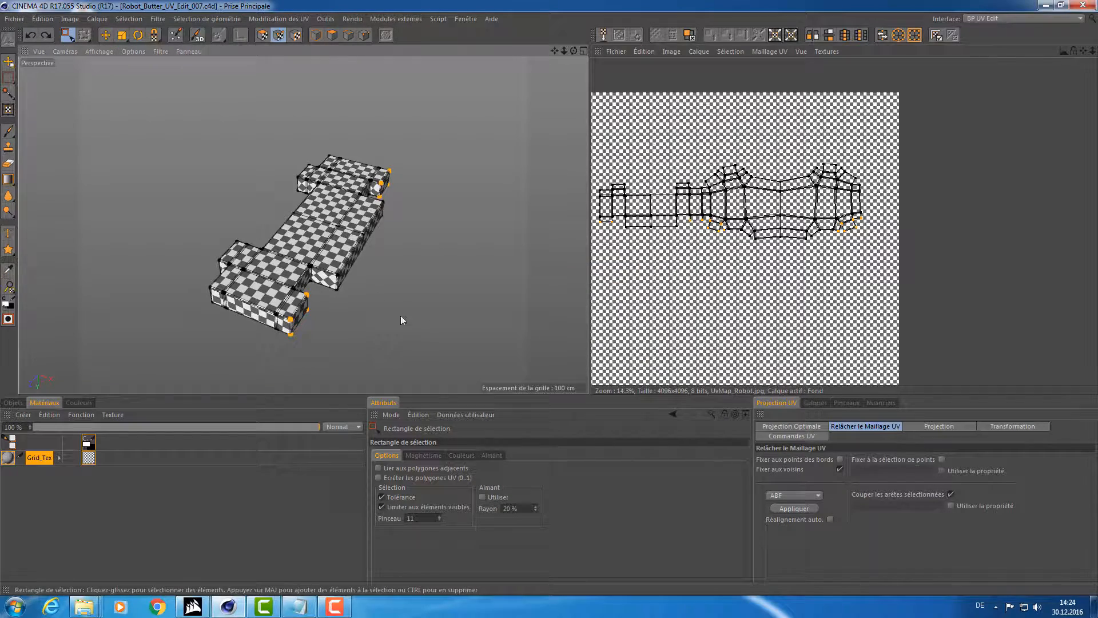
Switch the interface layout to Interface de Démarrage (Utilisateur) and look over the unwrapped mesh.
{"action": "left_click_drag", "start_coordinate": [402, 317], "coordinate": [260, 269], "text": "alt"}
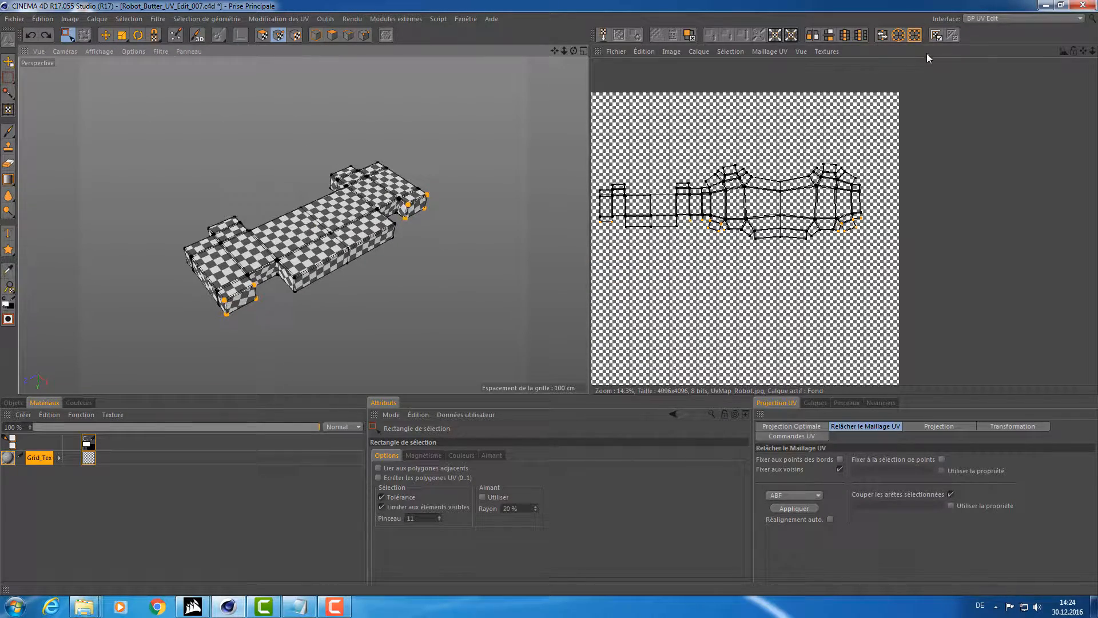
{"action": "left_click", "coordinate": [1000, 13]}
{"action": "left_click", "coordinate": [1009, 139]}
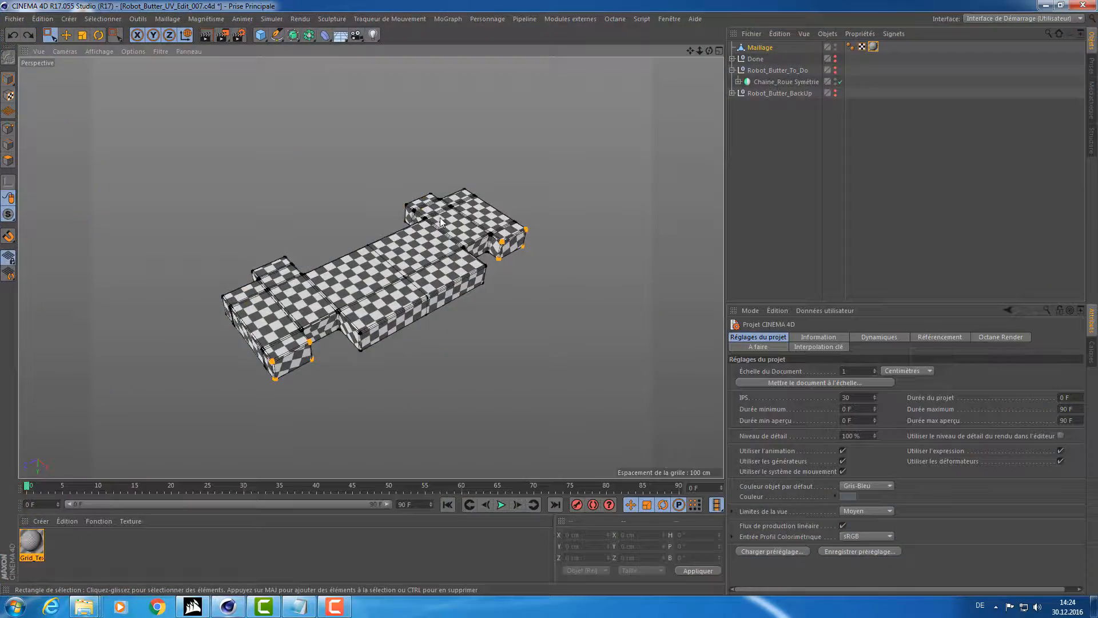
{"action": "left_click_drag", "start_coordinate": [385, 269], "coordinate": [272, 214], "text": "alt"}
{"action": "scroll", "coordinate": [421, 220], "scroll_direction": "down", "scroll_amount": 5}
{"action": "left_click_drag", "start_coordinate": [446, 207], "coordinate": [617, 180], "text": "alt"}
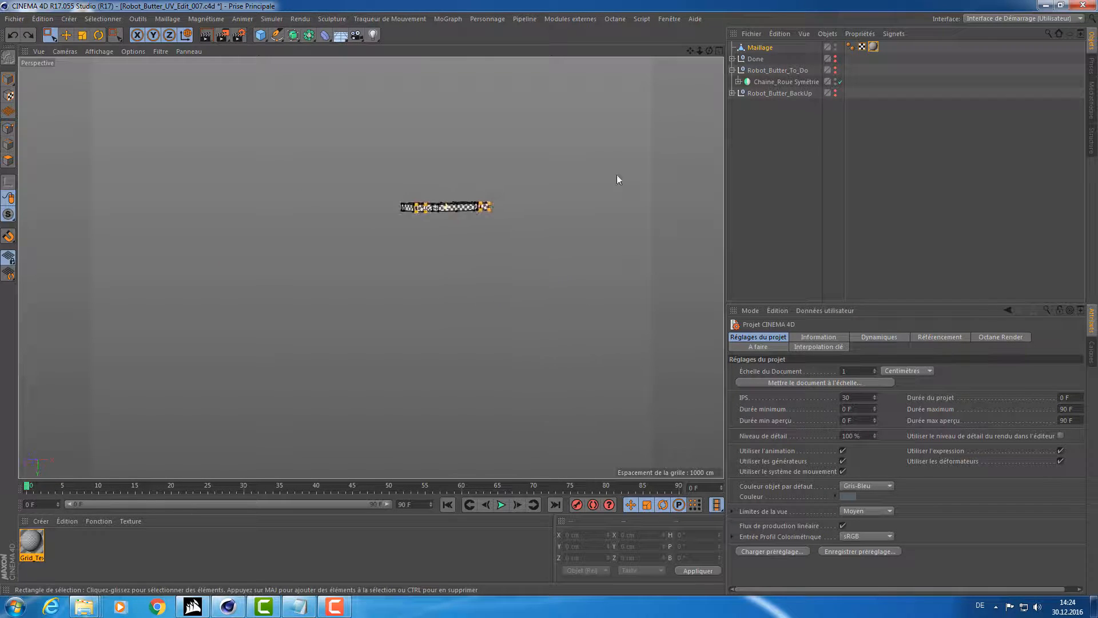
{"action": "left_click_drag", "start_coordinate": [532, 207], "coordinate": [370, 267], "text": "alt"}
Move the Maillage mesh into the Done group and select that group.
{"action": "left_click", "coordinate": [758, 48]}
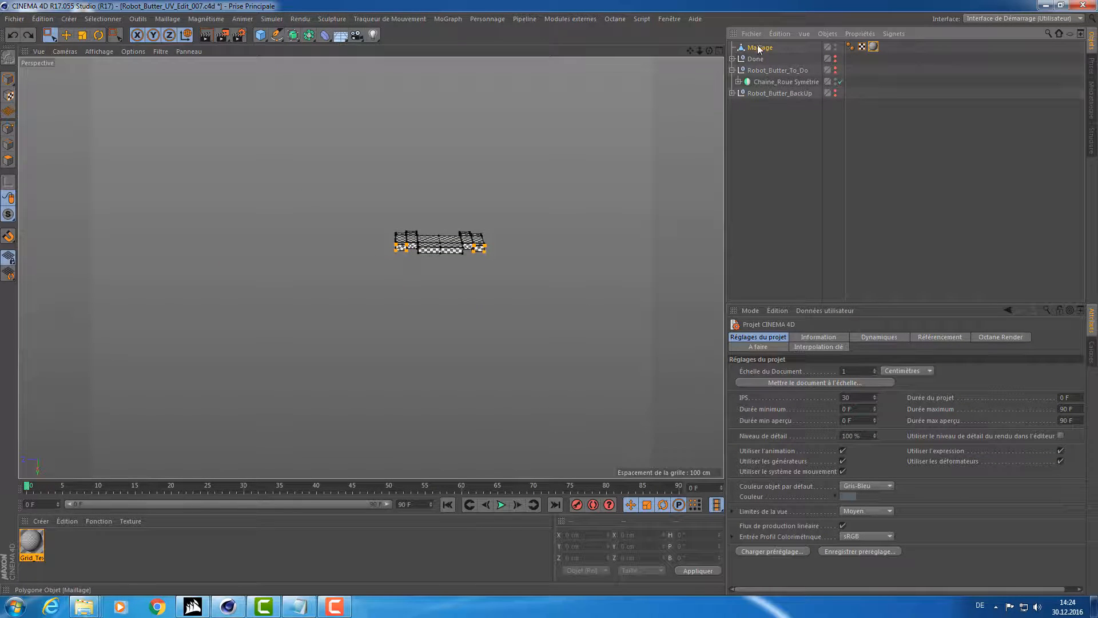
{"action": "left_click_drag", "start_coordinate": [757, 58], "coordinate": [757, 59]}
{"action": "left_click", "coordinate": [758, 45]}
{"action": "left_click", "coordinate": [734, 48]}
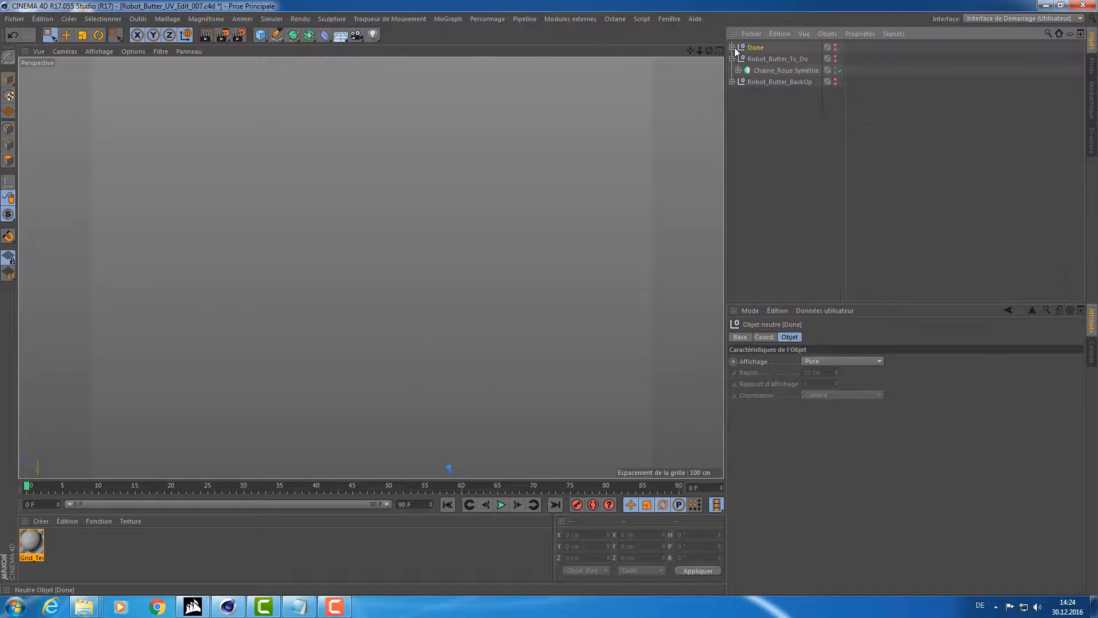
Make the Done group visible, frame the whole robot and render it in the viewport.
{"action": "left_click", "coordinate": [834, 48], "text": "alt"}
{"action": "left_click_drag", "start_coordinate": [543, 163], "coordinate": [321, 239], "text": "alt"}
{"action": "scroll", "coordinate": [457, 256], "scroll_direction": "down", "scroll_amount": 5}
{"action": "key", "text": "s"}
{"action": "scroll", "coordinate": [353, 246], "scroll_direction": "up", "scroll_amount": 2}
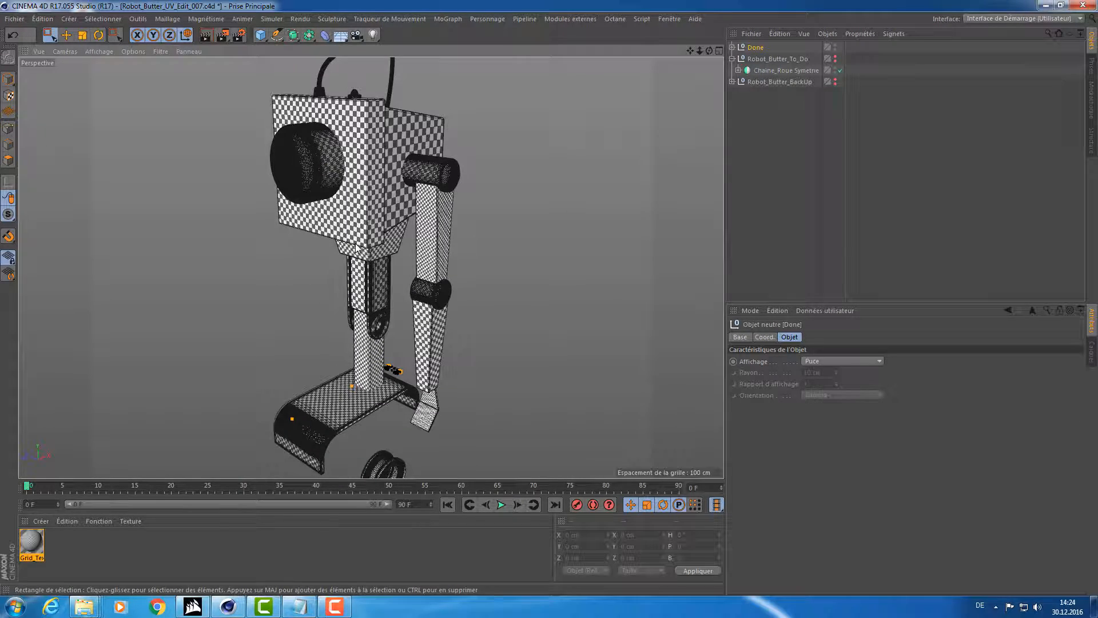
{"action": "key", "text": "ctrl+r"}
{"action": "mouse_move", "coordinate": [366, 285]}
{"action": "middle_mouse_down", "text": "alt"}
{"action": "mouse_move", "coordinate": [373, 252]}
{"action": "mouse_move", "coordinate": [376, 280]}
{"action": "middle_mouse_up", "text": "alt"}
{"action": "scroll", "coordinate": [372, 252], "scroll_direction": "down", "scroll_amount": 3}
{"action": "key", "text": "ctrl+r"}
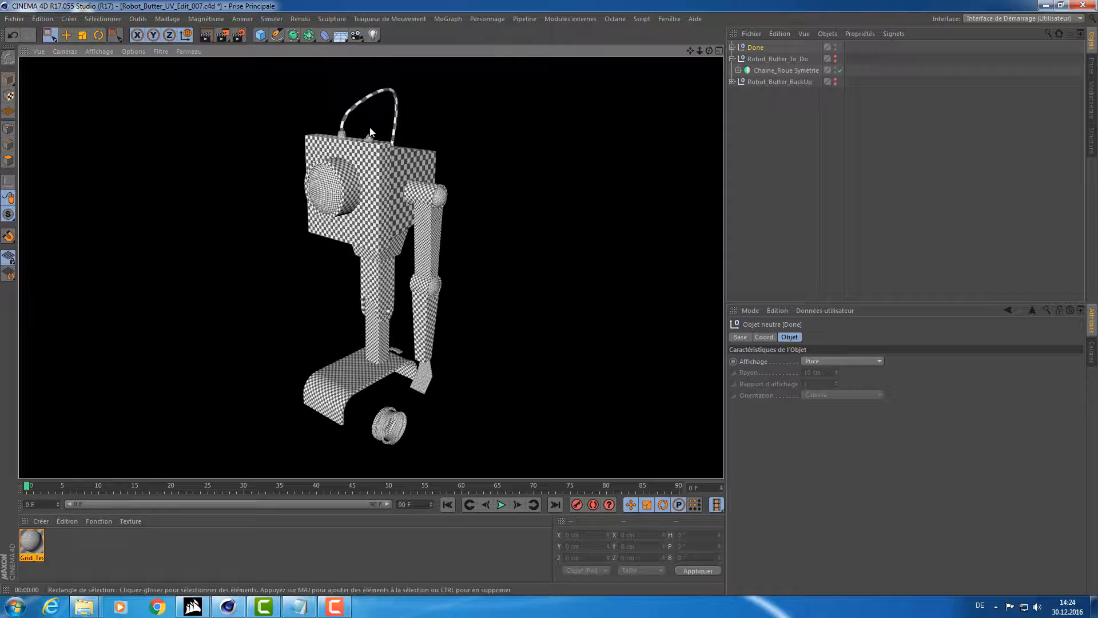
Set the viewport display to Ombrage de Gouraud with the dome on the robot's head in close view.
{"action": "right_click_drag", "start_coordinate": [368, 124], "coordinate": [538, 126], "text": "alt"}
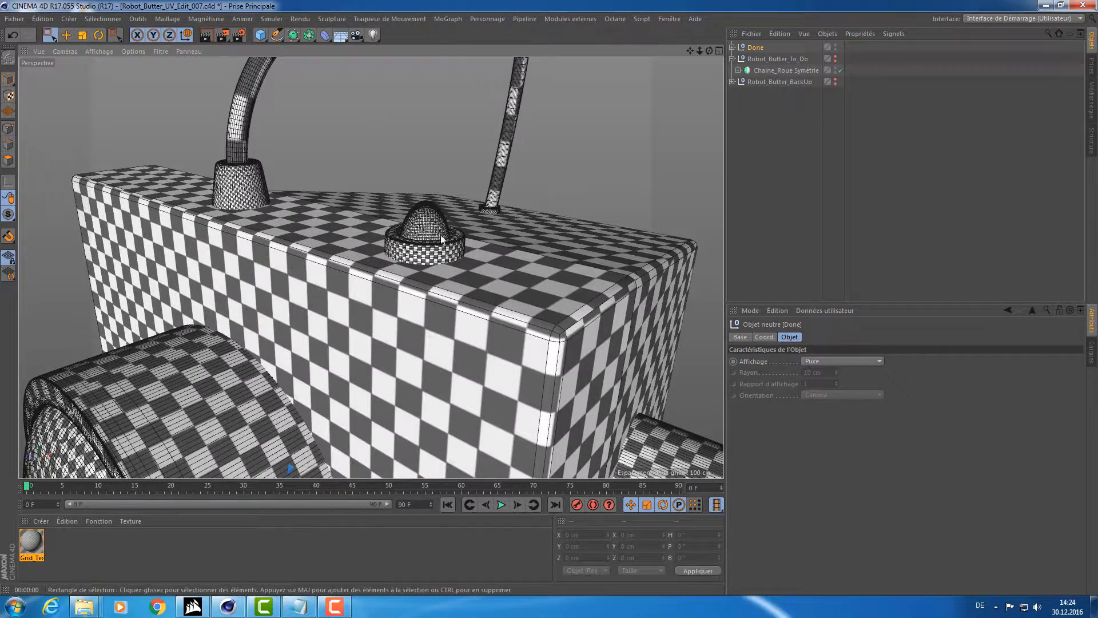
{"action": "right_click_drag", "start_coordinate": [440, 235], "coordinate": [472, 221], "text": "alt"}
{"action": "key", "text": "e"}
{"action": "left_click", "coordinate": [97, 51]}
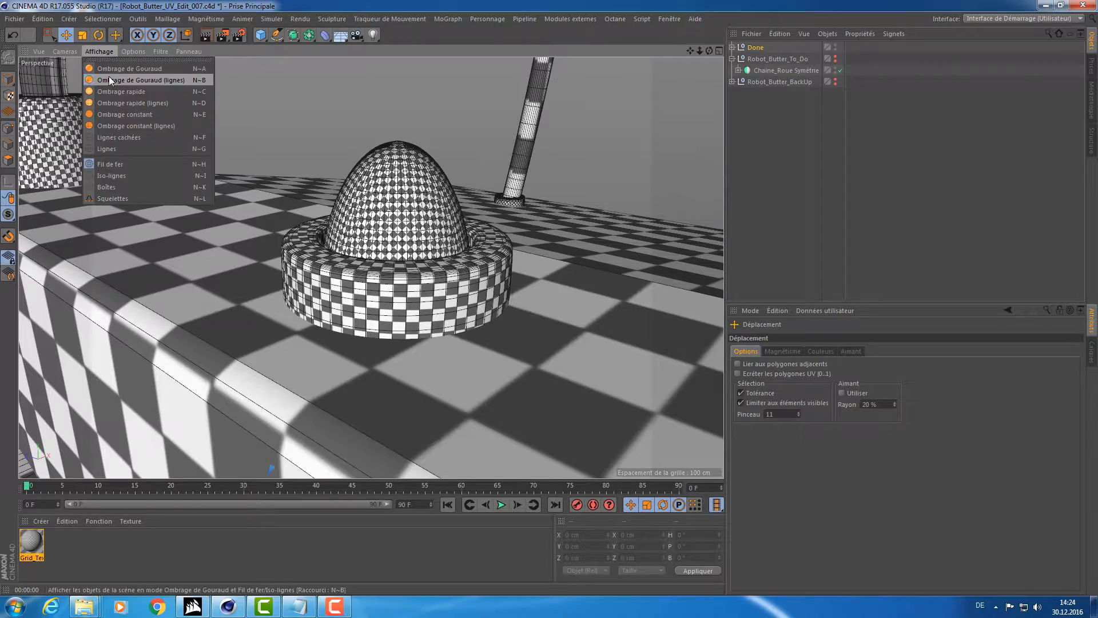
{"action": "left_click", "coordinate": [121, 67]}
Examine the checker pattern on the robot's head, arm, body column and foot from several angles.
{"action": "left_click_drag", "start_coordinate": [346, 157], "coordinate": [336, 253], "text": "alt"}
{"action": "middle_click_drag", "start_coordinate": [462, 218], "coordinate": [424, 259], "text": "alt"}
{"action": "right_click_drag", "start_coordinate": [519, 229], "coordinate": [458, 290], "text": "alt"}
{"action": "middle_click_drag", "start_coordinate": [458, 291], "coordinate": [494, 338], "text": "alt"}
{"action": "left_click_drag", "start_coordinate": [493, 339], "coordinate": [596, 350], "text": "alt"}
{"action": "middle_click_drag", "start_coordinate": [543, 361], "coordinate": [358, 177], "text": "alt"}
{"action": "right_click_drag", "start_coordinate": [552, 212], "coordinate": [514, 238], "text": "alt"}
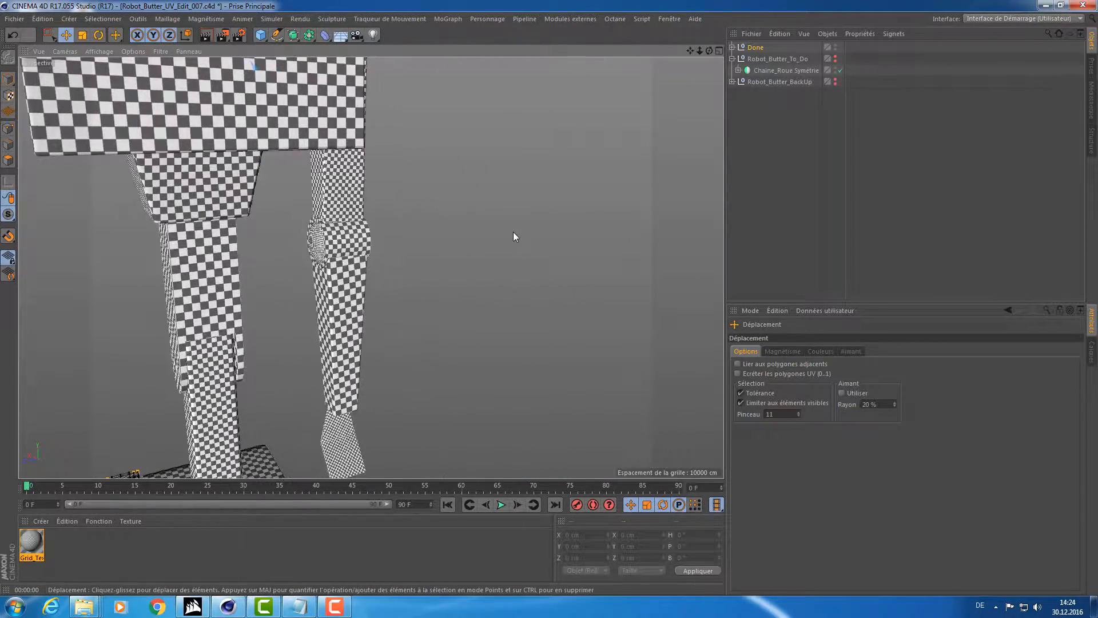
{"action": "left_click_drag", "start_coordinate": [514, 238], "coordinate": [331, 360], "text": "alt"}
{"action": "middle_click_drag", "start_coordinate": [330, 361], "coordinate": [252, 218], "text": "alt"}
{"action": "right_click_drag", "start_coordinate": [252, 217], "coordinate": [330, 241], "text": "alt"}
{"action": "left_click_drag", "start_coordinate": [383, 297], "coordinate": [389, 333], "text": "alt"}
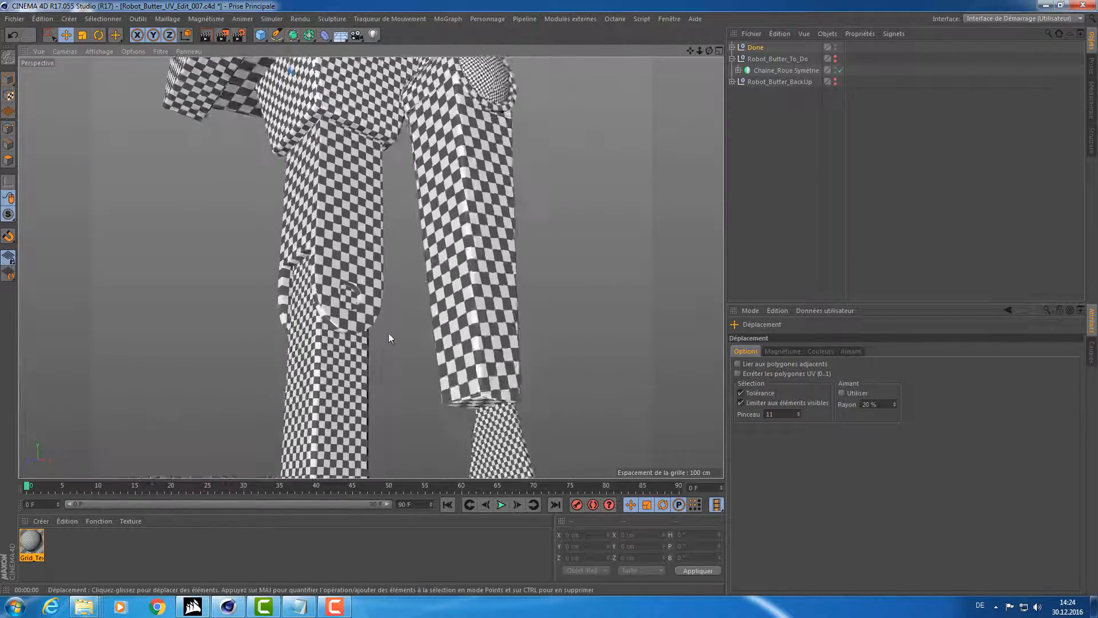
{"action": "right_click_drag", "start_coordinate": [389, 333], "coordinate": [316, 236], "text": "alt"}
{"action": "left_click_drag", "start_coordinate": [316, 235], "coordinate": [400, 218], "text": "alt"}
{"action": "middle_click_drag", "start_coordinate": [400, 218], "coordinate": [345, 331], "text": "alt"}
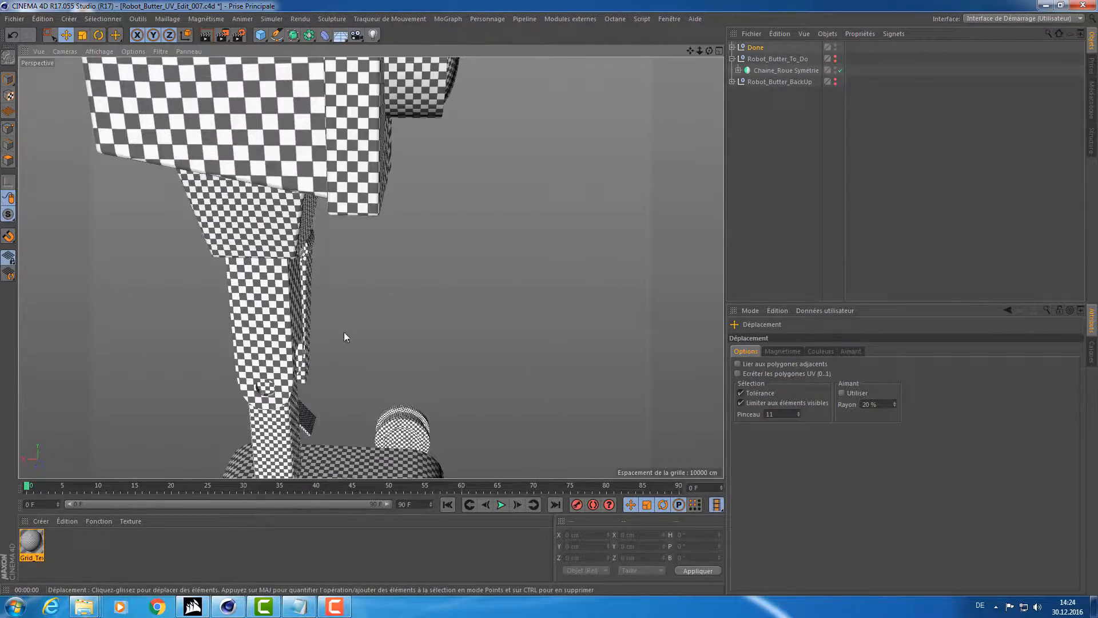
{"action": "right_click_drag", "start_coordinate": [344, 331], "coordinate": [404, 320], "text": "alt"}
{"action": "left_click_drag", "start_coordinate": [403, 320], "coordinate": [371, 255], "text": "alt"}
{"action": "middle_click_drag", "start_coordinate": [365, 370], "coordinate": [328, 207], "text": "alt"}
{"action": "right_click_drag", "start_coordinate": [328, 207], "coordinate": [363, 289], "text": "alt"}
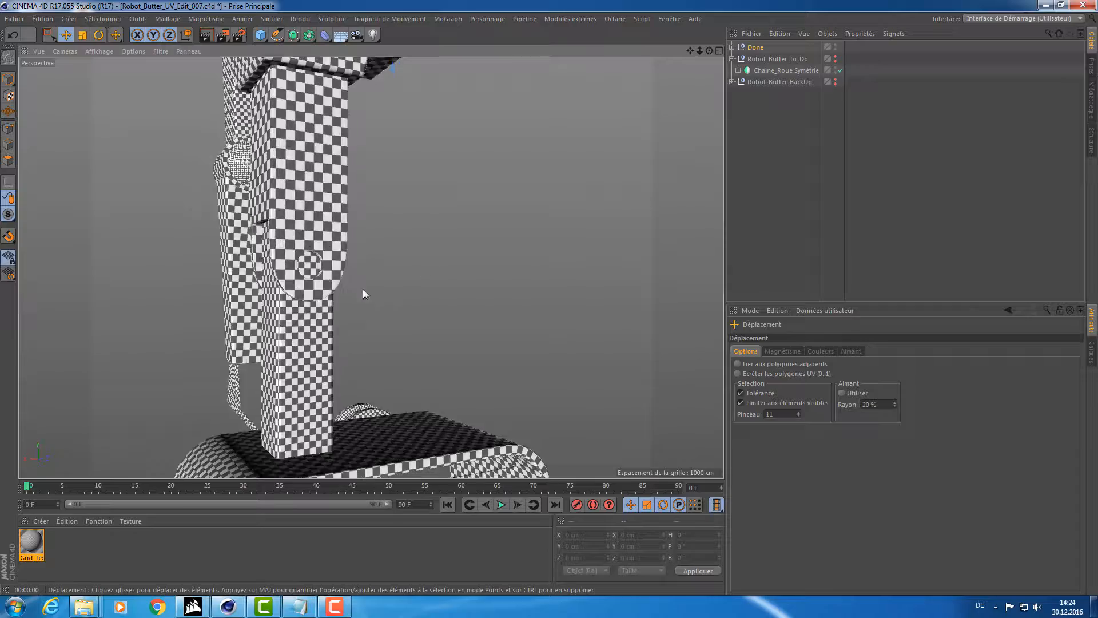
{"action": "left_click_drag", "start_coordinate": [363, 290], "coordinate": [229, 303], "text": "alt"}
Switch from point editing to model mode and select the Ventre mesh on the robot's column.
{"action": "left_click", "coordinate": [8, 95]}
{"action": "left_click", "coordinate": [8, 81]}
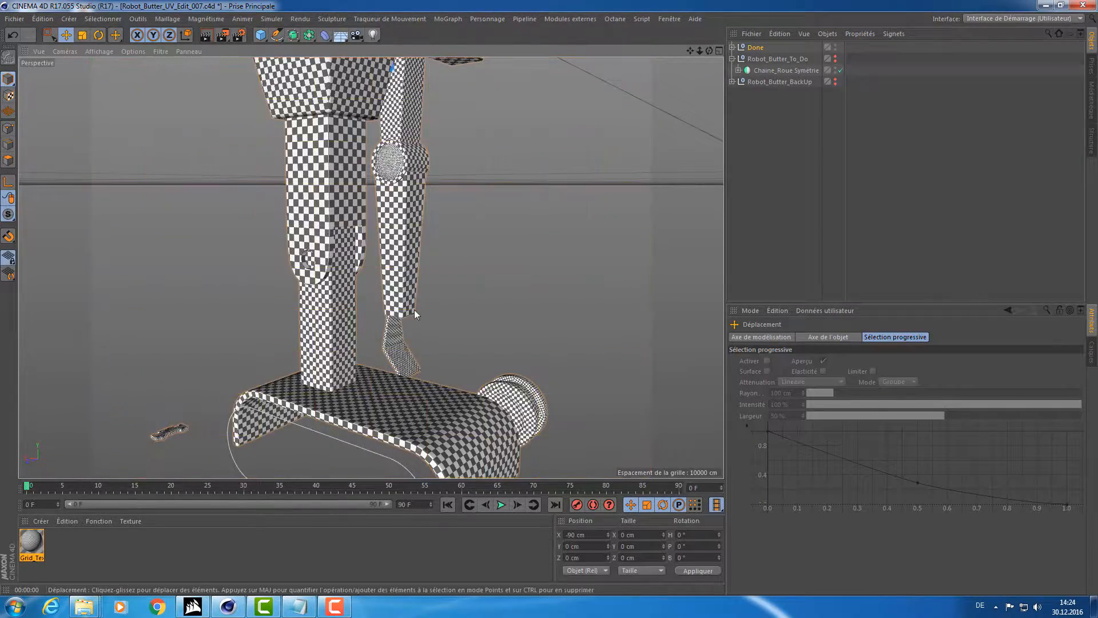
{"action": "left_click_drag", "start_coordinate": [388, 314], "coordinate": [311, 324], "text": "alt"}
{"action": "left_click", "coordinate": [363, 339]}
{"action": "mouse_move", "coordinate": [351, 340]}
{"action": "right_mouse_down", "text": "alt"}
{"action": "mouse_move", "coordinate": [424, 335]}
{"action": "mouse_move", "coordinate": [366, 338]}
{"action": "right_mouse_up", "text": "alt"}
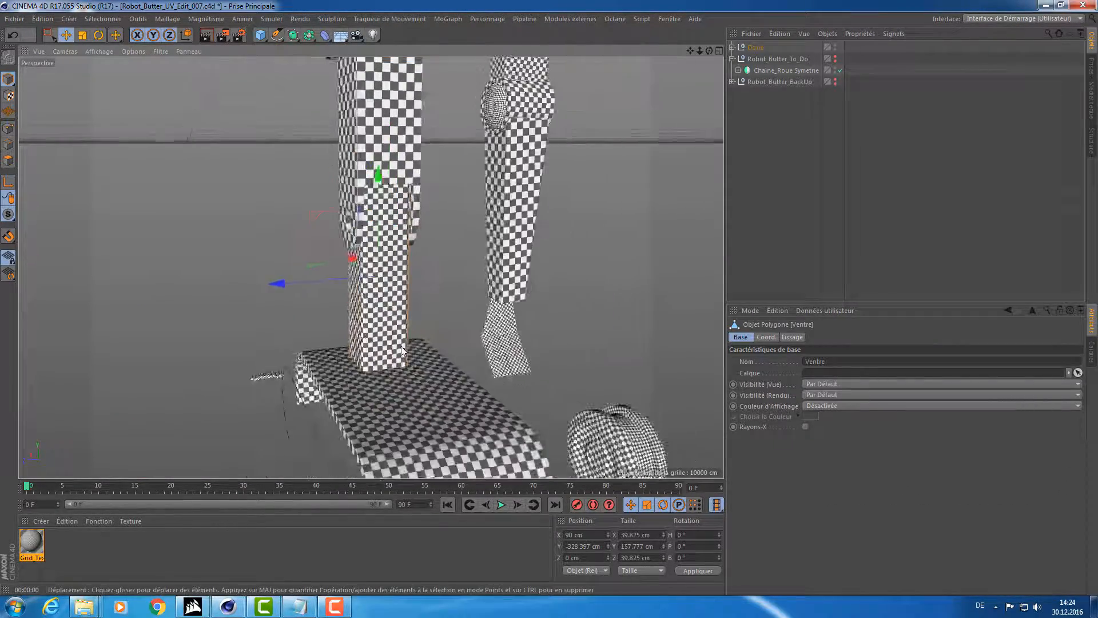
Select the Footer mesh at the robot's base and render the view to check its checker pattern.
{"action": "left_click_drag", "start_coordinate": [366, 337], "coordinate": [275, 352], "text": "alt"}
{"action": "middle_click_drag", "start_coordinate": [274, 352], "coordinate": [272, 163], "text": "alt"}
{"action": "left_click_drag", "start_coordinate": [272, 163], "coordinate": [220, 166], "text": "alt"}
{"action": "left_click", "coordinate": [208, 237]}
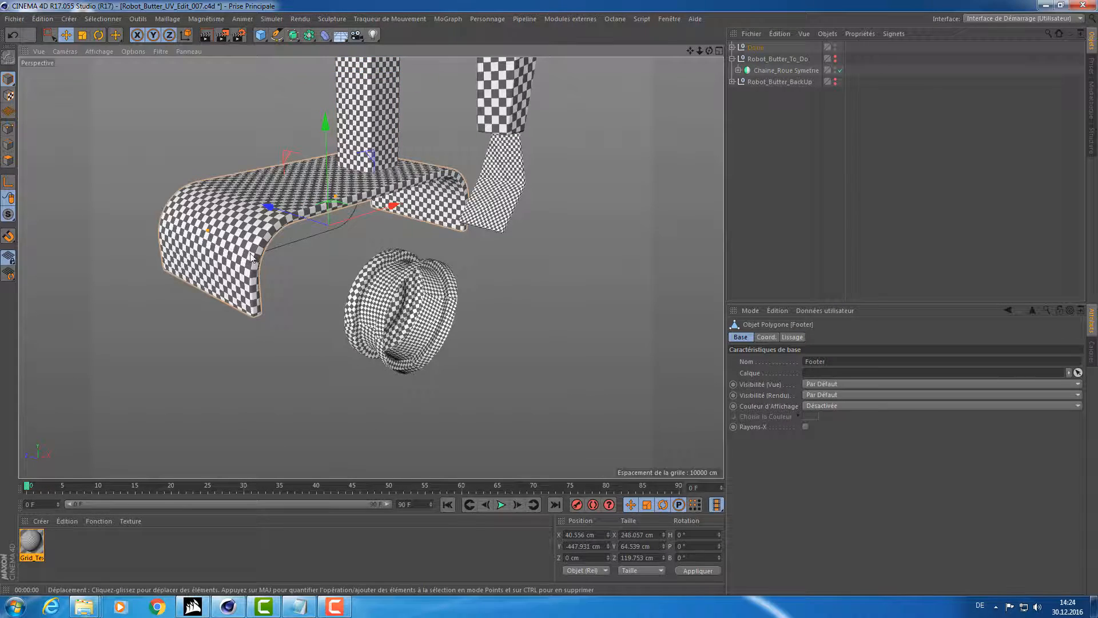
{"action": "key", "text": "ctrl+r"}
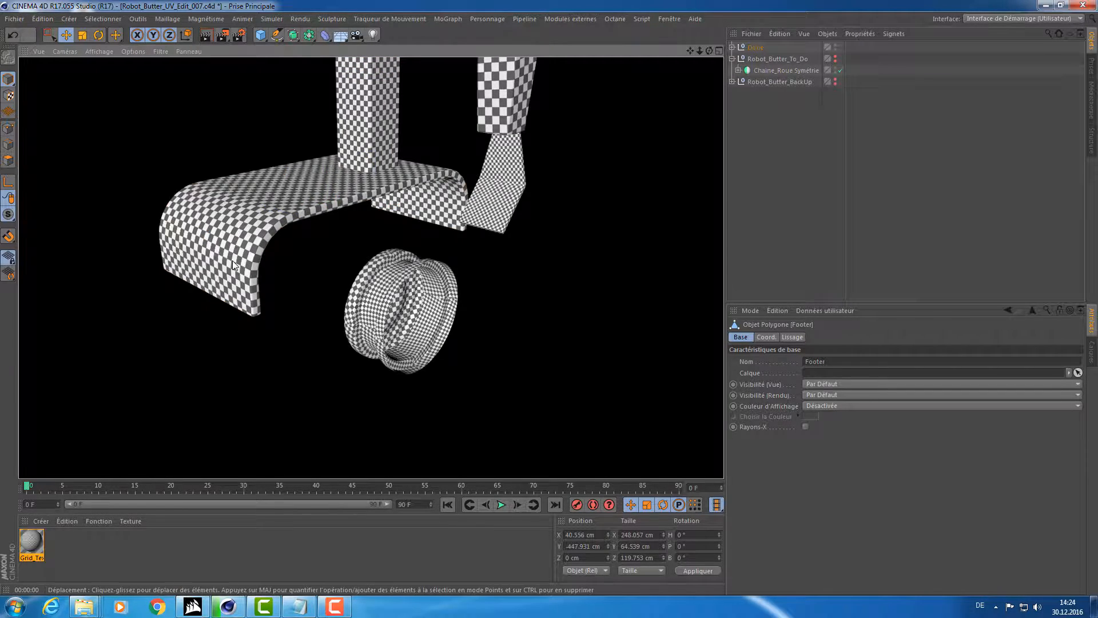
Render a close view of the wheel below the robot's foot to check its checker pattern.
{"action": "left_click_drag", "start_coordinate": [369, 342], "coordinate": [559, 252], "text": "alt"}
{"action": "right_click_drag", "start_coordinate": [558, 252], "coordinate": [664, 229], "text": "alt"}
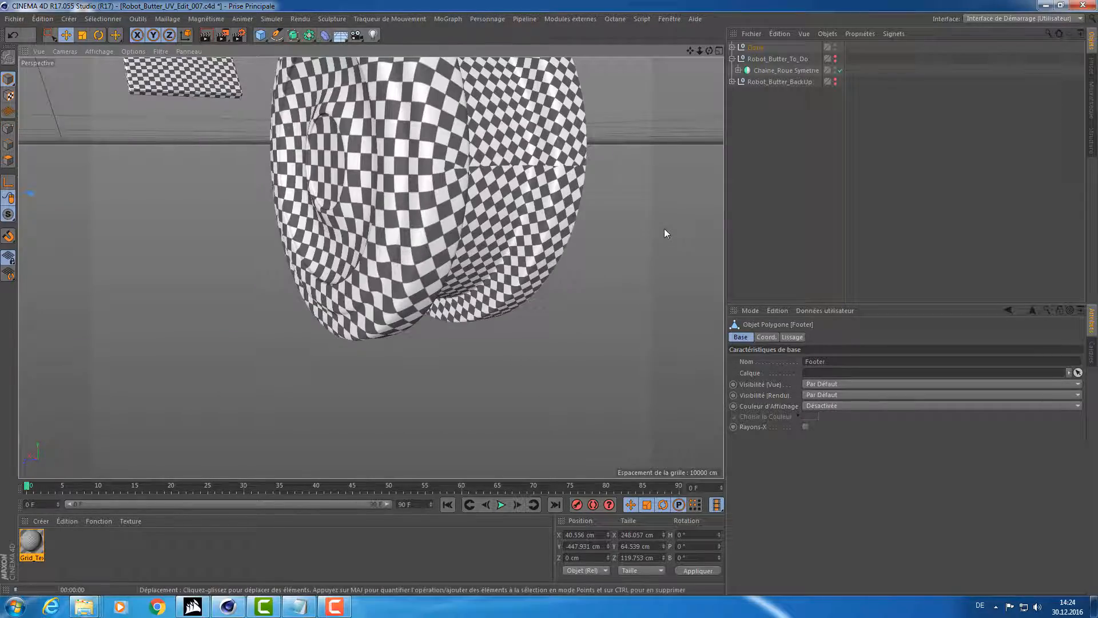
{"action": "key", "text": "ctrl+r"}
Inspect the small separate chain link up close in a rendered view to check its checker mapping.
{"action": "middle_click_drag", "start_coordinate": [445, 210], "coordinate": [448, 282], "text": "alt"}
{"action": "scroll", "coordinate": [446, 281], "scroll_direction": "down", "scroll_amount": 5}
{"action": "left_click_drag", "start_coordinate": [448, 285], "coordinate": [355, 279], "text": "alt"}
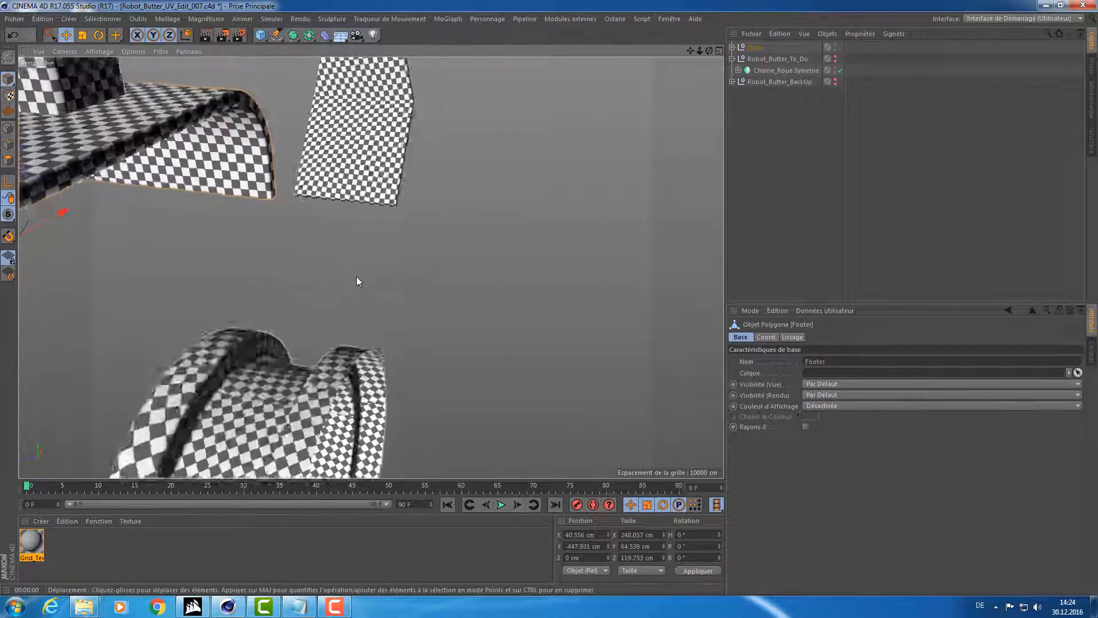
{"action": "right_click_drag", "start_coordinate": [356, 279], "coordinate": [224, 236], "text": "alt"}
{"action": "left_click_drag", "start_coordinate": [224, 235], "coordinate": [396, 332], "text": "alt"}
{"action": "middle_click_drag", "start_coordinate": [396, 332], "coordinate": [286, 166], "text": "alt"}
{"action": "right_click_drag", "start_coordinate": [335, 260], "coordinate": [536, 256], "text": "alt"}
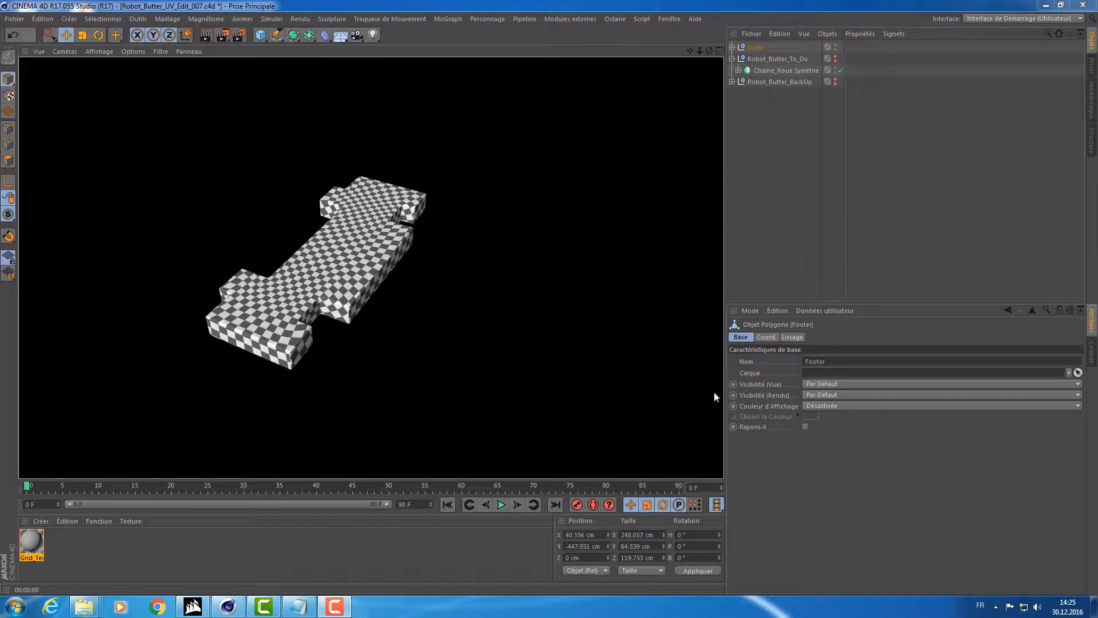
Examine the checker mapping across the whole robot, from the foot and wheel up to the head and arm, from several angles.
{"action": "right_click_drag", "start_coordinate": [516, 275], "coordinate": [368, 202], "text": "alt"}
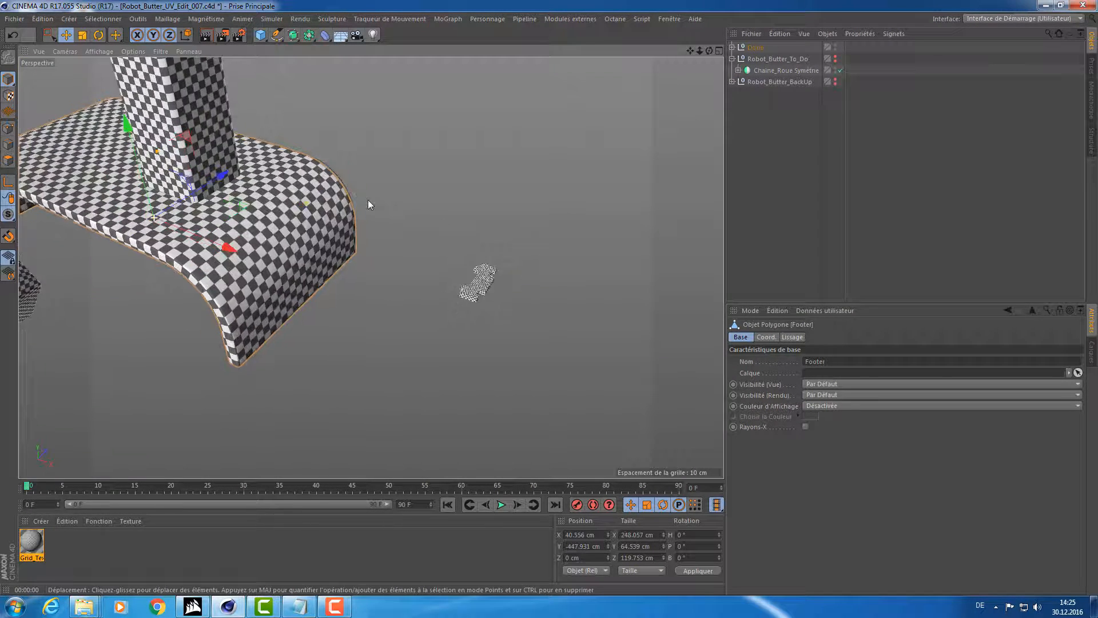
{"action": "left_click_drag", "start_coordinate": [368, 200], "coordinate": [646, 167], "text": "alt"}
{"action": "right_click_drag", "start_coordinate": [646, 167], "coordinate": [446, 209], "text": "alt"}
{"action": "middle_click_drag", "start_coordinate": [446, 208], "coordinate": [484, 315], "text": "alt"}
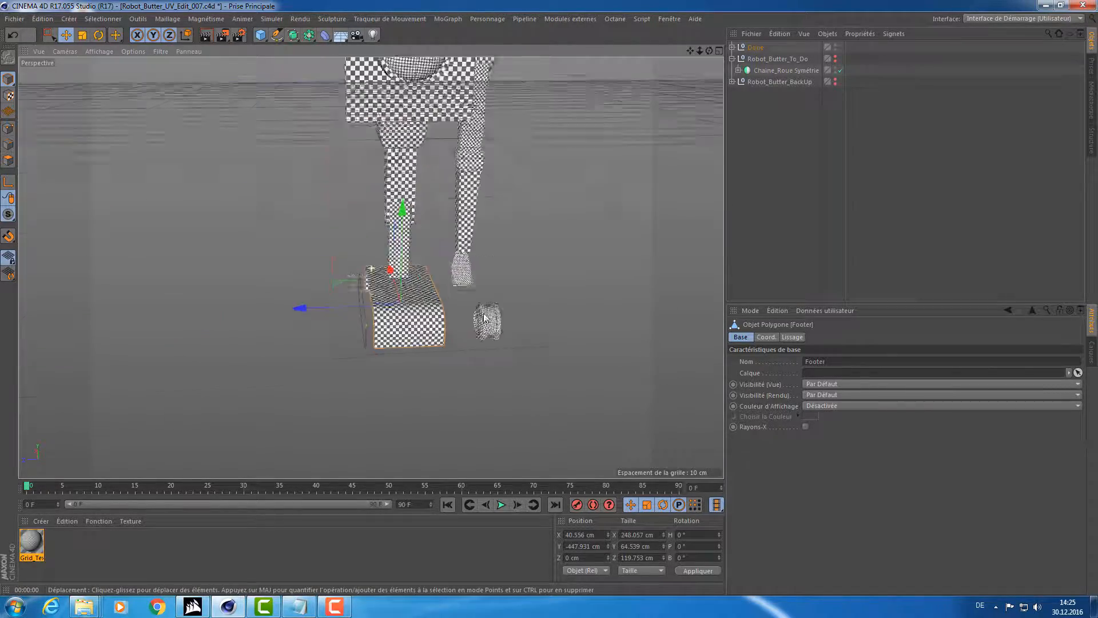
{"action": "left_click_drag", "start_coordinate": [484, 315], "coordinate": [427, 252], "text": "alt"}
{"action": "middle_click_drag", "start_coordinate": [426, 252], "coordinate": [458, 286], "text": "alt"}
{"action": "right_click_drag", "start_coordinate": [458, 286], "coordinate": [444, 275], "text": "alt"}
{"action": "left_click_drag", "start_coordinate": [444, 275], "coordinate": [369, 274], "text": "alt"}
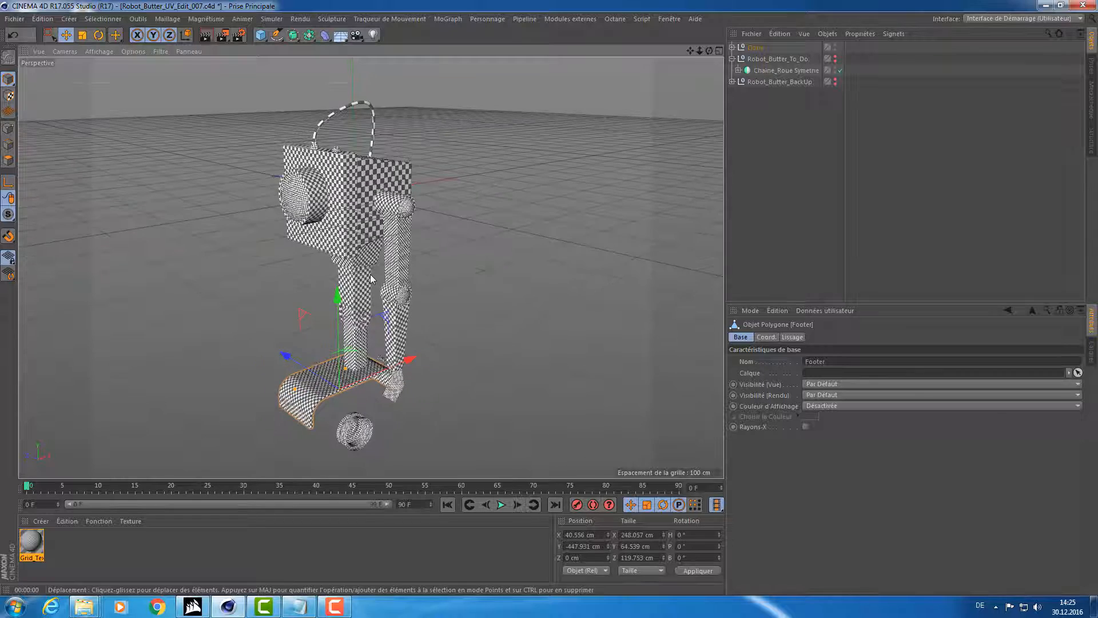
{"action": "middle_click_drag", "start_coordinate": [370, 273], "coordinate": [390, 292], "text": "alt"}
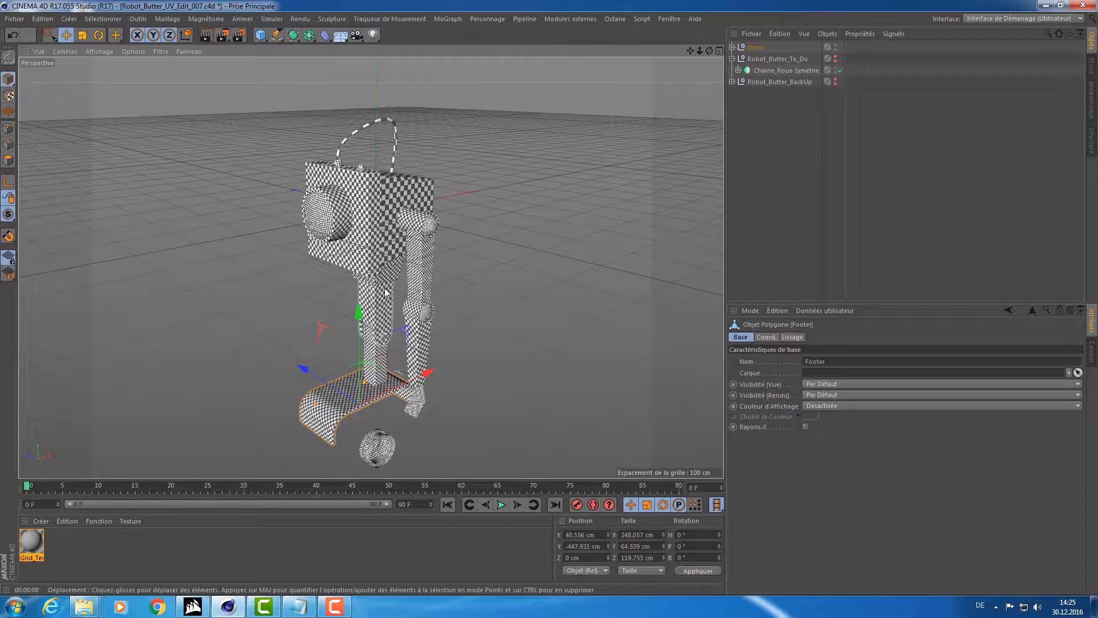
{"action": "left_click_drag", "start_coordinate": [455, 289], "coordinate": [454, 259], "text": "alt"}
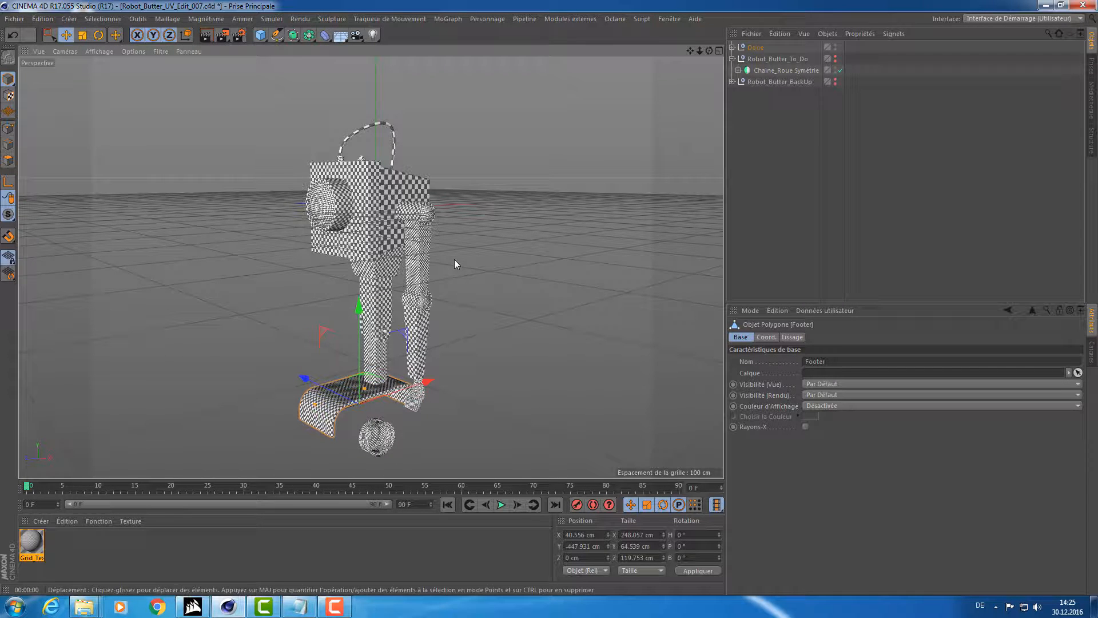